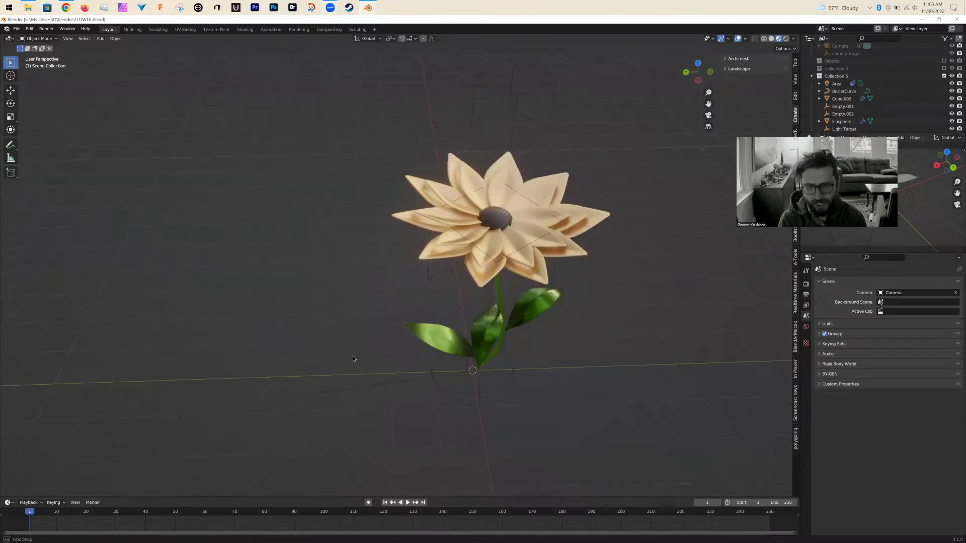
# Step: Look over the flower model from another angle and close its file
pyautogui.moveTo(431, 357); pyautogui.dragTo(304, 391, button='middle')
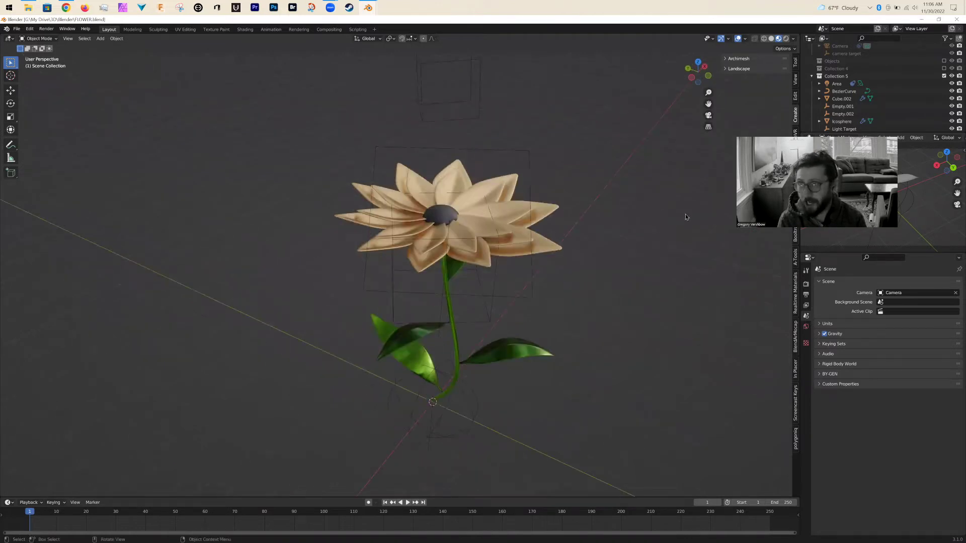
pyautogui.click(955, 21)
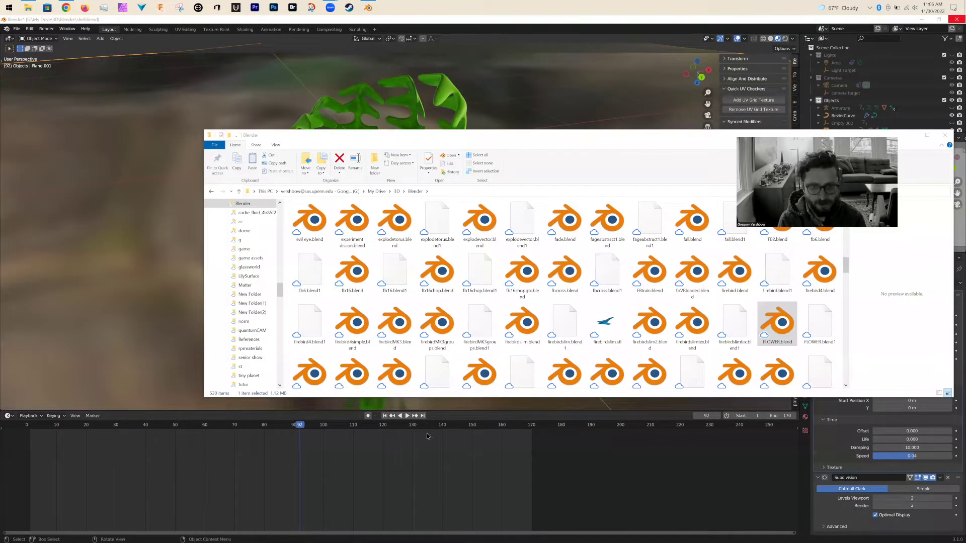
# Step: Play the green plant's animation in the timeline and stop the playback
pyautogui.click(407, 416)
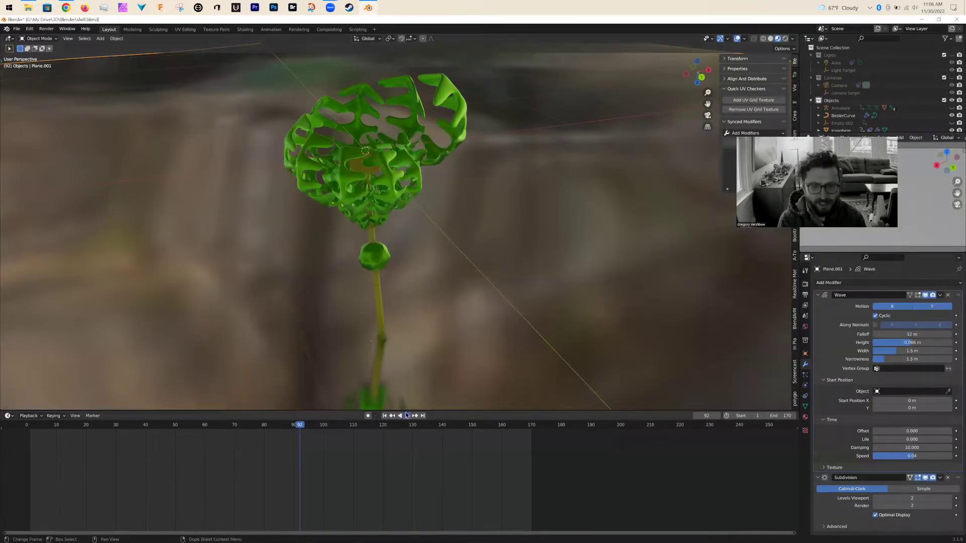
pyautogui.click(406, 416)
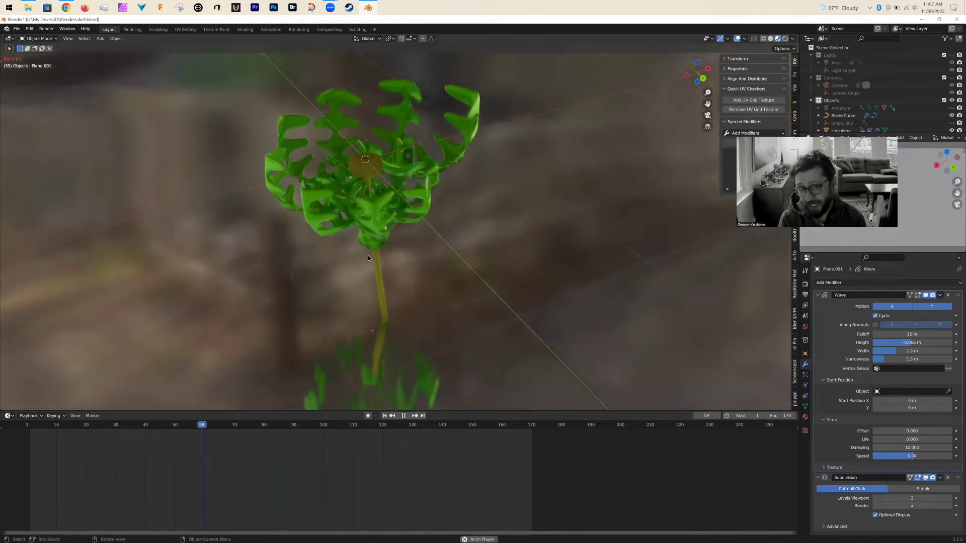
pyautogui.click(403, 416)
# Step: Save the plant file and start a new file
pyautogui.hotkey('ctrl', 's')
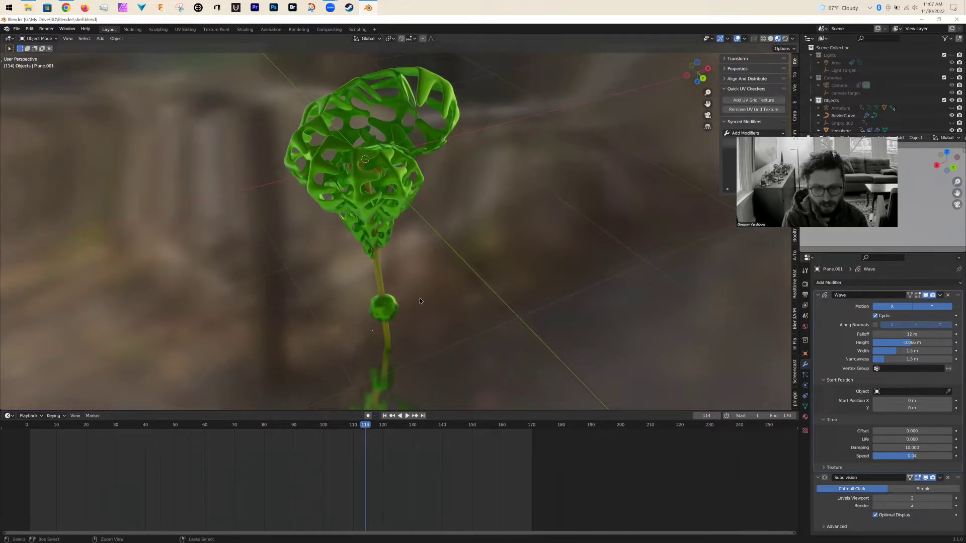
pyautogui.hotkey('ctrl', 'n')
pyautogui.click(420, 298)
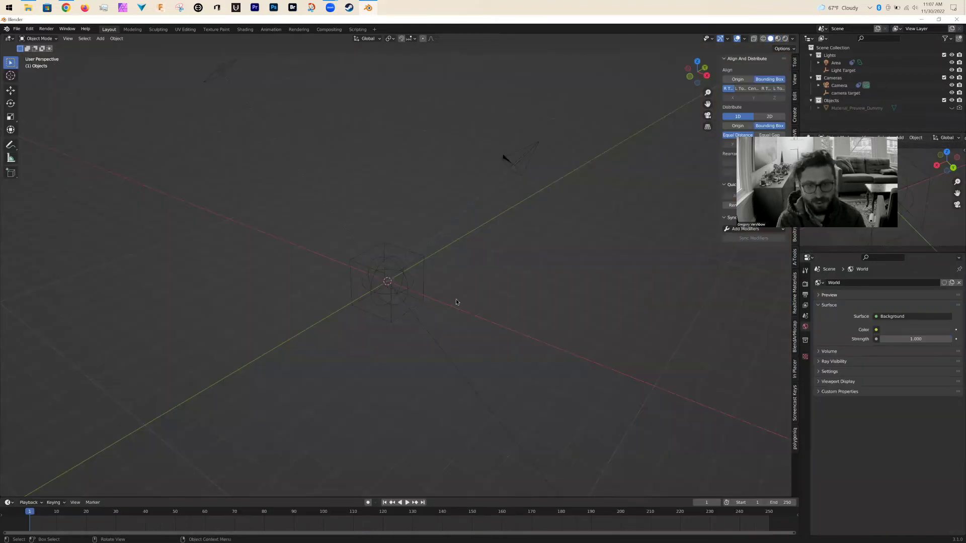
# Step: Isolate the Objects collection in the viewport, hiding the Lights and Cameras collections
pyautogui.moveTo(418, 333); pyautogui.dragTo(438, 328, button='middle')
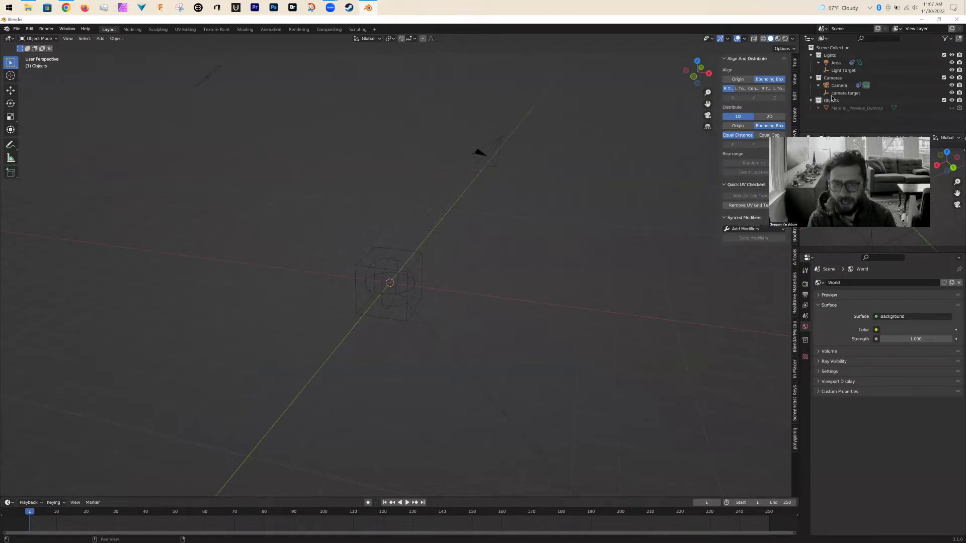
pyautogui.moveTo(530, 246); pyautogui.dragTo(551, 219, button='middle')
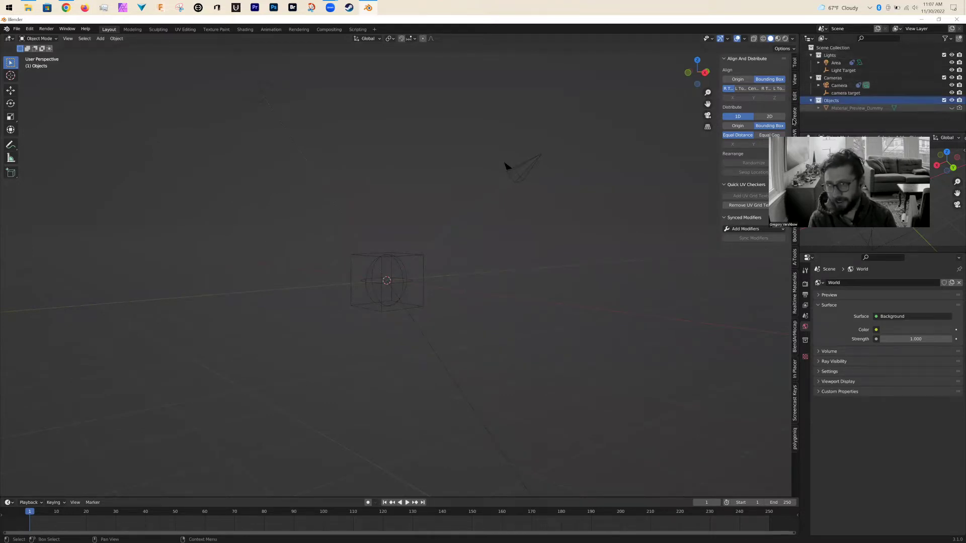
pyautogui.moveTo(449, 225); pyautogui.dragTo(536, 228, button='middle')
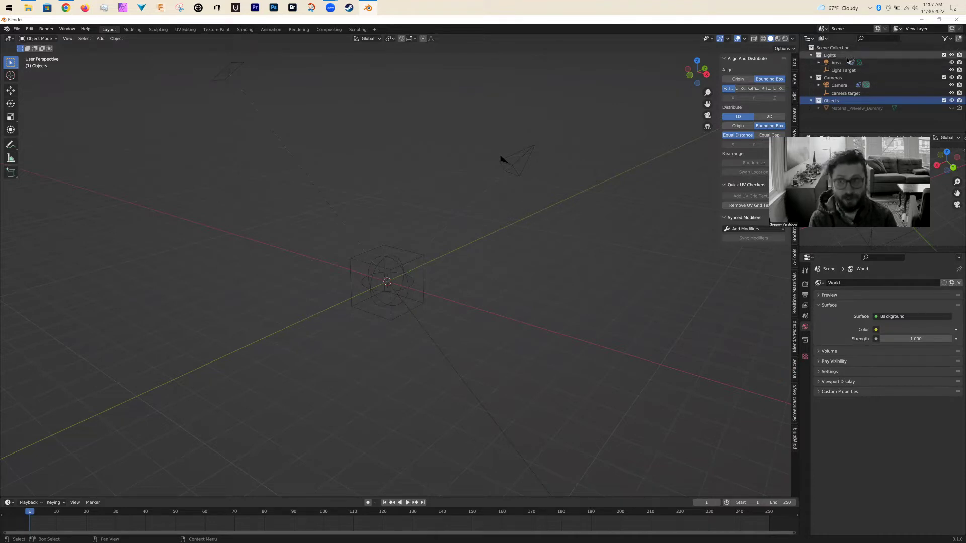
pyautogui.press('1')
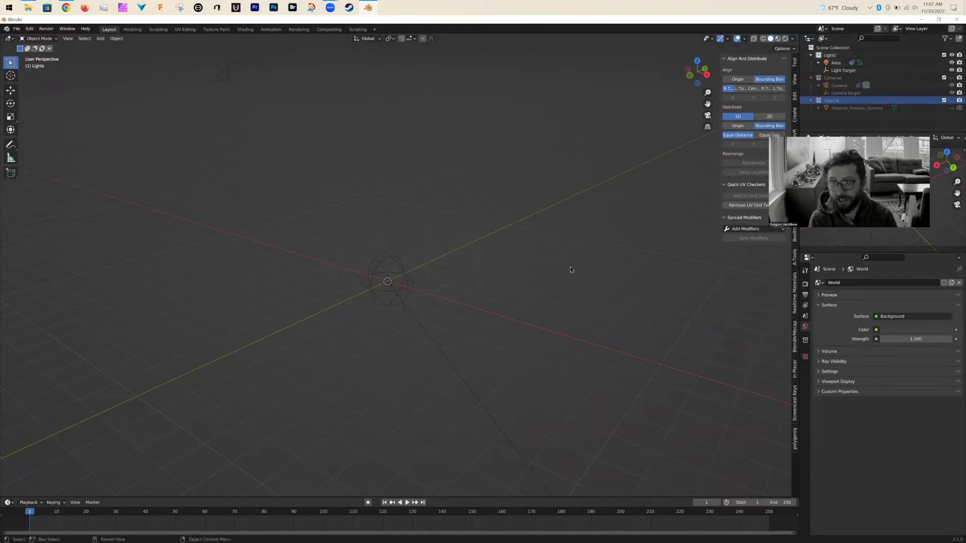
pyautogui.press('2')
pyautogui.press('3')
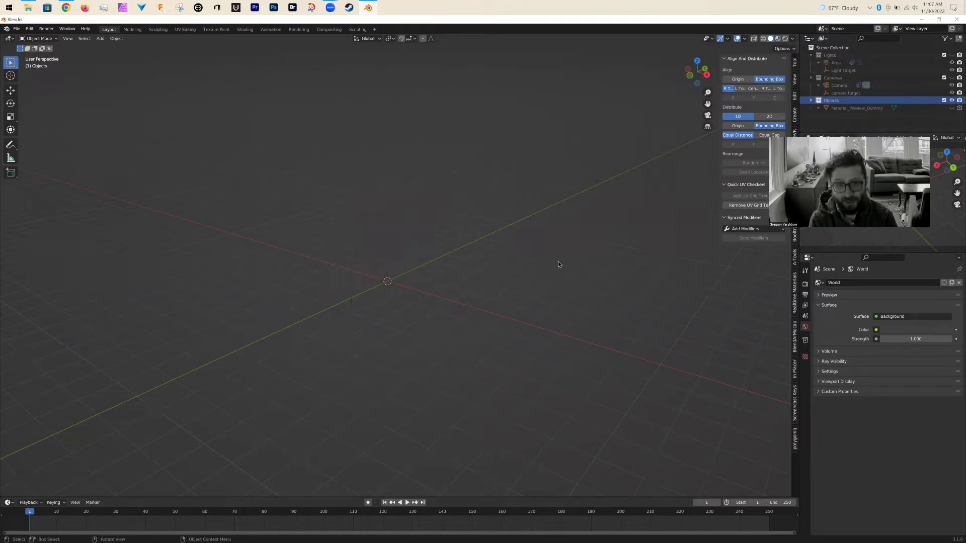
# Step: Add a cylinder mesh at the world origin and set its vertices to 6
pyautogui.moveTo(547, 273); pyautogui.dragTo(526, 265, button='middle')
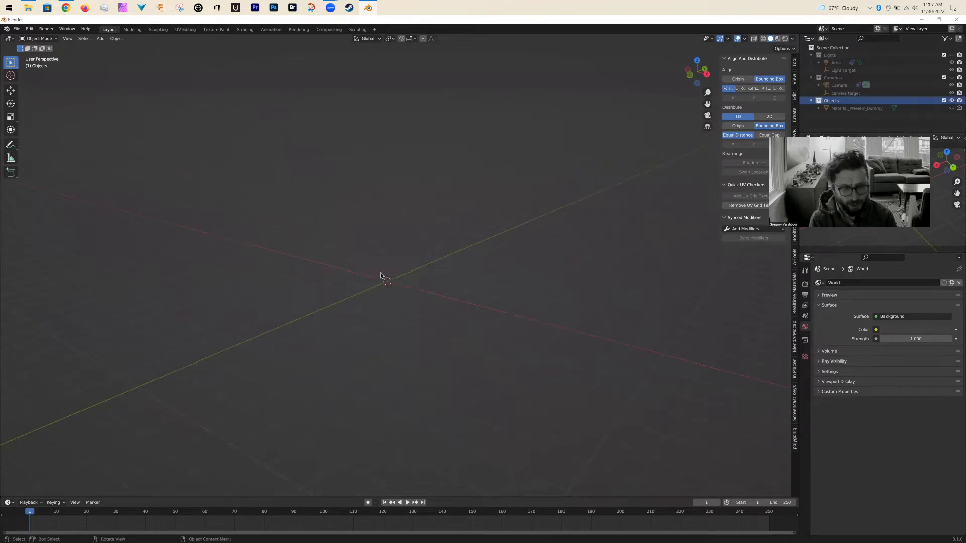
pyautogui.scroll(2, 421, 276)
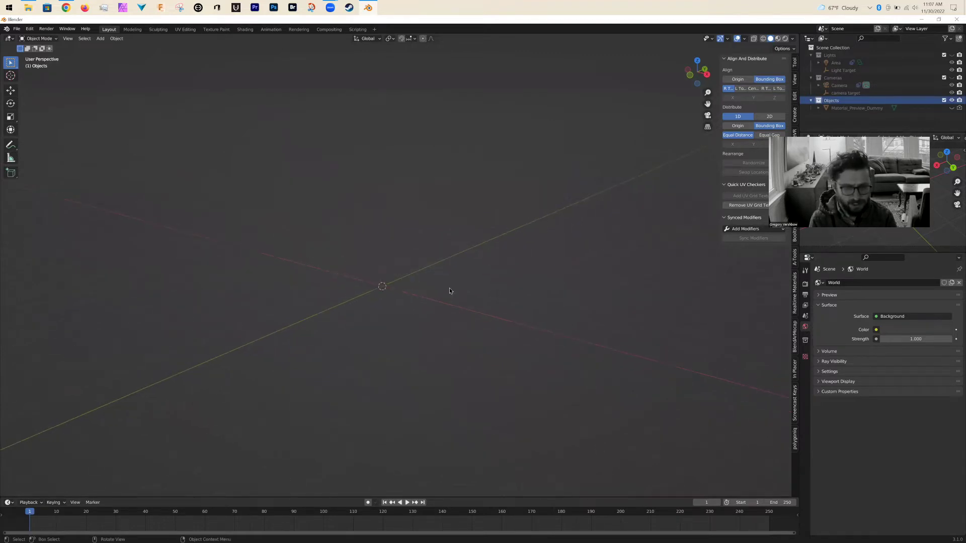
pyautogui.moveTo(440, 288)
pyautogui.mouseDown(button='middle')
pyautogui.moveTo(421, 294)
pyautogui.moveTo(433, 303)
pyautogui.moveTo(430, 286)
pyautogui.mouseUp(button='middle')
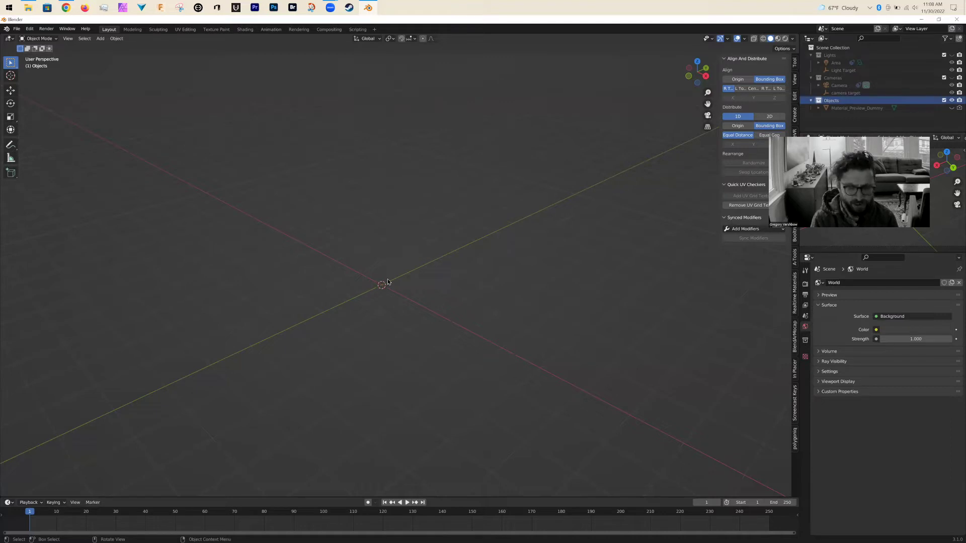
pyautogui.hotkey('shift', 'a')
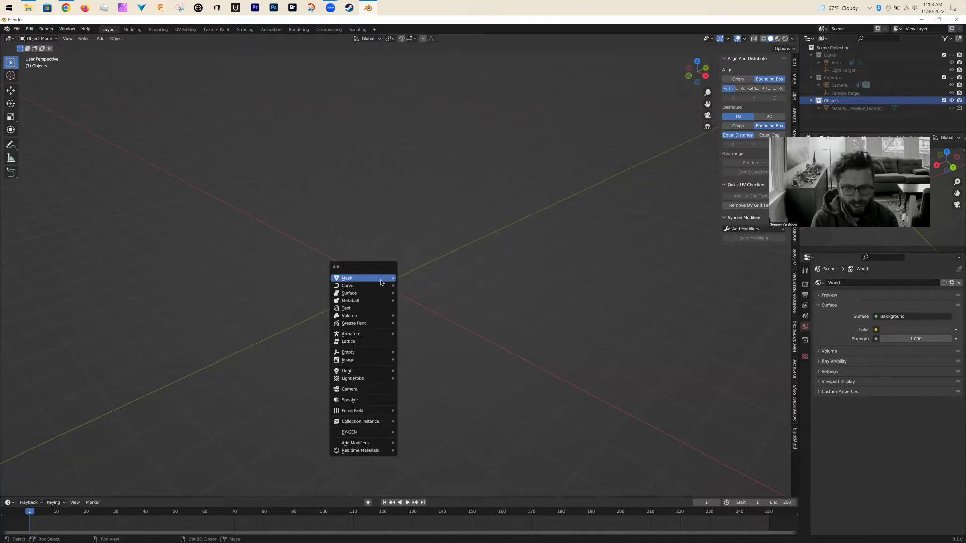
pyautogui.moveTo(381, 283)
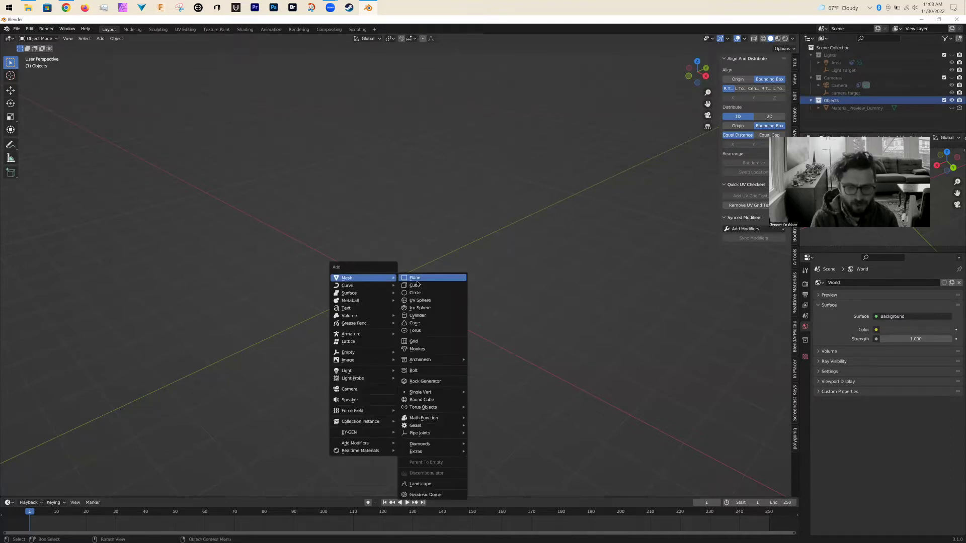
pyautogui.click(436, 316)
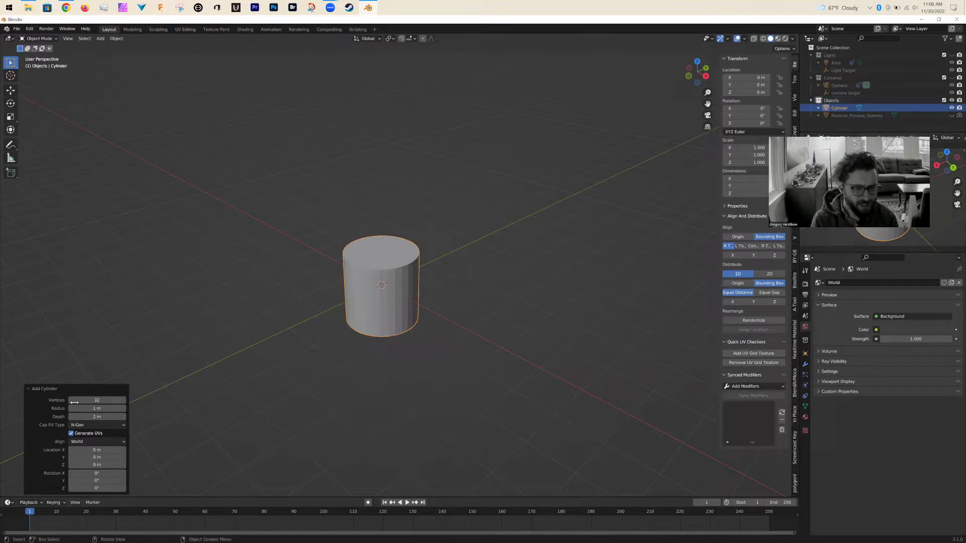
pyautogui.click(42, 389)
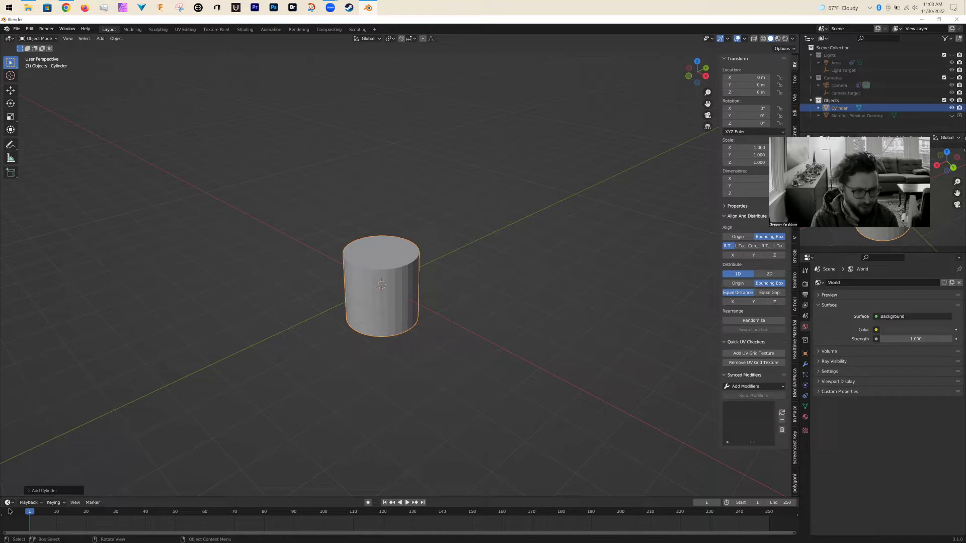
pyautogui.click(36, 492)
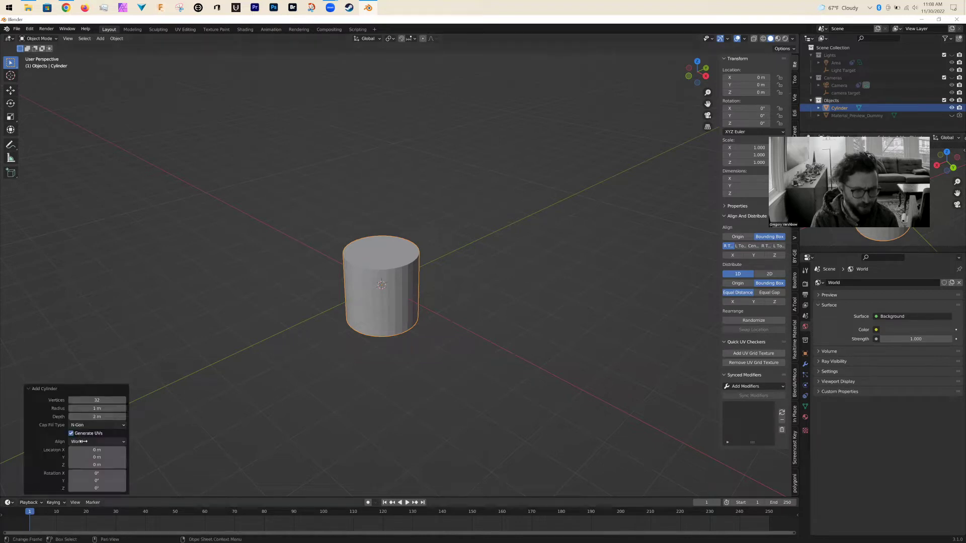
pyautogui.click(95, 401)
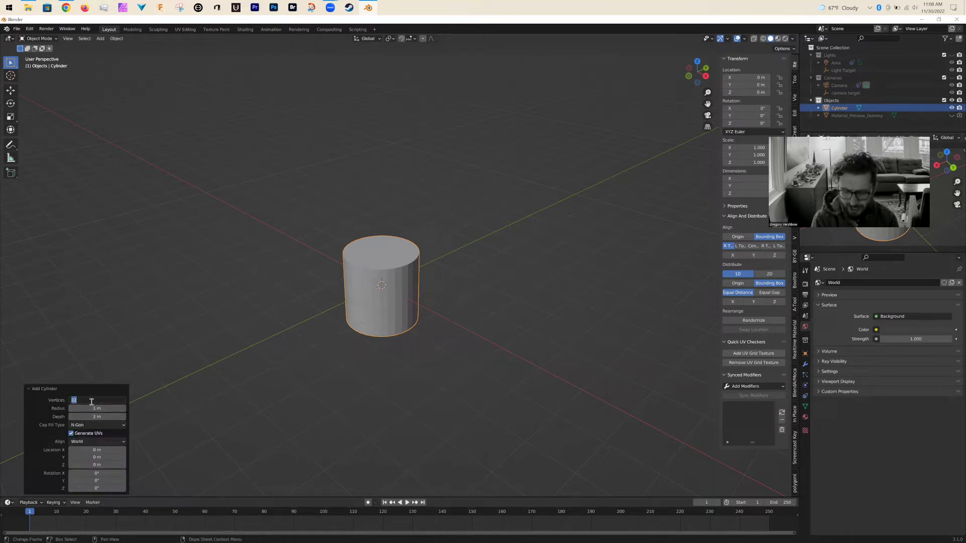
pyautogui.write('6')
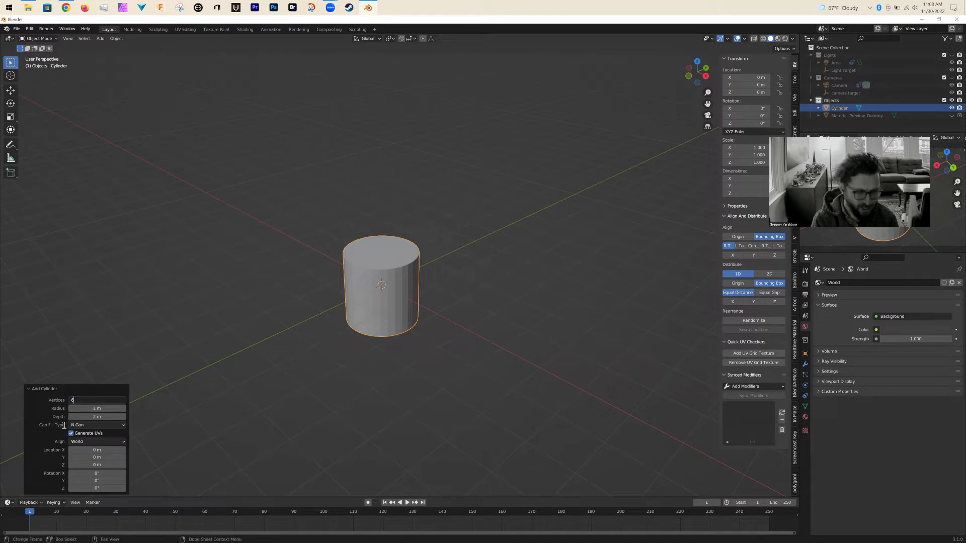
pyautogui.press('Return')
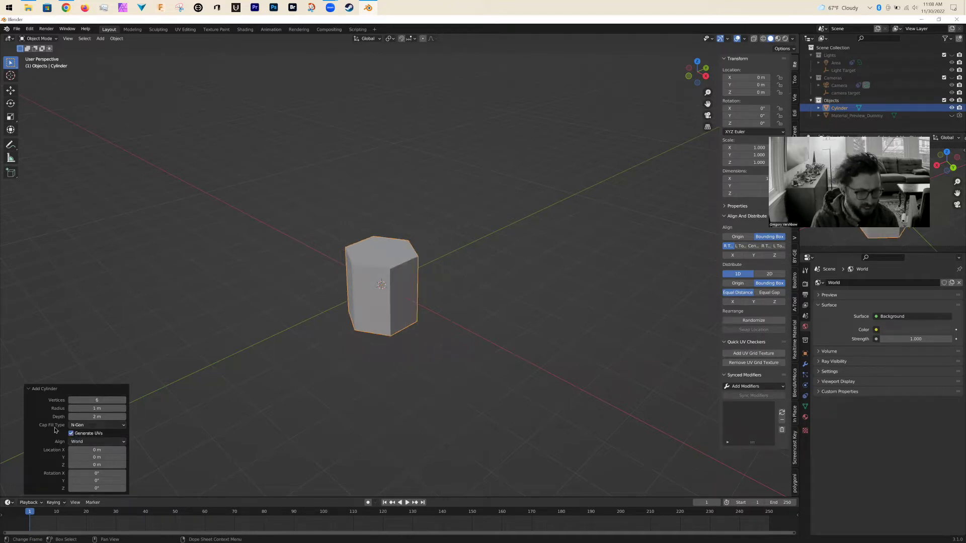
# Step: Try Triangle Fan as the cap fill type of the six-sided cylinder
pyautogui.click(97, 427)
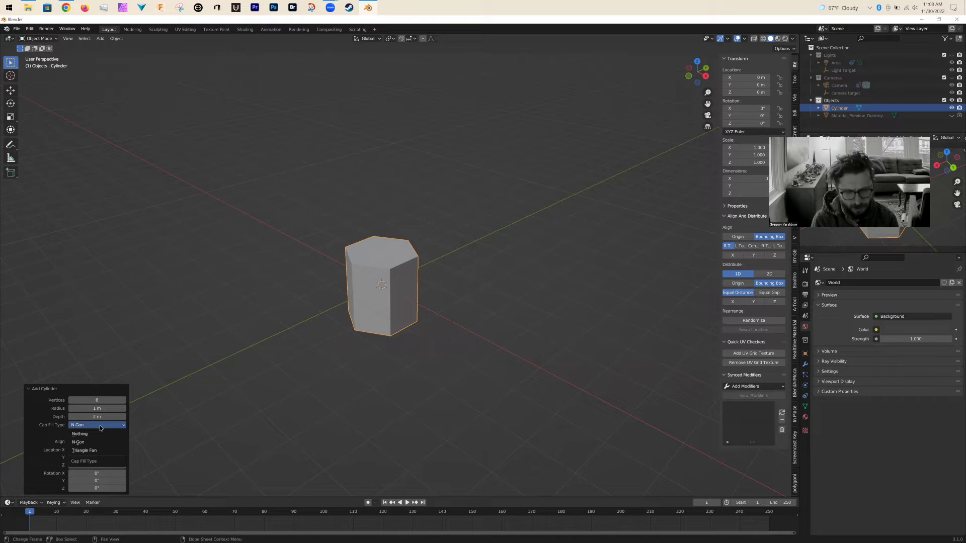
pyautogui.click(101, 428)
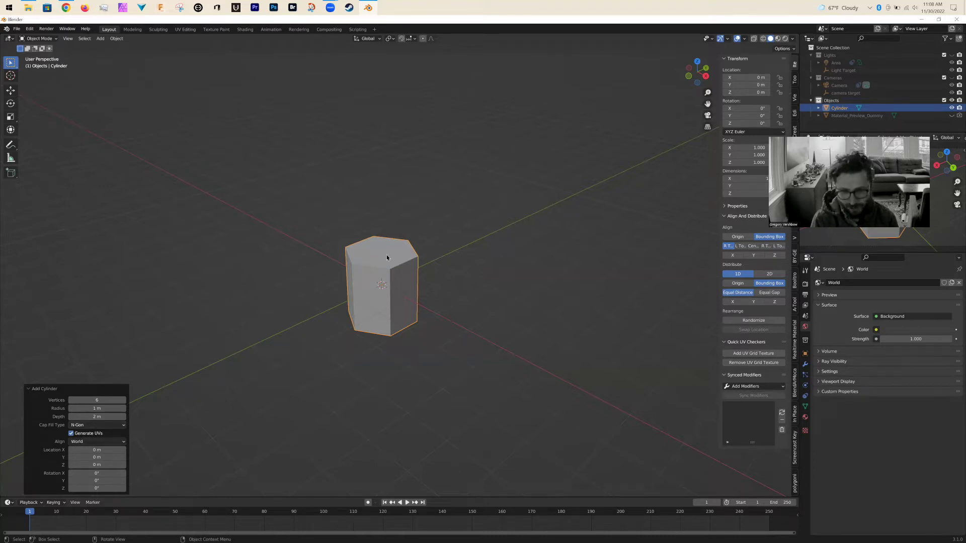
pyautogui.click(96, 425)
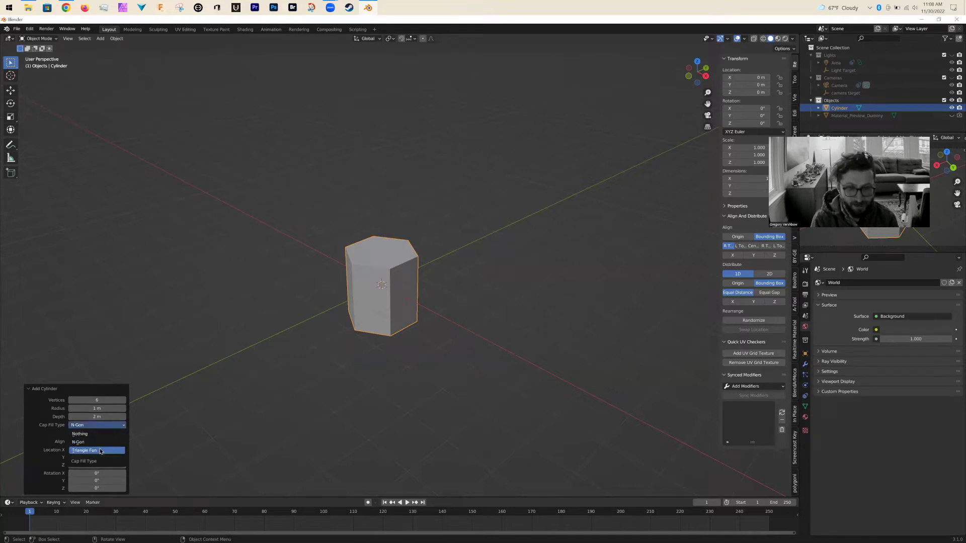
pyautogui.click(99, 450)
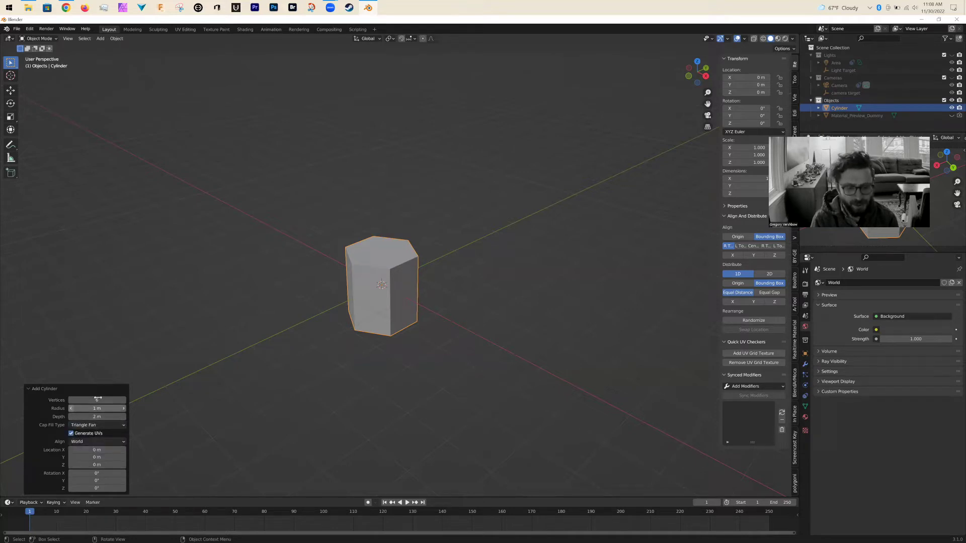
# Step: Open both ends of the six-sided cylinder by setting its cap fill type to Nothing
pyautogui.click(108, 426)
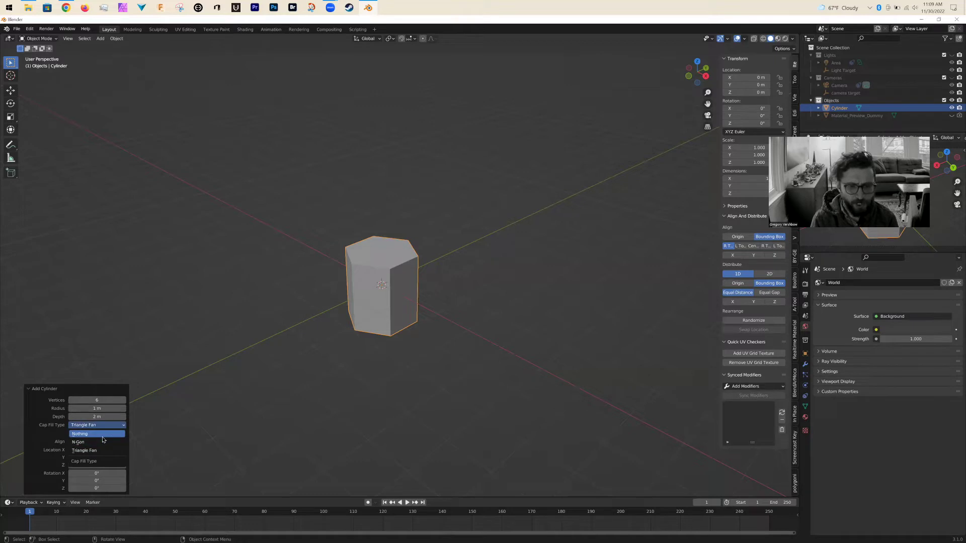
pyautogui.click(103, 433)
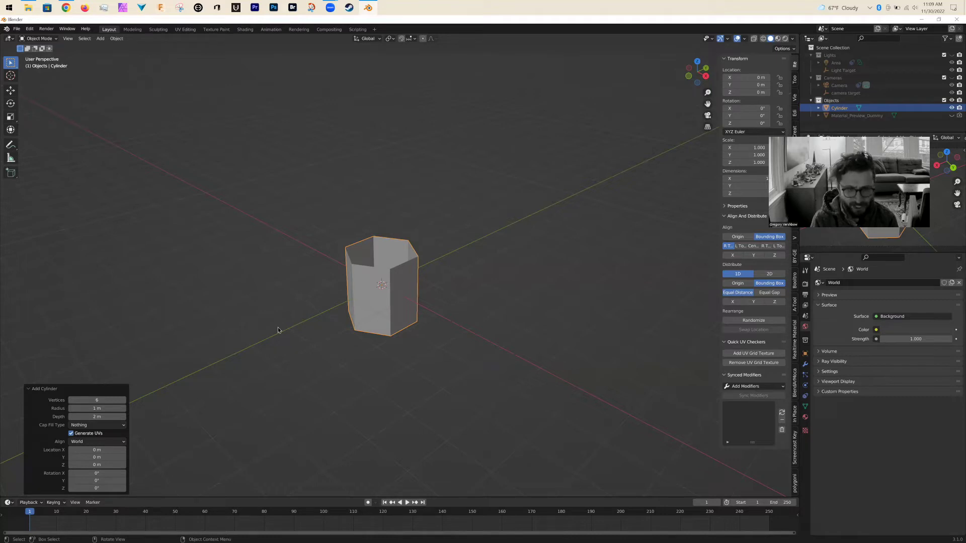
pyautogui.click(294, 212)
pyautogui.moveTo(295, 212); pyautogui.dragTo(296, 220, button='middle')
pyautogui.moveTo(229, 191); pyautogui.dragTo(347, 185, button='middle')
pyautogui.moveTo(273, 162); pyautogui.dragTo(252, 287, button='middle')
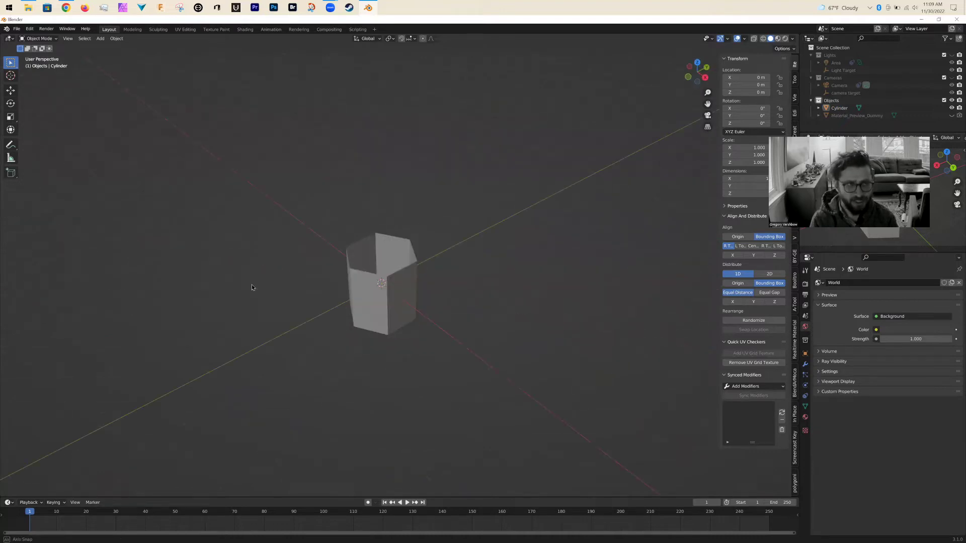
pyautogui.moveTo(1, 50); pyautogui.dragTo(2, 48, button='middle')
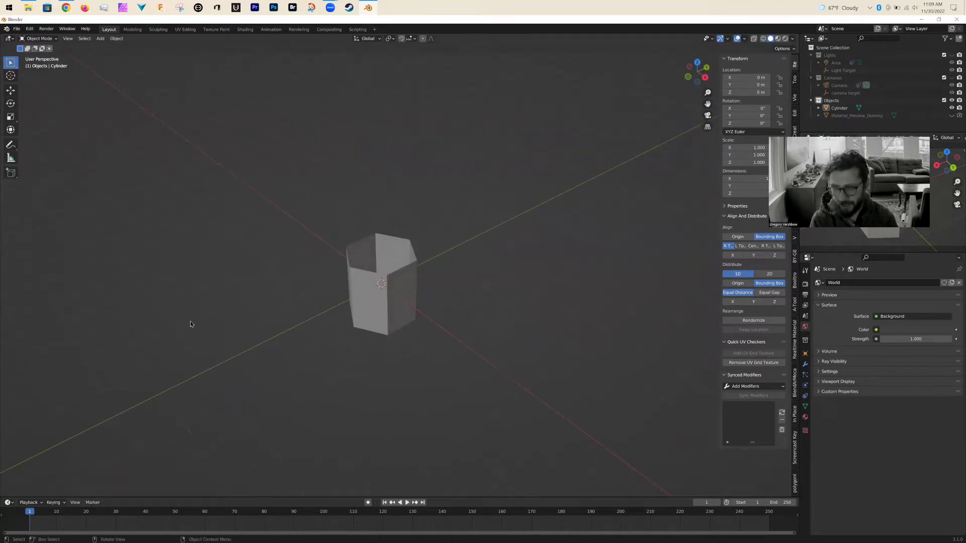
pyautogui.moveTo(307, 375); pyautogui.dragTo(308, 360, button='middle')
# Step: In Edit Mode, rotate the whole six-sided cylinder mesh 90° around the global X axis
pyautogui.click(381, 303)
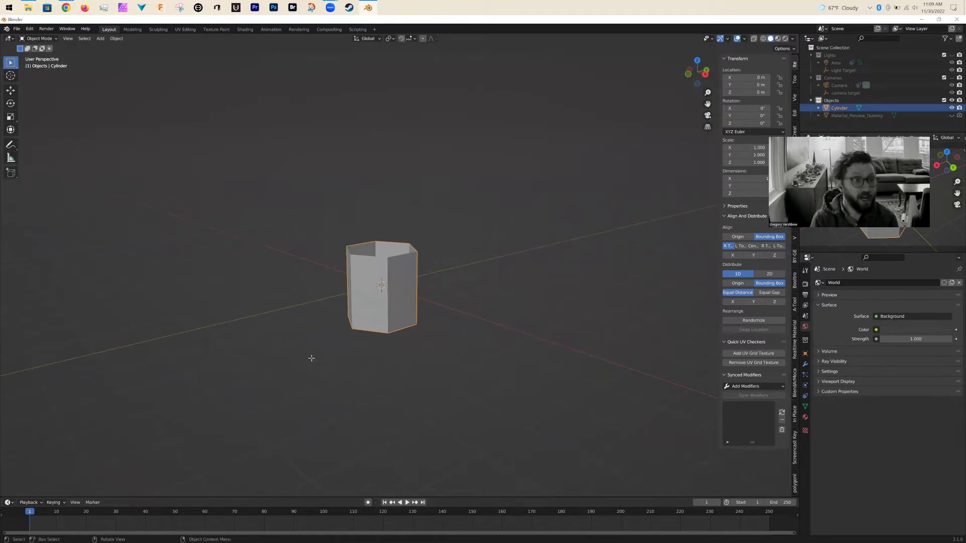
pyautogui.press('Tab')
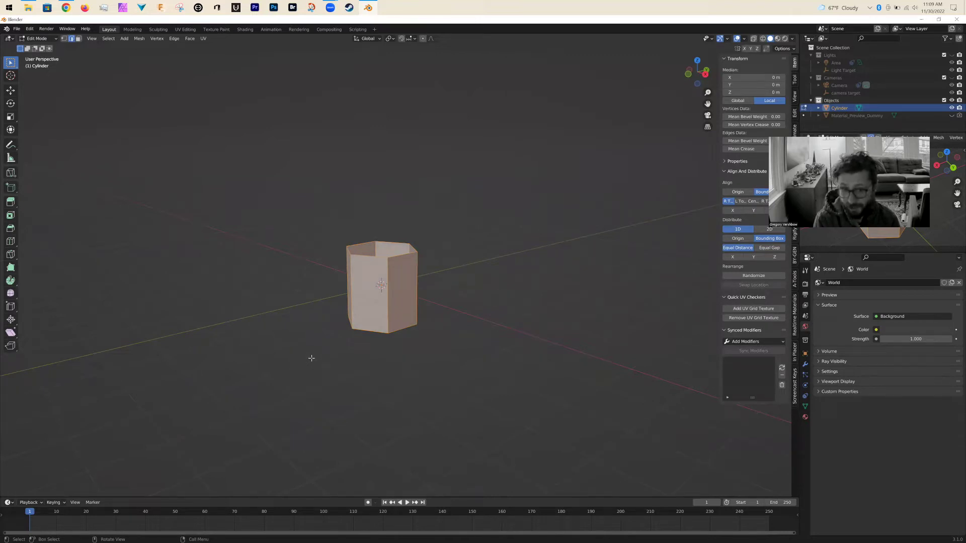
pyautogui.press('r')
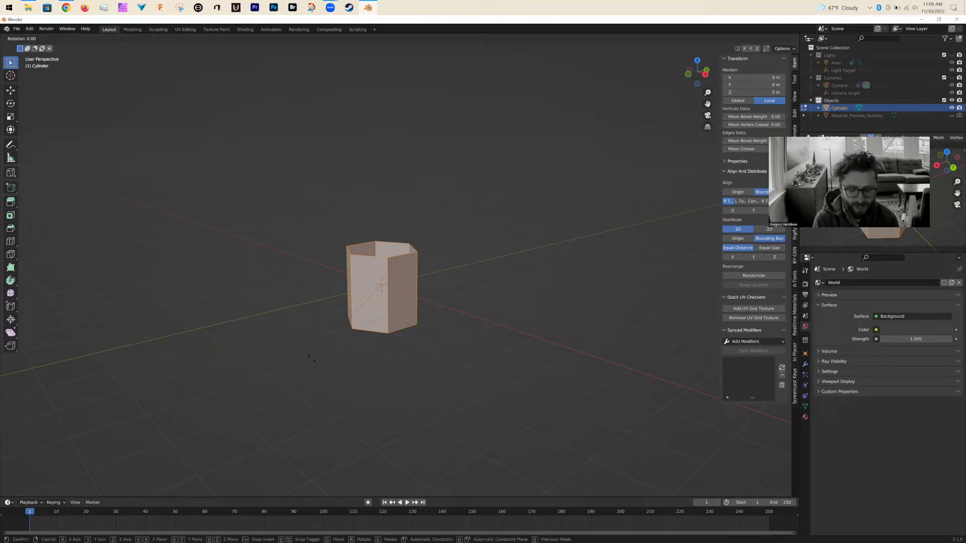
pyautogui.press('x')
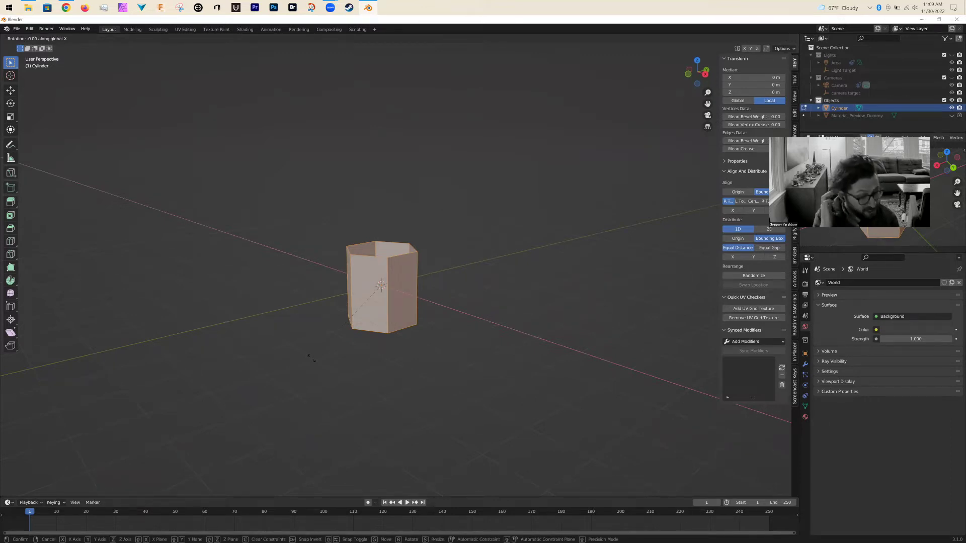
pyautogui.write('90')
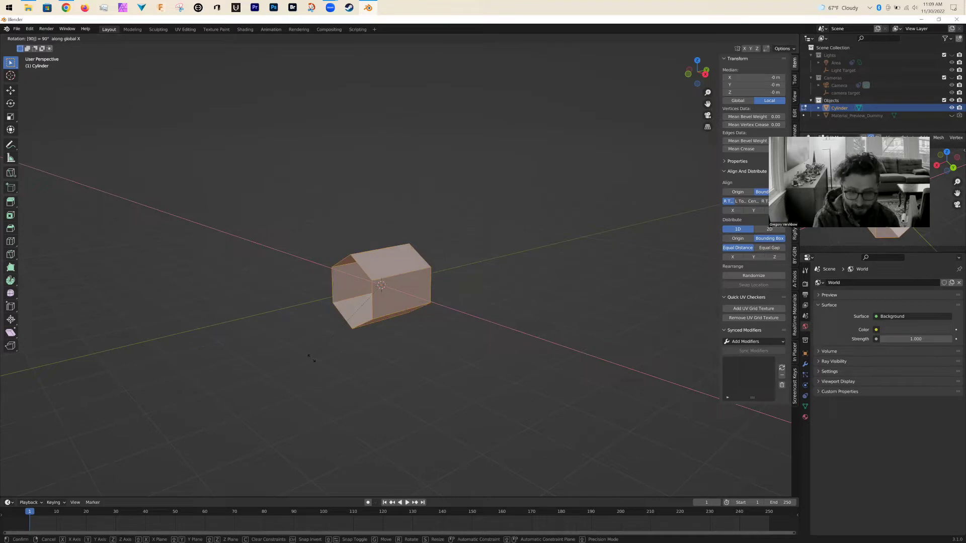
pyautogui.press('Return')
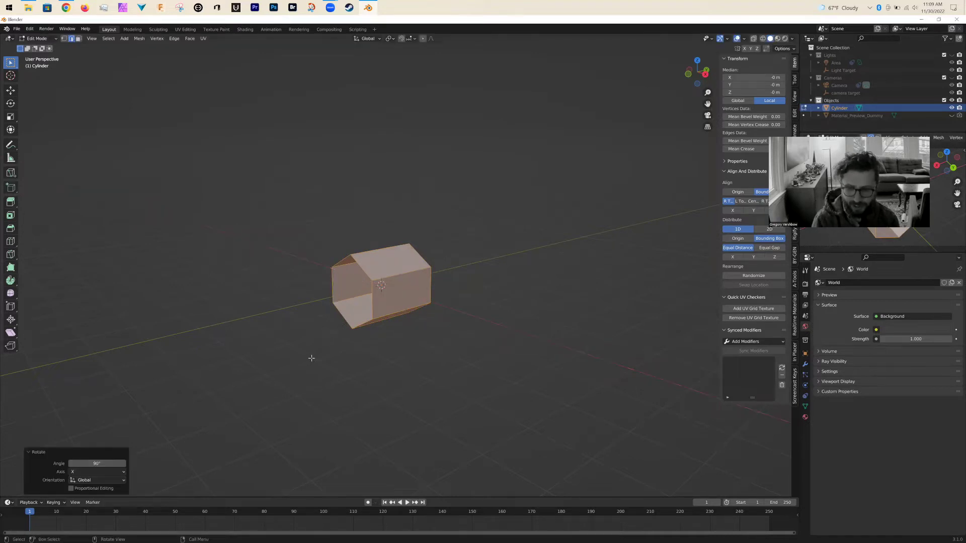
# Step: From the front view, move the hexagonal mesh about 1.4 m along the global X axis, away from the object's origin
pyautogui.moveTo(289, 352); pyautogui.dragTo(315, 349, button='middle')
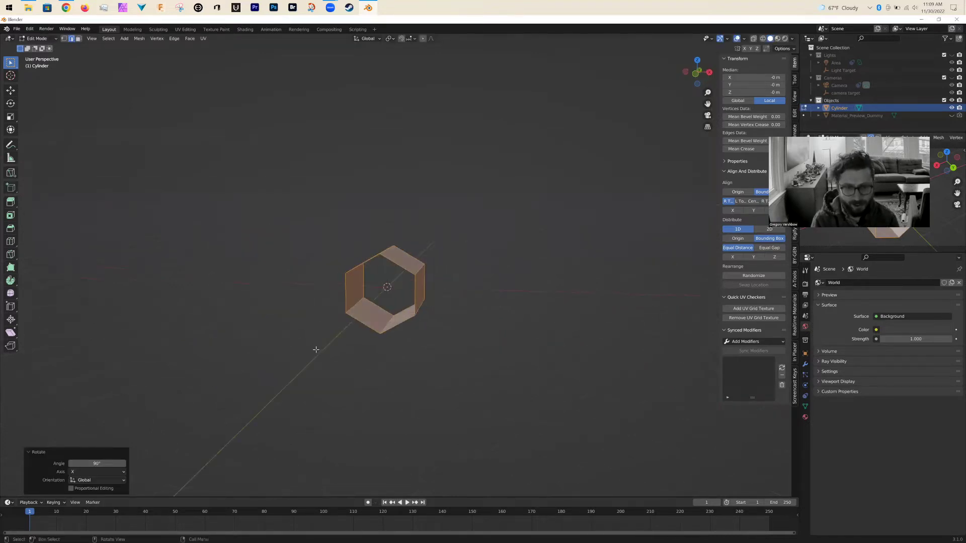
pyautogui.click(696, 73)
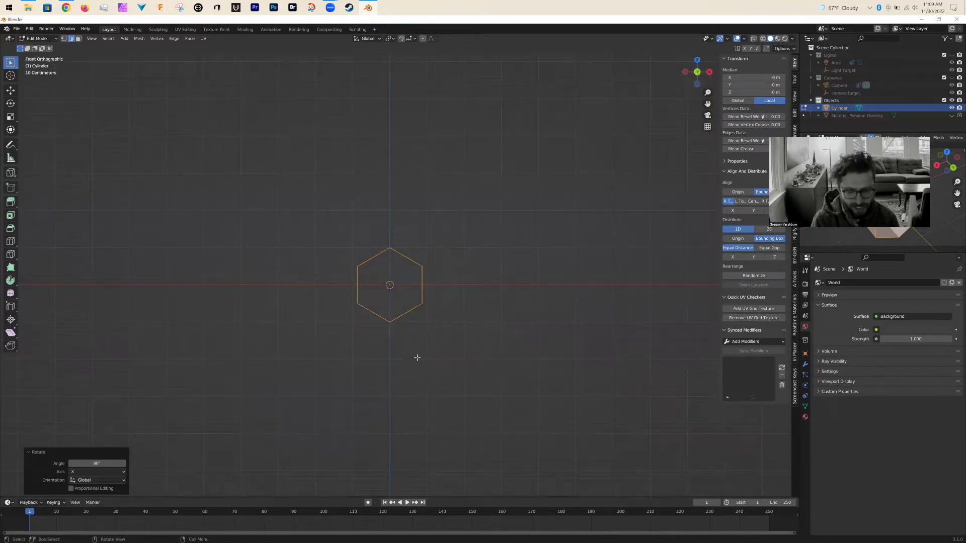
pyautogui.press('g')
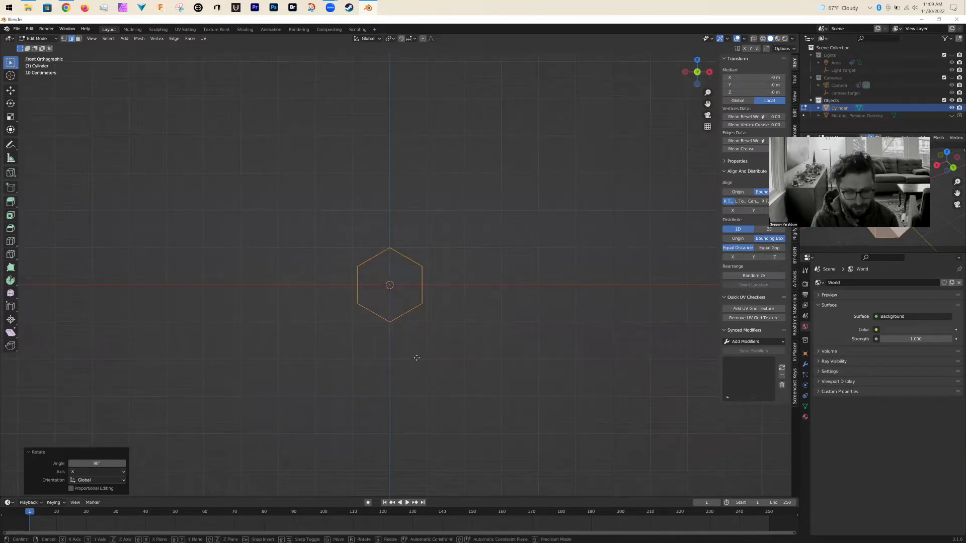
pyautogui.press('x')
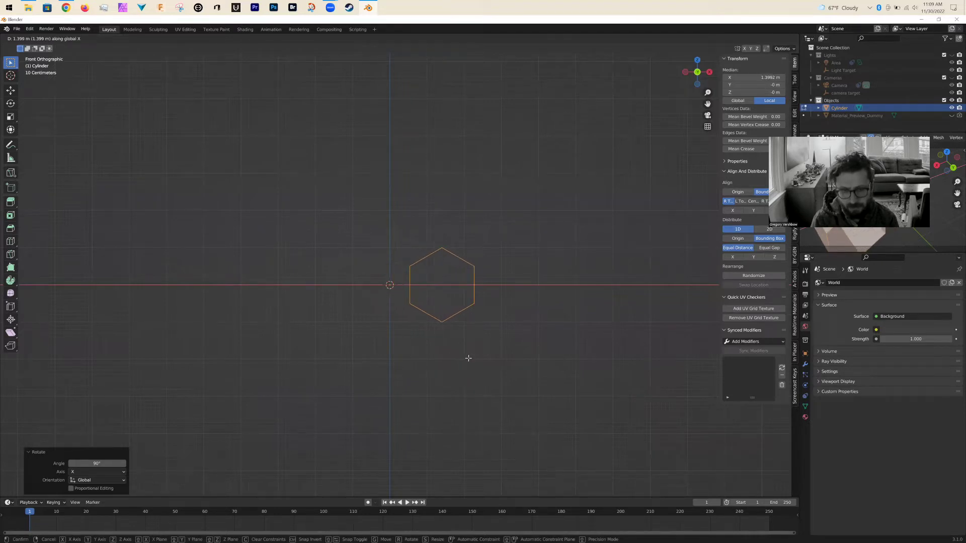
pyautogui.click(469, 359)
# Step: Scale the mesh along the global Y axis to about 0.124, making it a thin hexagonal ring
pyautogui.moveTo(511, 305); pyautogui.dragTo(429, 375, button='middle')
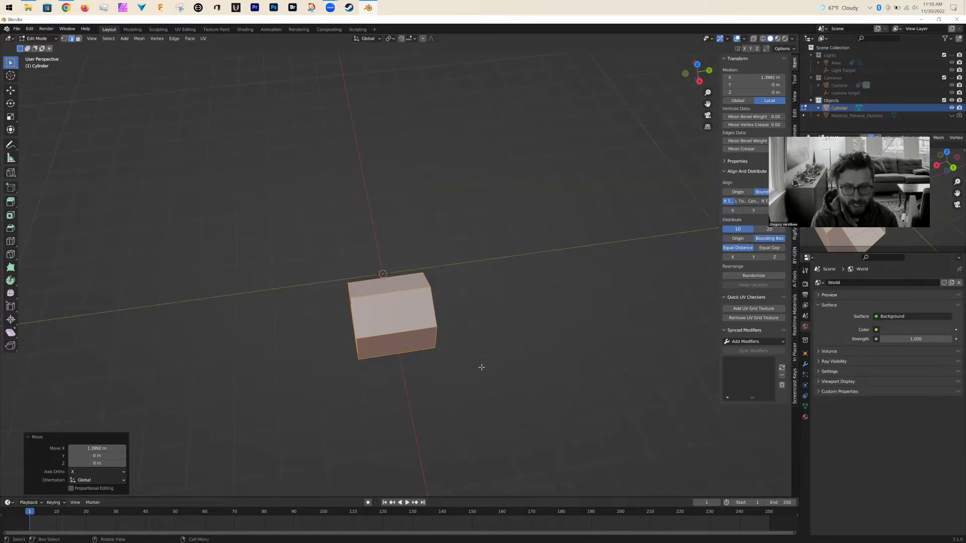
pyautogui.press('s')
pyautogui.press('y')
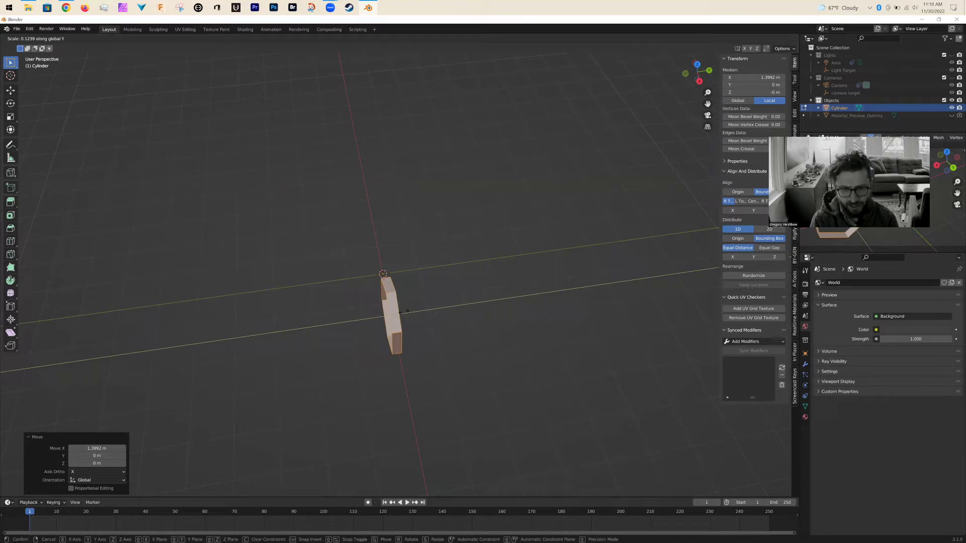
pyautogui.click(403, 323)
pyautogui.moveTo(404, 326); pyautogui.dragTo(452, 364, button='middle')
pyautogui.moveTo(379, 342); pyautogui.dragTo(404, 355, button='middle')
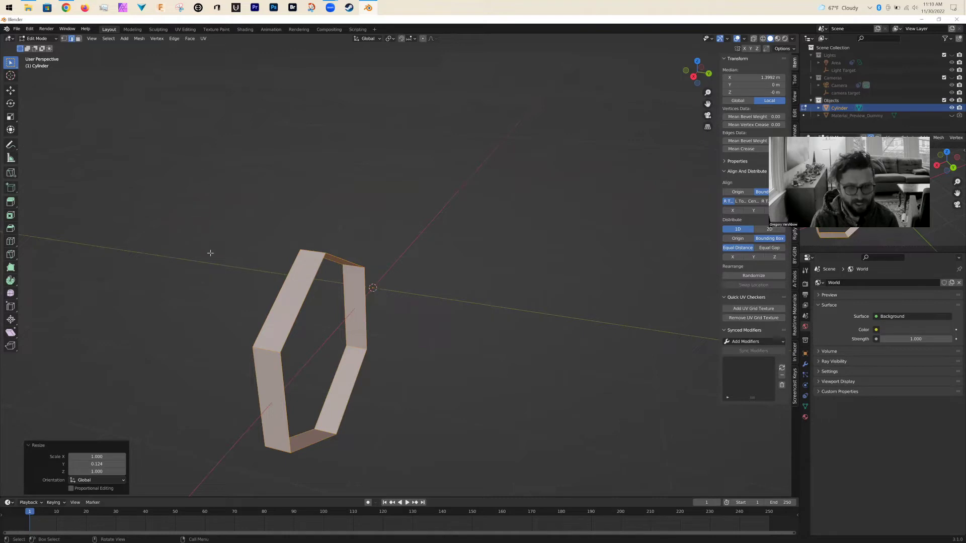
# Step: Select the edge loop on the ring's positive-Y rim, scale it to about 0.956, and return to Object Mode
pyautogui.press('1')
pyautogui.press('2')
pyautogui.press('3')
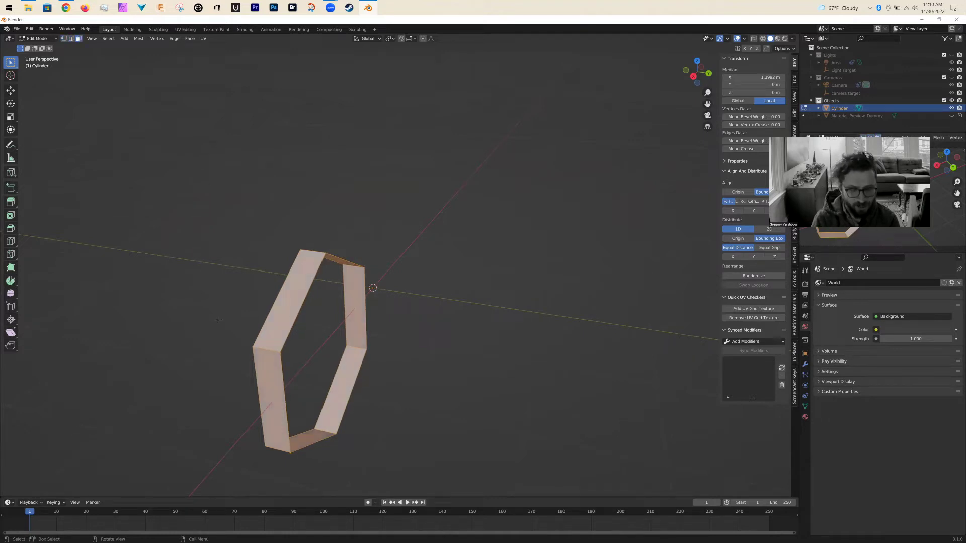
pyautogui.moveTo(213, 306)
pyautogui.mouseDown(button='middle')
pyautogui.moveTo(216, 297)
pyautogui.moveTo(208, 301)
pyautogui.mouseUp(button='middle')
pyautogui.press('2')
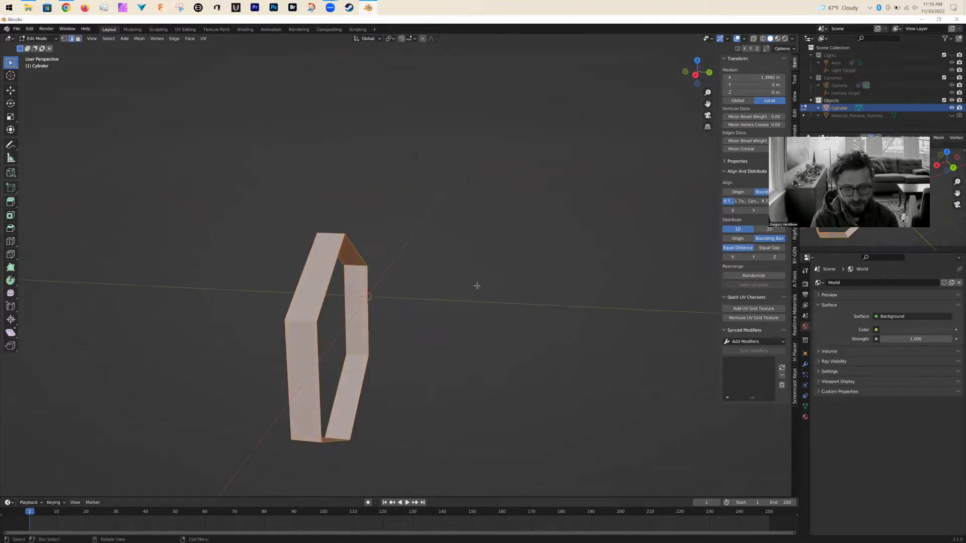
pyautogui.click(479, 234)
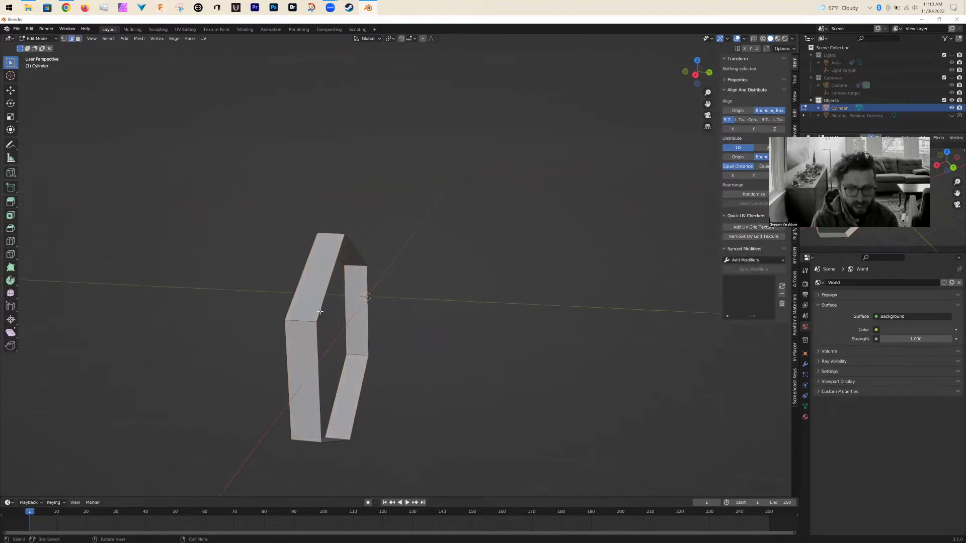
pyautogui.keyDown('alt'); pyautogui.click(321, 310); pyautogui.keyUp('alt')
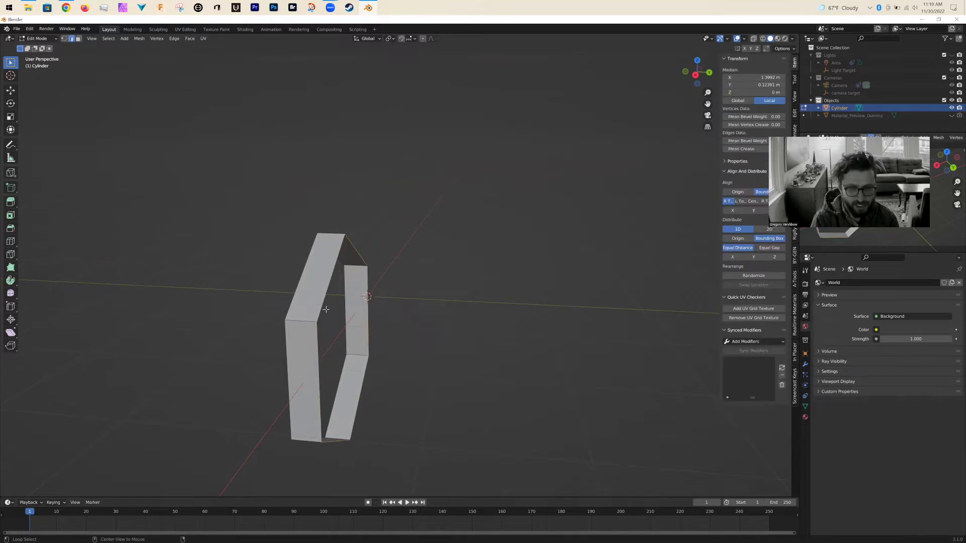
pyautogui.moveTo(440, 361)
pyautogui.mouseDown(button='middle')
pyautogui.moveTo(363, 369)
pyautogui.moveTo(308, 337)
pyautogui.moveTo(455, 358)
pyautogui.moveTo(443, 362)
pyautogui.mouseUp(button='middle')
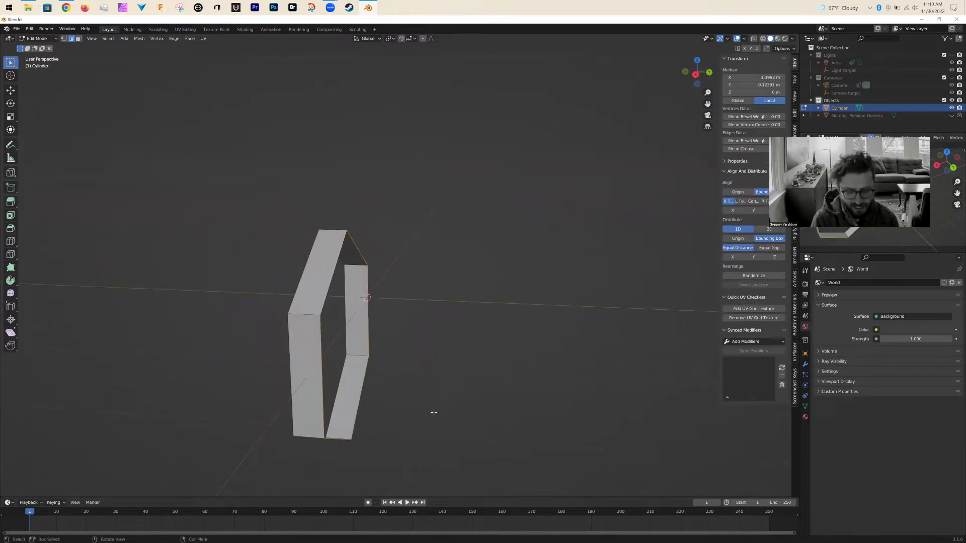
pyautogui.press('s')
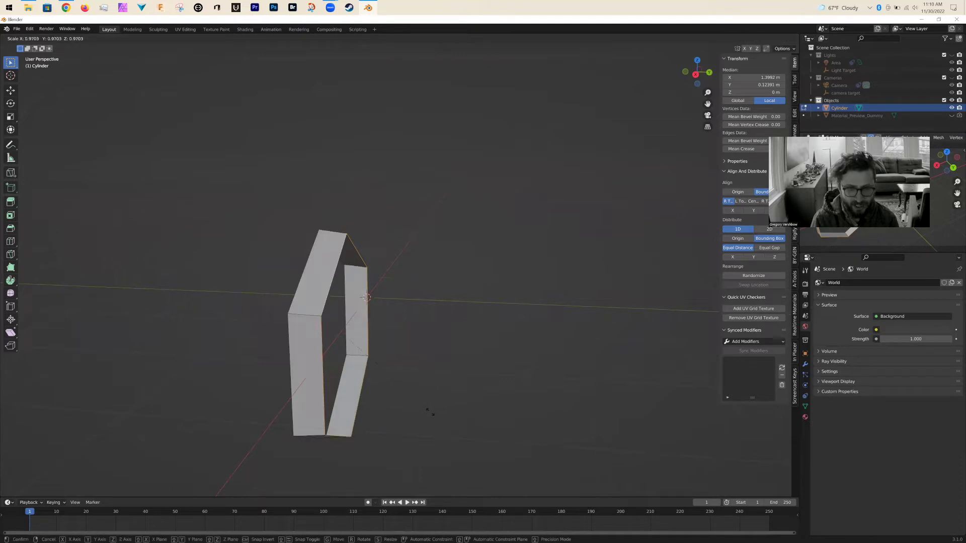
pyautogui.click(428, 411)
pyautogui.moveTo(382, 408); pyautogui.dragTo(524, 396, button='middle')
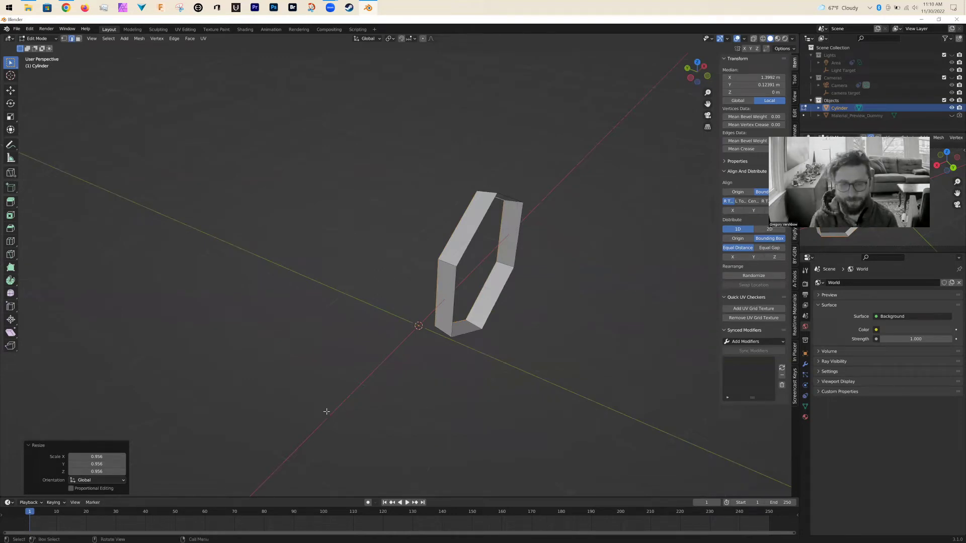
pyautogui.moveTo(319, 391)
pyautogui.mouseDown(button='middle')
pyautogui.moveTo(358, 393)
pyautogui.moveTo(334, 379)
pyautogui.moveTo(328, 393)
pyautogui.mouseUp(button='middle')
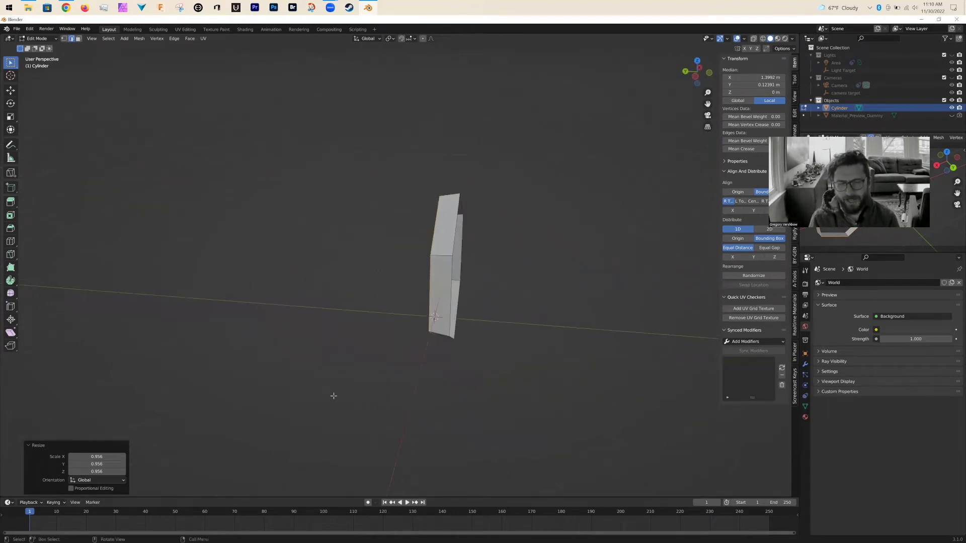
pyautogui.scroll(-2, 333, 396)
pyautogui.moveTo(432, 384); pyautogui.dragTo(315, 391, button='middle')
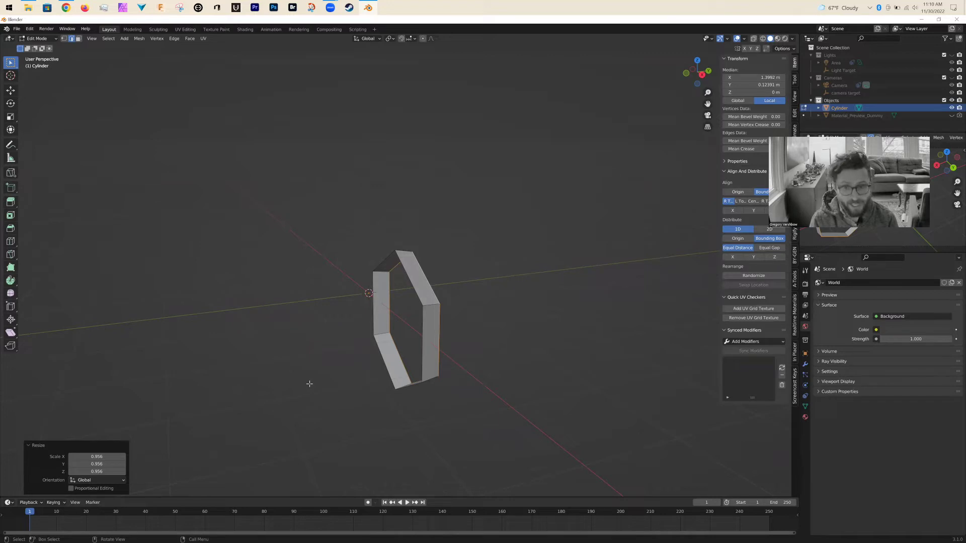
pyautogui.press('Tab')
# Step: Add an Array modifier to the hexagonal ring
pyautogui.moveTo(296, 381); pyautogui.dragTo(491, 394, button='middle')
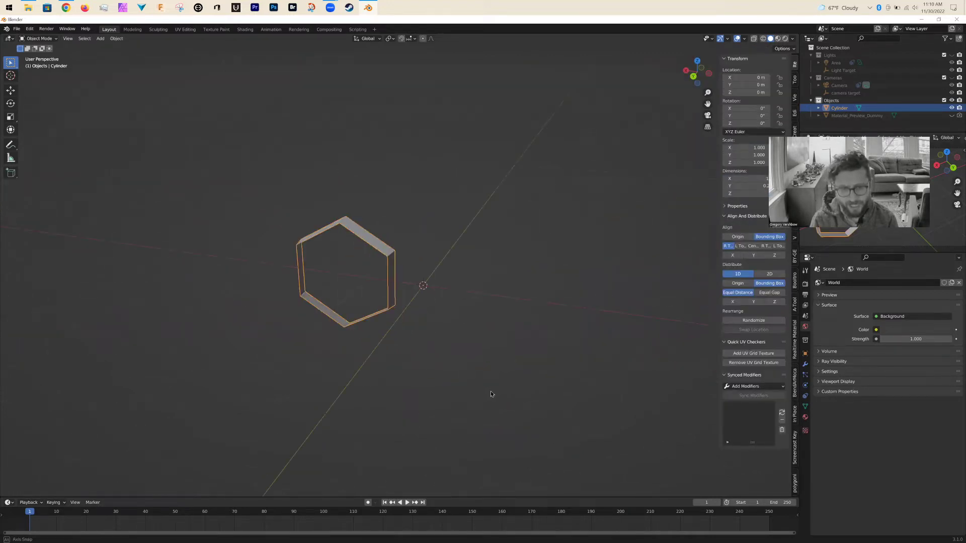
pyautogui.moveTo(409, 407); pyautogui.dragTo(480, 403, button='middle')
pyautogui.moveTo(535, 389); pyautogui.dragTo(475, 403, button='middle')
pyautogui.scroll(-2, 528, 367)
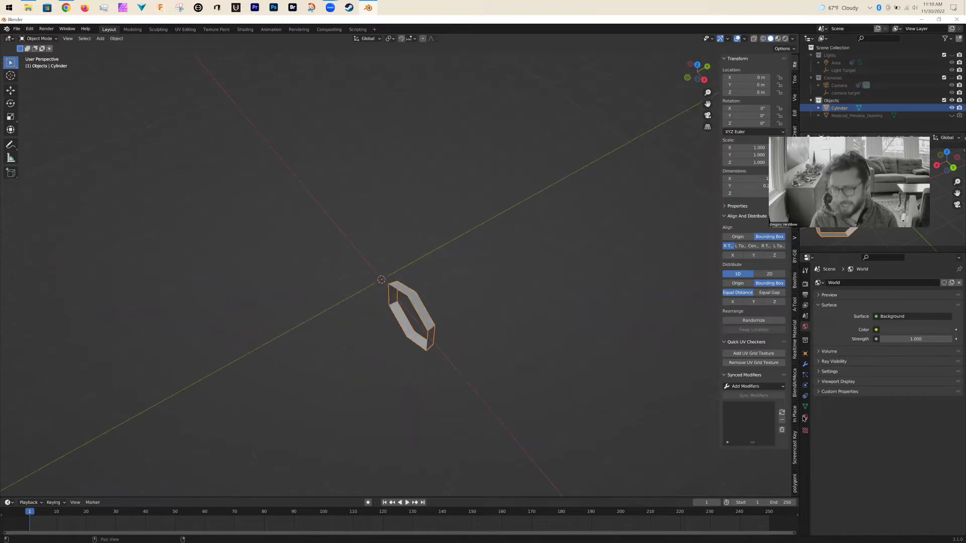
pyautogui.click(805, 365)
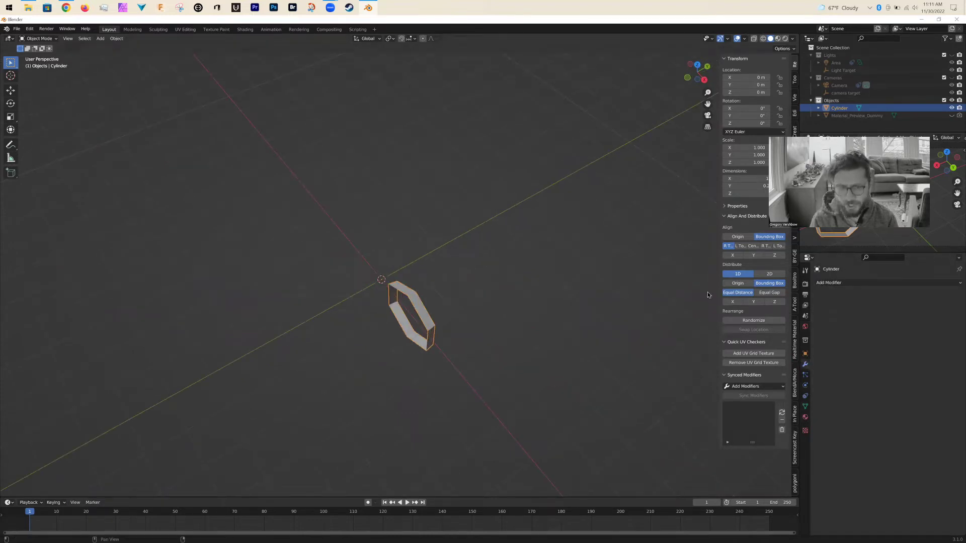
pyautogui.click(864, 285)
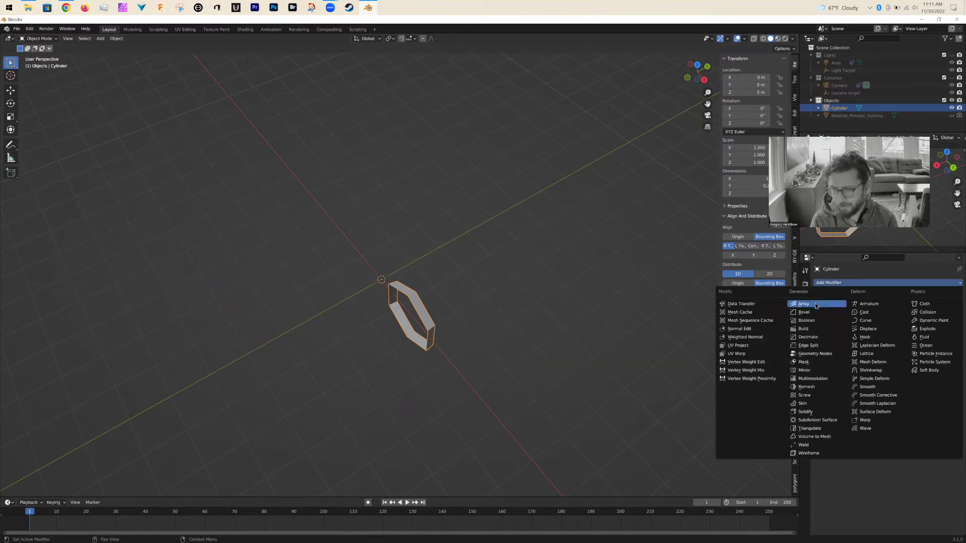
pyautogui.click(815, 305)
pyautogui.moveTo(547, 348); pyautogui.dragTo(499, 330, button='middle')
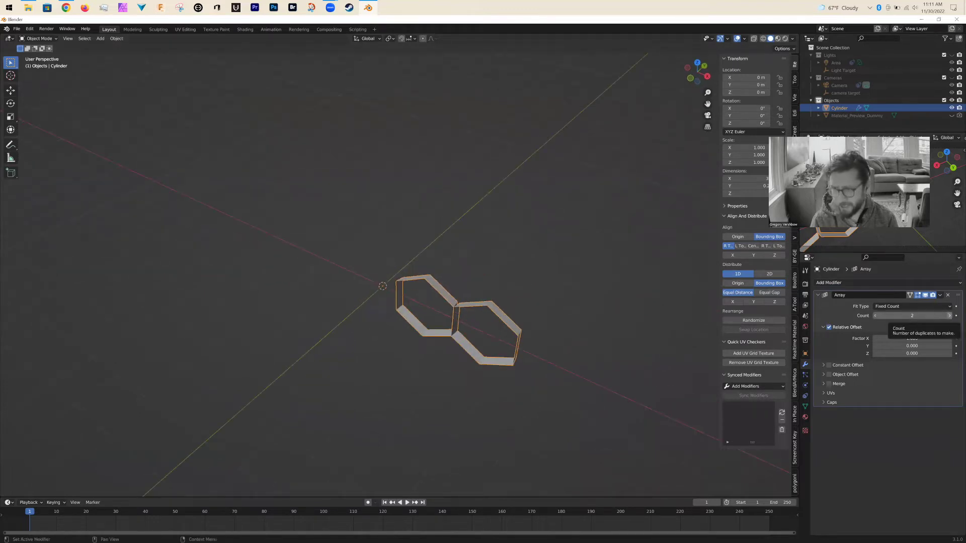
# Step: Set the Array modifier's count to 20
pyautogui.click(948, 315)
pyautogui.click(948, 315)
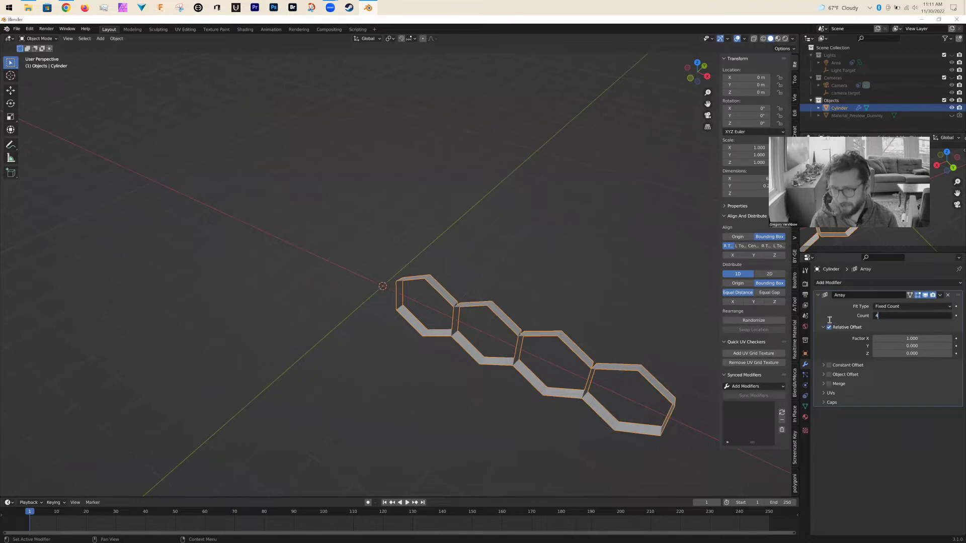
pyautogui.click(909, 316)
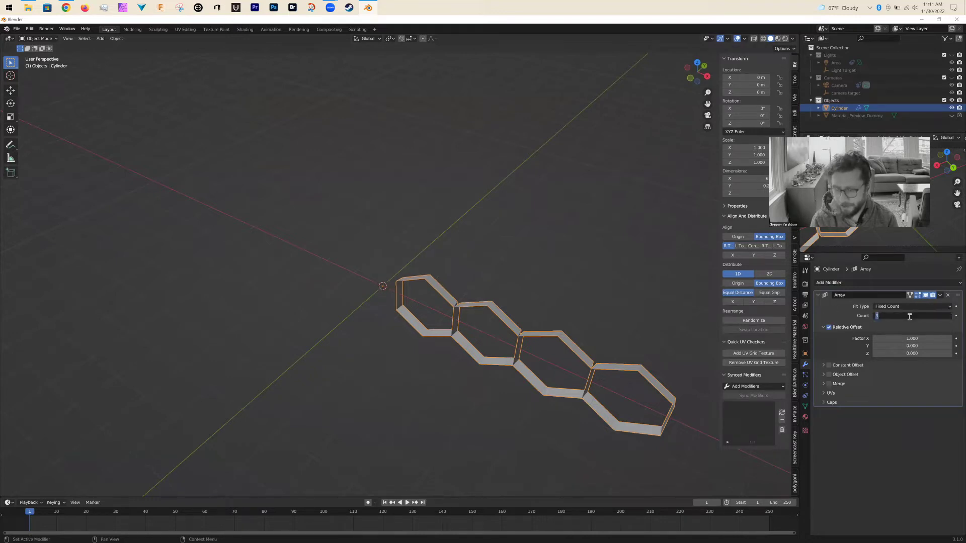
pyautogui.write('20')
pyautogui.press('Return')
# Step: Turn off the Array modifier's relative offset
pyautogui.moveTo(378, 245); pyautogui.dragTo(471, 257, button='middle')
pyautogui.keyDown('shift'); pyautogui.moveTo(525, 270); pyautogui.dragTo(503, 275, button='middle'); pyautogui.keyUp('shift')
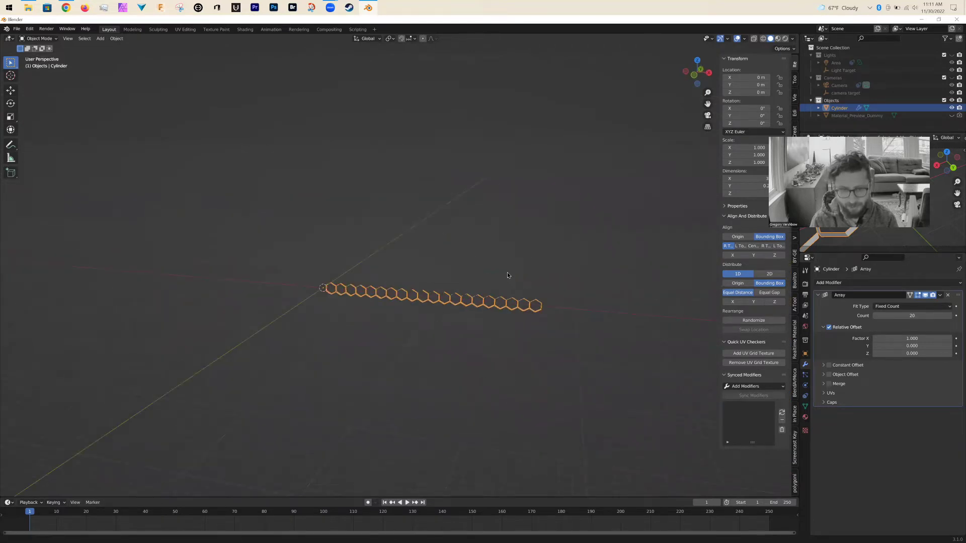
pyautogui.scroll(5, 497, 281)
pyautogui.scroll(4, 387, 331)
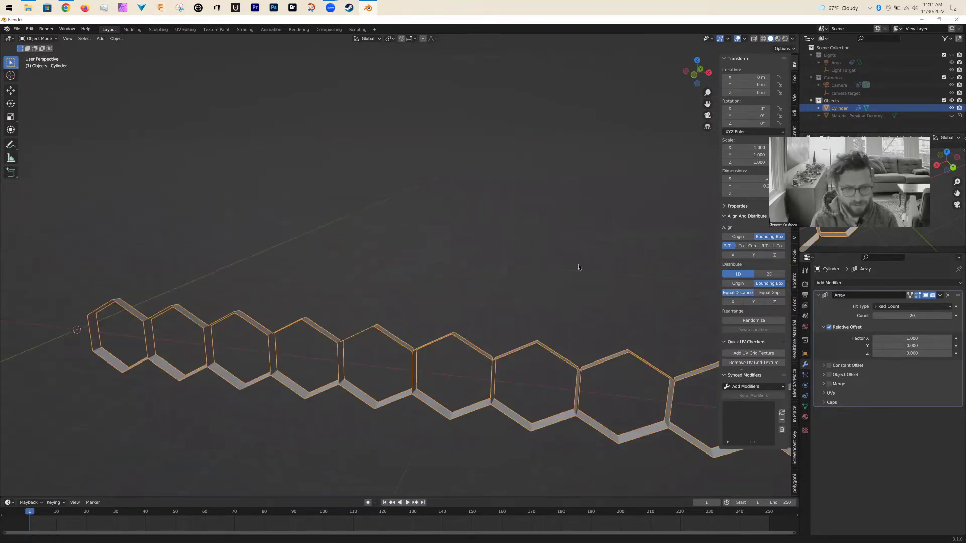
pyautogui.scroll(-2, 578, 268)
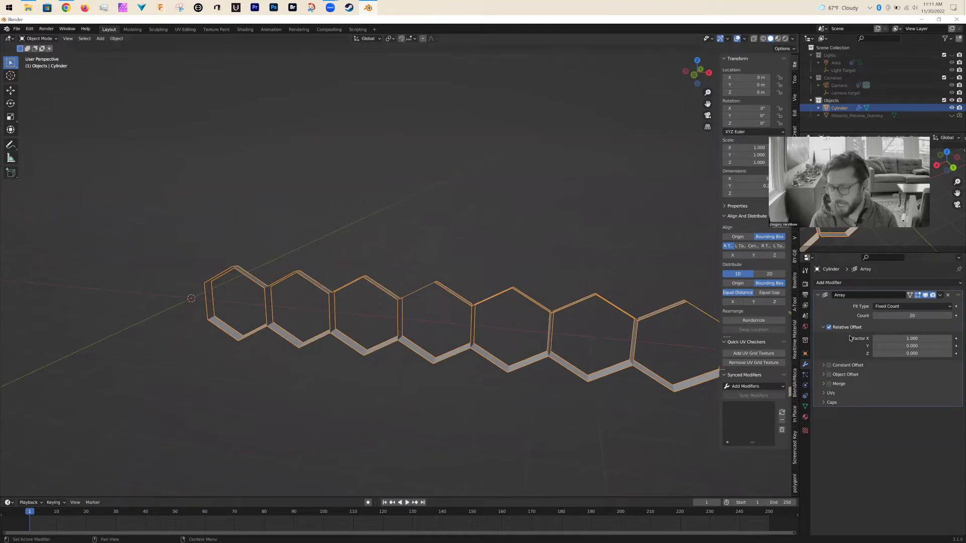
pyautogui.click(829, 327)
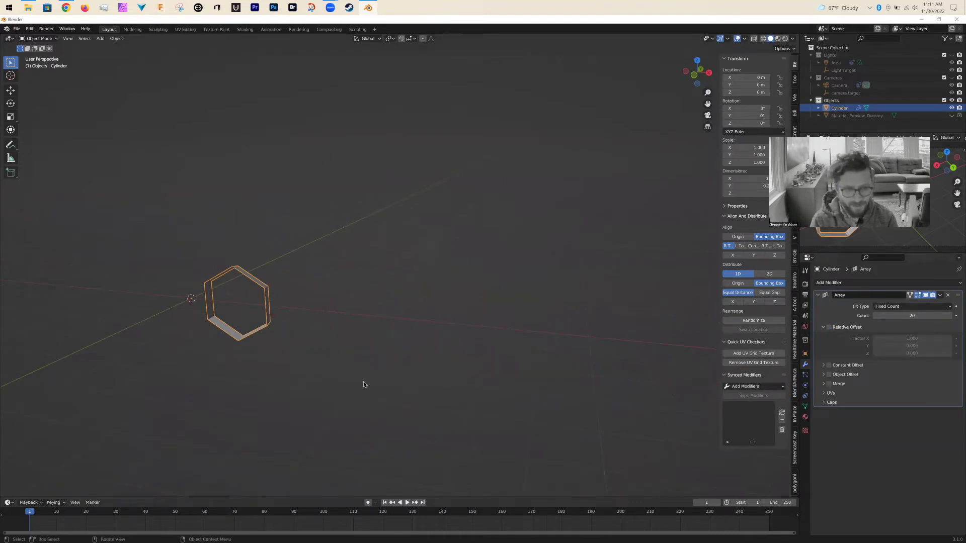
# Step: Add a cube-shaped empty with a 1 m radius at the world origin
pyautogui.moveTo(403, 361); pyautogui.dragTo(403, 292, button='middle')
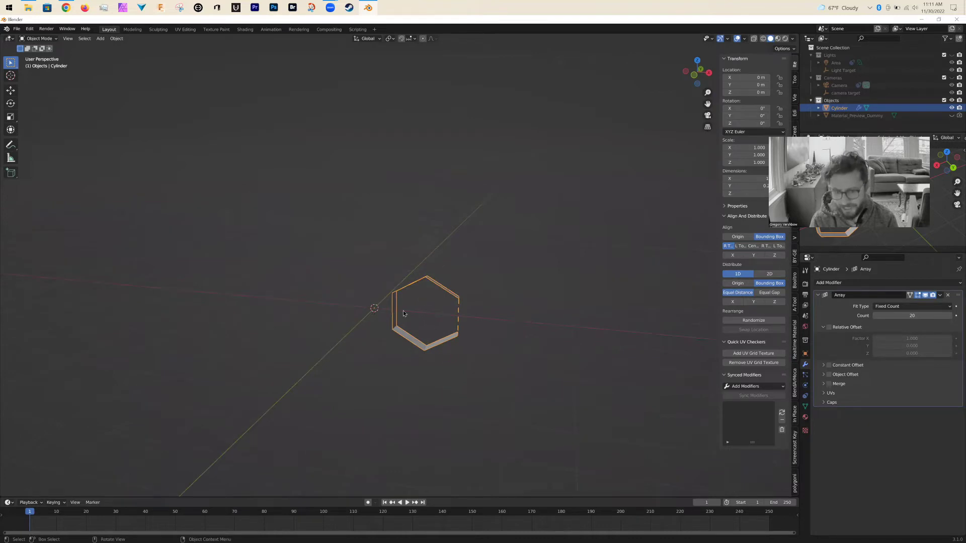
pyautogui.moveTo(472, 245); pyautogui.dragTo(458, 304, button='middle')
pyautogui.click(386, 376)
pyautogui.scroll(5, 386, 364)
pyautogui.moveTo(359, 417); pyautogui.dragTo(328, 322, button='middle')
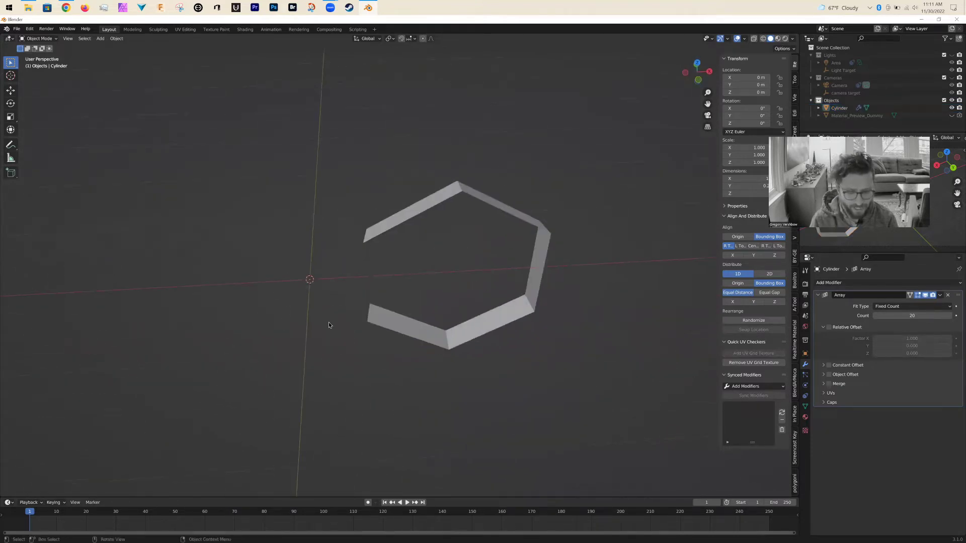
pyautogui.hotkey('shift', 'a')
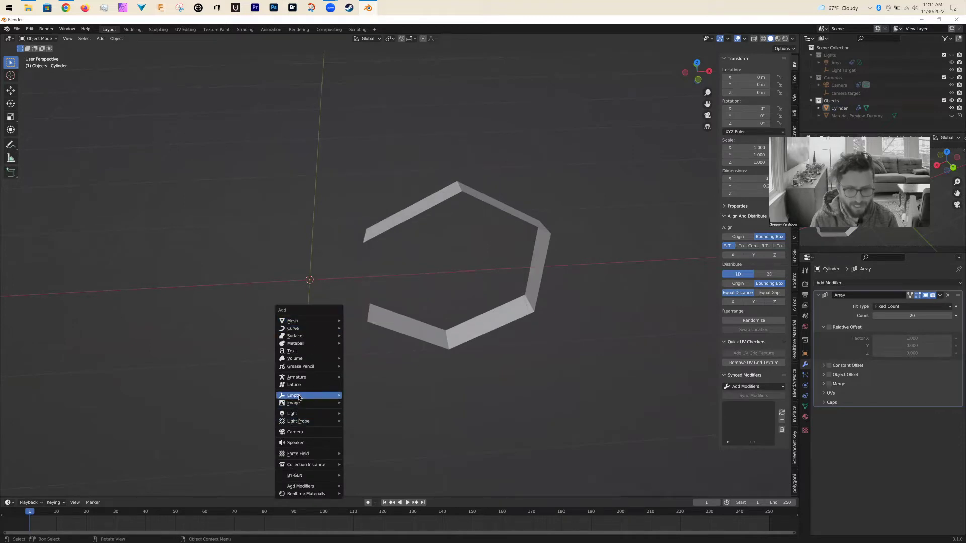
pyautogui.moveTo(302, 396)
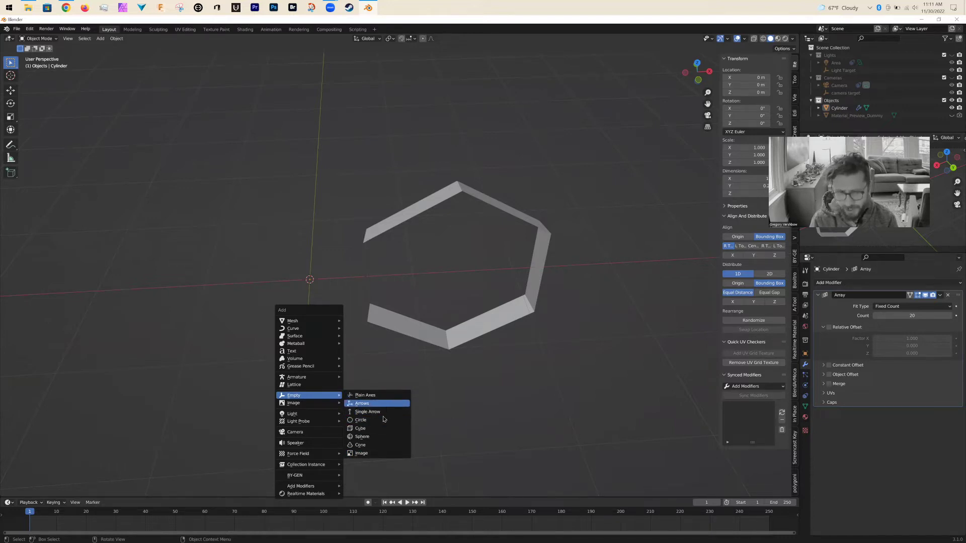
pyautogui.click(365, 431)
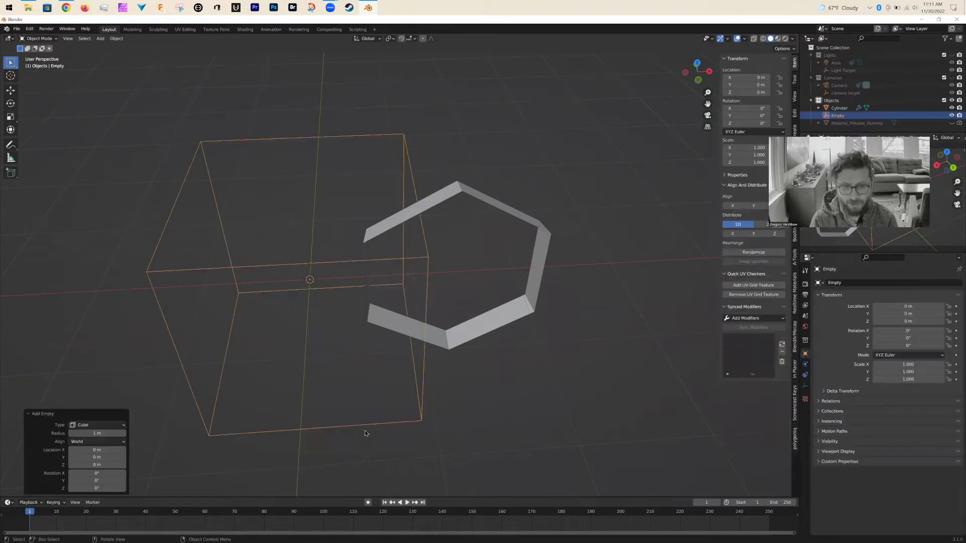
# Step: Examine the cube empty's position relative to the hexagonal ring from several angles and distances
pyautogui.moveTo(458, 422); pyautogui.dragTo(323, 357, button='middle')
pyautogui.scroll(-4, 313, 364)
pyautogui.scroll(4, 327, 380)
pyautogui.scroll(-3, 323, 359)
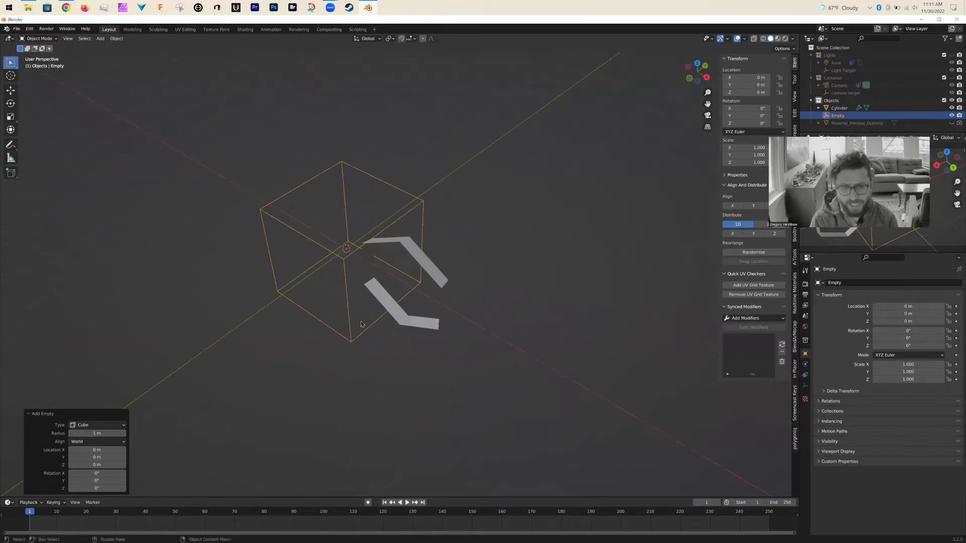
pyautogui.moveTo(361, 324); pyautogui.dragTo(244, 223, button='middle')
pyautogui.moveTo(395, 296); pyautogui.dragTo(357, 337, button='middle')
pyautogui.scroll(4, 369, 312)
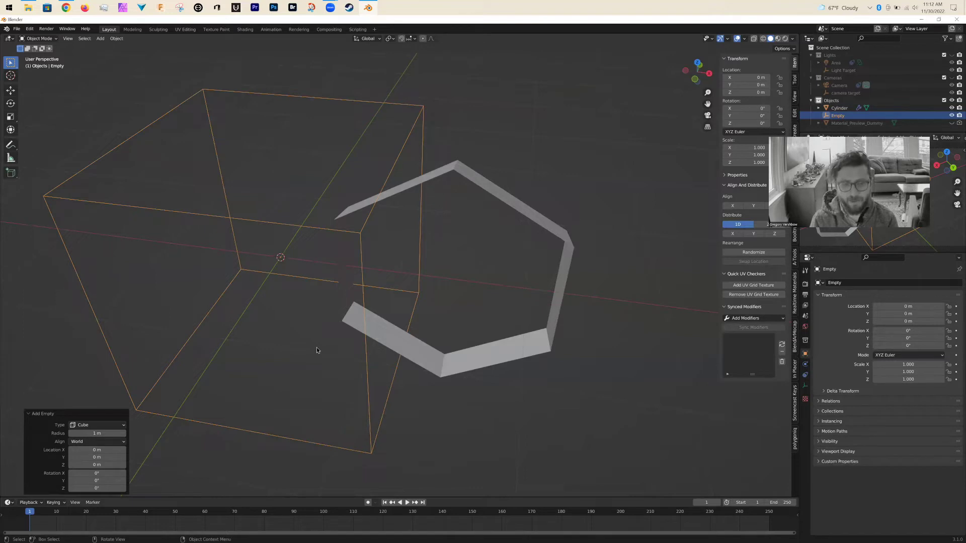
pyautogui.scroll(-5, 316, 347)
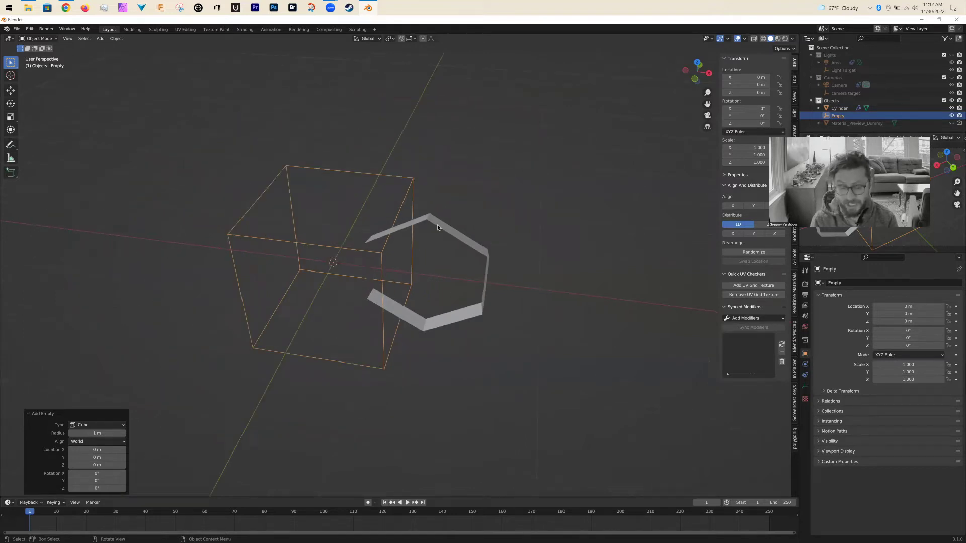
# Step: Enable object offset in the hexagonal ring's Array modifier and assign the cube empty as the offset object
pyautogui.click(460, 240)
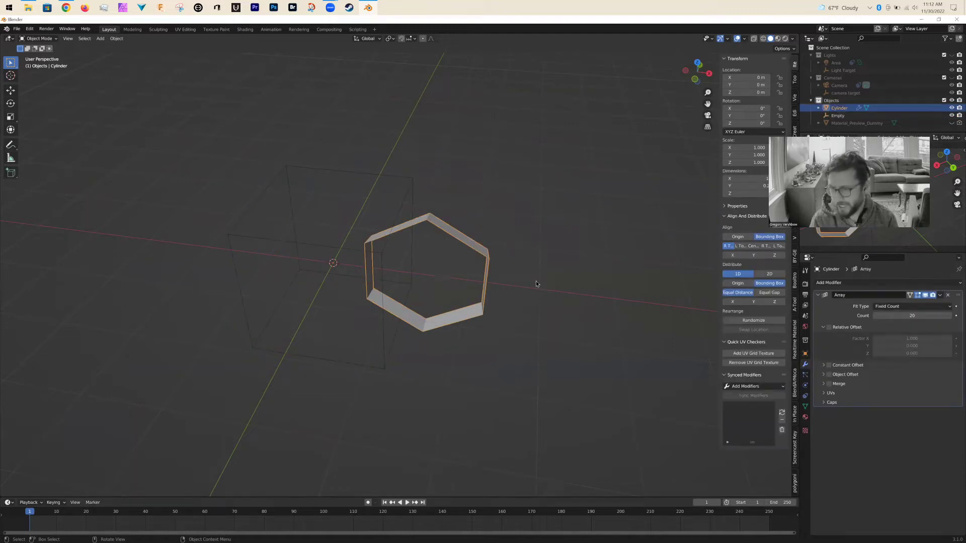
pyautogui.click(824, 327)
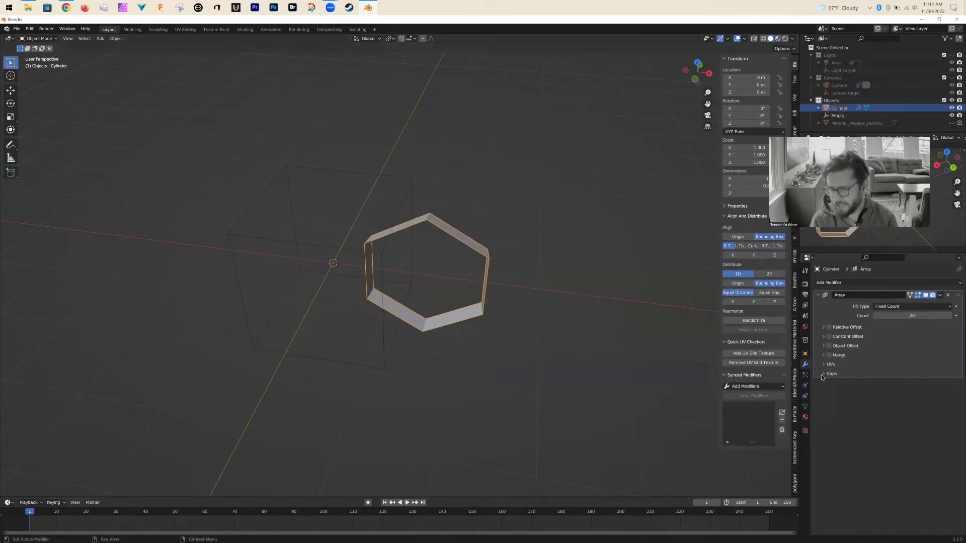
pyautogui.click(824, 345)
pyautogui.click(830, 346)
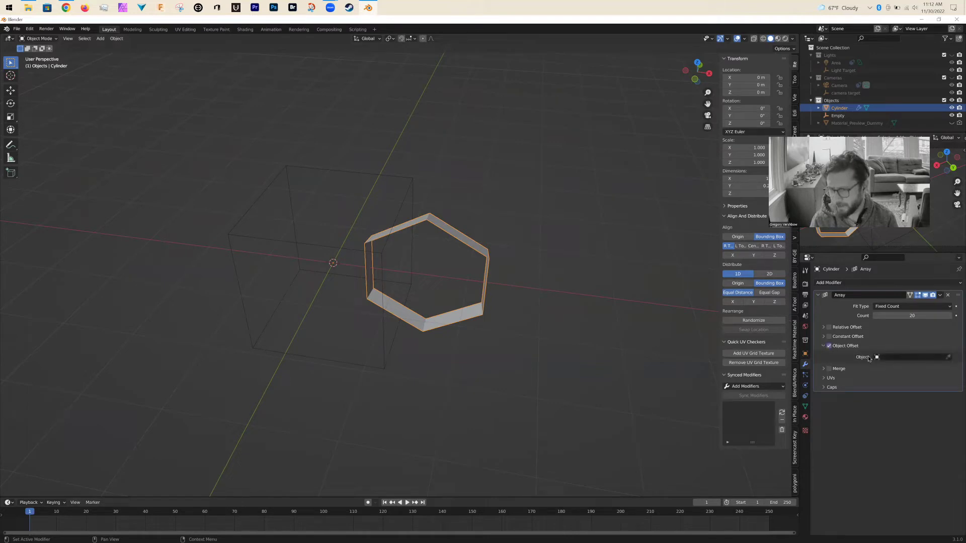
pyautogui.click(948, 357)
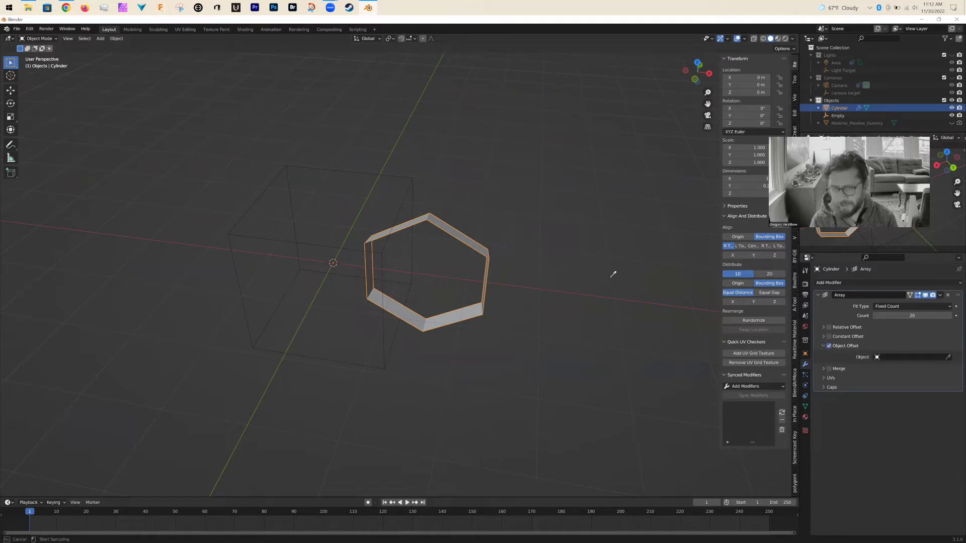
pyautogui.click(297, 164)
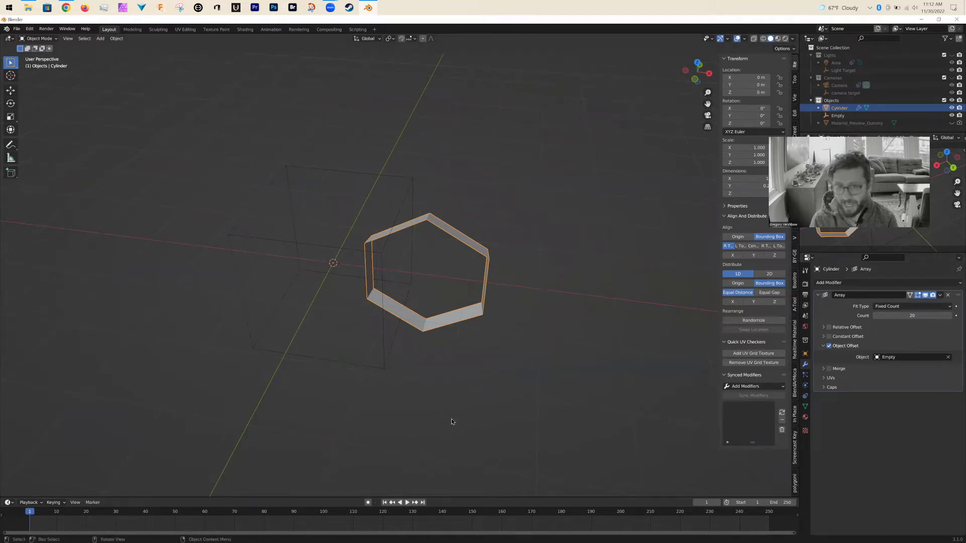
# Step: Move the hexagonal ring about 0.03 m along the global X axis
pyautogui.click(471, 405)
pyautogui.moveTo(421, 404); pyautogui.dragTo(413, 372, button='middle')
pyautogui.scroll(3, 413, 371)
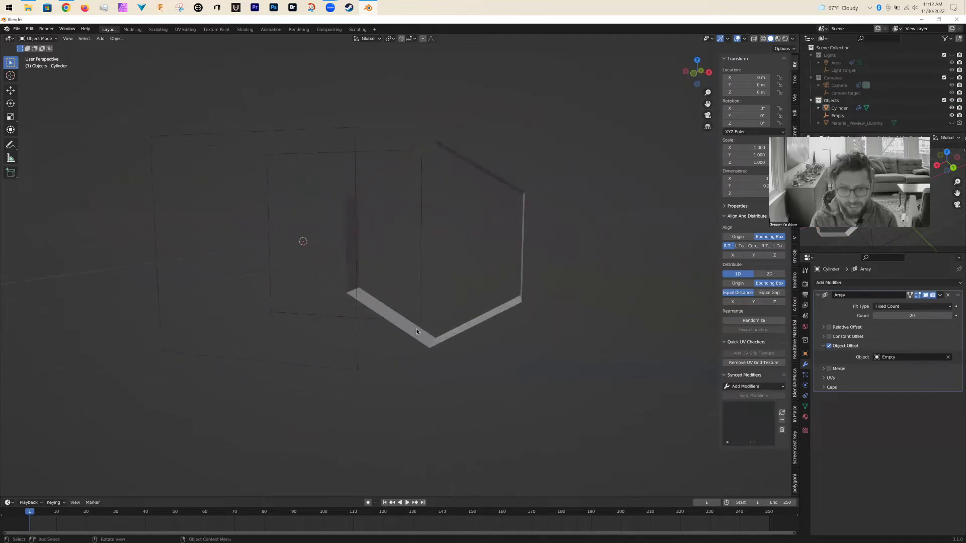
pyautogui.click(475, 331)
pyautogui.moveTo(488, 334); pyautogui.dragTo(484, 373, button='middle')
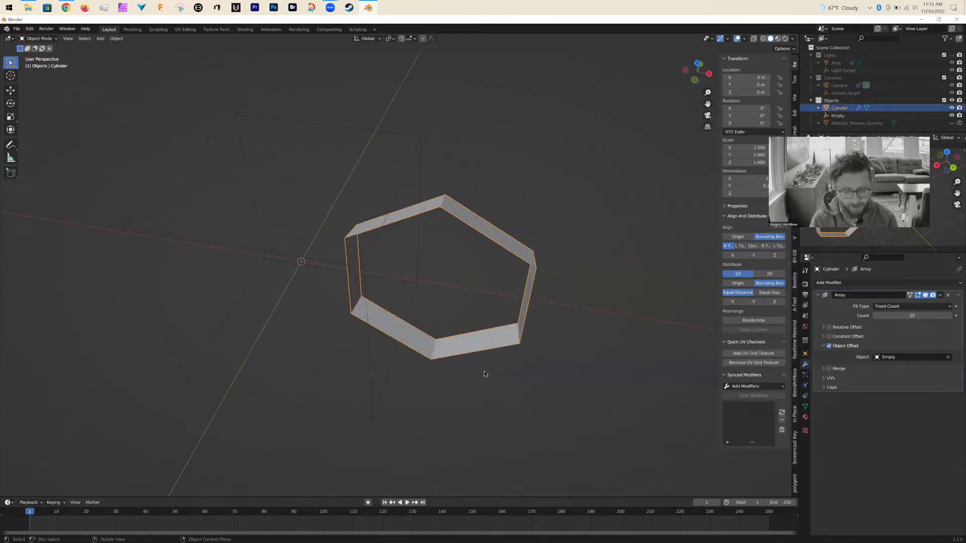
pyautogui.press('g')
pyautogui.press('x')
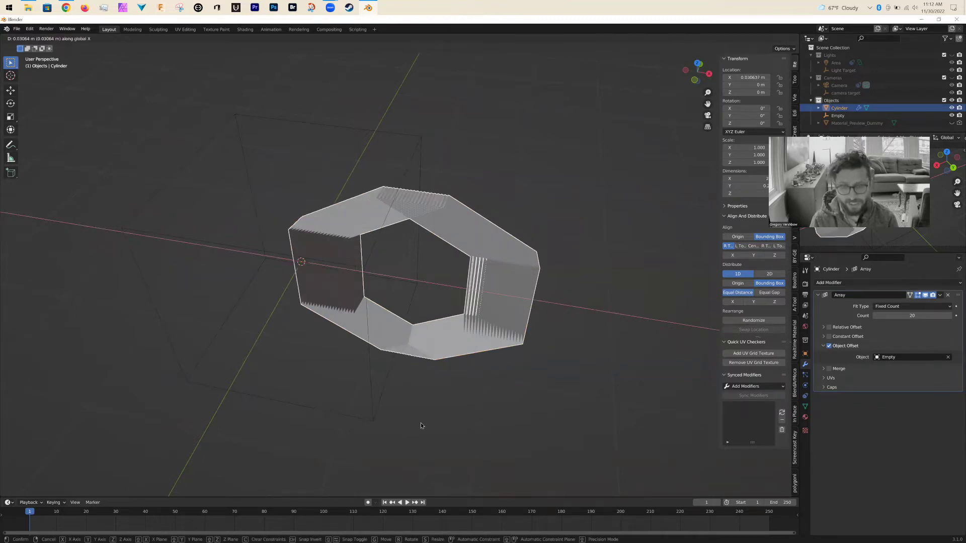
pyautogui.click(422, 418)
# Step: Inspect the arrayed ring copies, try clearing the ring's location, and undo the clearing
pyautogui.moveTo(436, 397); pyautogui.dragTo(381, 263, button='middle')
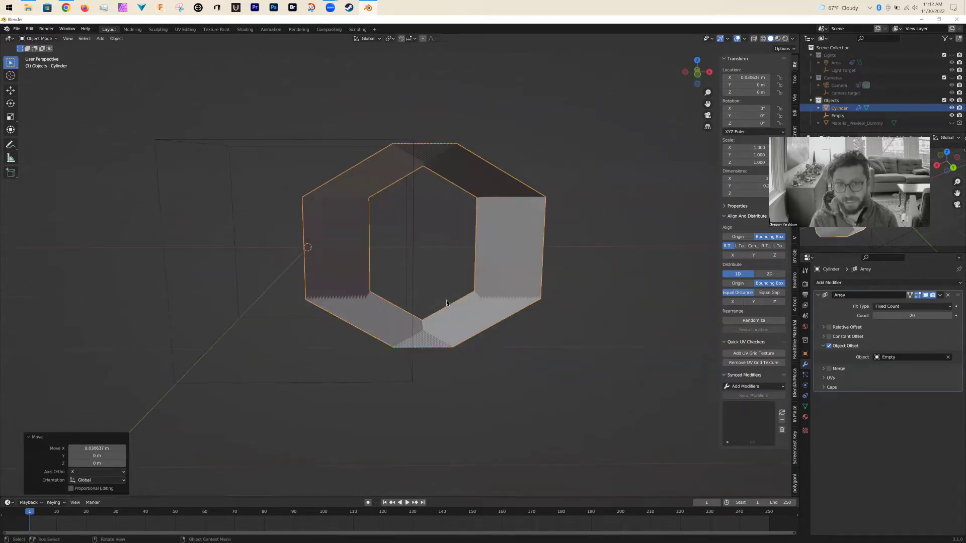
pyautogui.moveTo(535, 296); pyautogui.dragTo(520, 342, button='middle')
pyautogui.moveTo(420, 306); pyautogui.dragTo(438, 328, button='middle')
pyautogui.scroll(-5, 521, 300)
pyautogui.scroll(4, 400, 319)
pyautogui.moveTo(418, 328); pyautogui.dragTo(406, 324, button='middle')
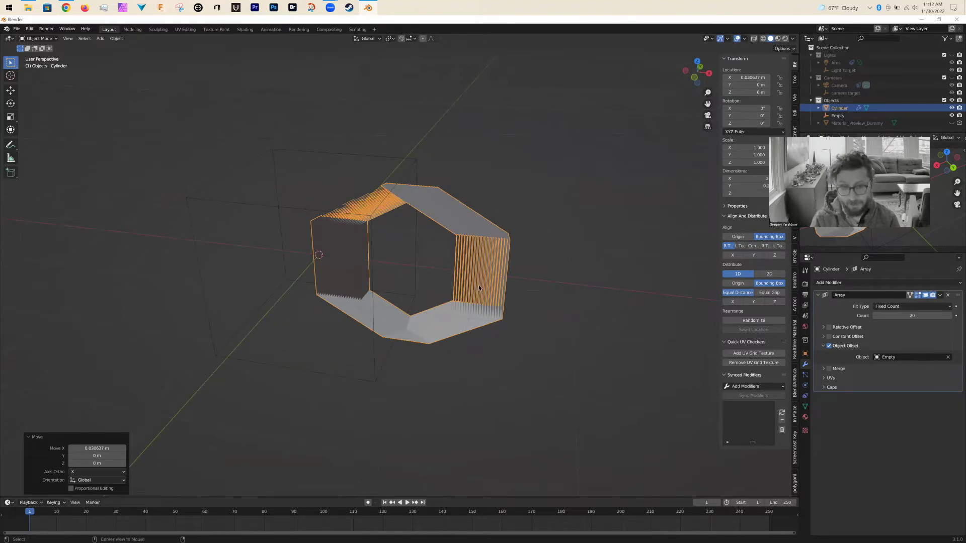
pyautogui.hotkey('alt', 'g')
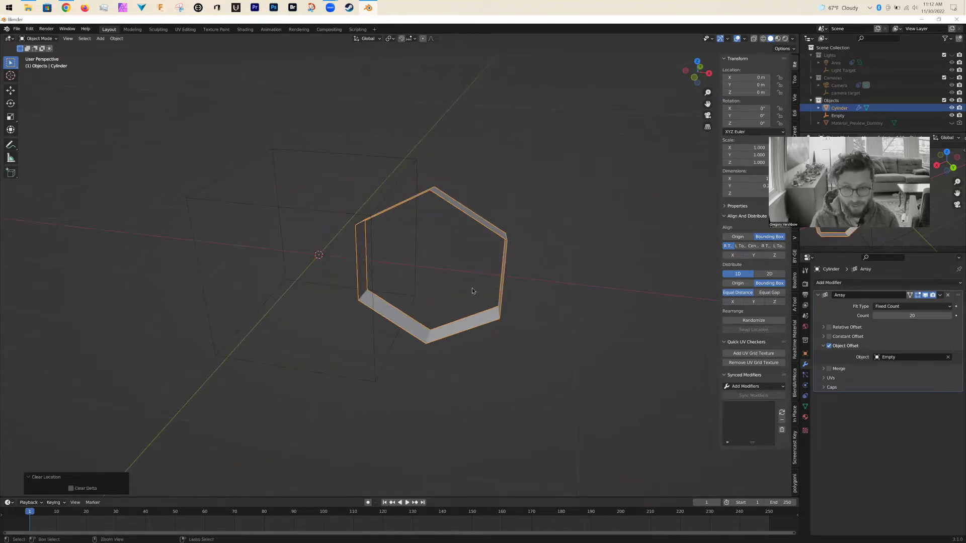
pyautogui.hotkey('ctrl', 'z')
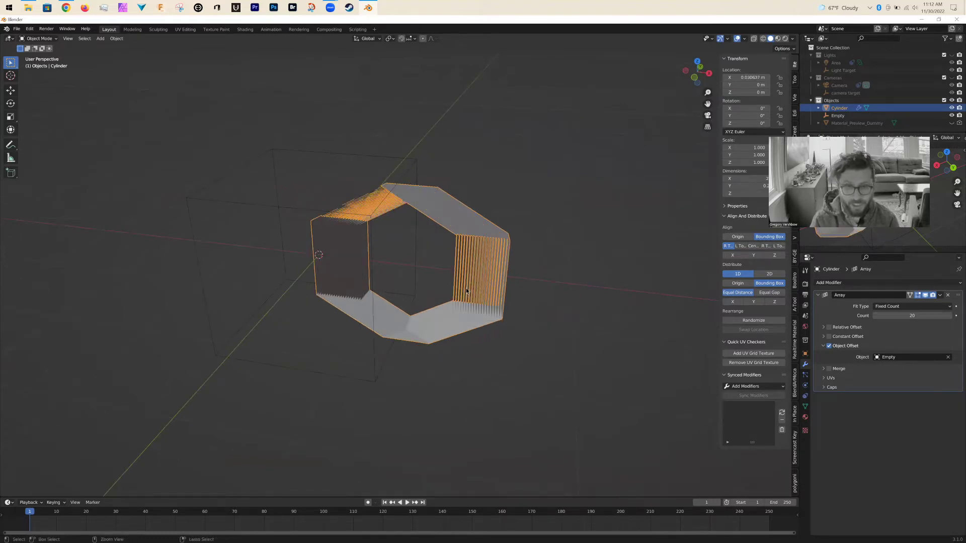
# Step: Apply the hexagonal ring's location so its origin sits at the world origin
pyautogui.rightClick(445, 247)
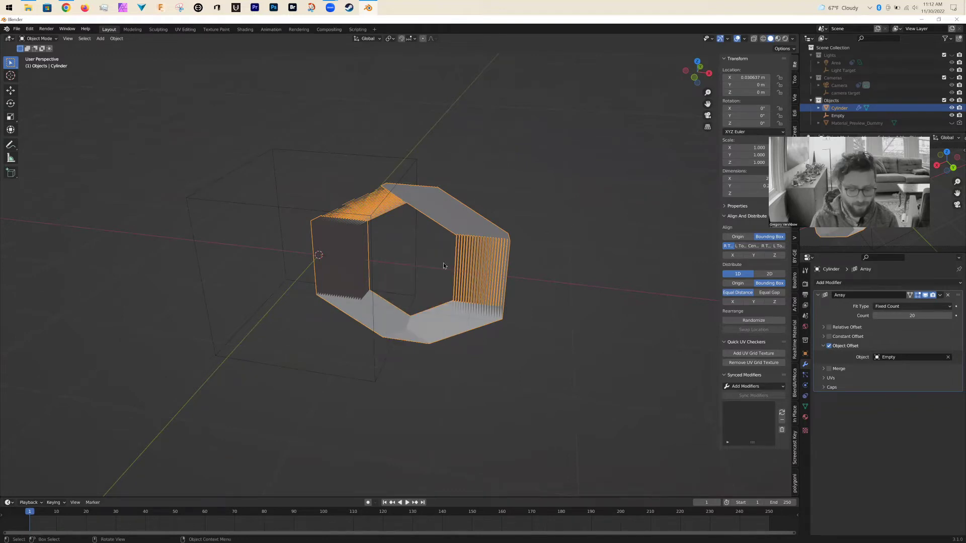
pyautogui.hotkey('ctrl', 'a')
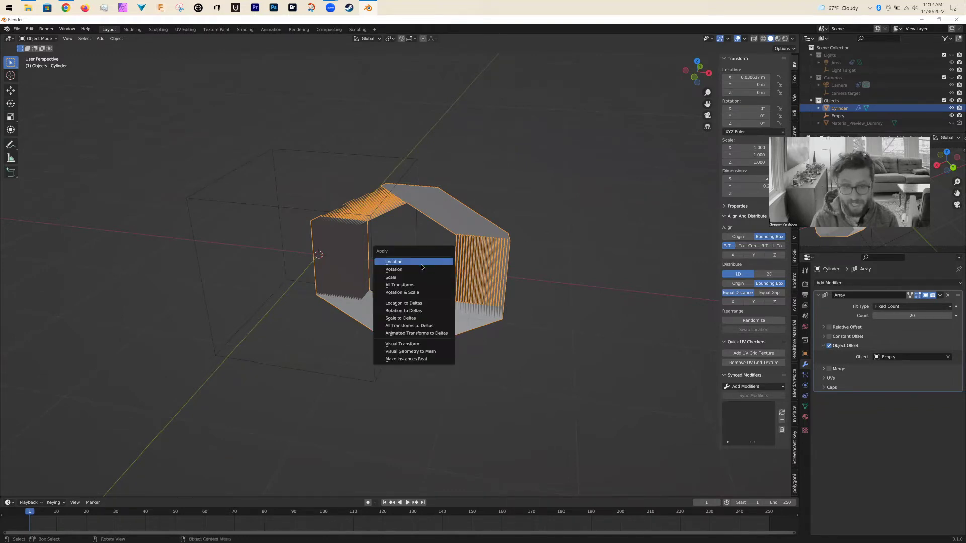
pyautogui.click(413, 262)
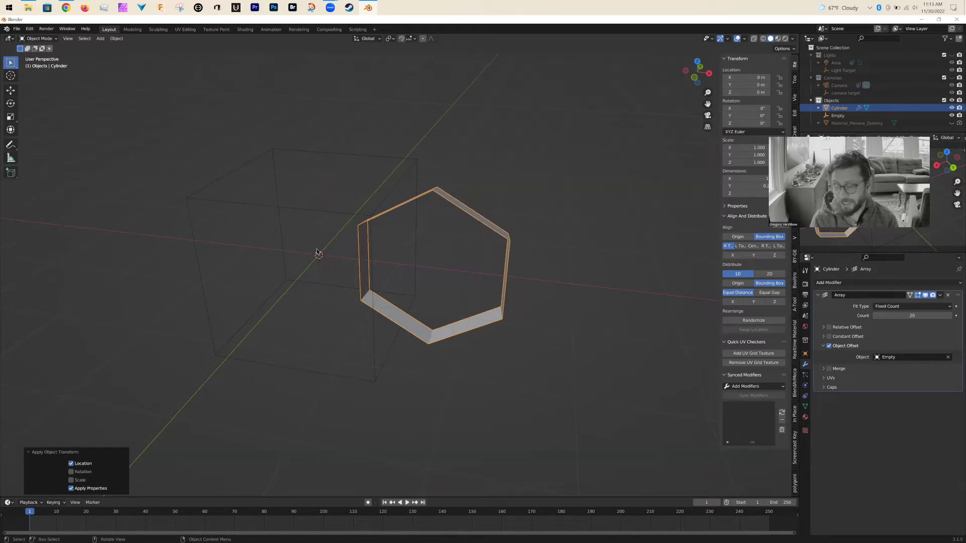
# Step: Select the cube empty and rotate it about 15.7° around the global Z axis
pyautogui.click(495, 401)
pyautogui.moveTo(546, 221); pyautogui.dragTo(578, 362, button='middle')
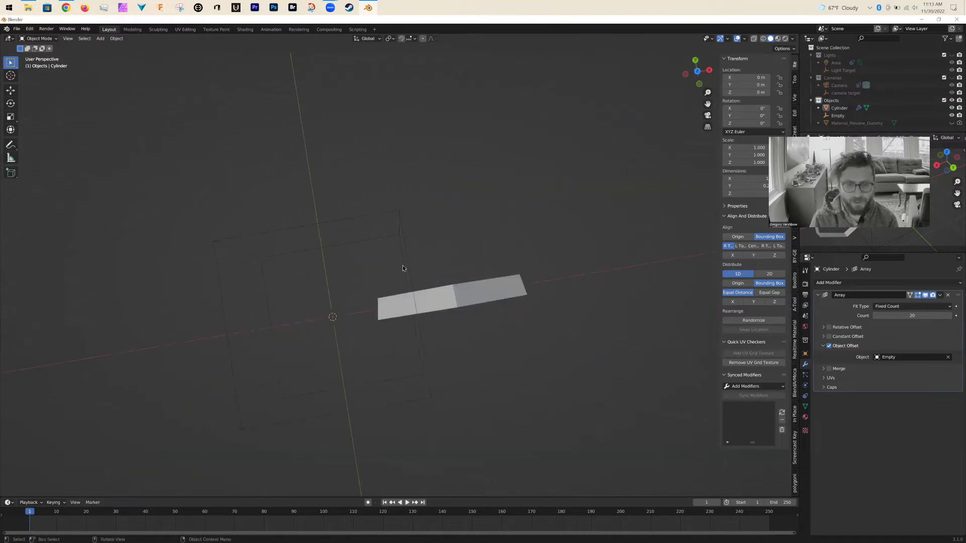
pyautogui.click(397, 212)
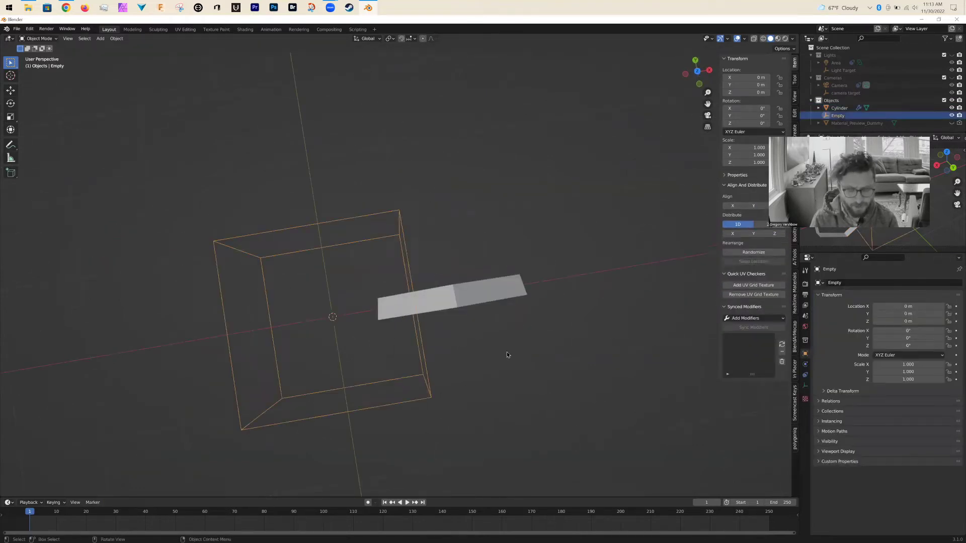
pyautogui.moveTo(557, 333); pyautogui.dragTo(529, 272, button='middle')
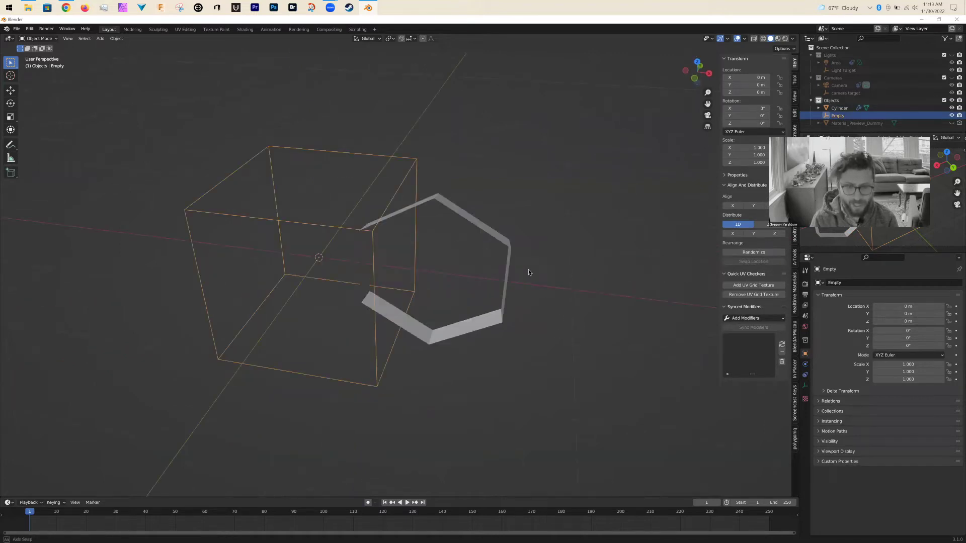
pyautogui.moveTo(526, 349); pyautogui.dragTo(506, 395, button='middle')
pyautogui.press('r')
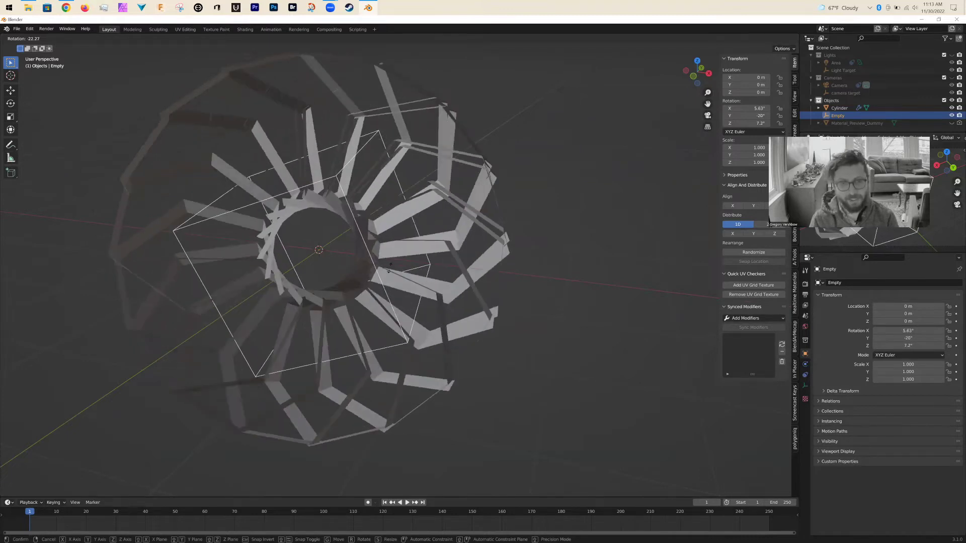
pyautogui.rightClick(388, 267)
pyautogui.moveTo(459, 308); pyautogui.dragTo(455, 327, button='middle')
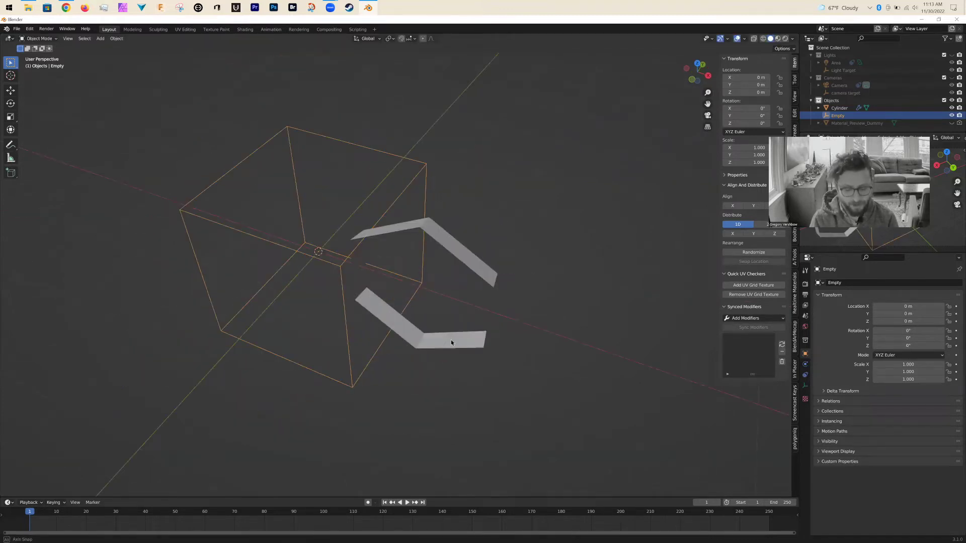
pyautogui.press('r')
pyautogui.press('z')
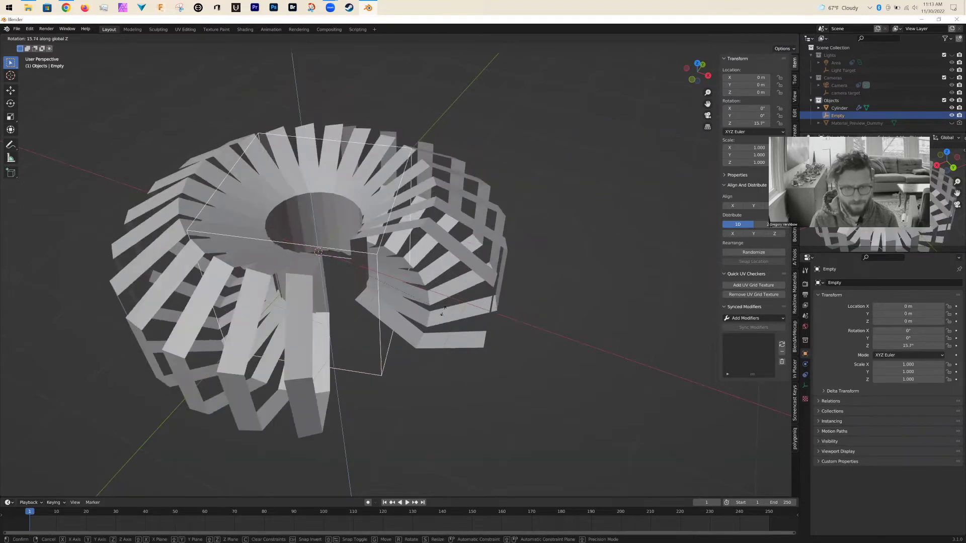
pyautogui.click(443, 311)
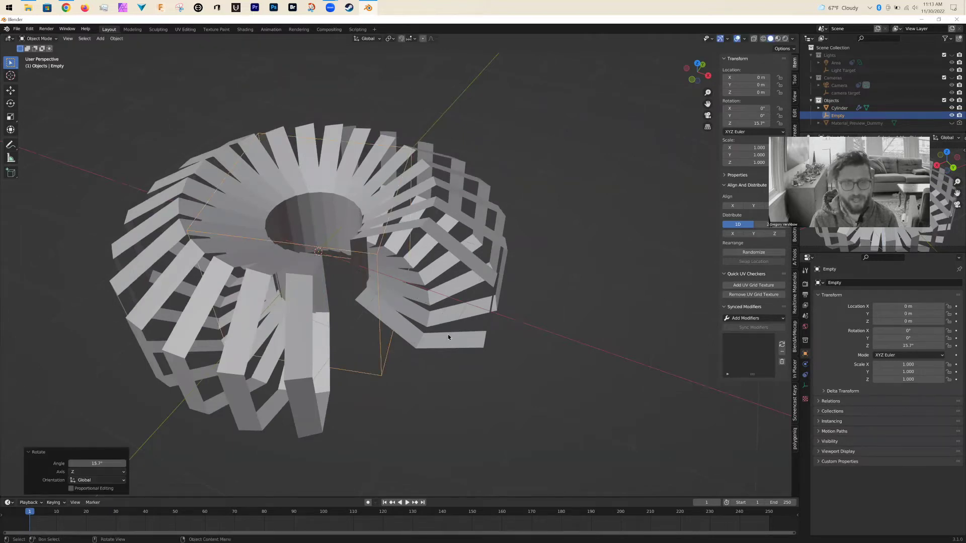
# Step: Select the arrayed ring and set its Array modifier's count to 200
pyautogui.moveTo(486, 330); pyautogui.dragTo(515, 345, button='middle')
pyautogui.moveTo(513, 414); pyautogui.dragTo(777, 338, button='middle')
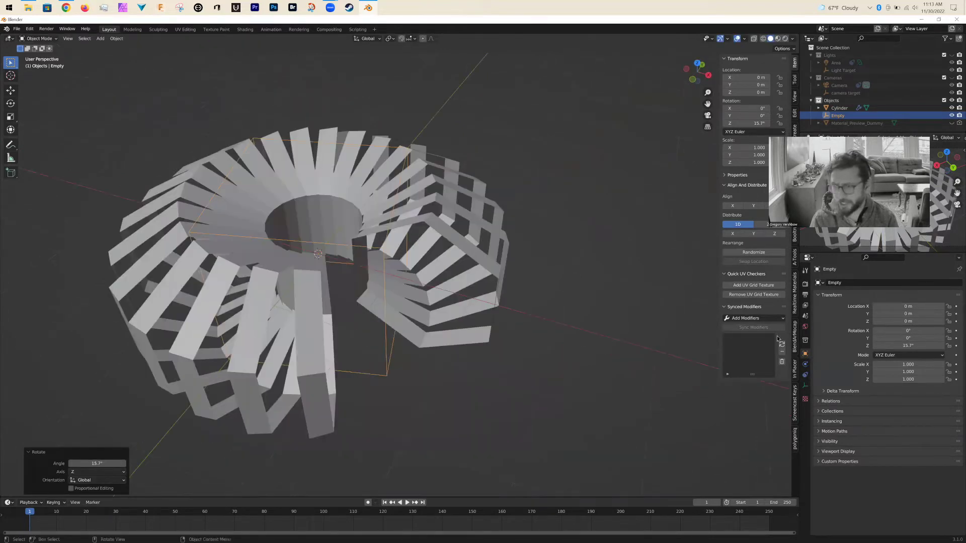
pyautogui.click(470, 264)
pyautogui.click(934, 314)
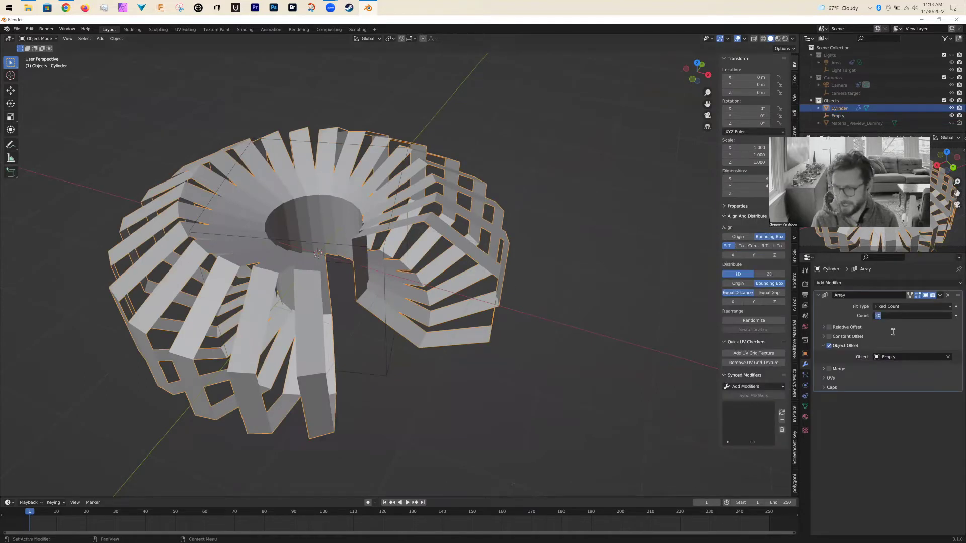
pyautogui.write('20')
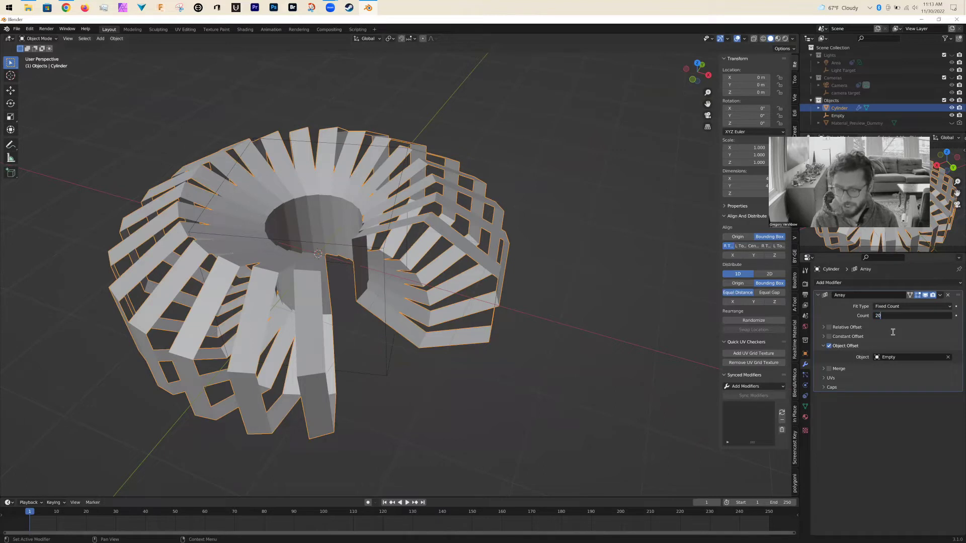
pyautogui.write('0')
pyautogui.press('Return')
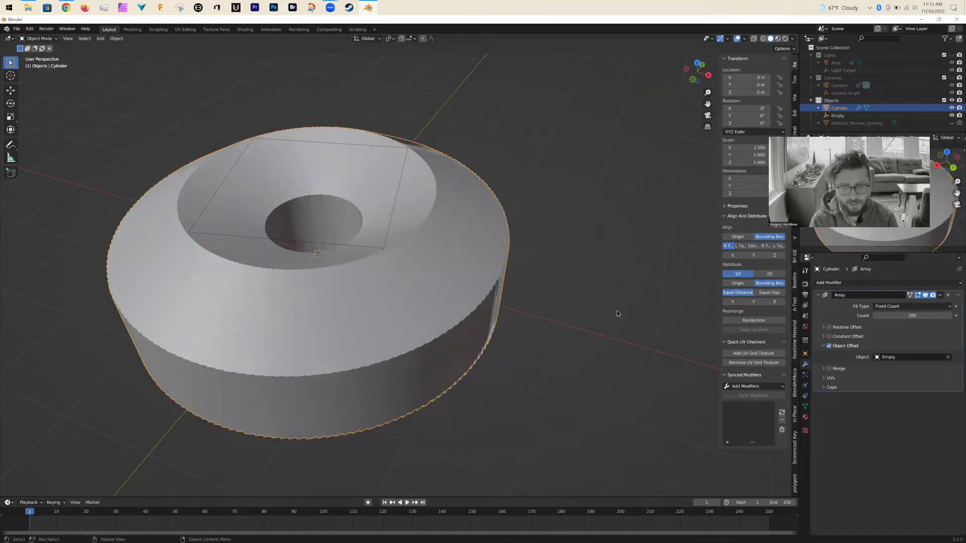
pyautogui.moveTo(591, 295); pyautogui.dragTo(478, 259, button='middle')
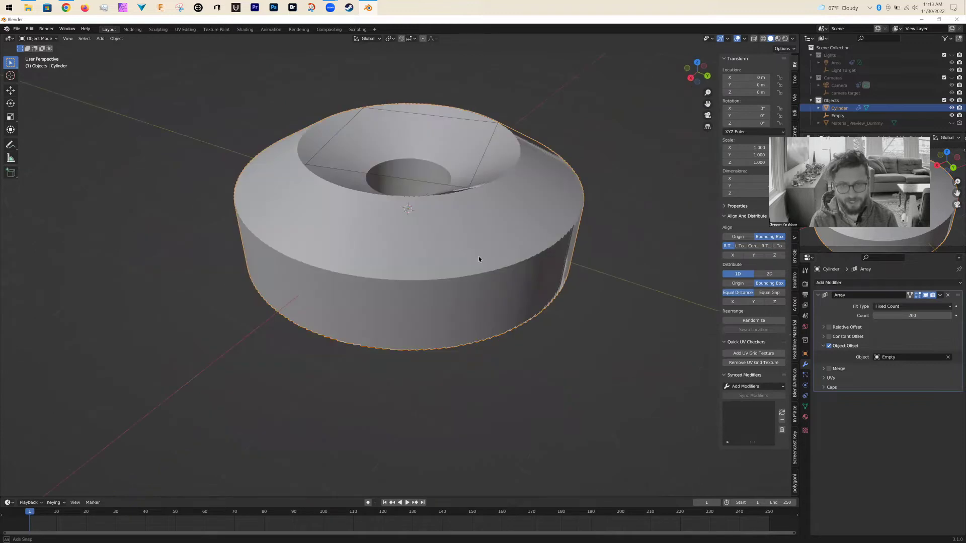
# Step: Select the cube empty and move it up about 0.0088 m along the global Z axis
pyautogui.click(454, 180)
pyautogui.scroll(-4, 401, 262)
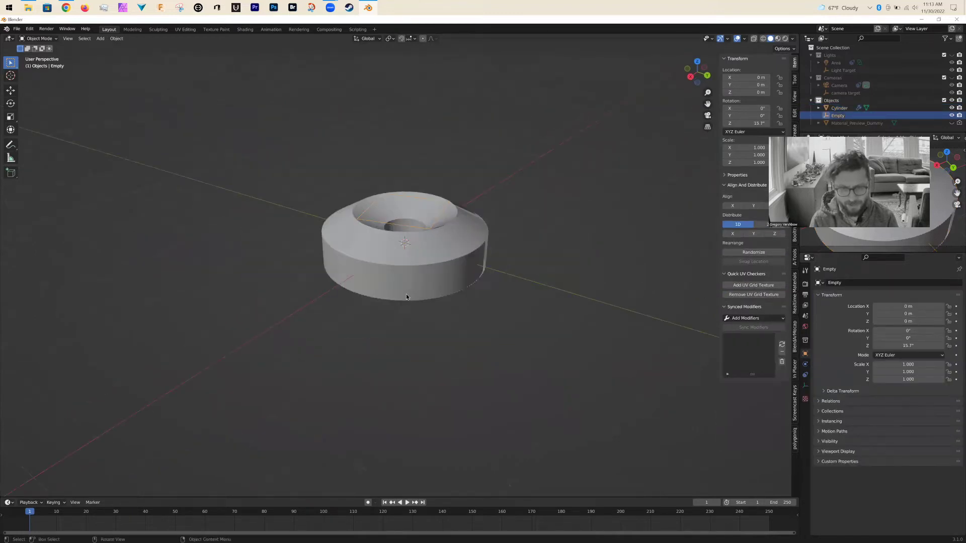
pyautogui.moveTo(406, 295); pyautogui.dragTo(406, 298, button='middle')
pyautogui.press('g')
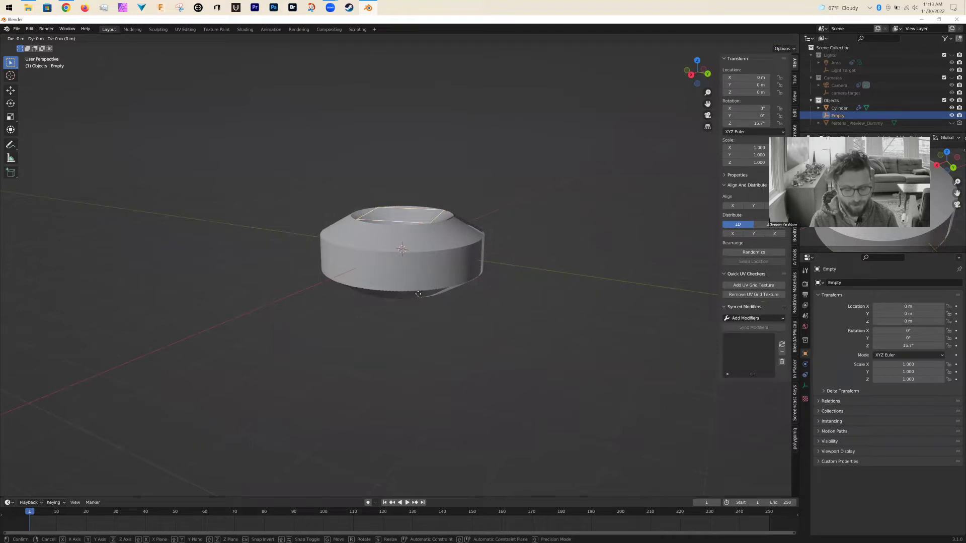
pyautogui.press('z')
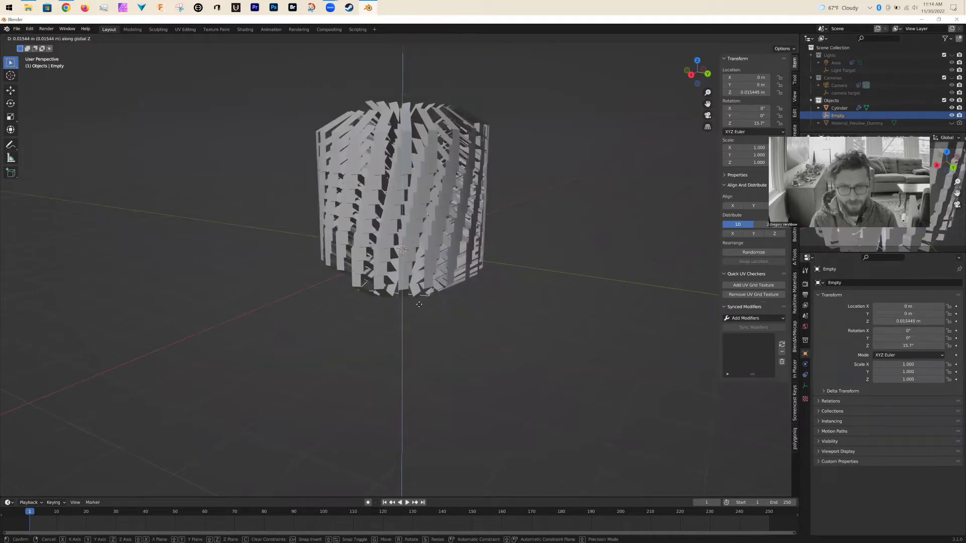
pyautogui.click(424, 315)
pyautogui.moveTo(451, 320); pyautogui.dragTo(455, 336, button='middle')
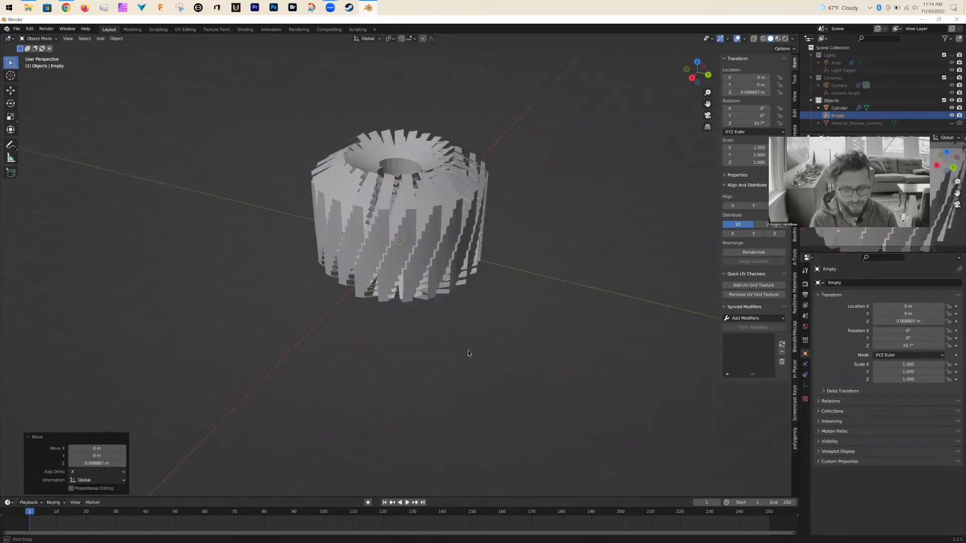
# Step: Scale the empty down uniformly to about 0.94 so each ring copy shrinks
pyautogui.press('s')
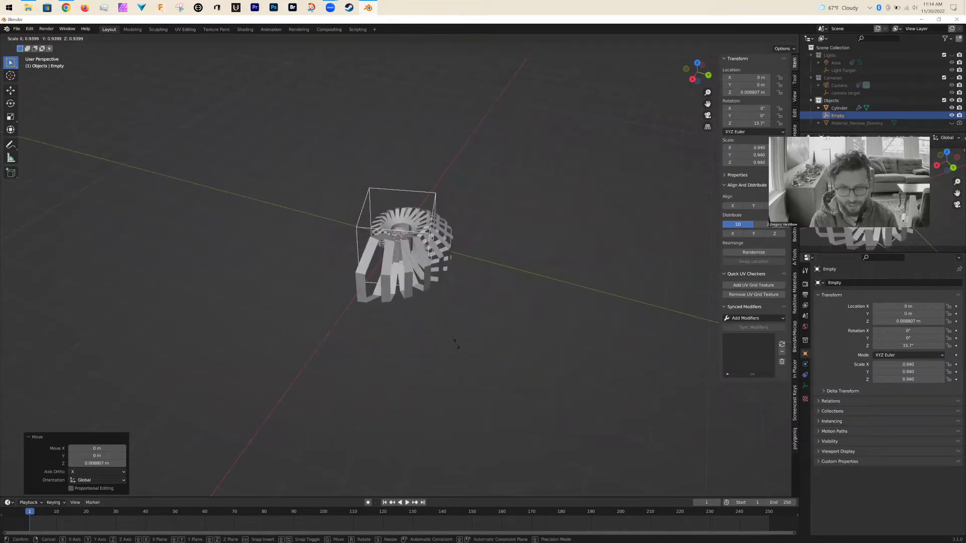
pyautogui.click(456, 344)
pyautogui.moveTo(433, 338); pyautogui.dragTo(430, 351, button='middle')
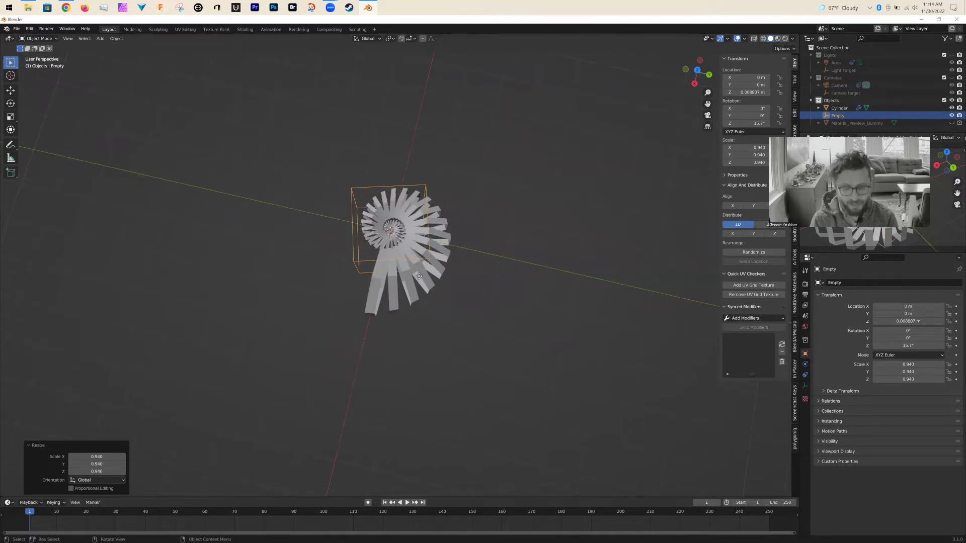
pyautogui.press('g')
pyautogui.press('z')
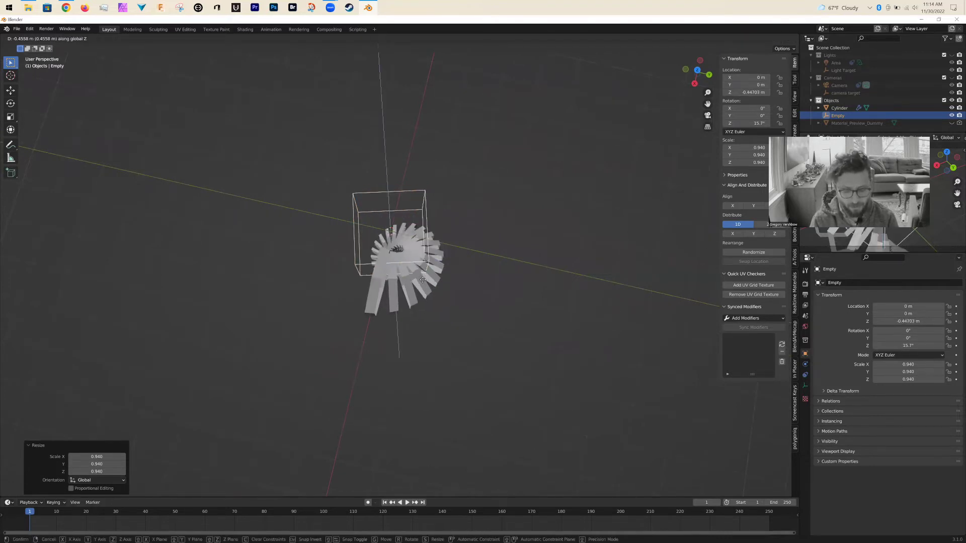
pyautogui.rightClick(421, 280)
# Step: Rotate the empty about -7.5° around the global Z axis to tighten the spiral of rings
pyautogui.press('r')
pyautogui.press('z')
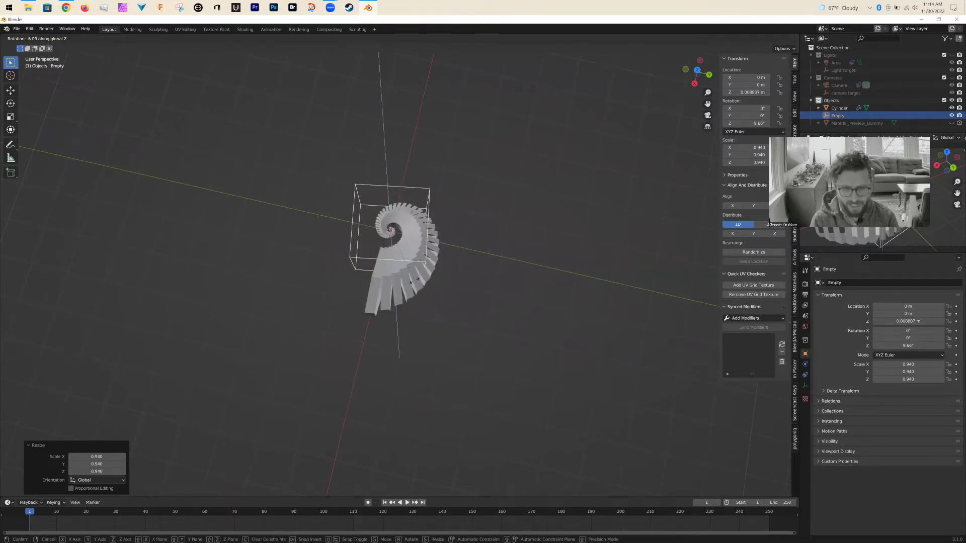
pyautogui.click(413, 282)
pyautogui.moveTo(413, 321); pyautogui.dragTo(521, 257, button='middle')
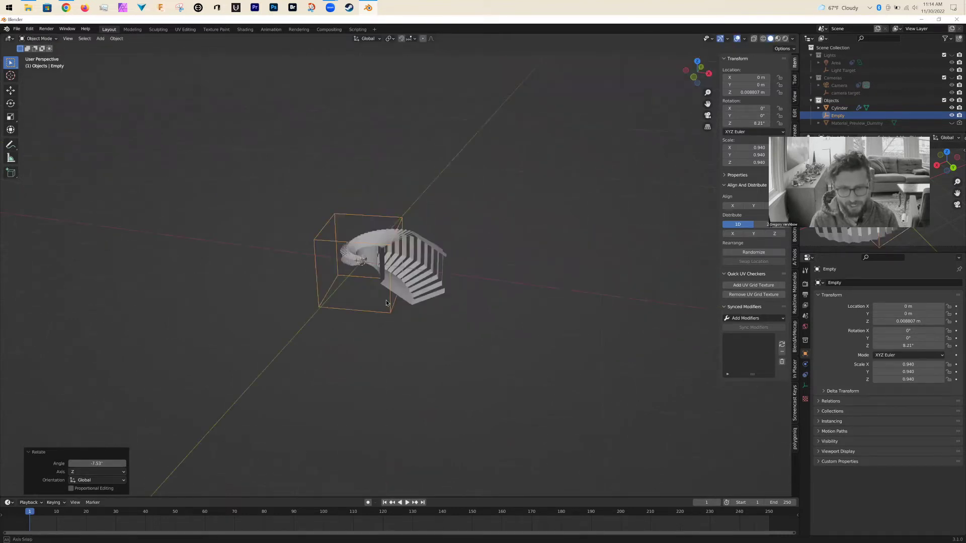
pyautogui.scroll(6, 384, 297)
pyautogui.moveTo(357, 333); pyautogui.dragTo(313, 326, button='middle')
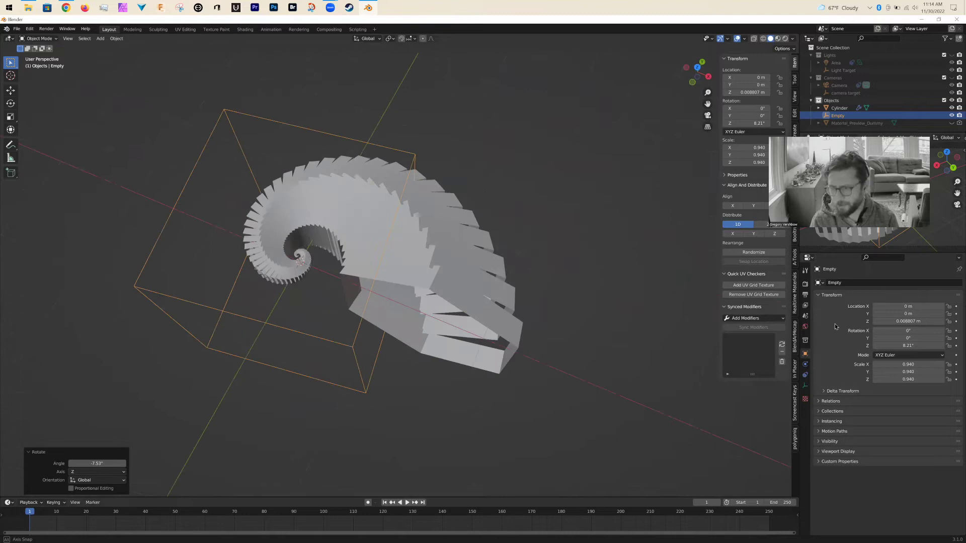
# Step: Select the arrayed ring and set its Array modifier's count to 500
pyautogui.click(492, 330)
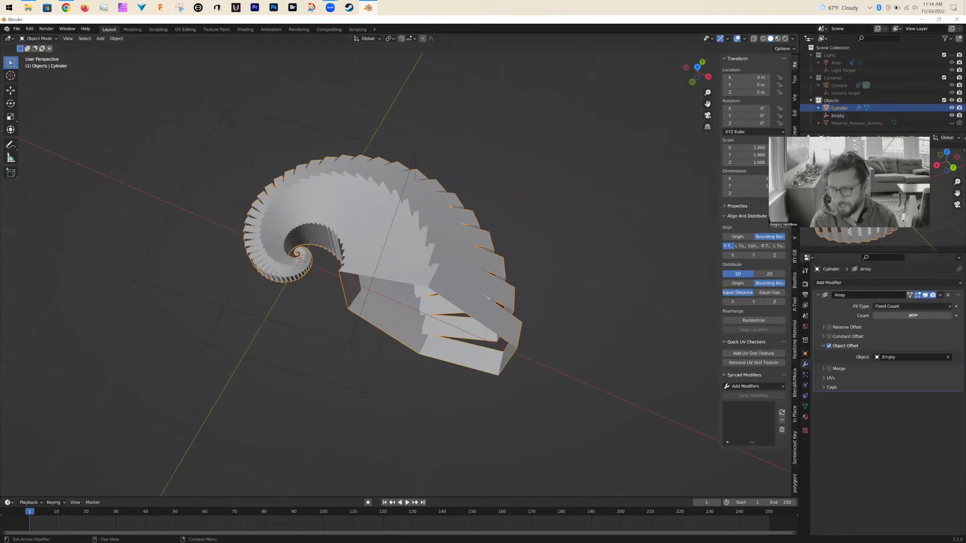
pyautogui.doubleClick(913, 315)
pyautogui.write('5000')
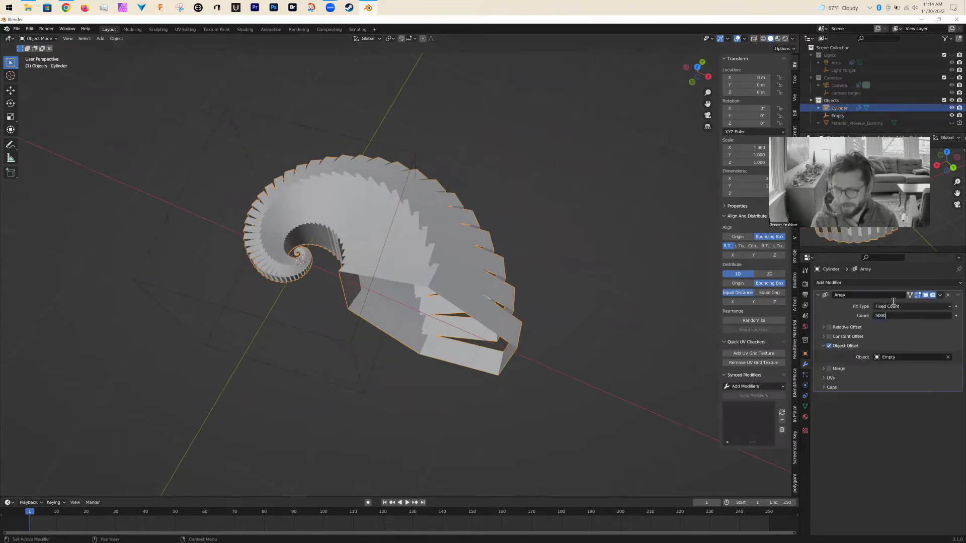
pyautogui.press('BackSpace')
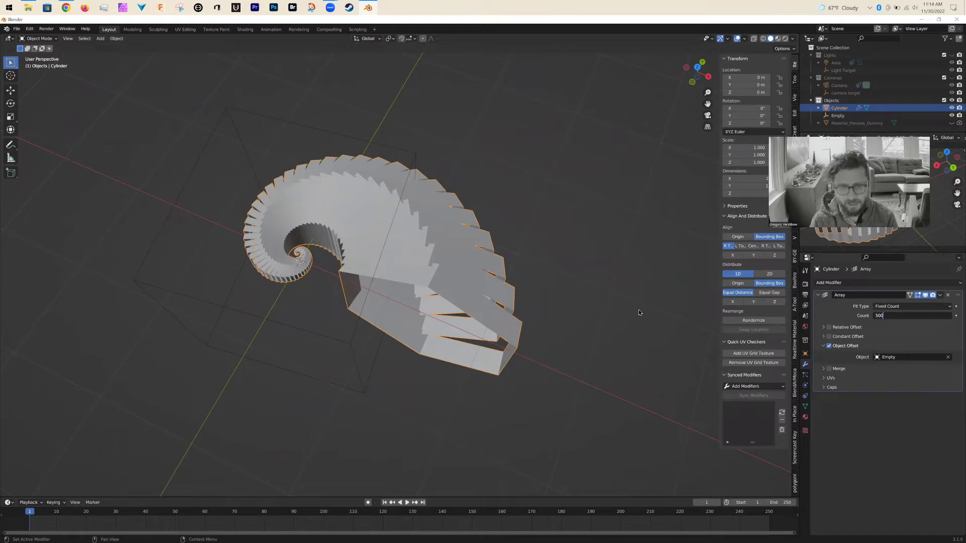
pyautogui.press('Return')
# Step: Select the empty and raise it along global Z to a height of about 0.078 m
pyautogui.moveTo(483, 372); pyautogui.dragTo(315, 240, button='middle')
pyautogui.click(316, 242)
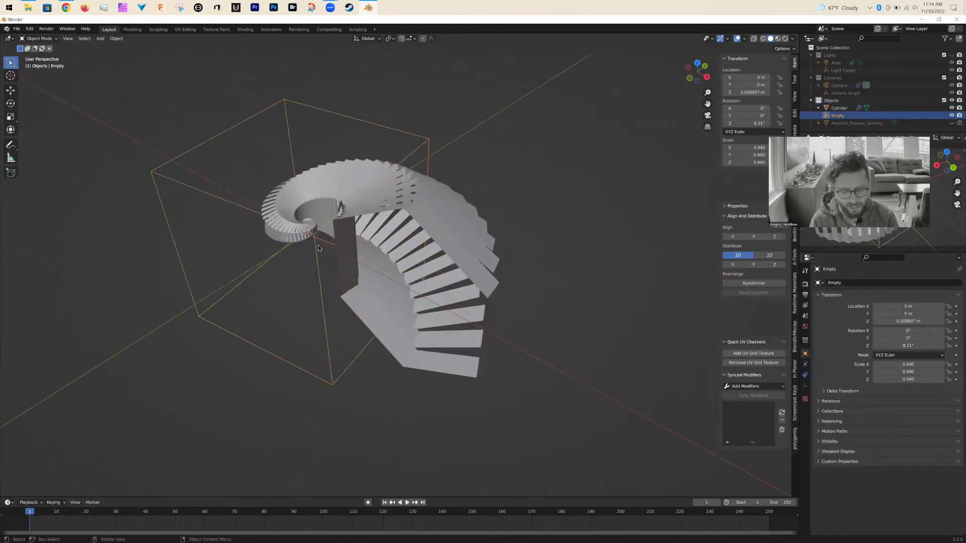
pyautogui.press('g')
pyautogui.press('z')
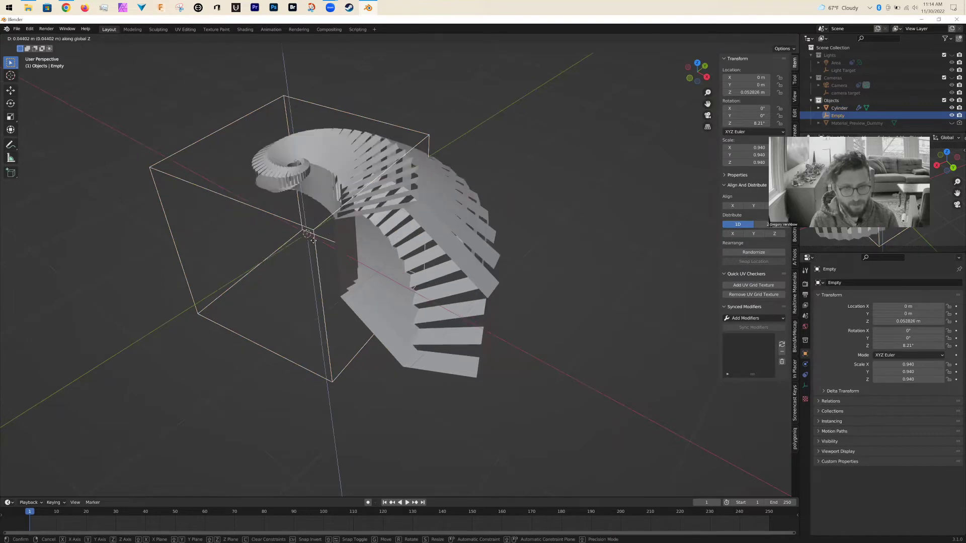
pyautogui.click(311, 250)
# Step: Rotate the empty about 5.84° around the global Z axis to spread the ring copies
pyautogui.press('r')
pyautogui.press('z')
pyautogui.click(313, 249)
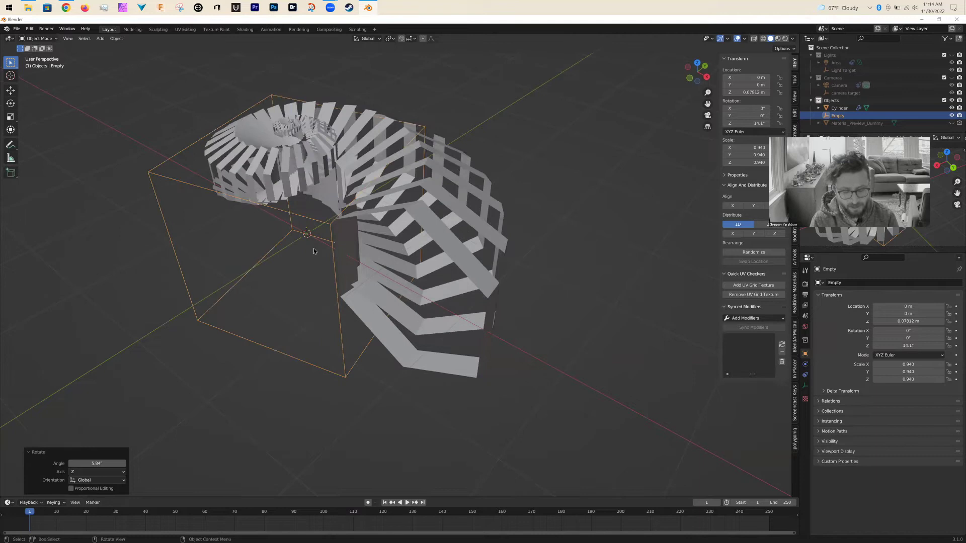
pyautogui.moveTo(321, 251); pyautogui.dragTo(353, 262, button='middle')
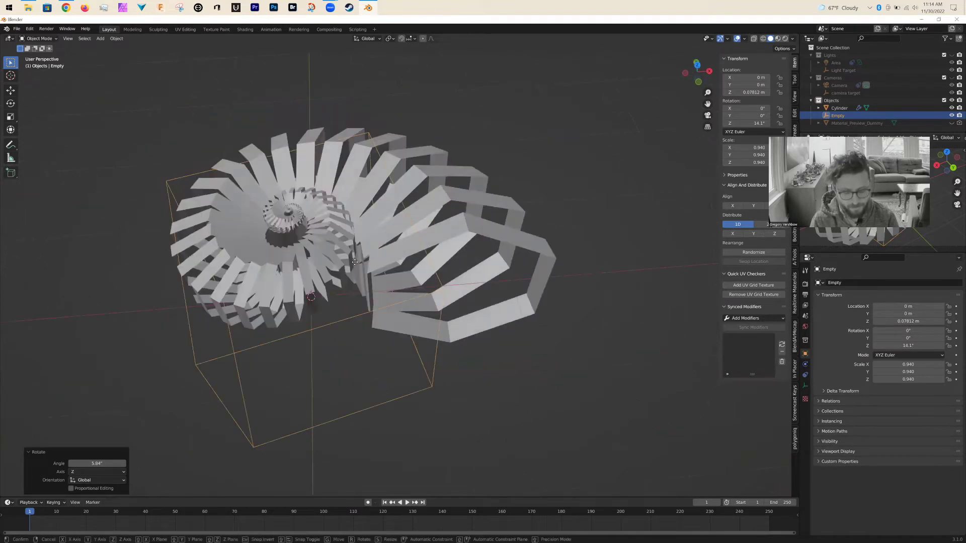
# Step: Move the empty up about another 0.052 m along the global Z axis
pyautogui.press('g')
pyautogui.press('z')
pyautogui.click(345, 263)
pyautogui.scroll(-2, 363, 272)
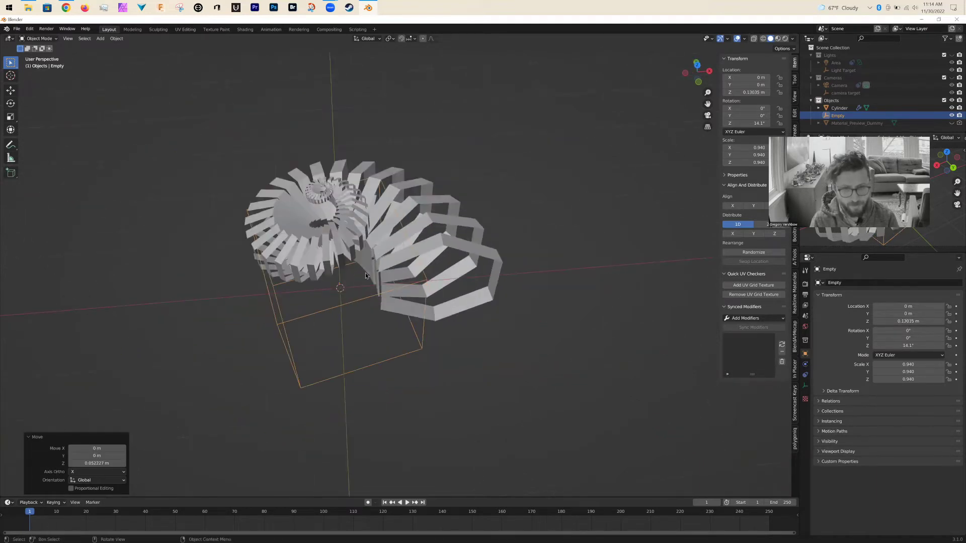
pyautogui.moveTo(366, 272); pyautogui.dragTo(619, 268, button='middle')
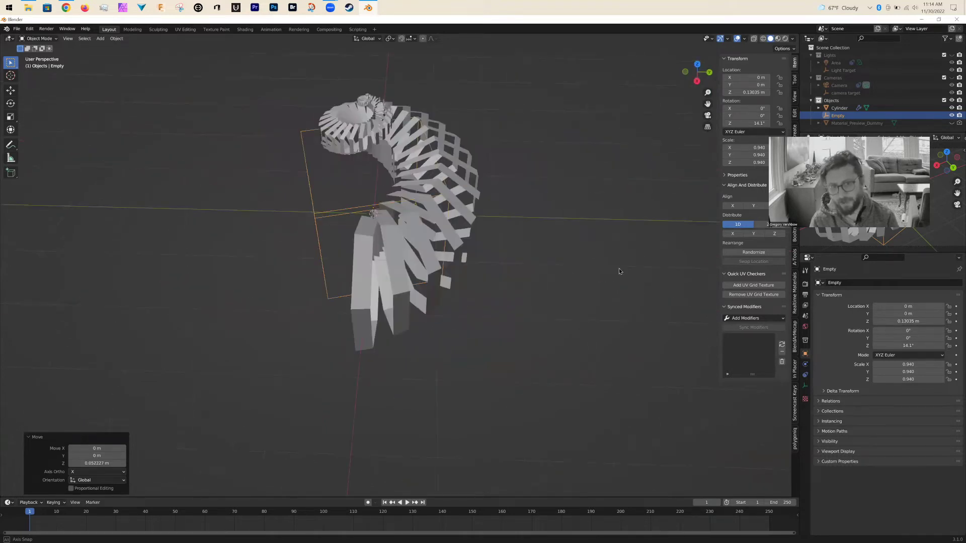
# Step: Select the arrayed ring, raise its Array count to 781, and examine the small tip of the spiral
pyautogui.click(455, 233)
pyautogui.moveTo(507, 347); pyautogui.dragTo(568, 313, button='middle')
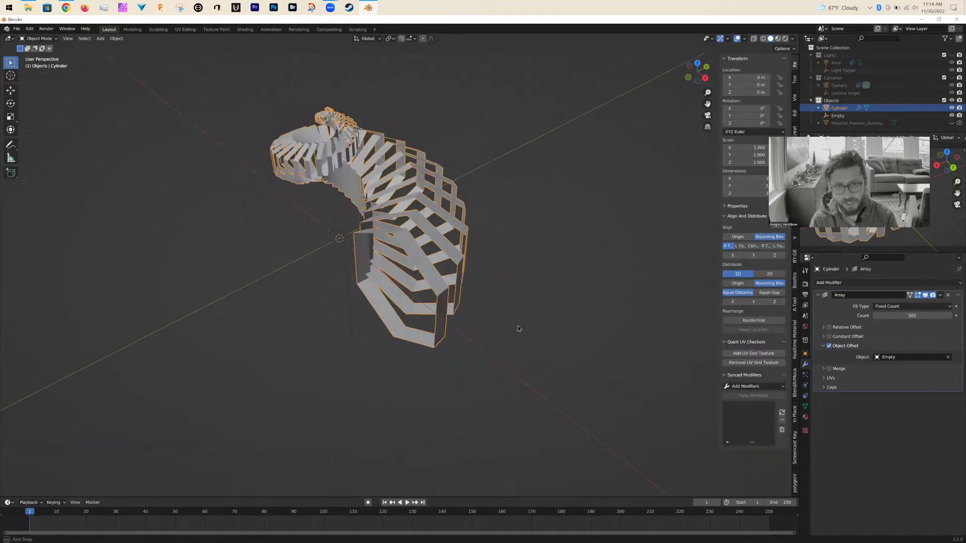
pyautogui.moveTo(499, 346); pyautogui.dragTo(437, 344, button='middle')
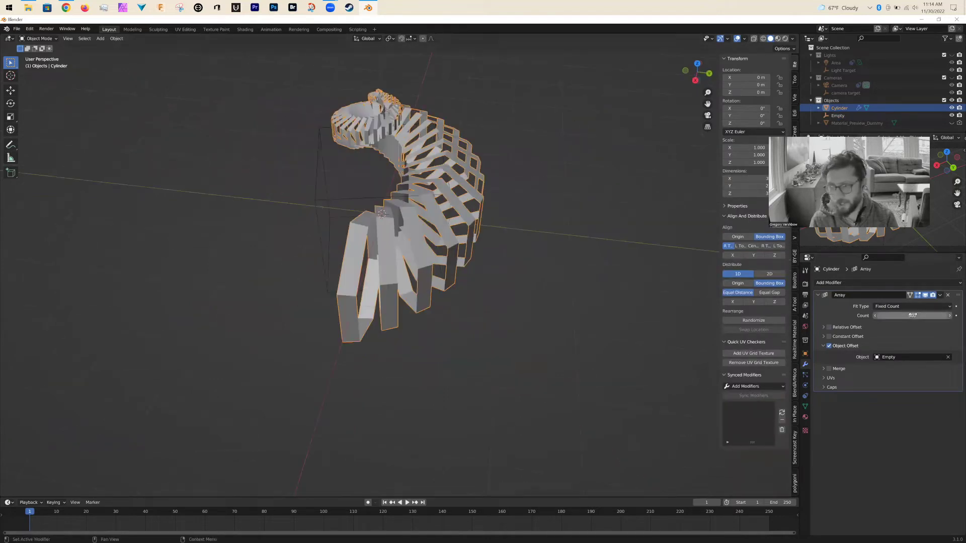
pyautogui.moveTo(912, 316); pyautogui.dragTo(946, 316)
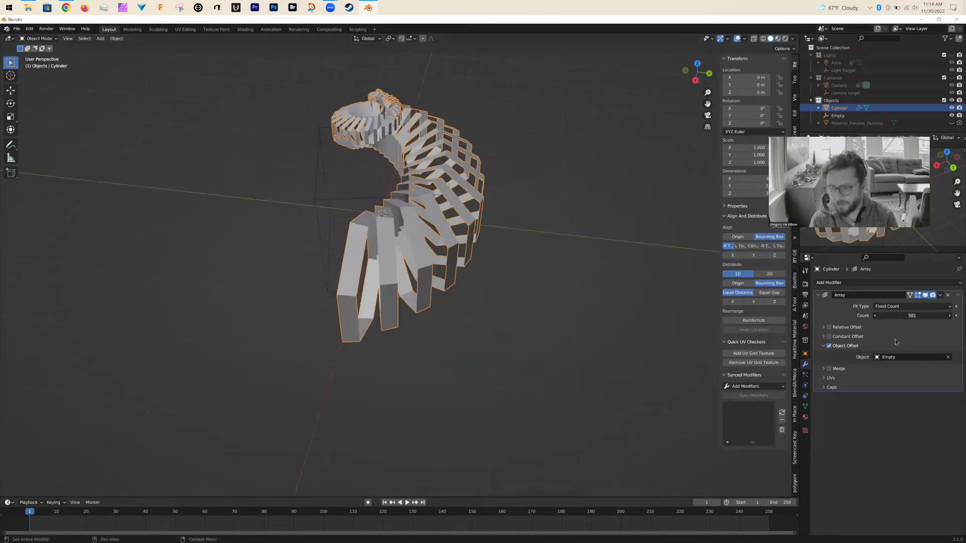
pyautogui.click(911, 336)
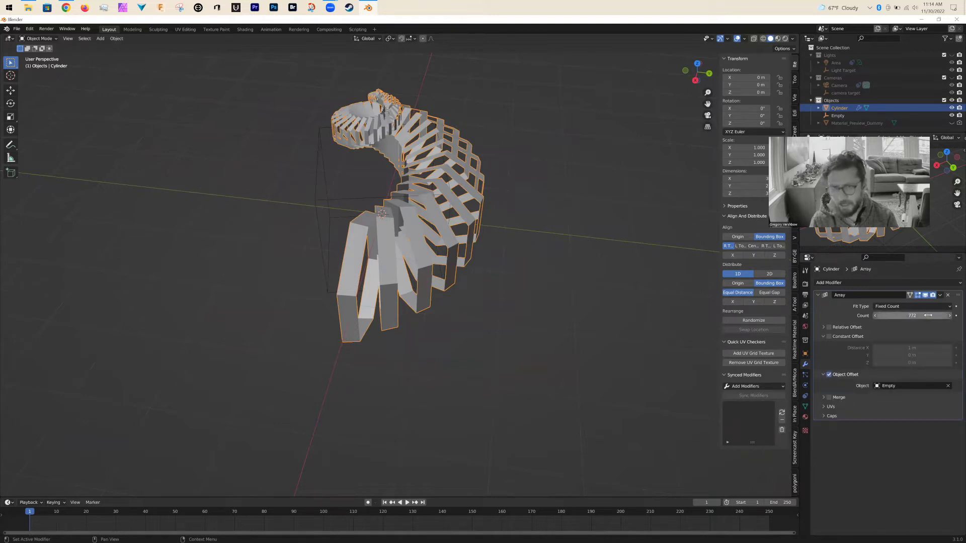
pyautogui.moveTo(926, 318); pyautogui.dragTo(814, 318)
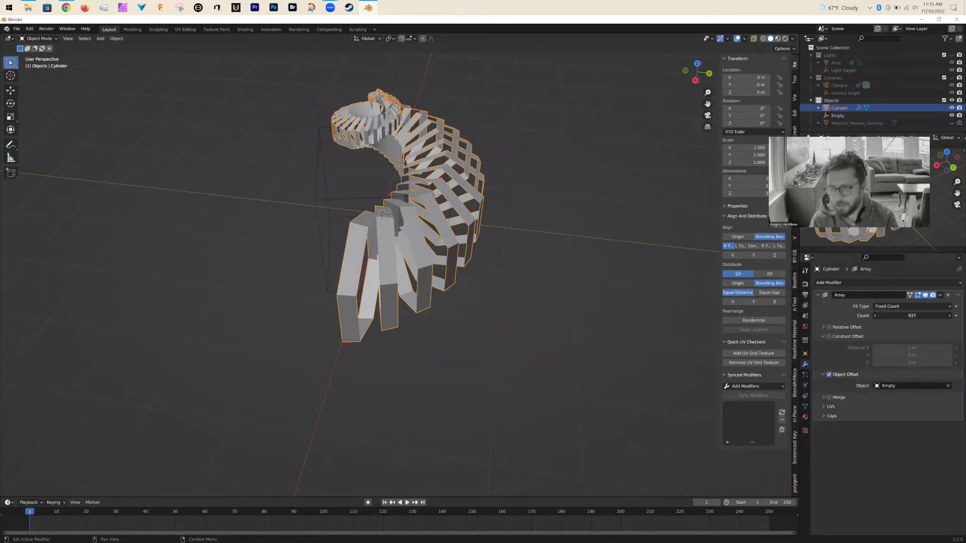
pyautogui.moveTo(912, 316); pyautogui.dragTo(941, 316)
pyautogui.scroll(1, 501, 165)
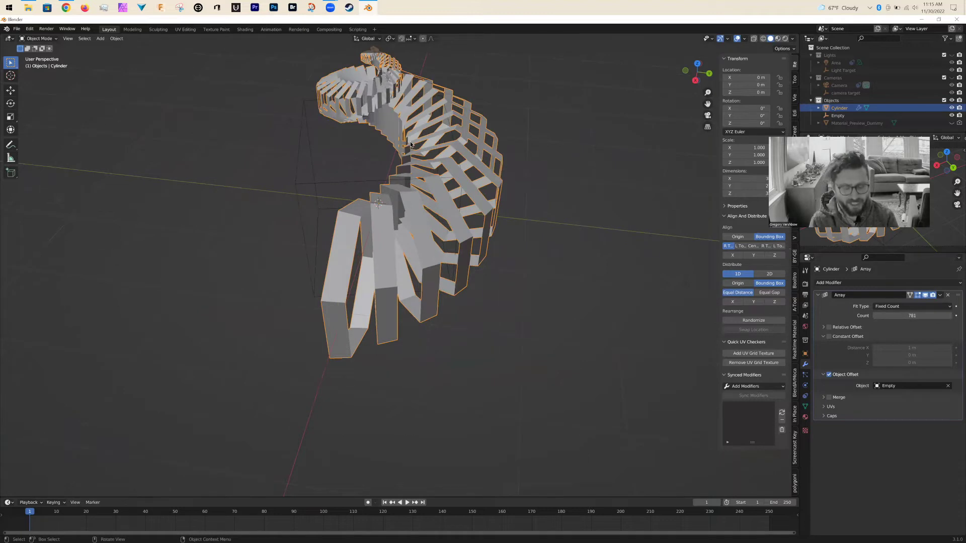
pyautogui.scroll(3, 426, 267)
pyautogui.keyDown('shift'); pyautogui.moveTo(426, 267); pyautogui.dragTo(455, 491, button='middle'); pyautogui.keyUp('shift')
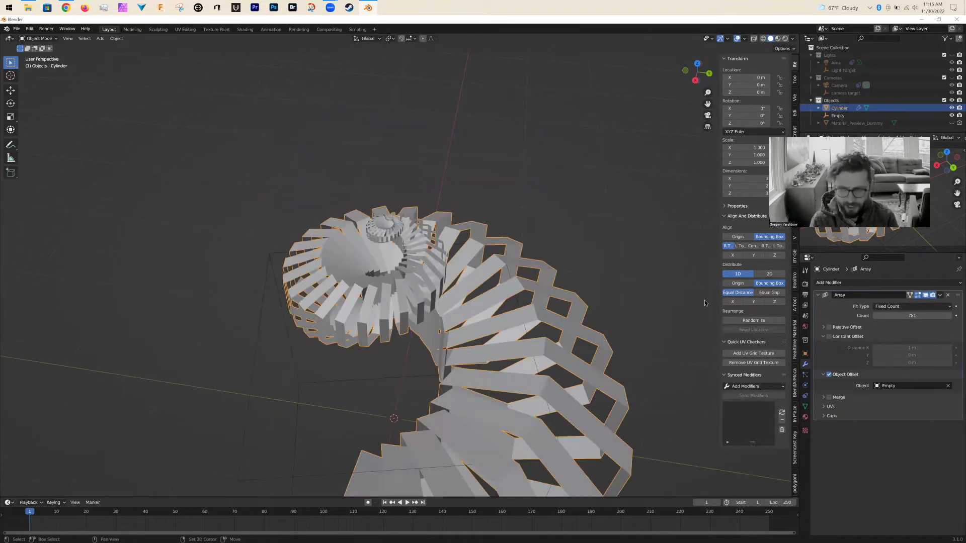
# Step: Set the ring's Array modifier count to 400
pyautogui.click(887, 315)
pyautogui.write('400')
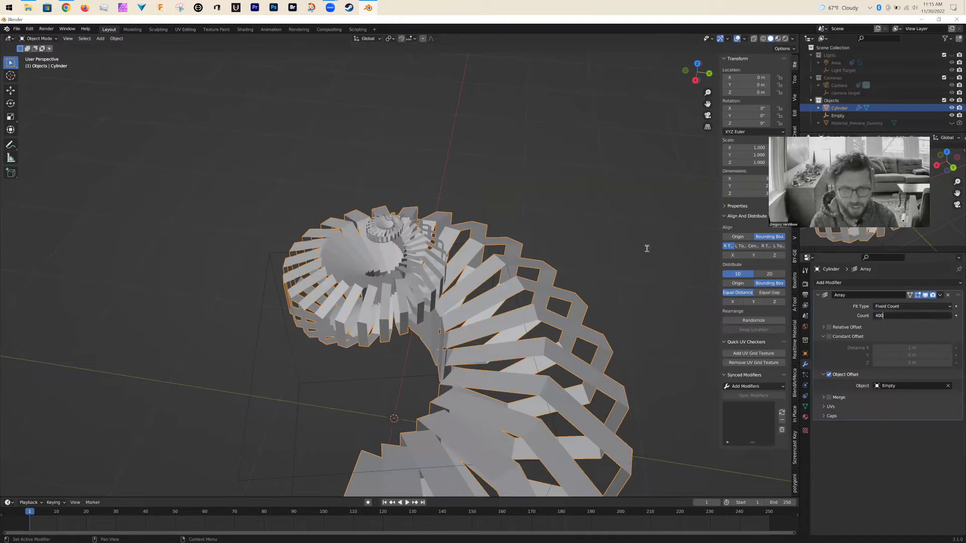
pyautogui.press('Return')
pyautogui.moveTo(456, 362); pyautogui.dragTo(486, 326, button='middle')
pyautogui.scroll(-4, 530, 360)
pyautogui.moveTo(531, 359); pyautogui.dragTo(519, 370, button='middle')
# Step: In Edit Mode, select the base ring's geometry and scale it about 2.735 along global Y to close the gaps
pyautogui.press('Tab')
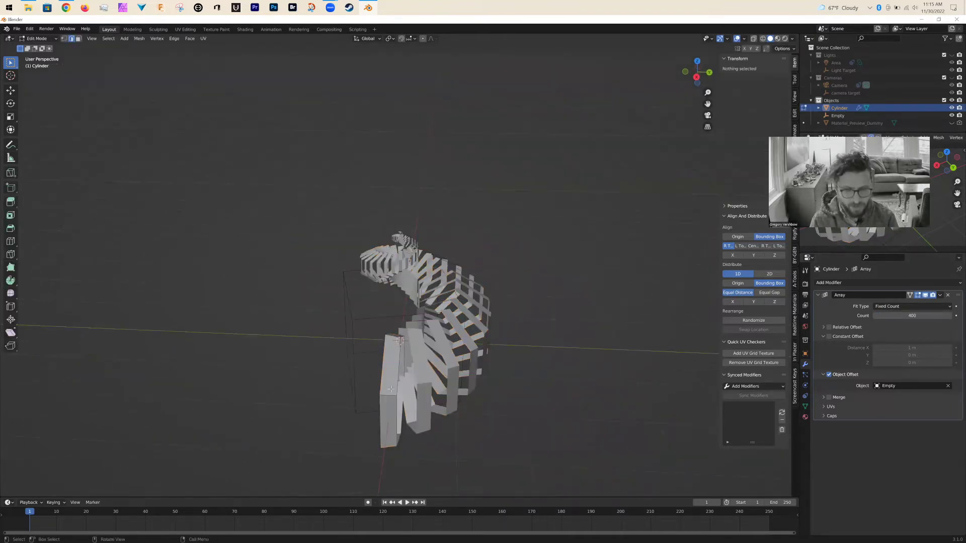
pyautogui.click(391, 391)
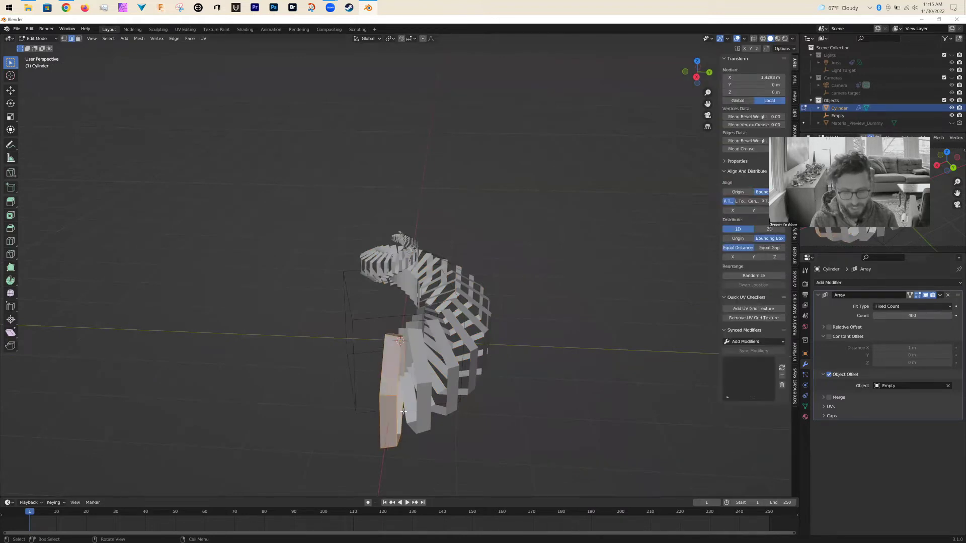
pyautogui.press('s')
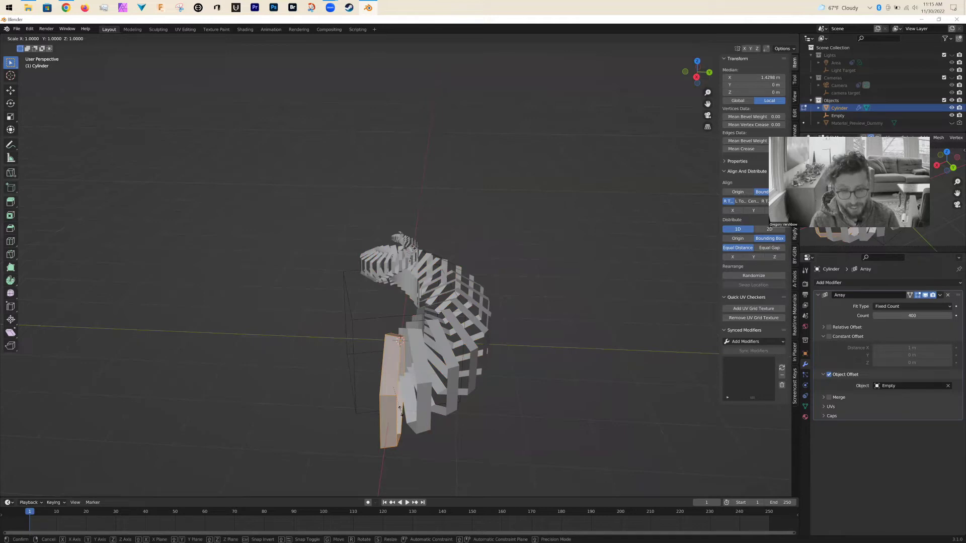
pyautogui.press('y')
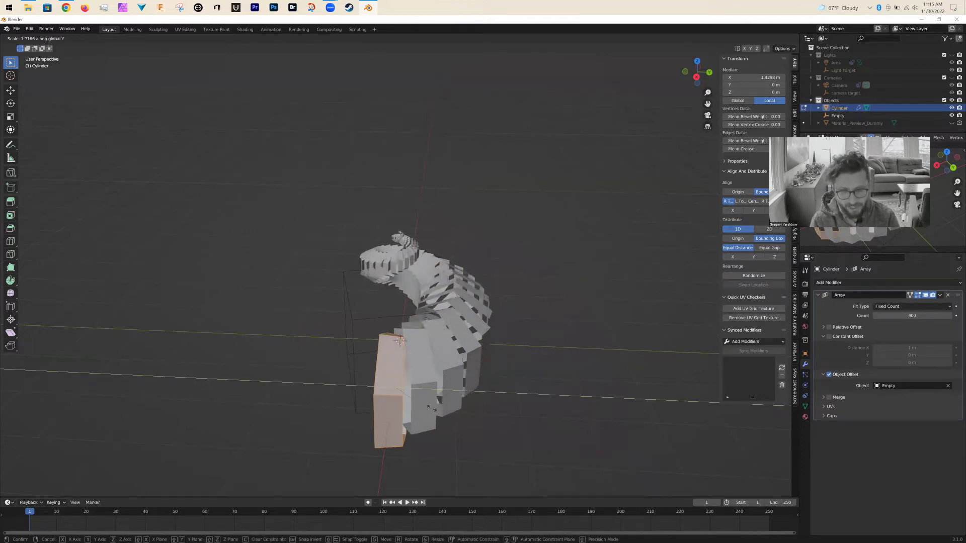
pyautogui.click(458, 411)
pyautogui.moveTo(478, 264); pyautogui.dragTo(547, 389, button='middle')
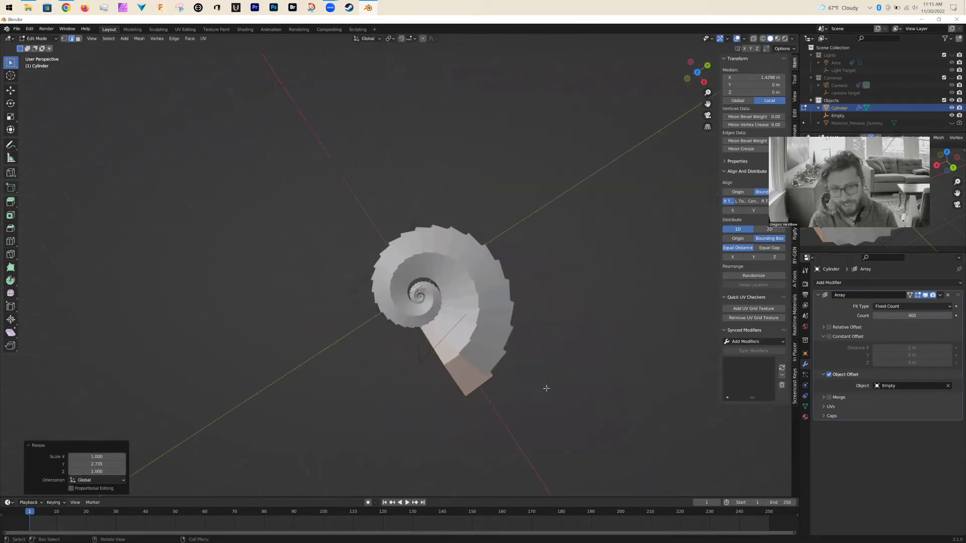
# Step: From the top view, rotate the base ring's geometry about -18.2° to align it with the spiral
pyautogui.click(697, 73)
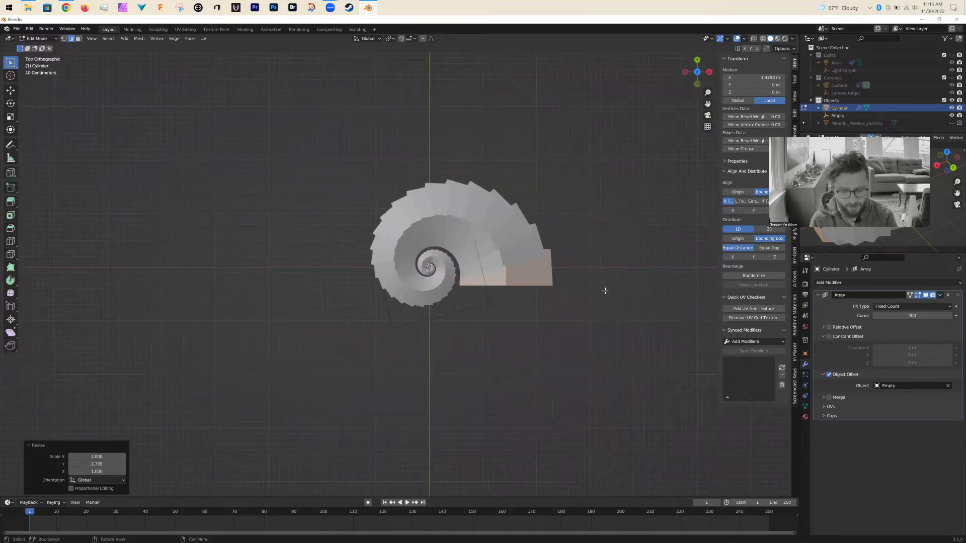
pyautogui.press('r')
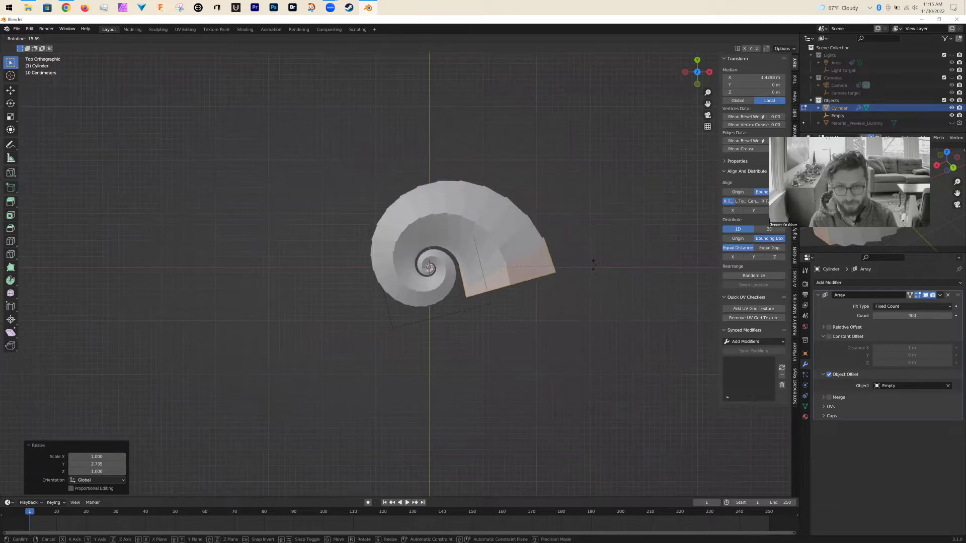
pyautogui.click(594, 266)
pyautogui.moveTo(502, 332); pyautogui.dragTo(501, 330, button='middle')
pyautogui.moveTo(503, 285); pyautogui.dragTo(453, 335, button='middle')
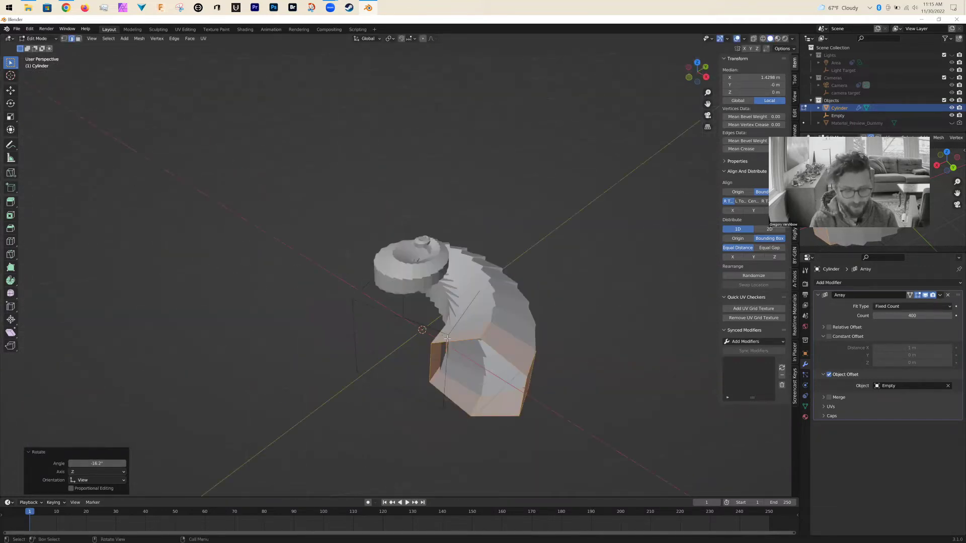
# Step: Leave Edit Mode and examine the arrayed spiral's opening and tip from several angles
pyautogui.press('Tab')
pyautogui.scroll(-4, 353, 333)
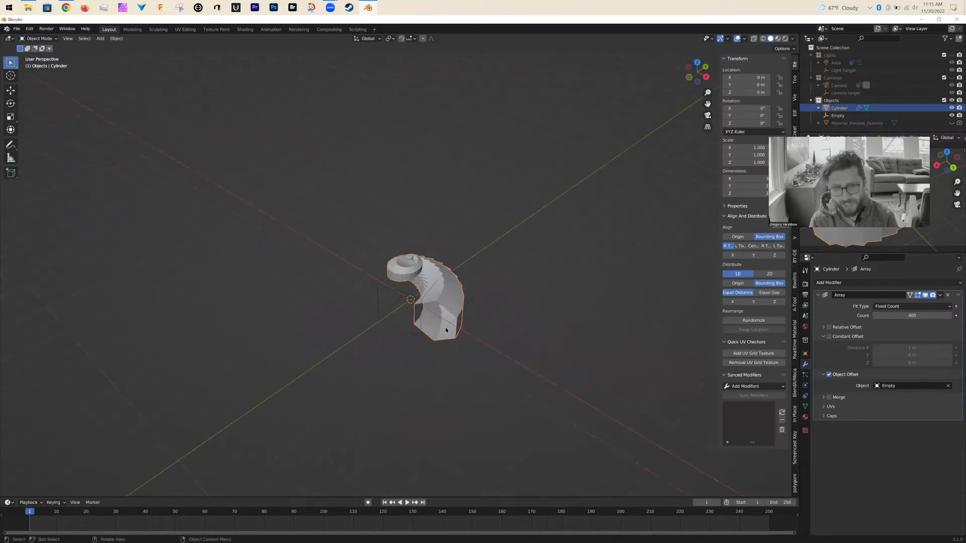
pyautogui.moveTo(353, 303); pyautogui.dragTo(400, 273, button='middle')
pyautogui.scroll(4, 485, 309)
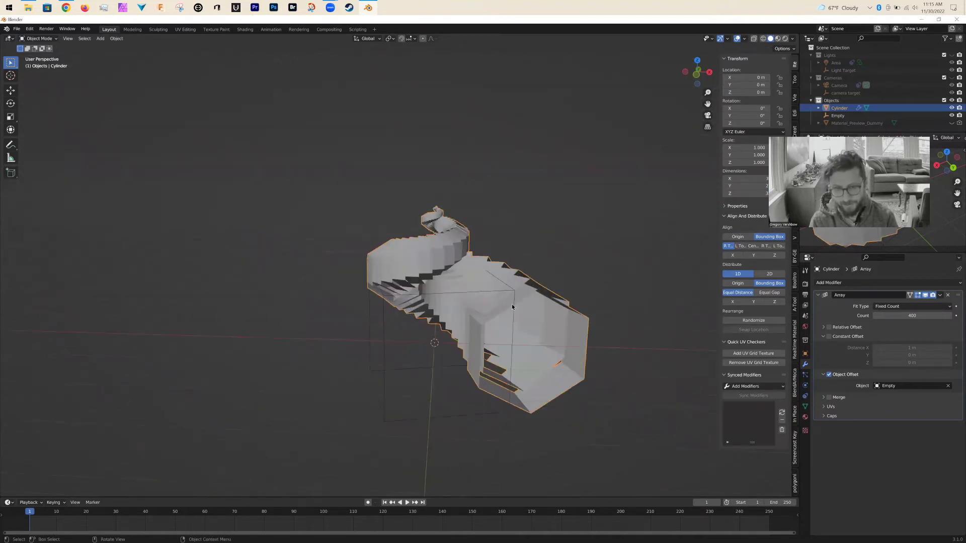
pyautogui.moveTo(512, 304); pyautogui.dragTo(331, 324, button='middle')
# Step: Try rotating the whole arrayed ring freely in Object Mode
pyautogui.click(577, 431)
pyautogui.click(515, 410)
pyautogui.press('r')
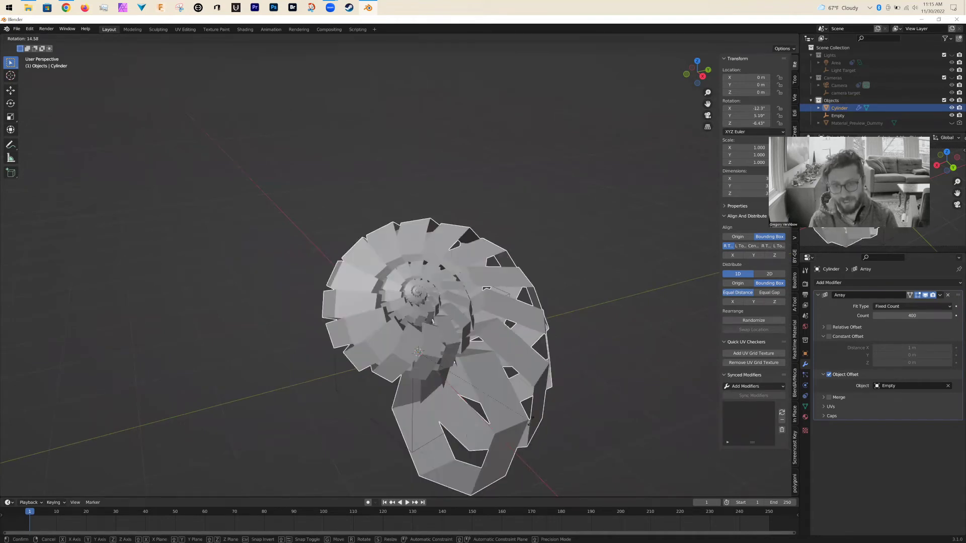
pyautogui.click(566, 396)
pyautogui.moveTo(492, 396); pyautogui.dragTo(516, 398, button='middle')
# Step: Try rotating the base ring's geometry about global Z in Edit Mode, and the whole object freely in Object Mode
pyautogui.press('Tab')
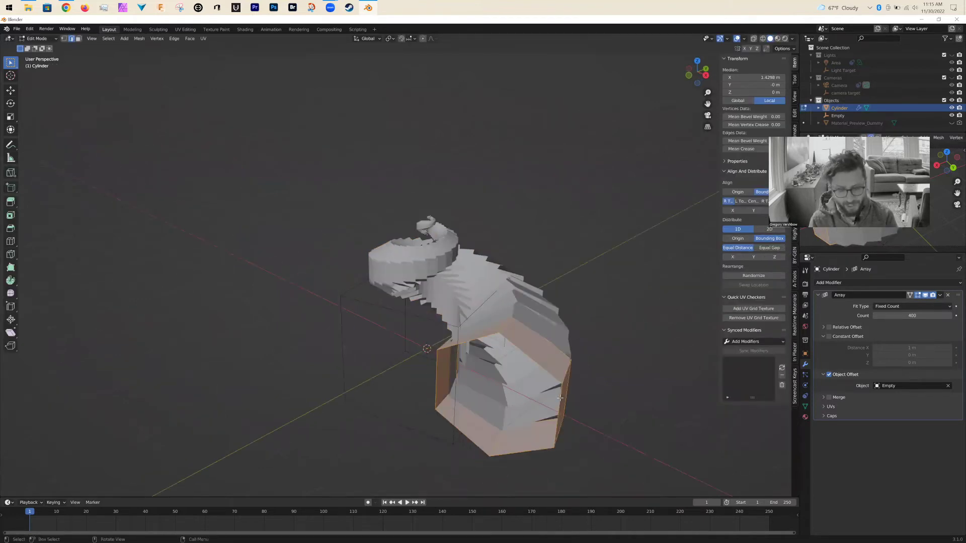
pyautogui.press('r')
pyautogui.press('z')
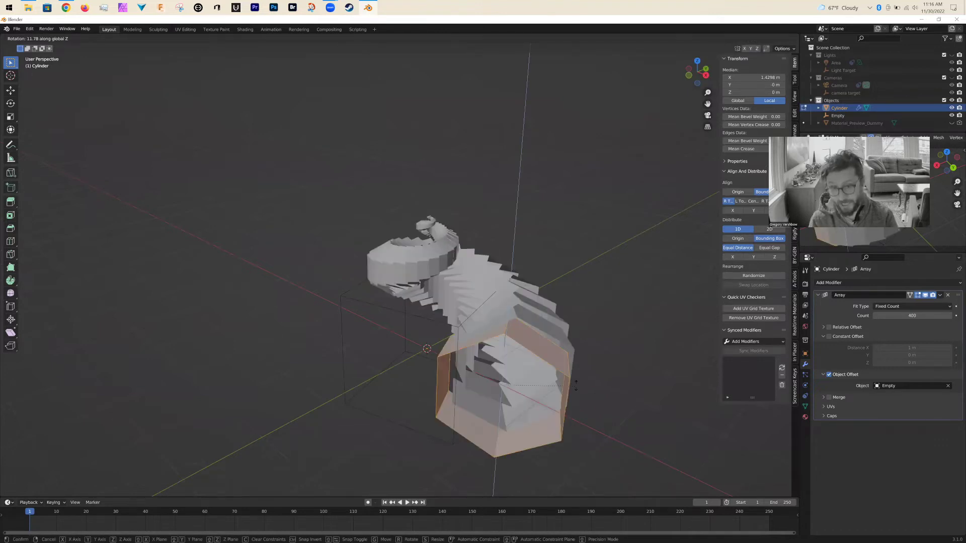
pyautogui.click(563, 397)
pyautogui.press('Tab')
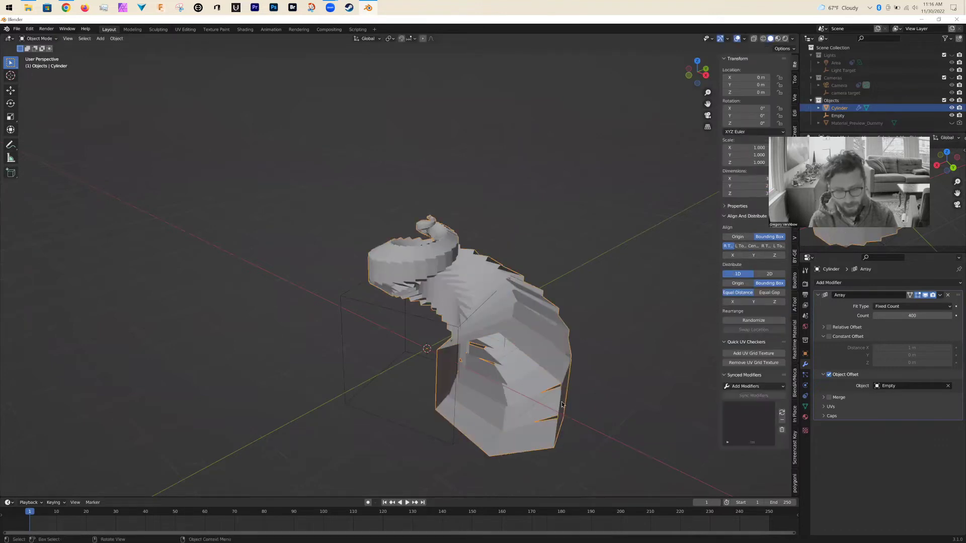
pyautogui.press('r')
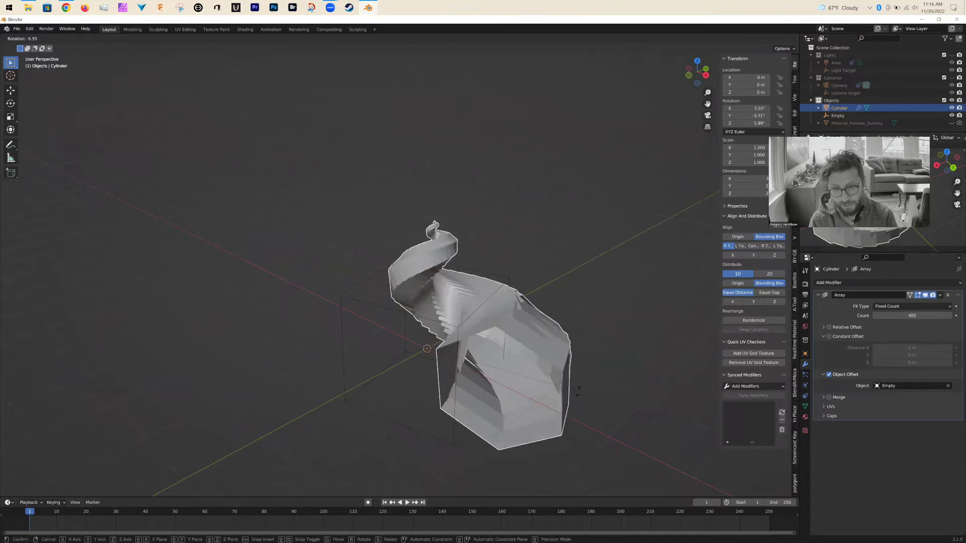
pyautogui.rightClick(549, 304)
# Step: Select the empty, try shifting it horizontally, and lower it about 0.04 m along global Z
pyautogui.moveTo(491, 305); pyautogui.dragTo(371, 295, button='middle')
pyautogui.click(408, 300)
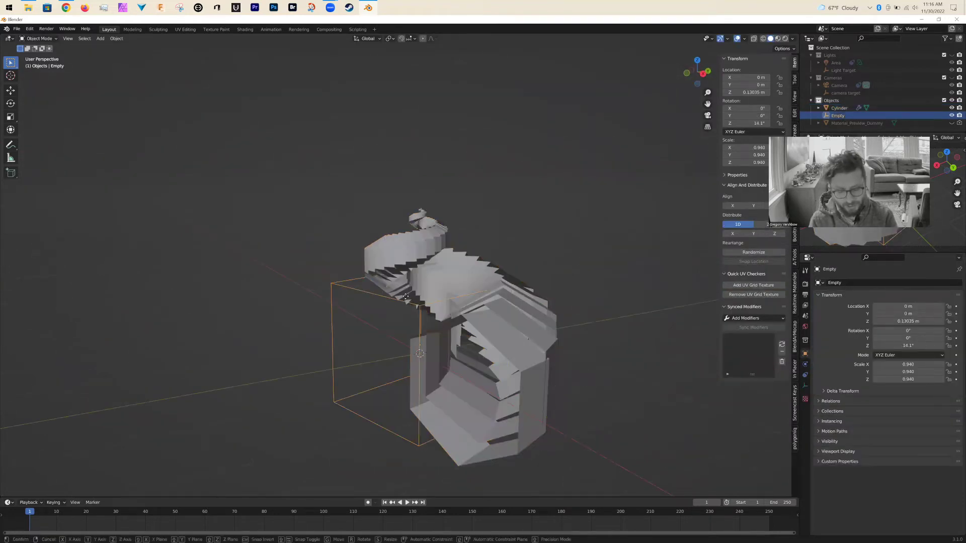
pyautogui.press('g')
pyautogui.hotkey('shift', 'z')
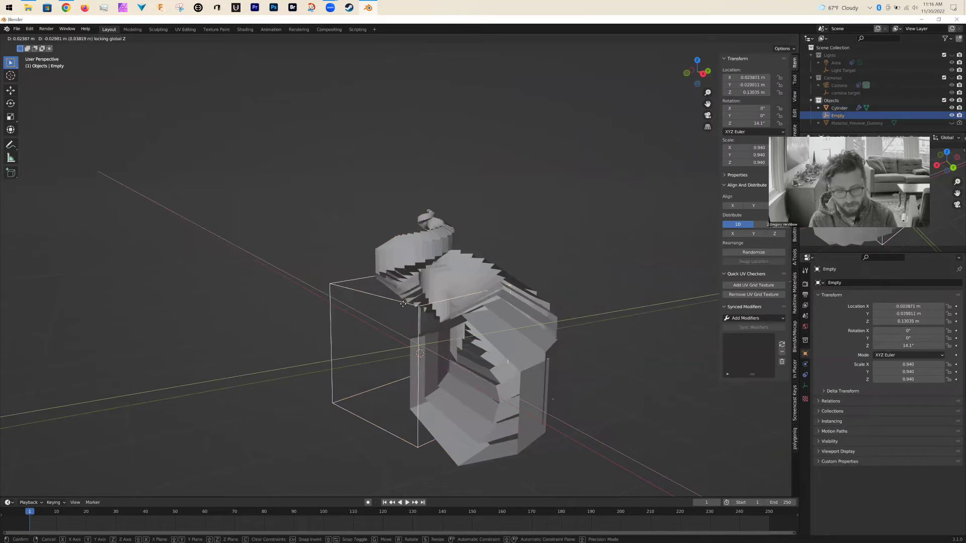
pyautogui.rightClick(403, 305)
pyautogui.press('g')
pyautogui.press('z')
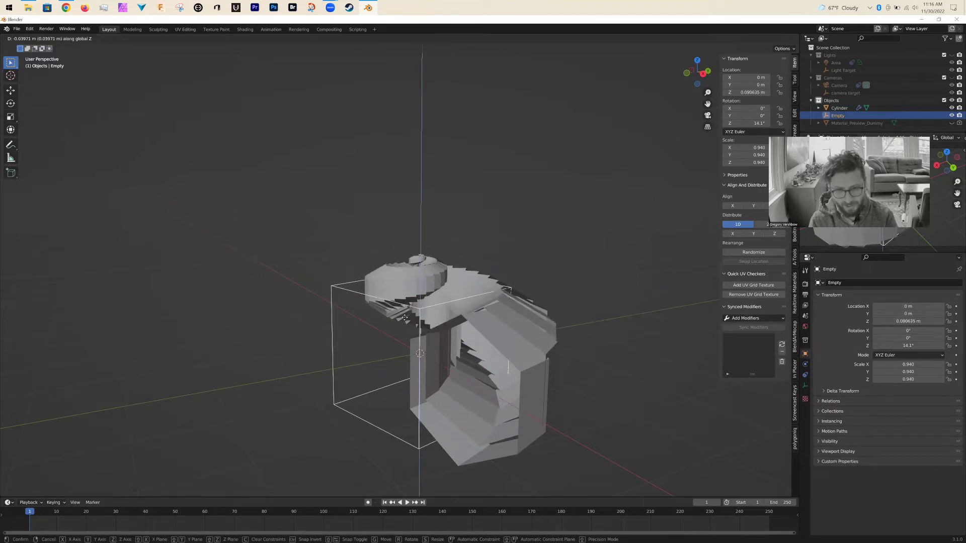
pyautogui.click(404, 318)
# Step: Scale the empty by about 1.031 and lower it about another 0.031 m along global Z
pyautogui.moveTo(525, 288); pyautogui.dragTo(504, 329, button='middle')
pyautogui.press('s')
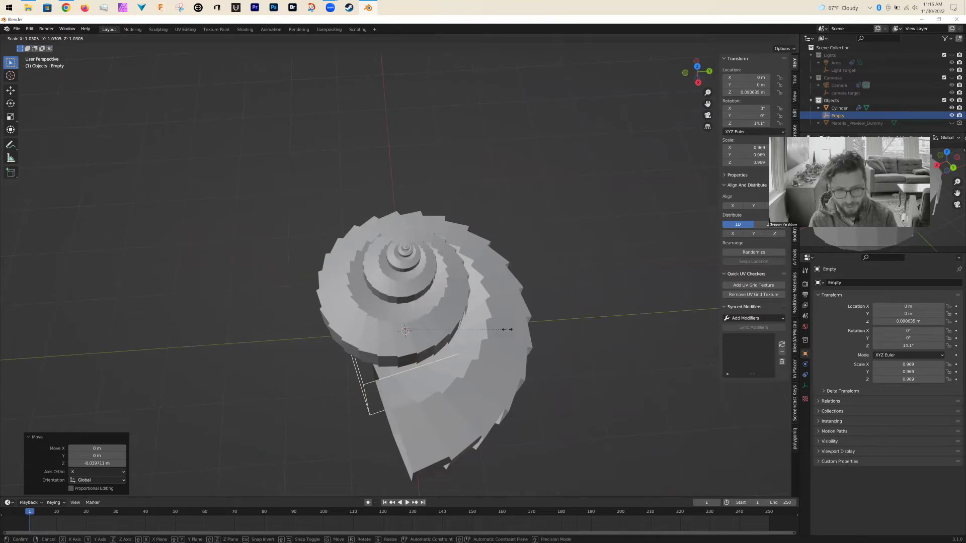
pyautogui.click(507, 330)
pyautogui.moveTo(574, 377); pyautogui.dragTo(544, 328, button='middle')
pyautogui.press('g')
pyautogui.press('z')
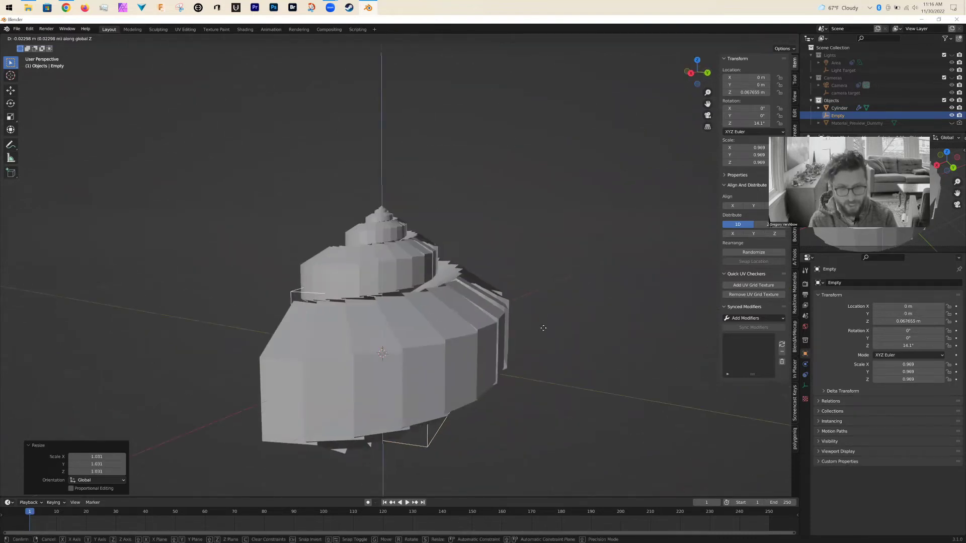
pyautogui.click(543, 333)
pyautogui.moveTo(535, 354); pyautogui.dragTo(572, 363, button='middle')
pyautogui.moveTo(552, 402); pyautogui.dragTo(467, 258, button='middle')
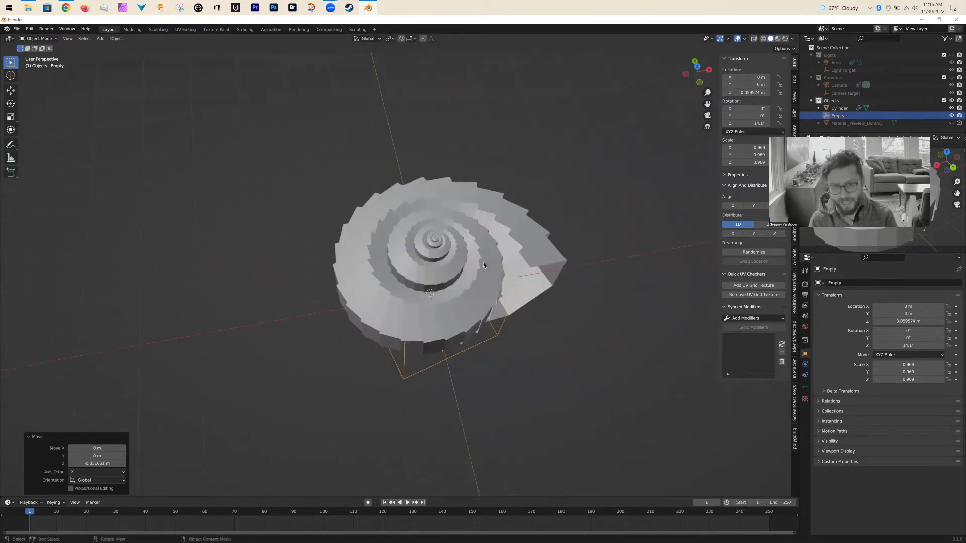
# Step: Add a Subdivision Surface modifier to the arrayed ring with the viewport level set to 4
pyautogui.click(483, 265)
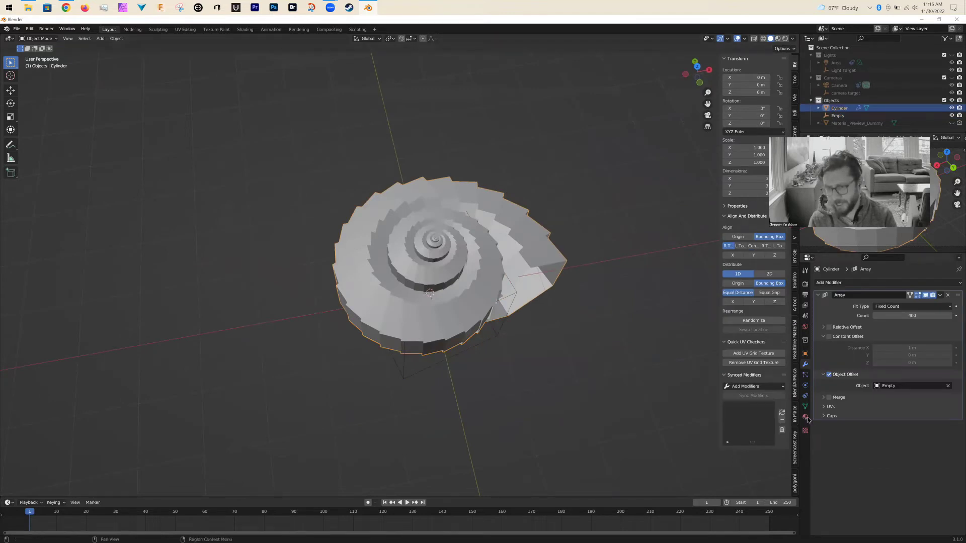
pyautogui.click(840, 283)
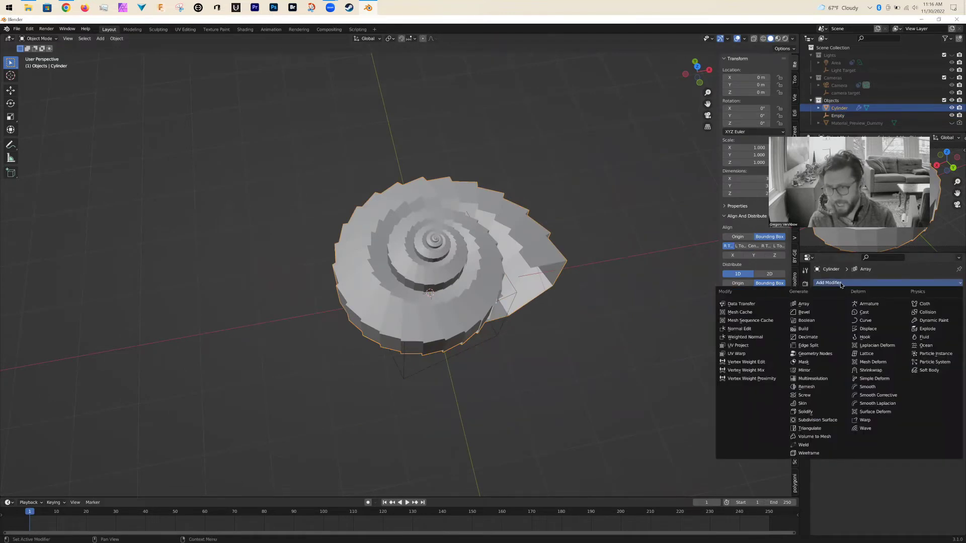
pyautogui.click(810, 421)
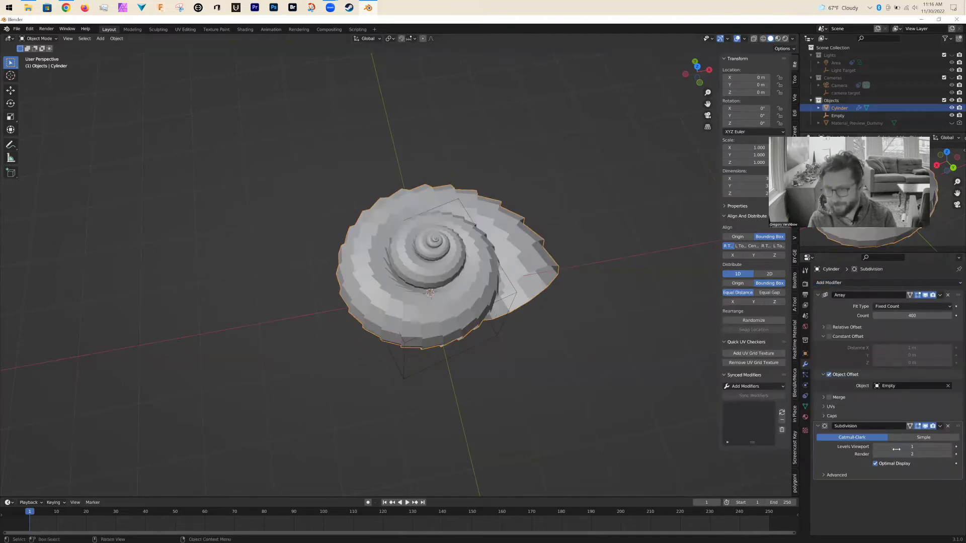
pyautogui.moveTo(912, 447)
pyautogui.mouseDown()
pyautogui.moveTo(928, 447)
pyautogui.moveTo(917, 446)
pyautogui.mouseUp()
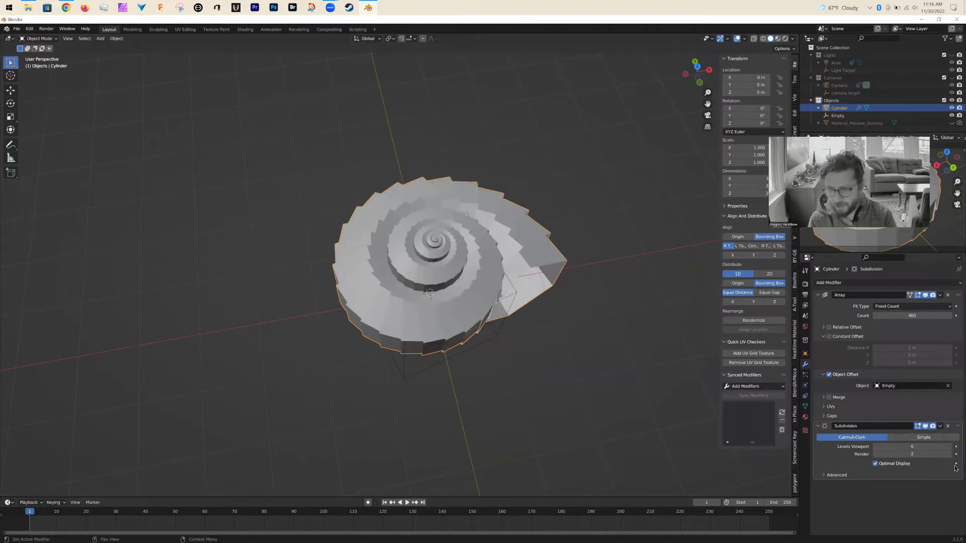
pyautogui.click(919, 446)
pyautogui.write('4')
pyautogui.press('Return')
pyautogui.moveTo(563, 318); pyautogui.dragTo(538, 297, button='middle')
pyautogui.moveTo(371, 333); pyautogui.dragTo(520, 395, button='middle')
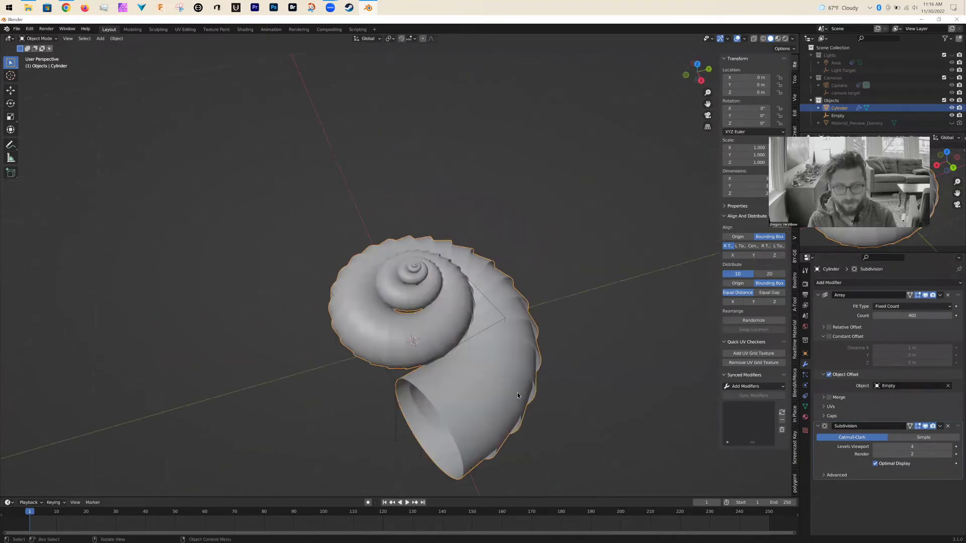
# Step: Shade the shell smooth and examine its surface and opening from several angles
pyautogui.keyDown('shift'); pyautogui.moveTo(486, 342); pyautogui.dragTo(461, 279, button='middle'); pyautogui.keyUp('shift')
pyautogui.rightClick(427, 266)
pyautogui.click(426, 267)
pyautogui.moveTo(587, 235); pyautogui.dragTo(478, 285, button='middle')
pyautogui.moveTo(579, 274); pyautogui.dragTo(559, 309, button='middle')
pyautogui.moveTo(445, 285); pyautogui.dragTo(465, 308, button='middle')
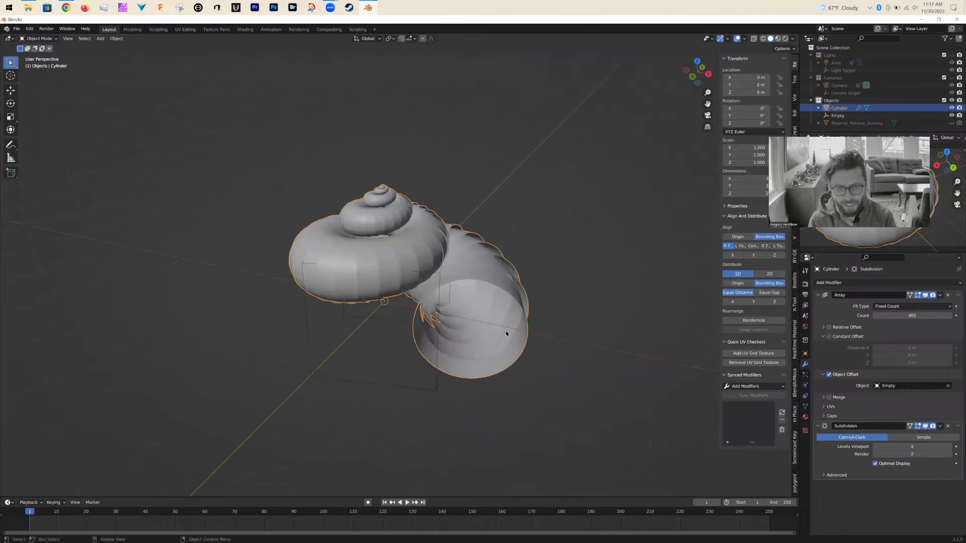
pyautogui.moveTo(499, 337); pyautogui.dragTo(446, 338, button='middle')
pyautogui.scroll(3, 422, 377)
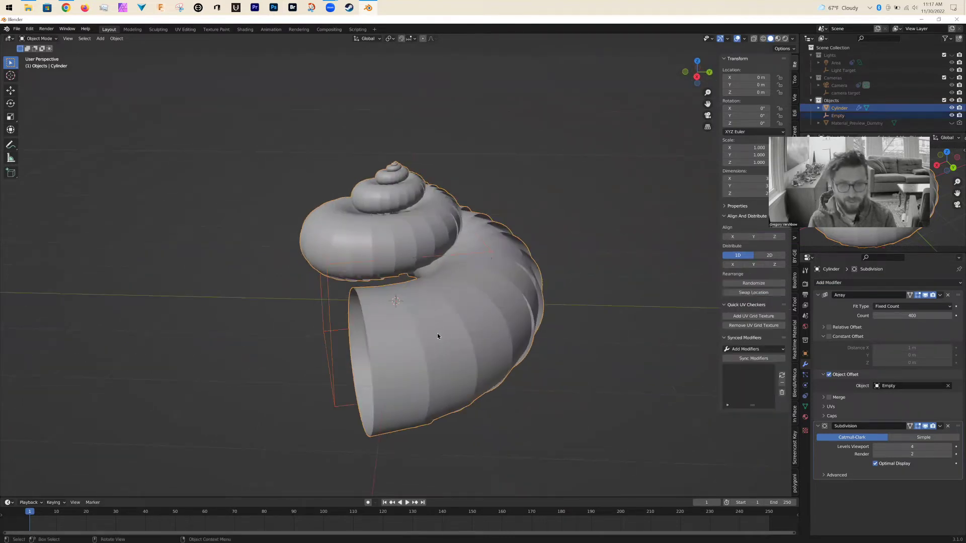
# Step: Delete the shell together with its empty
pyautogui.moveTo(436, 333); pyautogui.dragTo(485, 294, button='middle')
pyautogui.press('x')
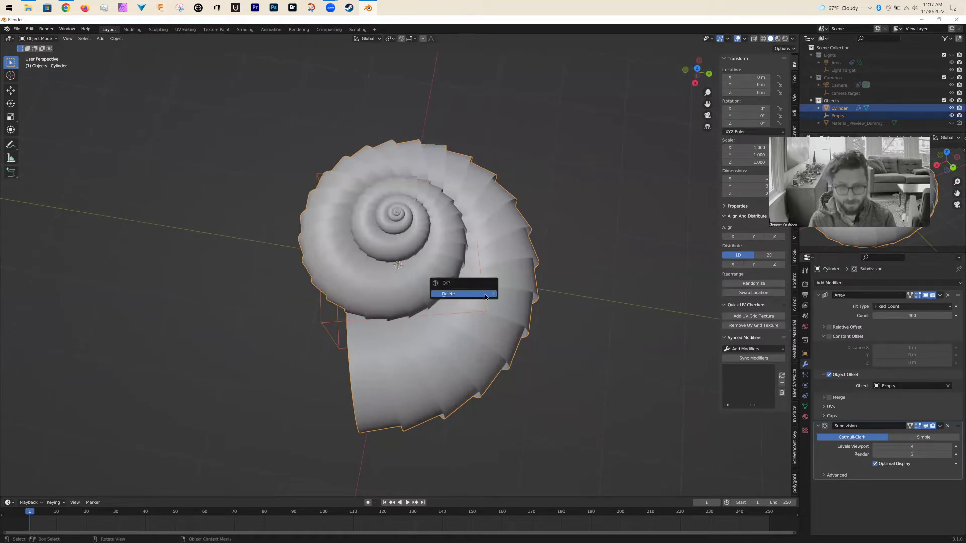
pyautogui.click(484, 294)
pyautogui.moveTo(395, 336); pyautogui.dragTo(409, 276, button='middle')
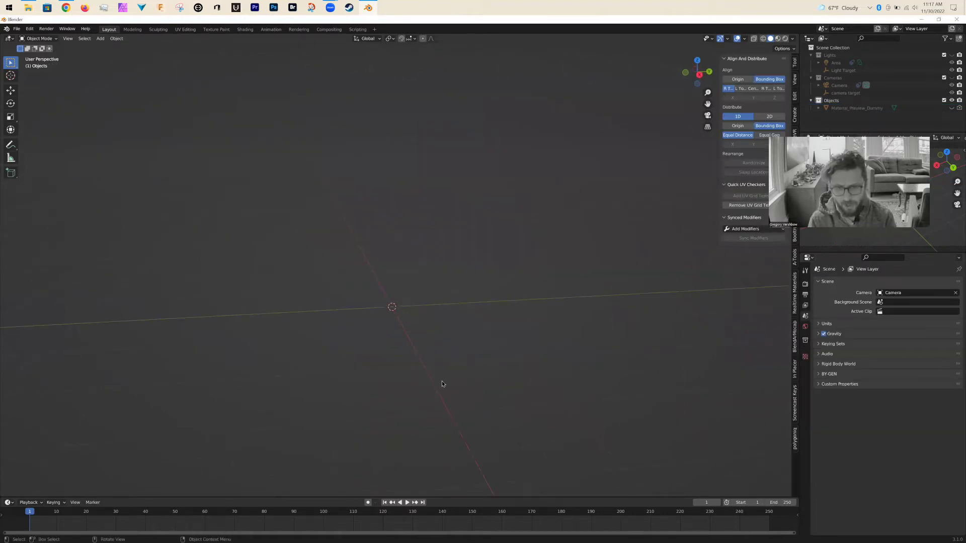
pyautogui.moveTo(442, 384); pyautogui.dragTo(417, 313, button='middle')
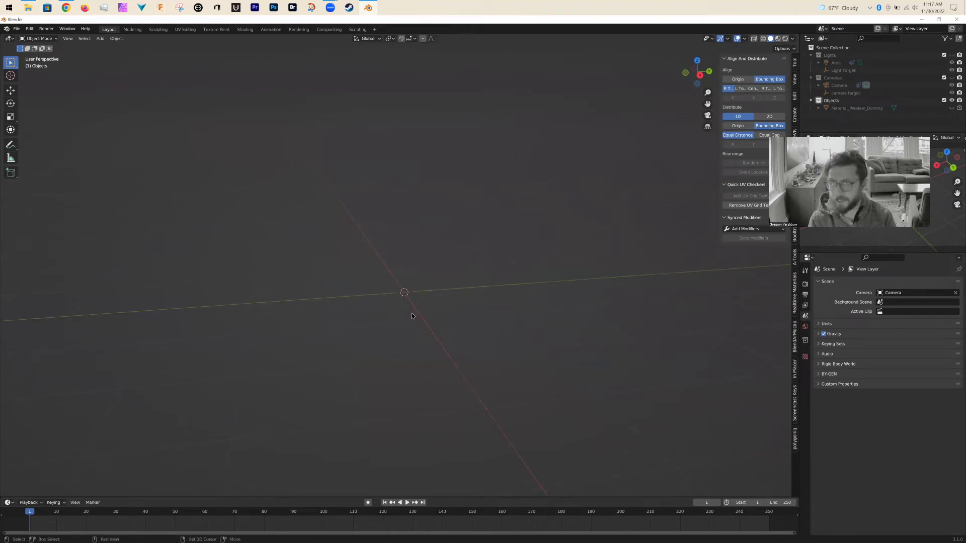
# Step: Add a 2 m mesh cube at the world origin
pyautogui.hotkey('shift', 'a')
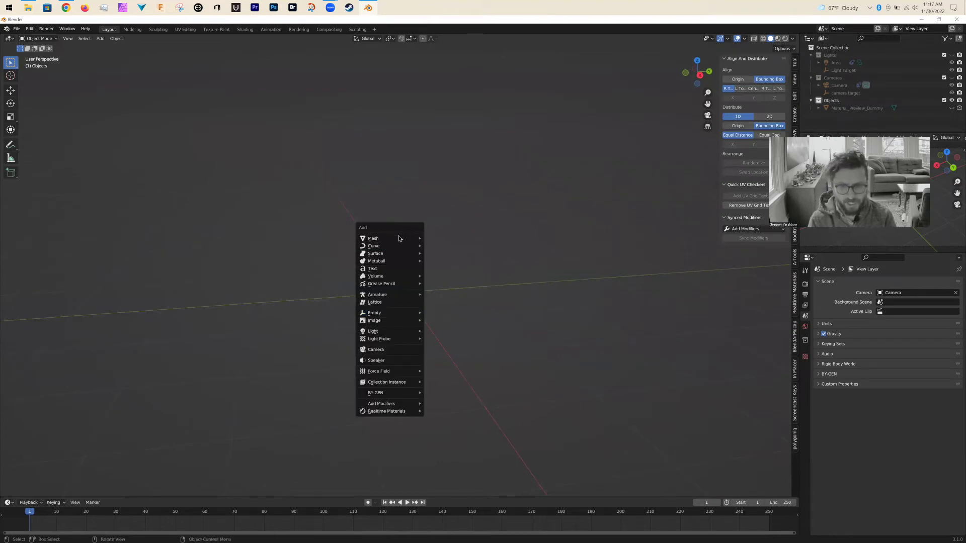
pyautogui.moveTo(402, 238)
pyautogui.click(442, 246)
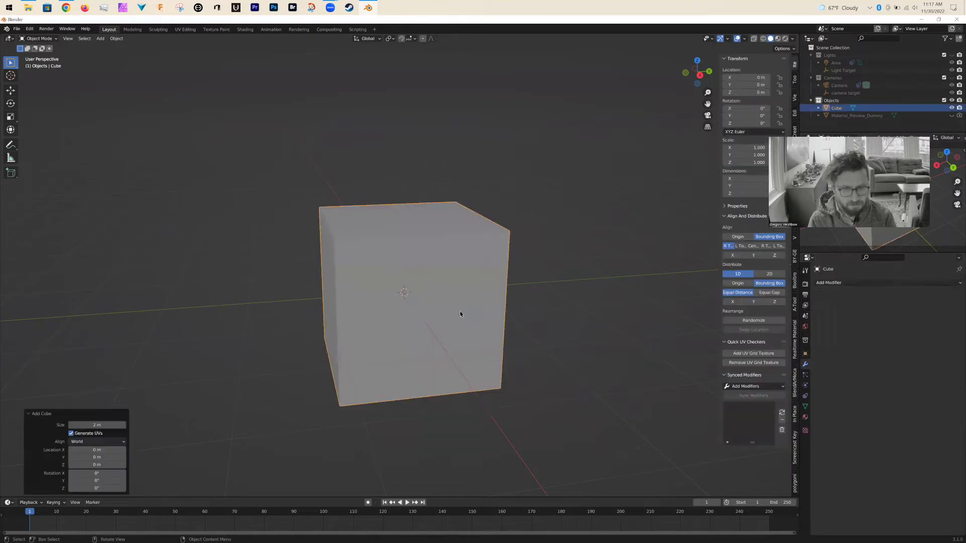
pyautogui.scroll(-3, 507, 345)
pyautogui.keyDown('shift'); pyautogui.moveTo(447, 326); pyautogui.dragTo(386, 317, button='middle'); pyautogui.keyUp('shift')
pyautogui.moveTo(495, 278); pyautogui.dragTo(425, 311, button='middle')
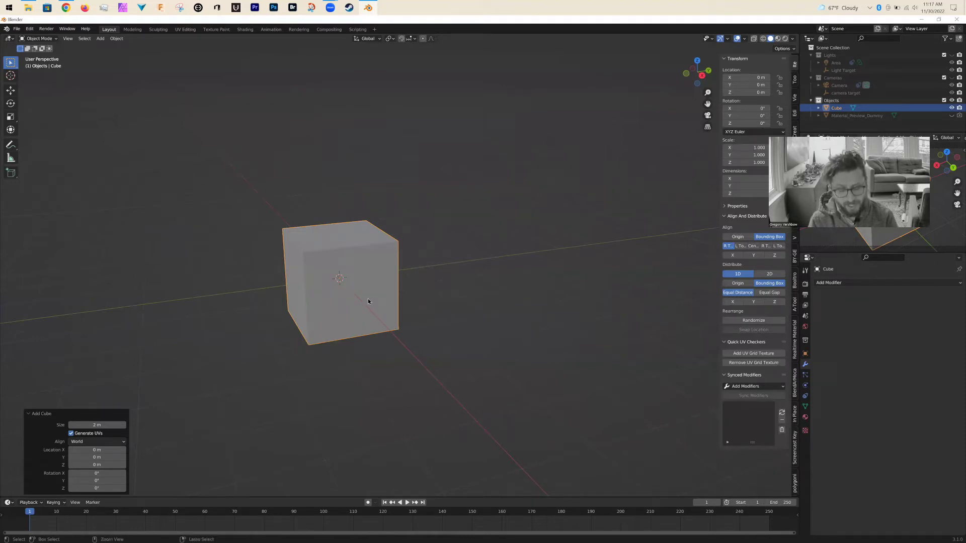
# Step: Try a level 3 Subdivision Surface modifier on the cube and undo it
pyautogui.hotkey('ctrl', '3')
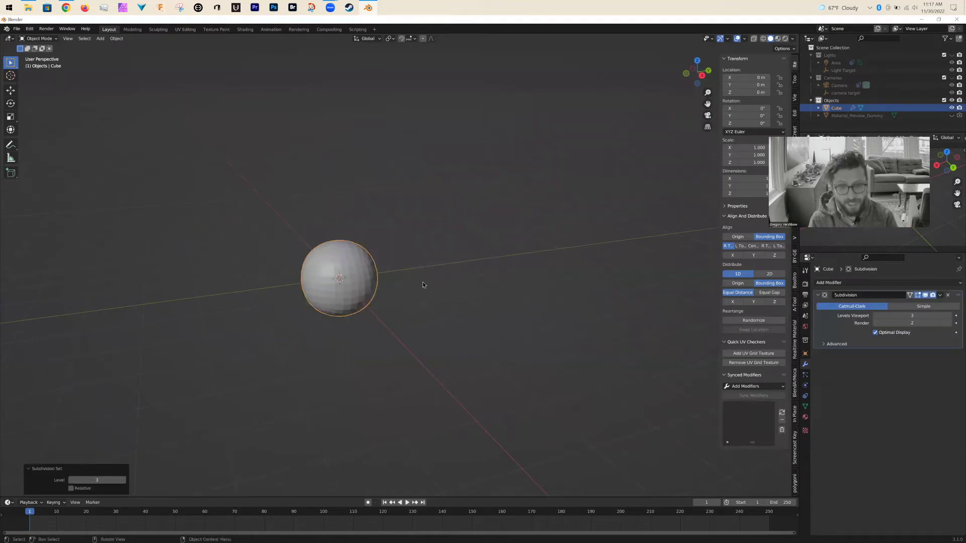
pyautogui.moveTo(413, 306); pyautogui.dragTo(413, 284, button='middle')
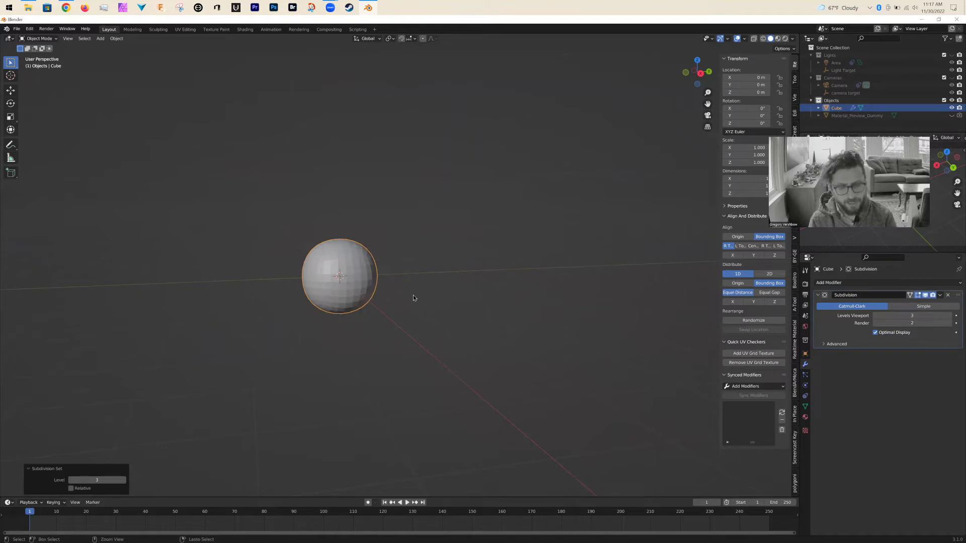
pyautogui.hotkey('ctrl', 'z')
pyautogui.moveTo(418, 288); pyautogui.dragTo(415, 305, button='middle')
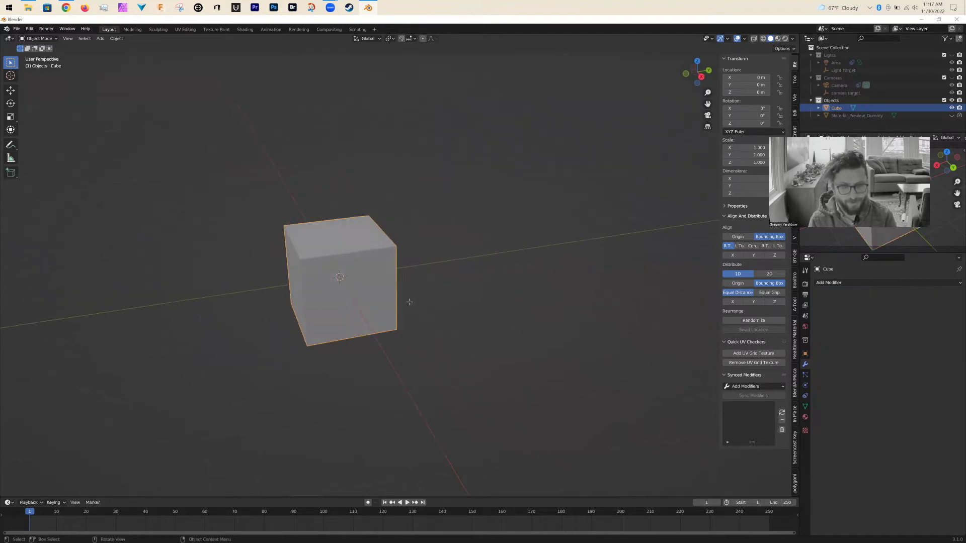
# Step: In Edit Mode, subdivide the whole cube with 4 cuts and a smoothness of 1 to round it into a sphere
pyautogui.press('Tab')
pyautogui.moveTo(444, 342); pyautogui.dragTo(396, 256, button='middle')
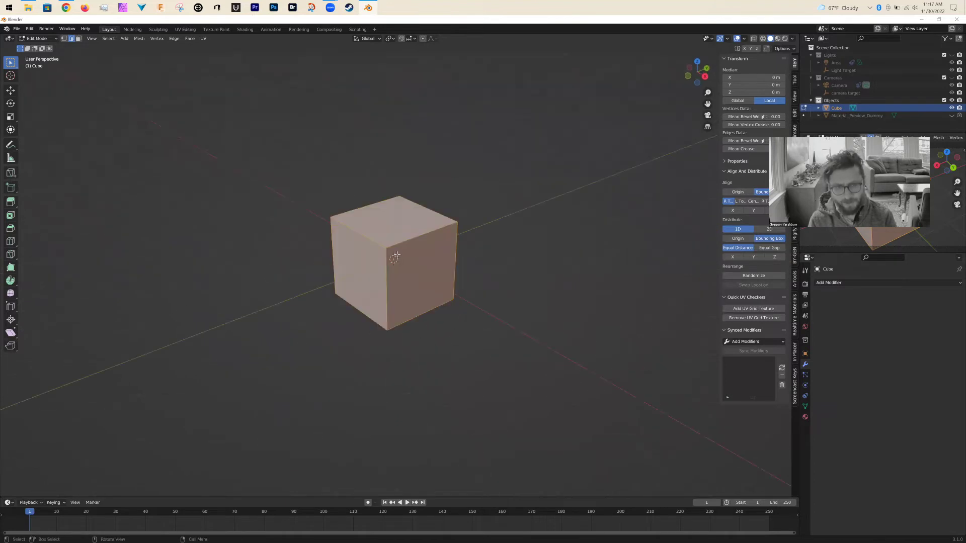
pyautogui.rightClick(396, 256)
pyautogui.click(394, 259)
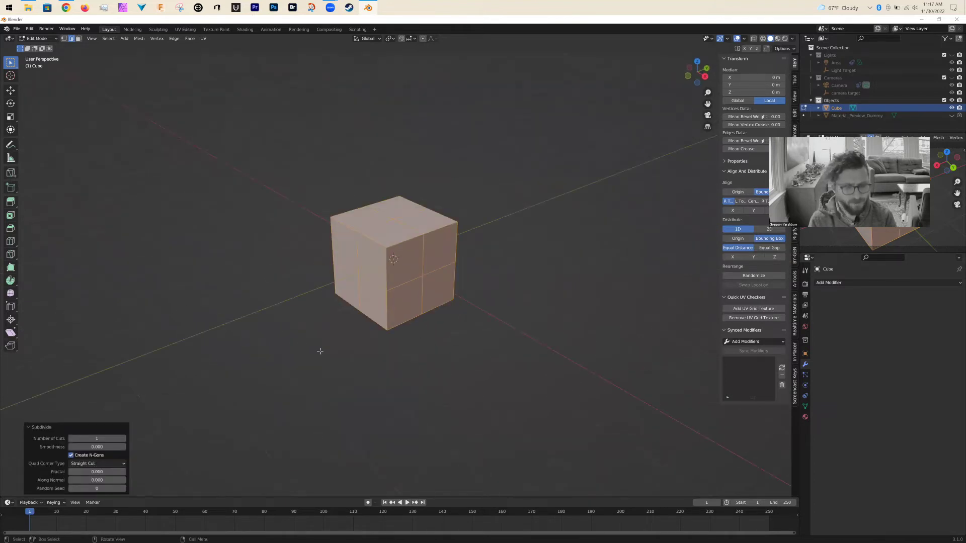
pyautogui.moveTo(94, 446); pyautogui.dragTo(196, 468)
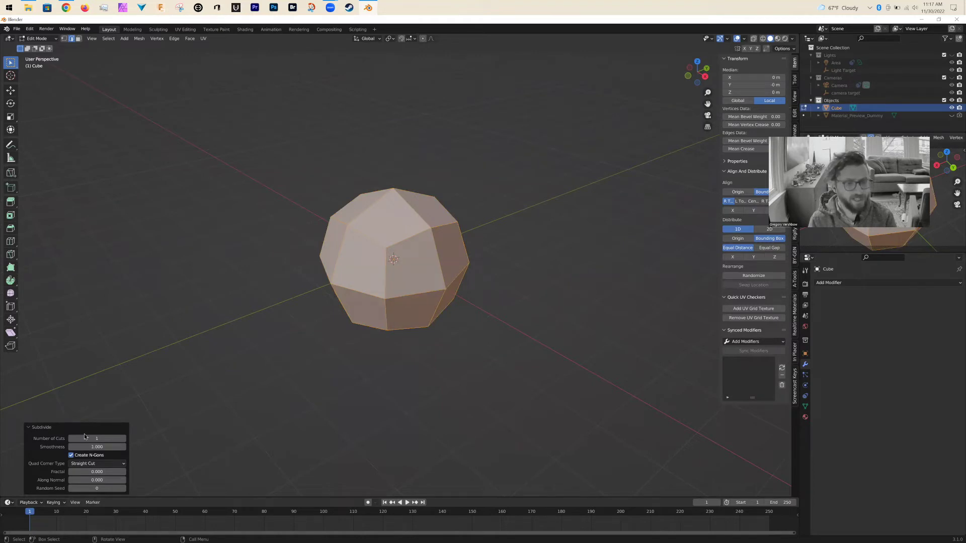
pyautogui.click(124, 439)
pyautogui.click(124, 439)
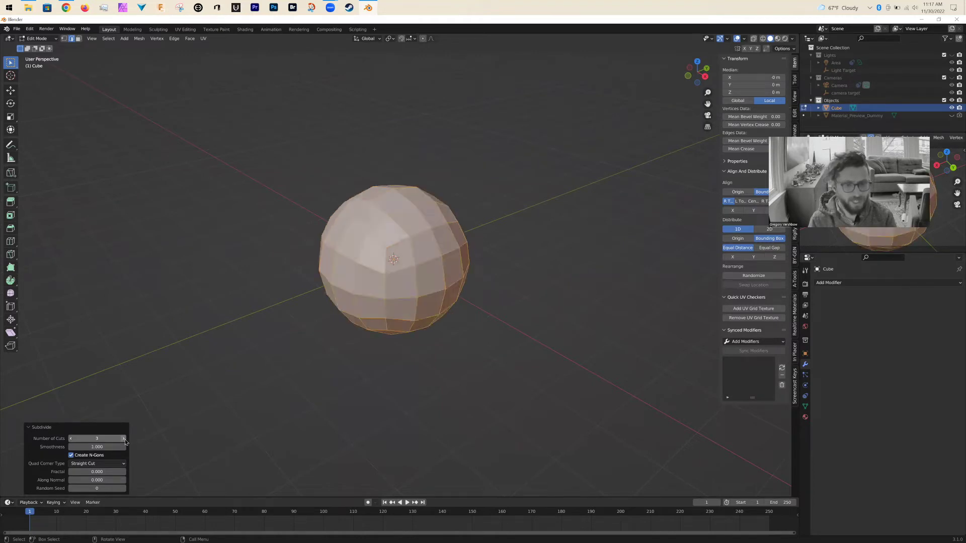
pyautogui.click(123, 439)
pyautogui.moveTo(373, 397); pyautogui.dragTo(334, 376, button='middle')
pyautogui.moveTo(239, 377); pyautogui.dragTo(243, 402, button='middle')
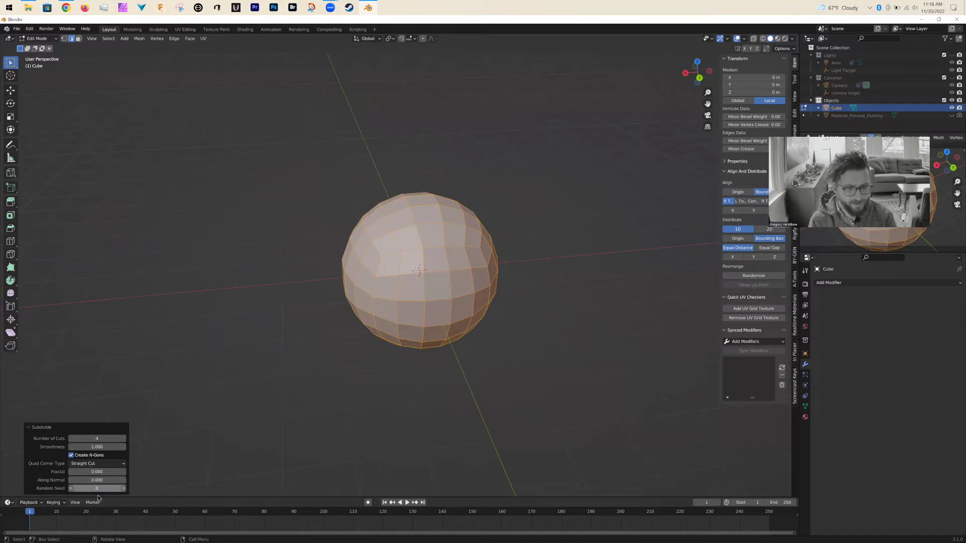
# Step: Raise and lower the subdivision's Fractal value to adjust the sphere's irregularity, and deselect all geometry
pyautogui.moveTo(96, 472); pyautogui.dragTo(138, 473)
pyautogui.moveTo(304, 443); pyautogui.dragTo(251, 432, button='middle')
pyautogui.moveTo(105, 471); pyautogui.dragTo(55, 472)
pyautogui.click(287, 387)
pyautogui.moveTo(304, 369); pyautogui.dragTo(431, 301, button='middle')
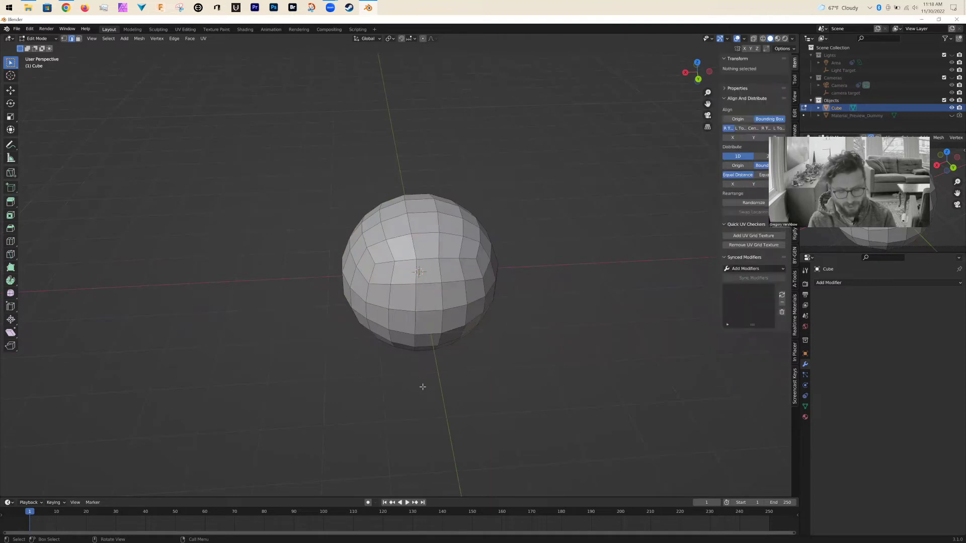
# Step: In Object Mode, stretch the sphere to about 4.01 along X and flatten it to about 0.344 along Z
pyautogui.press('Tab')
pyautogui.scroll(-3, 404, 359)
pyautogui.moveTo(392, 397); pyautogui.dragTo(445, 447, button='middle')
pyautogui.press('s')
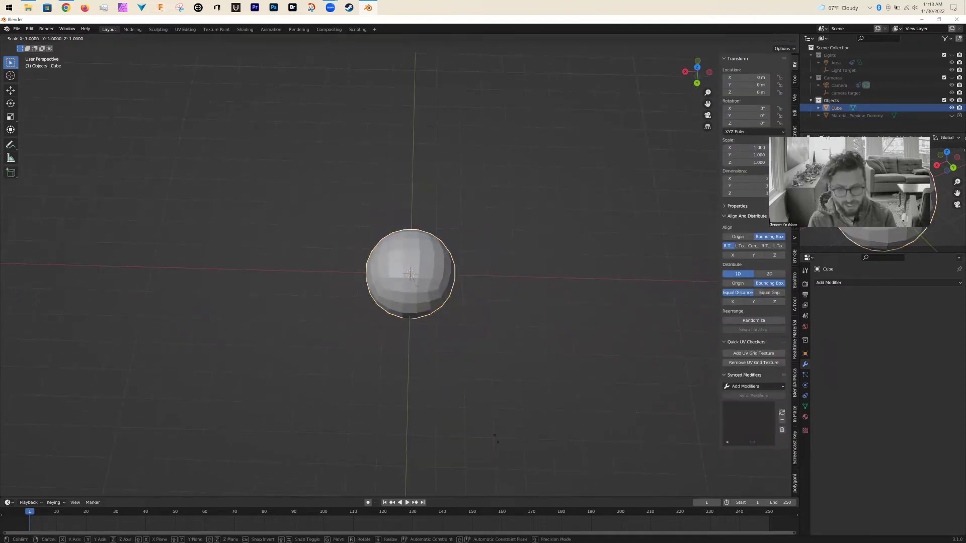
pyautogui.press('x')
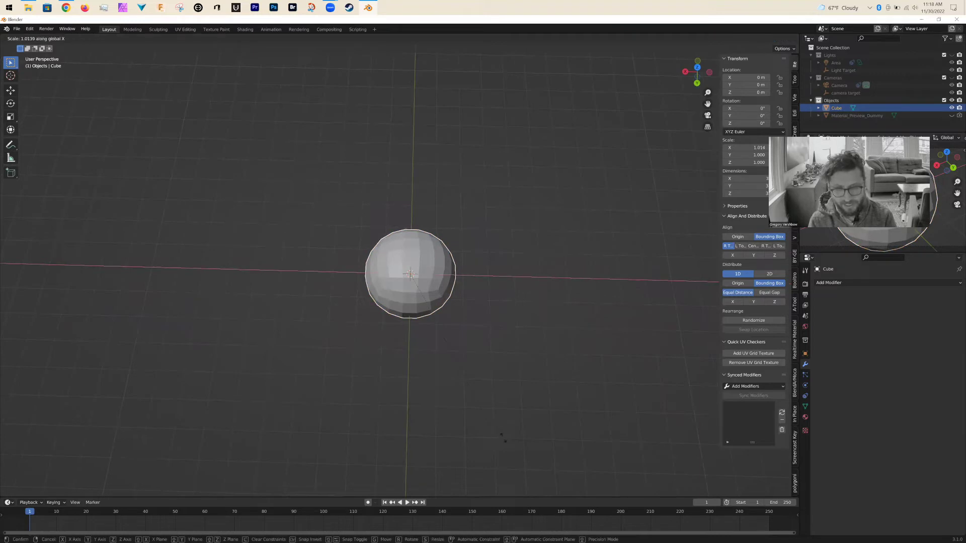
pyautogui.click(326, 449)
pyautogui.moveTo(376, 408); pyautogui.dragTo(451, 411, button='middle')
pyautogui.press('s')
pyautogui.press('z')
pyautogui.click(430, 320)
pyautogui.moveTo(434, 366); pyautogui.dragTo(404, 397, button='middle')
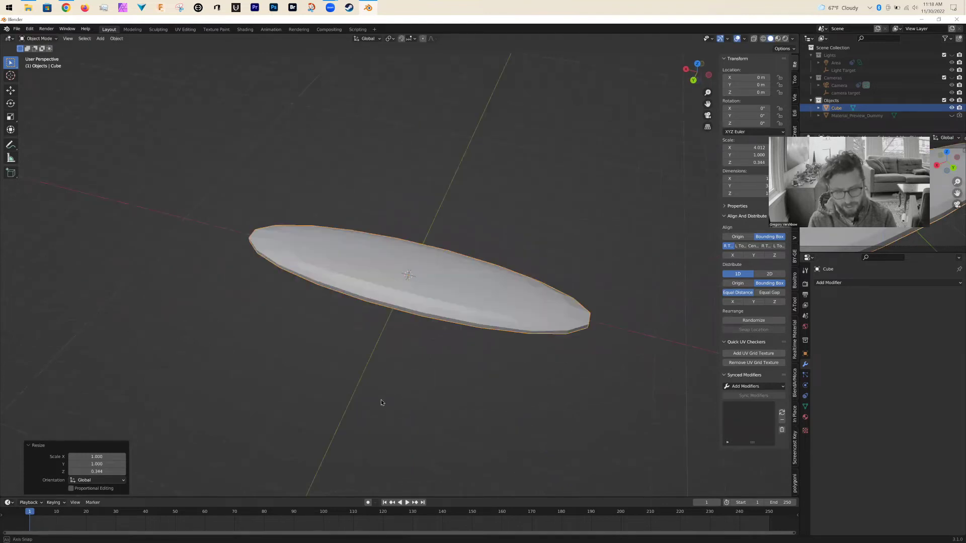
pyautogui.press('g')
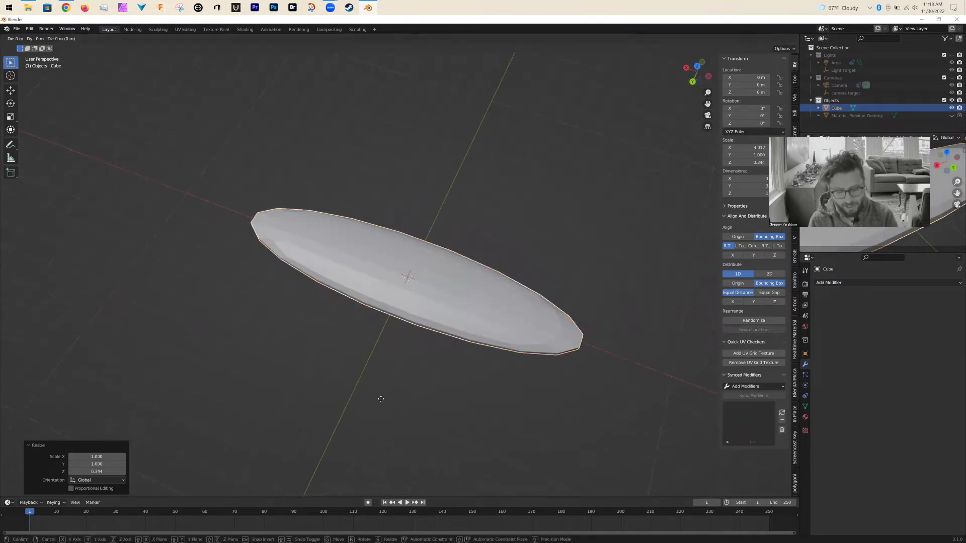
pyautogui.press('x')
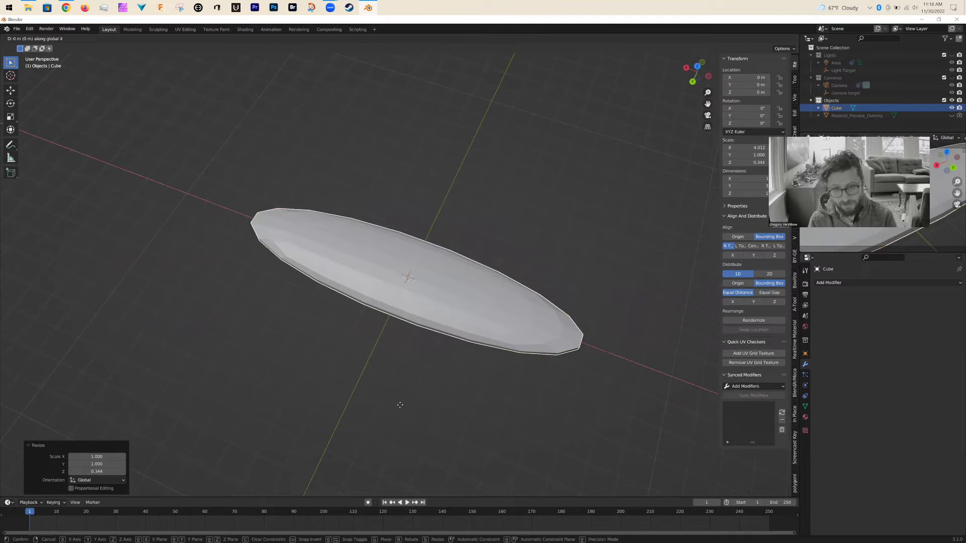
pyautogui.rightClick(371, 424)
# Step: In Edit Mode, move the whole mesh about -6.73 m along X so one tip sits at the object's origin
pyautogui.moveTo(371, 424); pyautogui.dragTo(350, 400, button='middle')
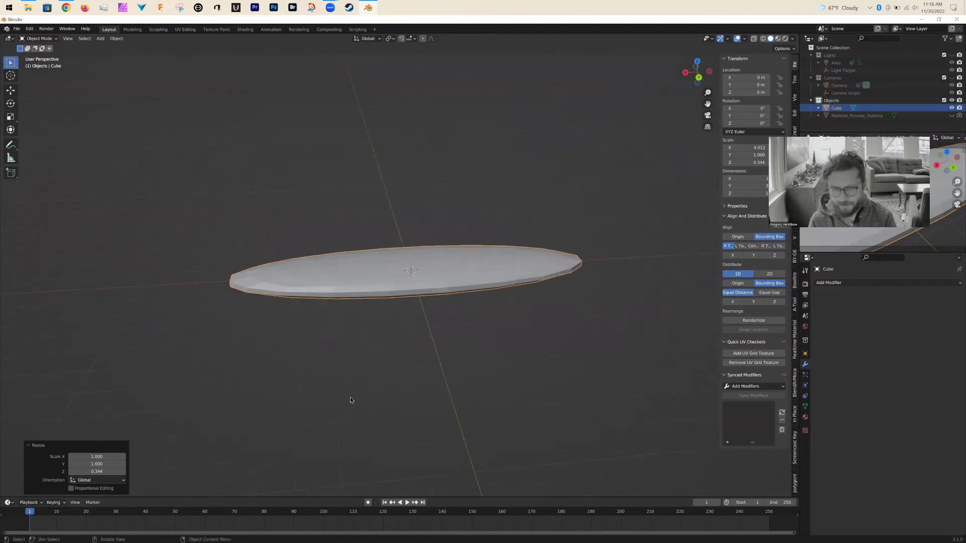
pyautogui.press('Tab')
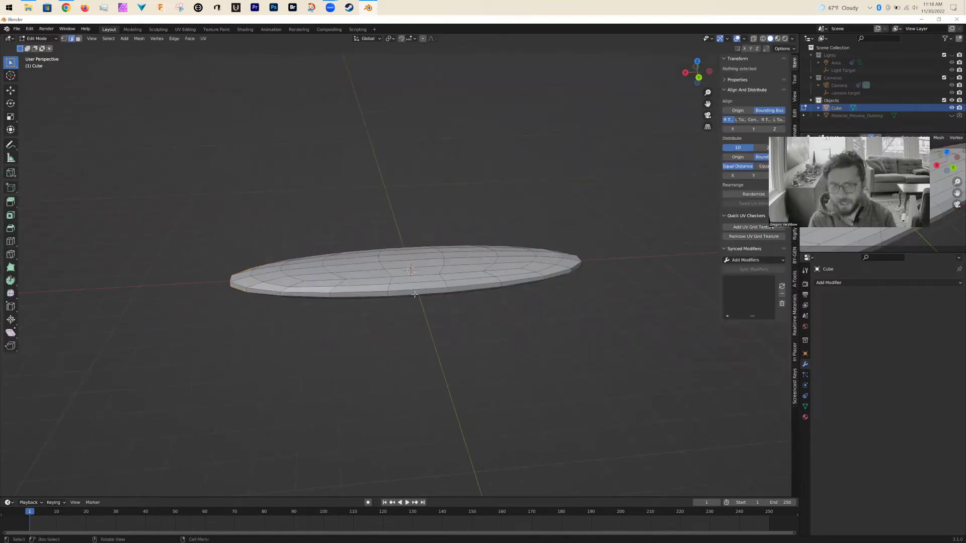
pyautogui.moveTo(415, 295); pyautogui.dragTo(407, 298, button='middle')
pyautogui.press('a')
pyautogui.moveTo(395, 347); pyautogui.dragTo(392, 352, button='middle')
pyautogui.press('g')
pyautogui.press('x')
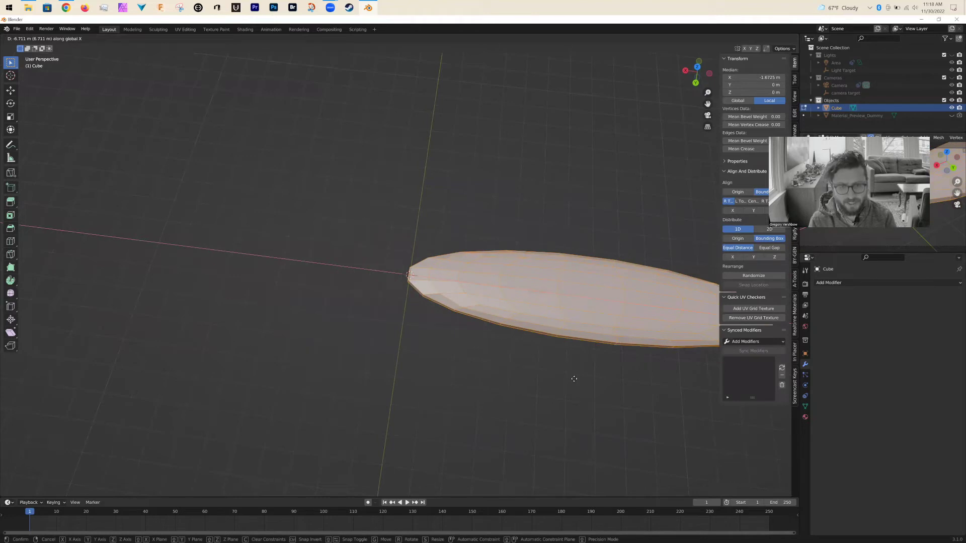
pyautogui.click(438, 389)
pyautogui.moveTo(439, 389); pyautogui.dragTo(386, 380, button='middle')
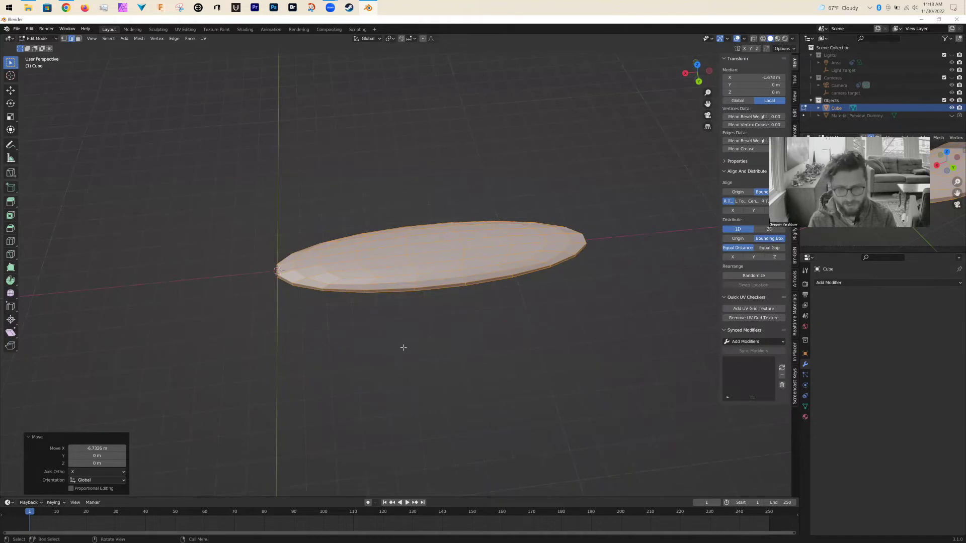
pyautogui.moveTo(380, 345)
pyautogui.mouseDown(button='middle')
pyautogui.moveTo(389, 306)
pyautogui.moveTo(379, 327)
pyautogui.mouseUp(button='middle')
# Step: Return to Object Mode and apply all transforms to the flattened ellipsoid
pyautogui.press('Tab')
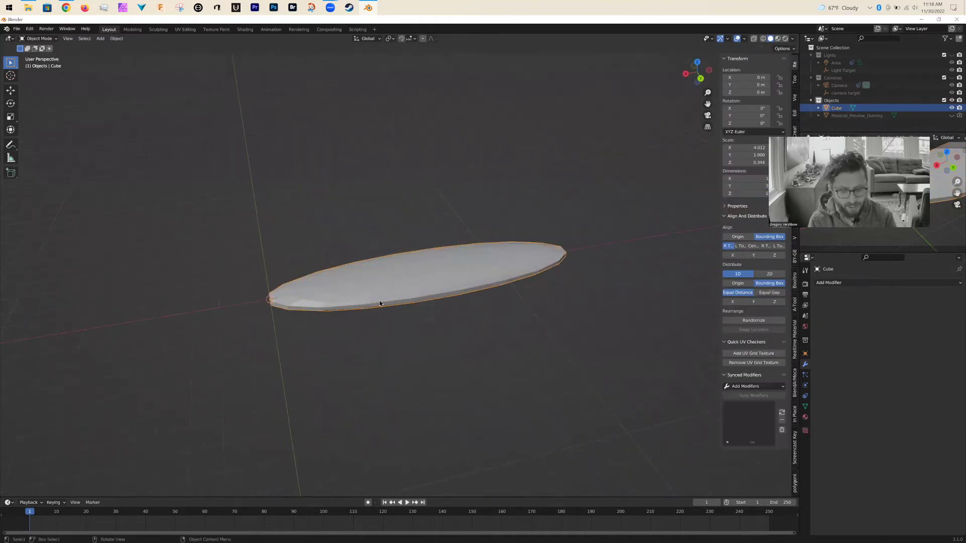
pyautogui.hotkey('ctrl', 'a')
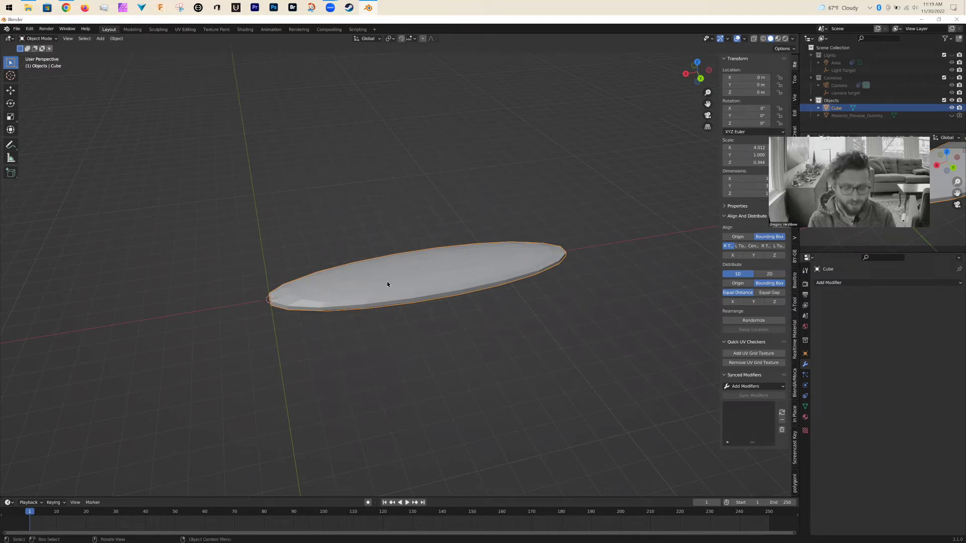
pyautogui.hotkey('ctrl', 'a')
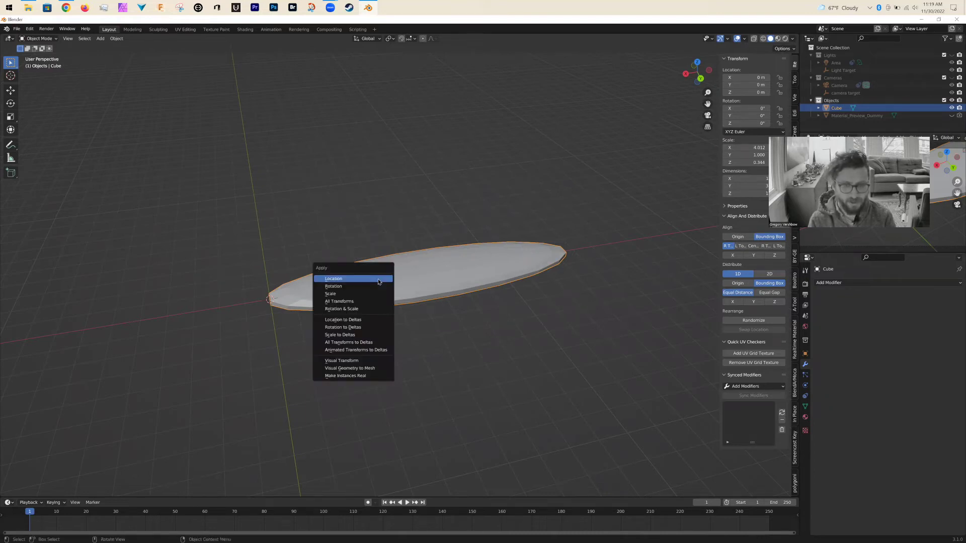
pyautogui.click(347, 301)
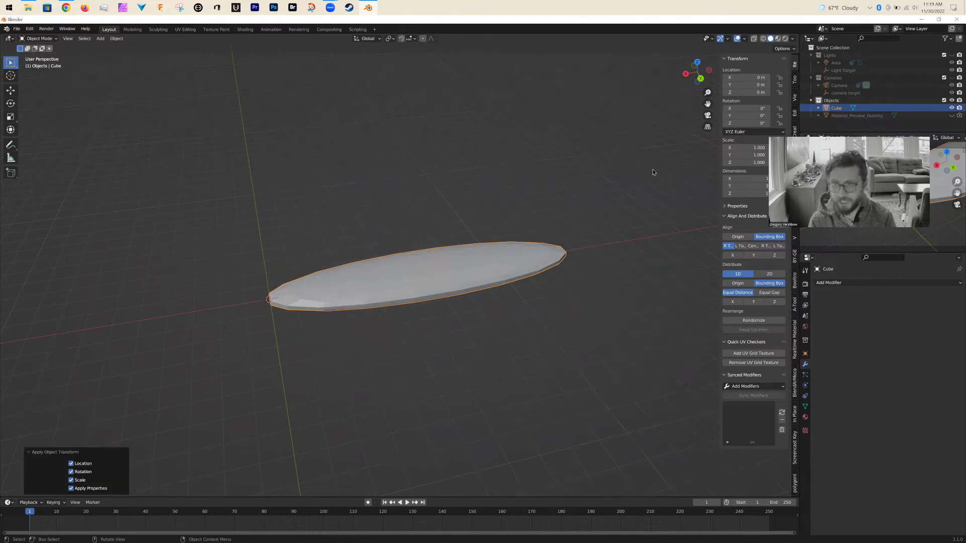
# Step: Add a Cube empty with a 1 m radius at the world origin
pyautogui.moveTo(510, 304); pyautogui.dragTo(570, 341, button='middle')
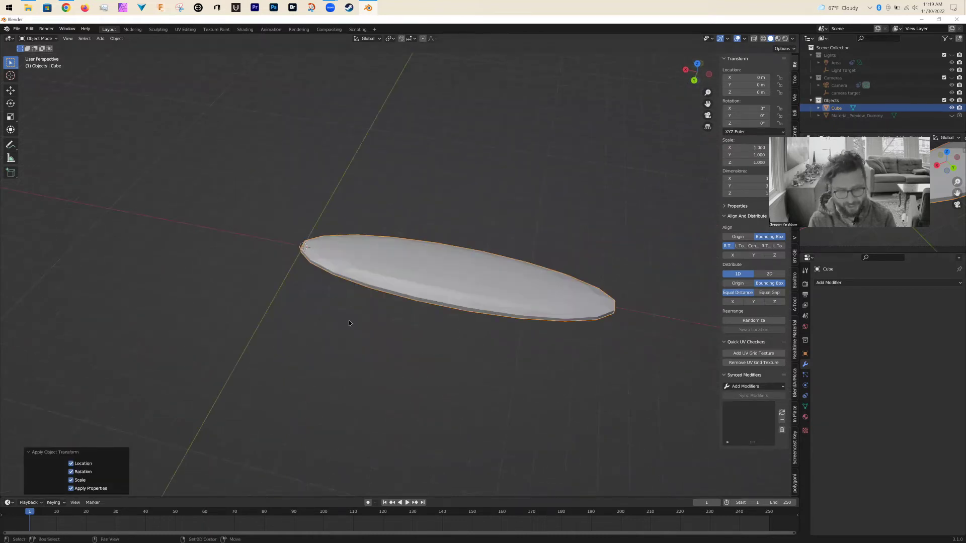
pyautogui.hotkey('shift', 'a')
pyautogui.moveTo(336, 320)
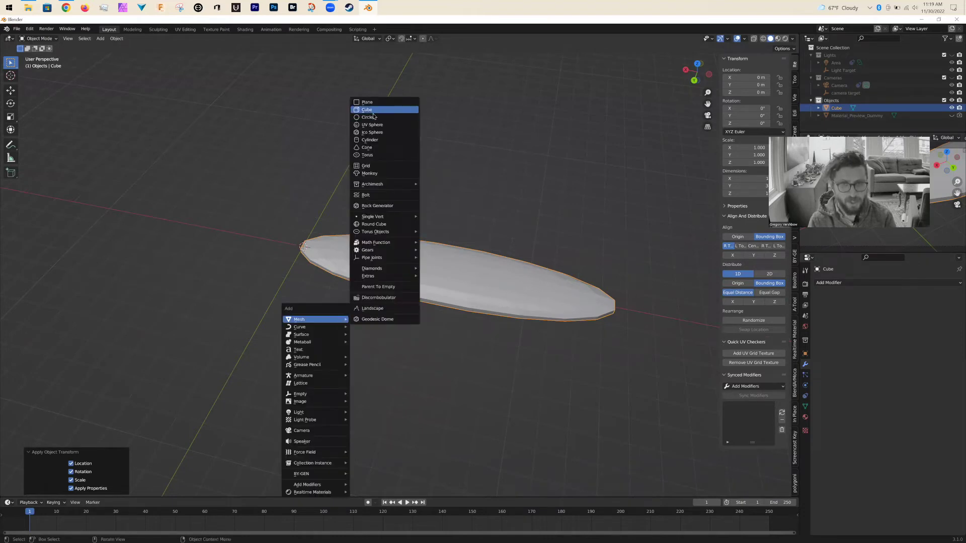
pyautogui.hotkey('shift', 'a')
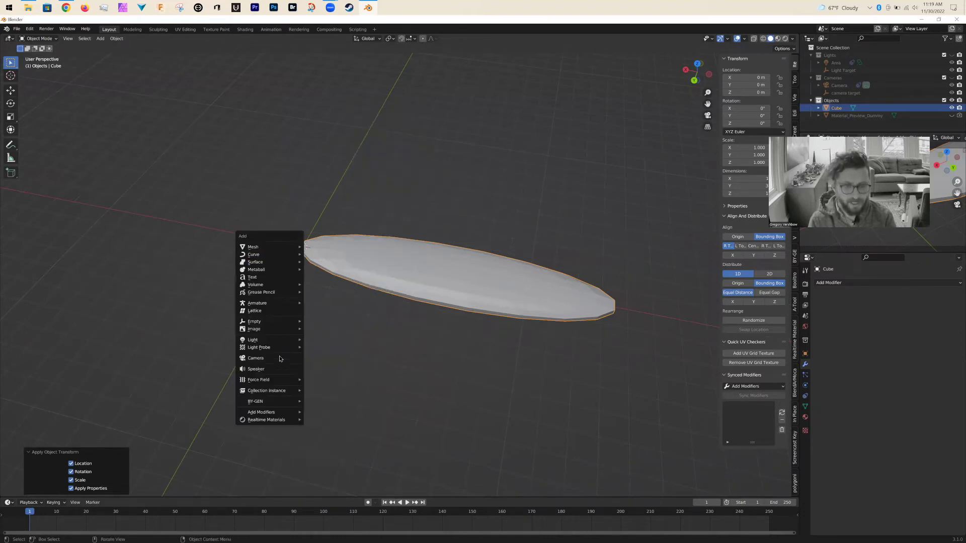
pyautogui.moveTo(262, 321)
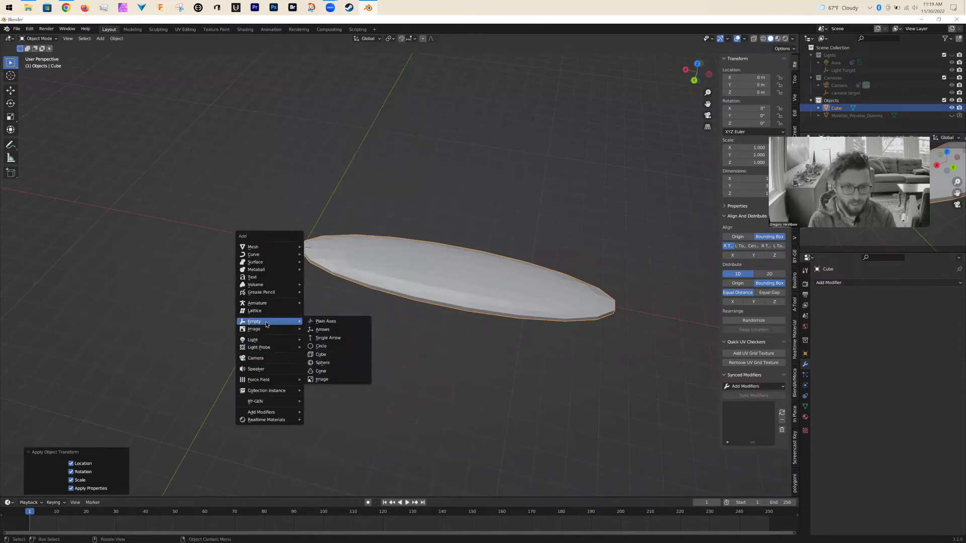
pyautogui.click(325, 358)
pyautogui.moveTo(306, 358); pyautogui.dragTo(532, 334, button='middle')
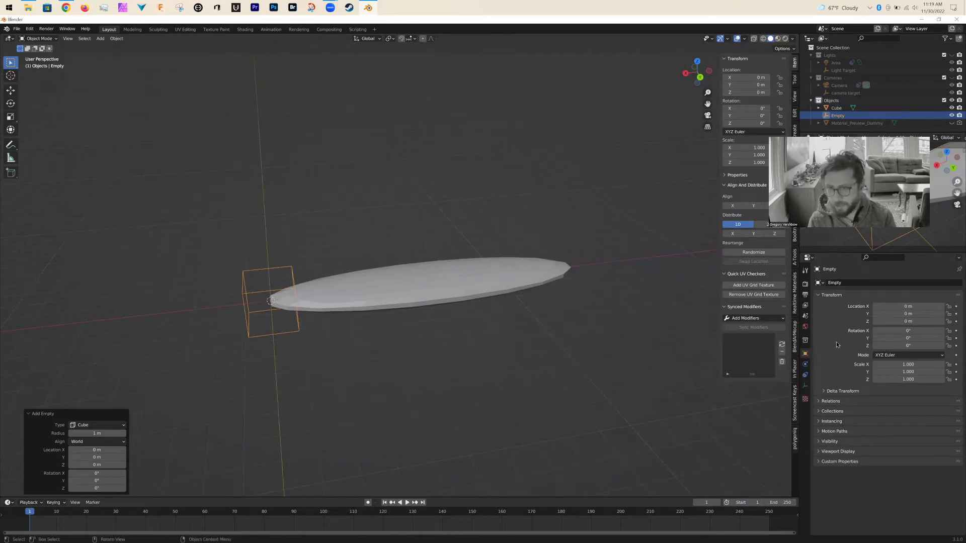
# Step: Add an Array modifier to the ellipsoid, replacing the Relative Offset with an Object Offset that targets the empty
pyautogui.click(836, 108)
pyautogui.click(840, 285)
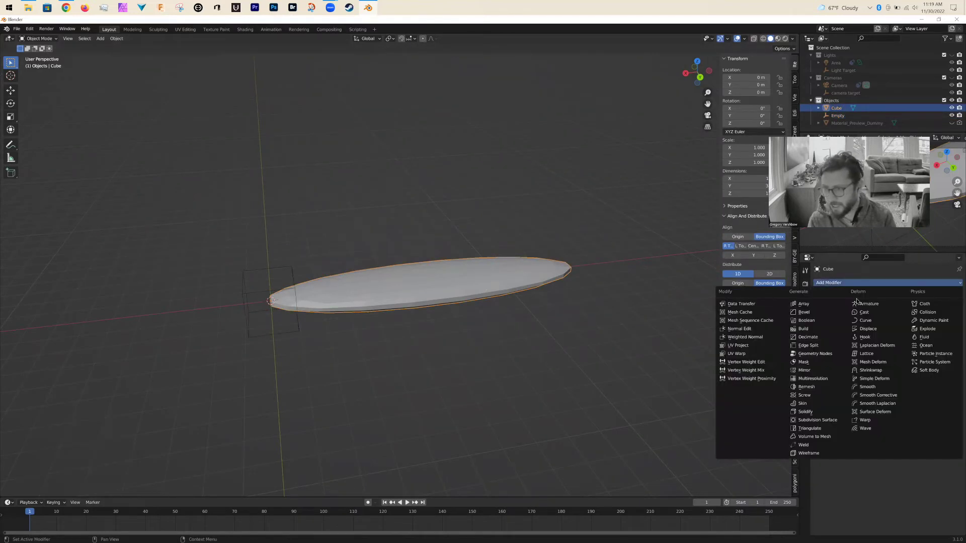
pyautogui.click(798, 305)
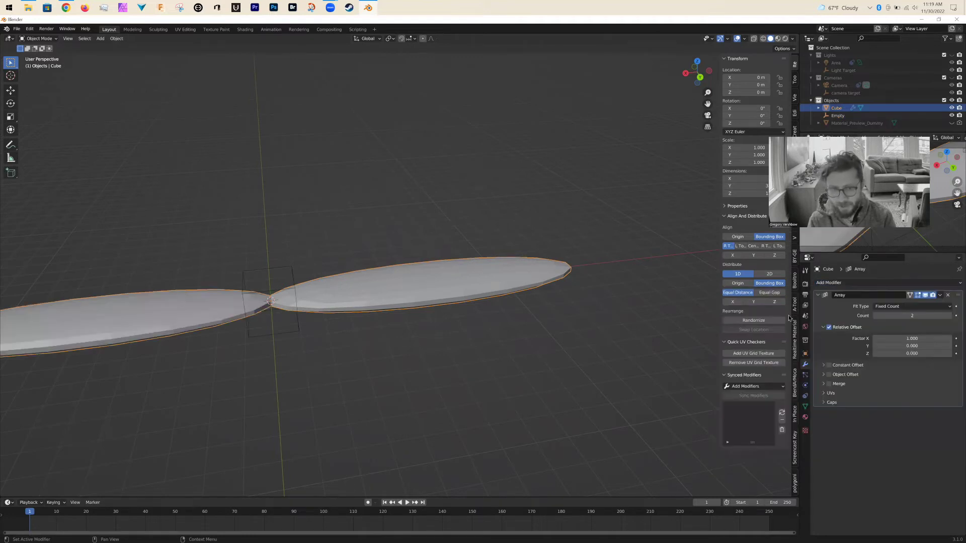
pyautogui.moveTo(578, 361)
pyautogui.mouseDown(button='middle')
pyautogui.moveTo(576, 347)
pyautogui.moveTo(575, 360)
pyautogui.mouseUp(button='middle')
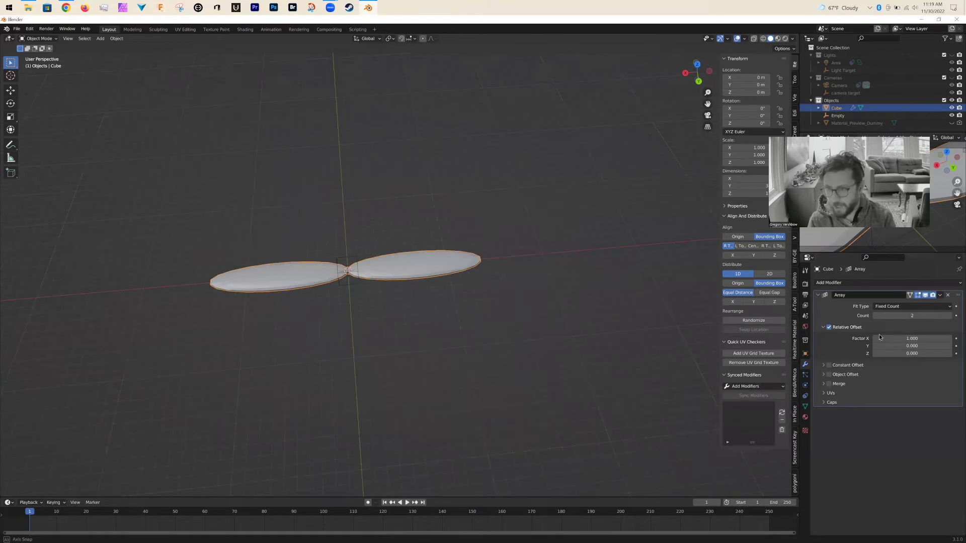
pyautogui.click(843, 327)
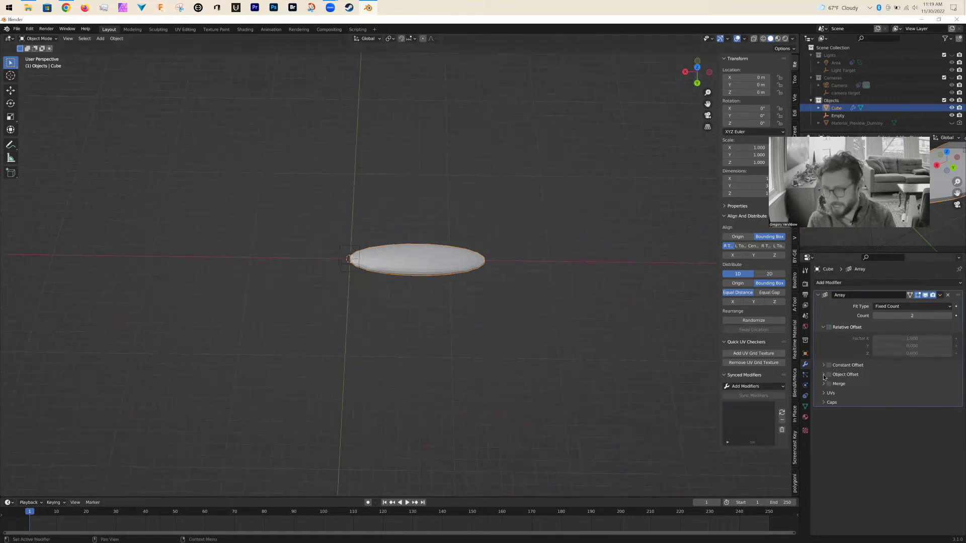
pyautogui.click(824, 375)
pyautogui.click(833, 377)
pyautogui.click(948, 386)
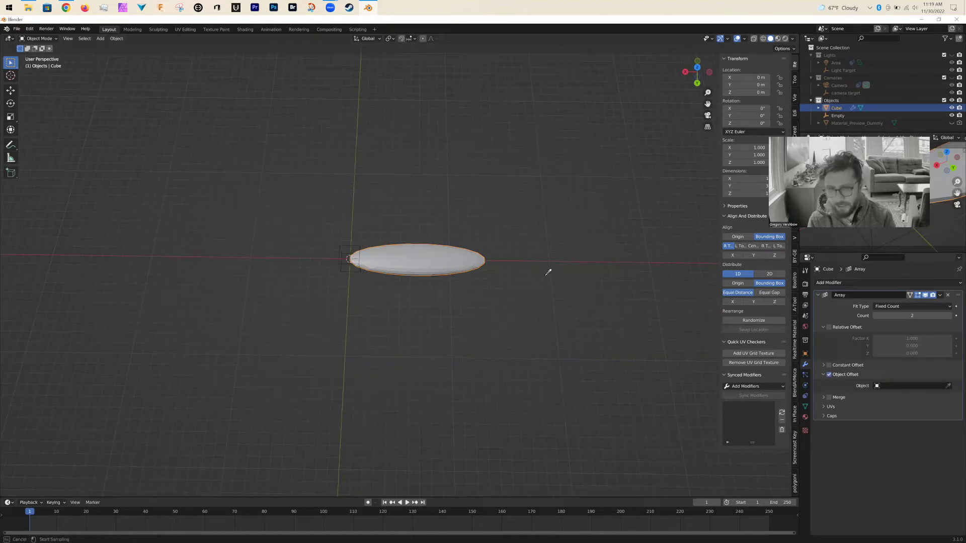
pyautogui.click(359, 251)
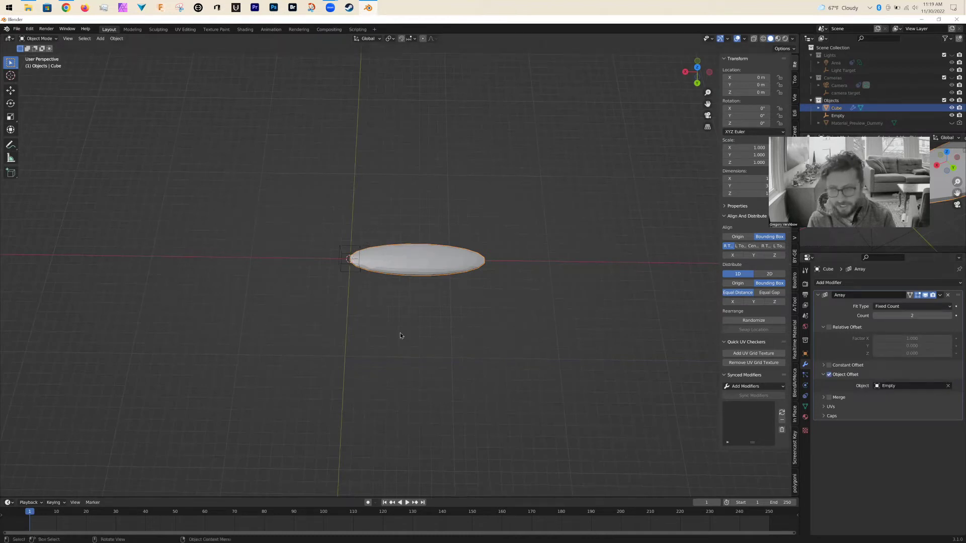
# Step: Try moving the ellipsoid off the origin and clear its location
pyautogui.press('g')
pyautogui.click(439, 272)
pyautogui.moveTo(469, 316)
pyautogui.mouseDown(button='middle')
pyautogui.moveTo(469, 270)
pyautogui.moveTo(476, 313)
pyautogui.mouseUp(button='middle')
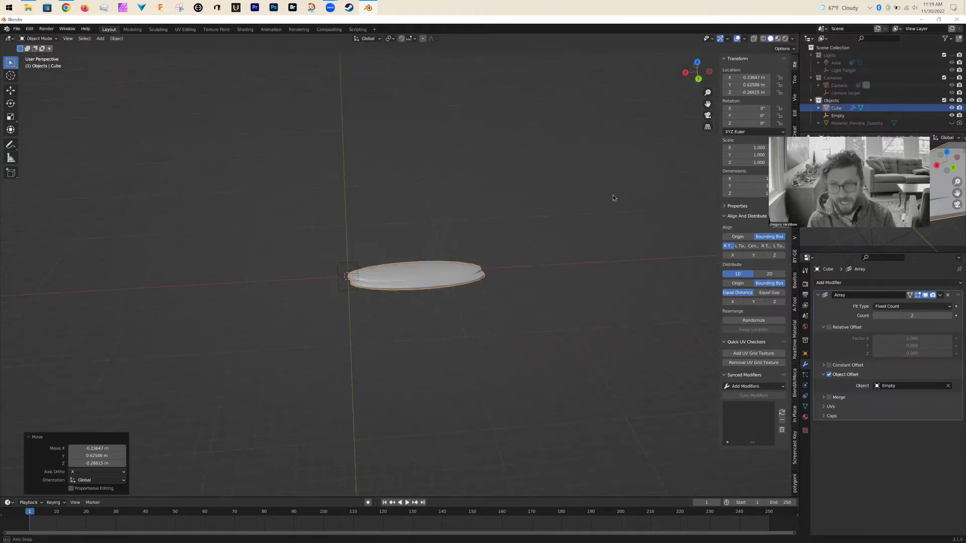
pyautogui.moveTo(612, 197); pyautogui.dragTo(550, 226, button='middle')
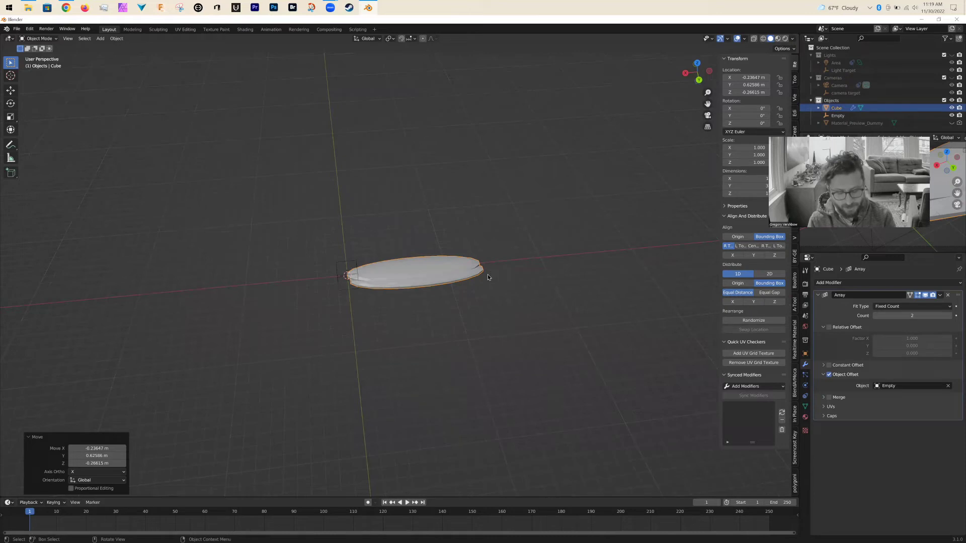
pyautogui.hotkey('alt', 'g')
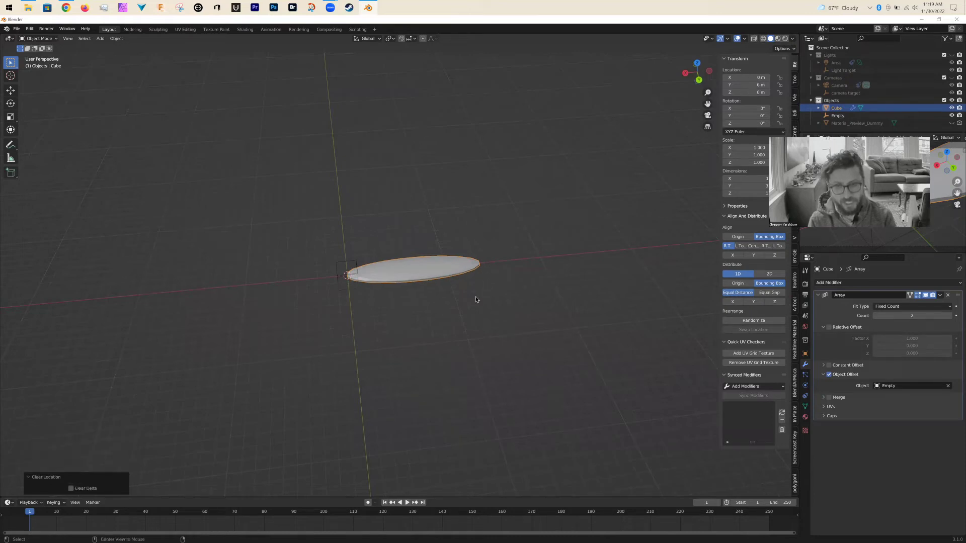
# Step: Apply all transforms to the ellipsoid again and set its Array count to 64
pyautogui.hotkey('ctrl', 'a')
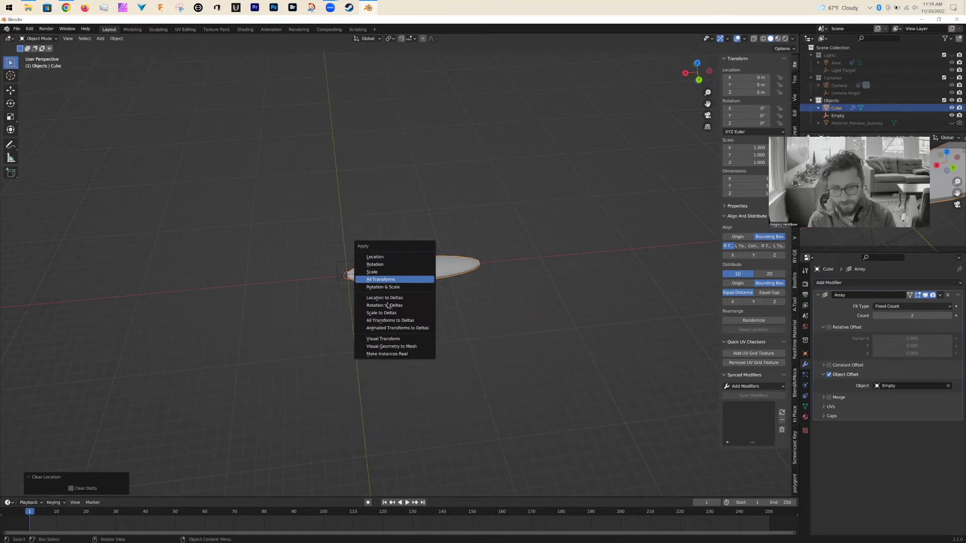
pyautogui.click(387, 280)
pyautogui.moveTo(360, 338); pyautogui.dragTo(334, 284, button='middle')
pyautogui.moveTo(399, 297); pyautogui.dragTo(420, 401, button='middle')
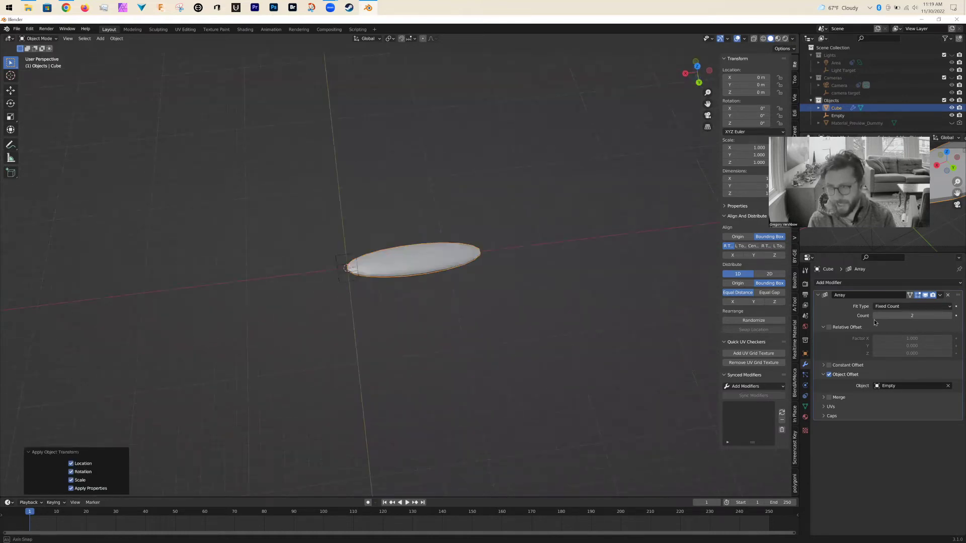
pyautogui.click(938, 315)
pyautogui.write('64')
pyautogui.press('Return')
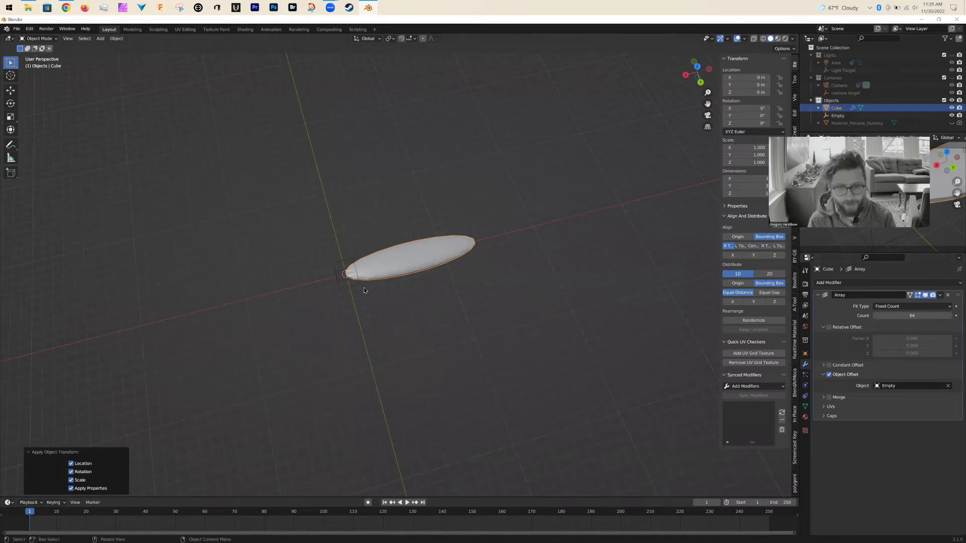
# Step: Rotate the empty about 6.3° around Z and scale it to about 0.996
pyautogui.click(336, 286)
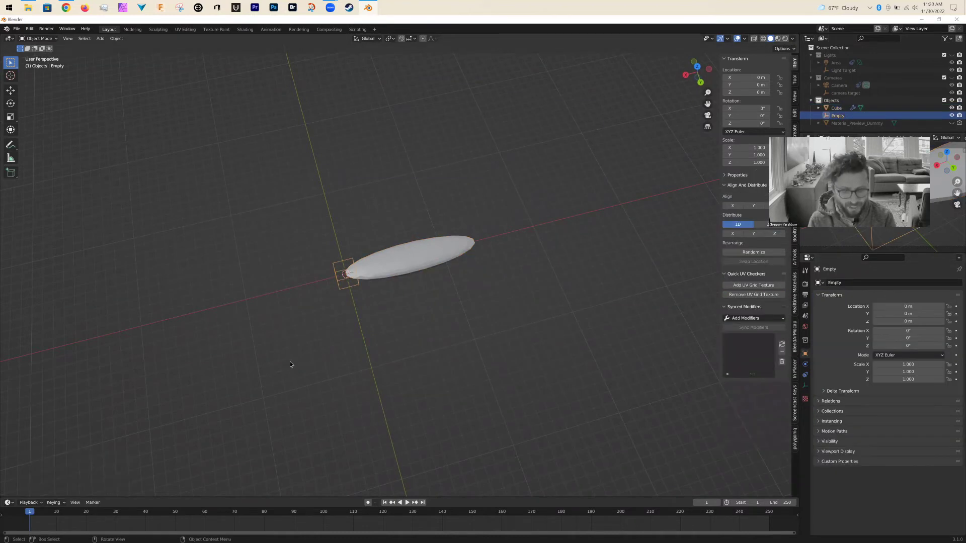
pyautogui.press('s')
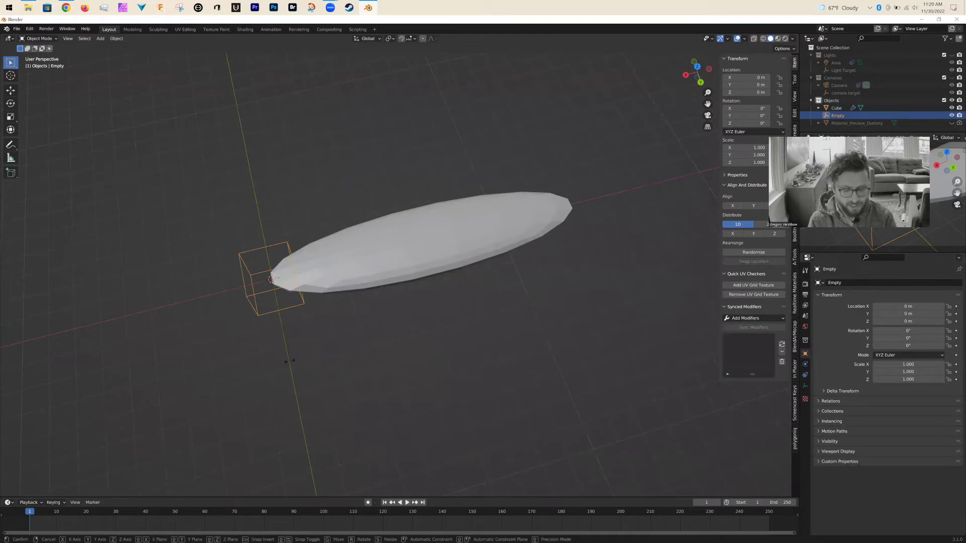
pyautogui.press('r')
pyautogui.press('z')
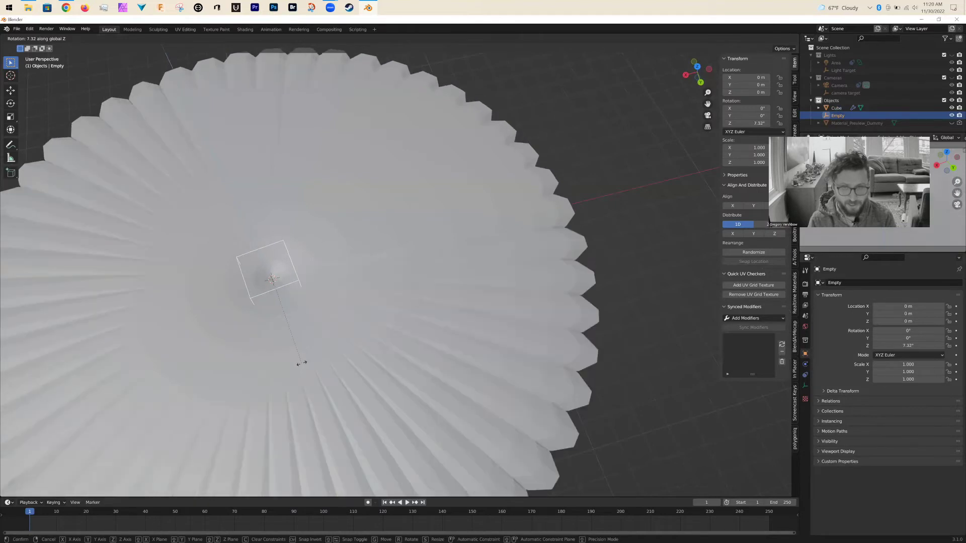
pyautogui.click(300, 363)
pyautogui.moveTo(301, 365); pyautogui.dragTo(329, 314, button='middle')
pyautogui.press('s')
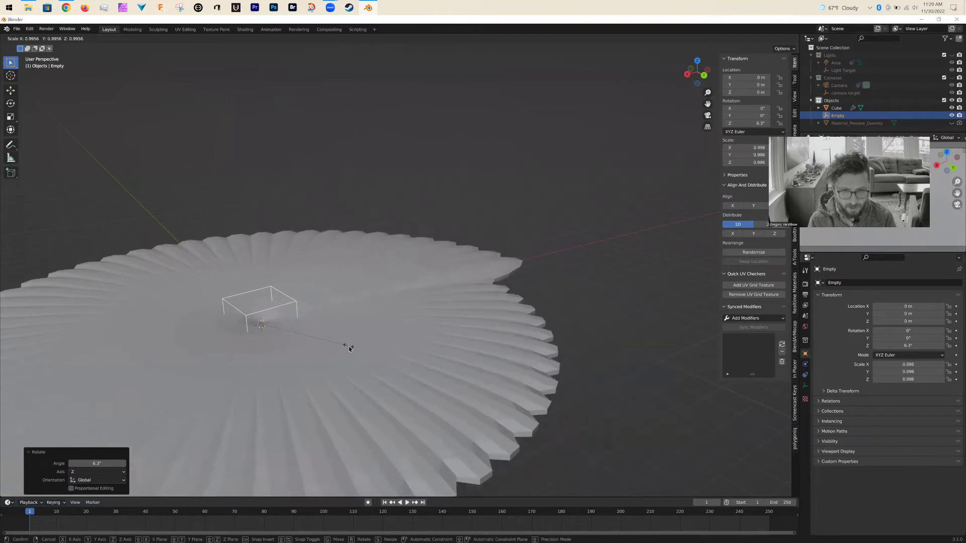
pyautogui.click(350, 348)
# Step: Raise the empty about 0.048 m along the Z axis
pyautogui.press('g')
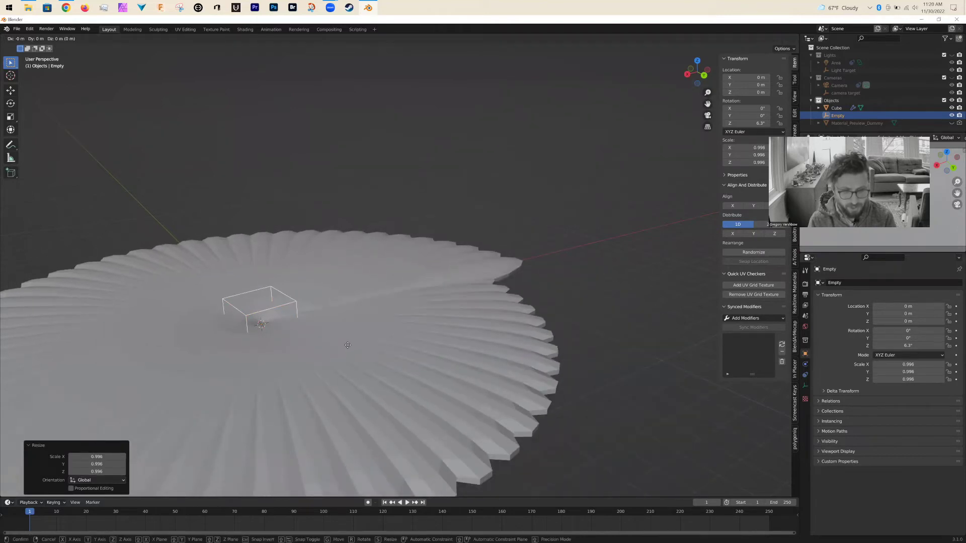
pyautogui.press('z')
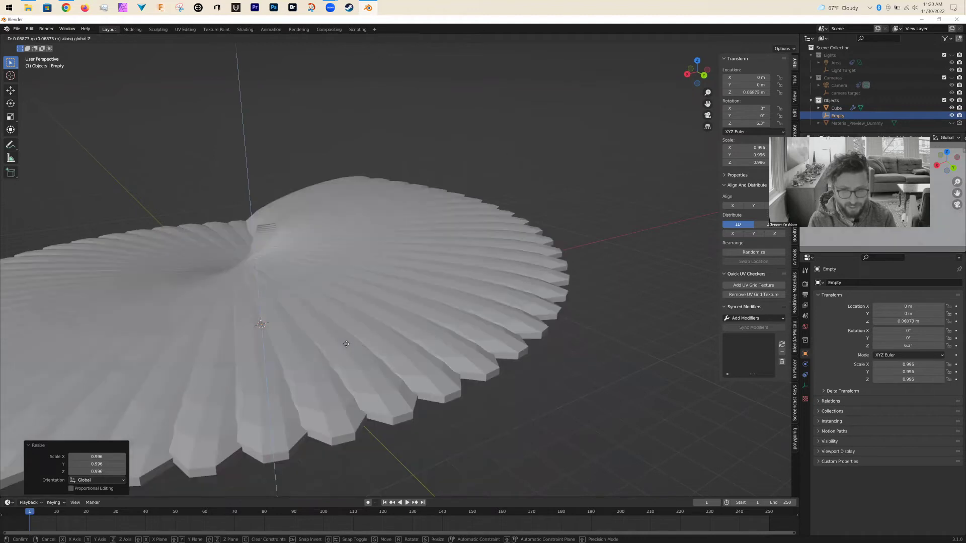
pyautogui.click(361, 333)
pyautogui.moveTo(360, 333); pyautogui.dragTo(372, 338, button='middle')
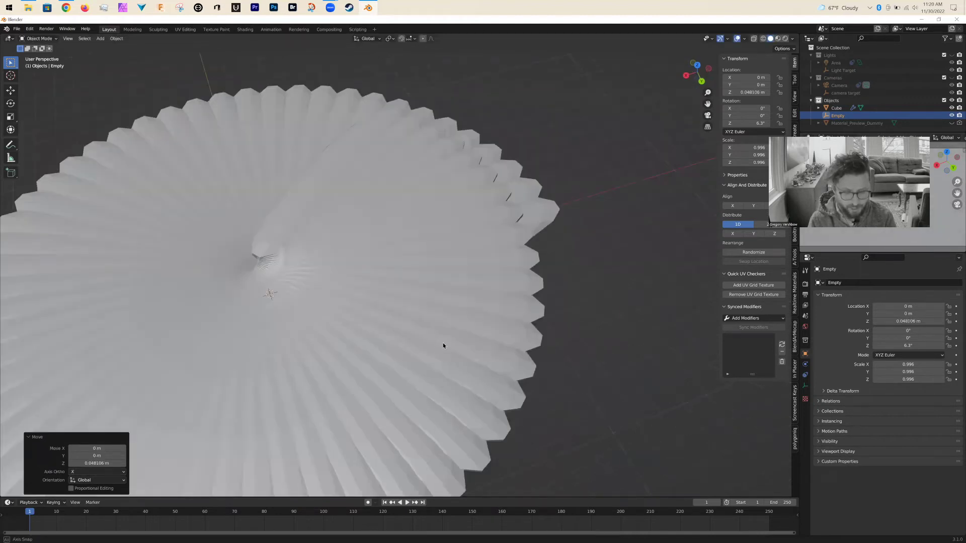
# Step: Rotate the empty a further 9.7° or so around the Z axis to spread the arrayed copies into overlapping petals
pyautogui.moveTo(442, 343); pyautogui.dragTo(440, 343, button='middle')
pyautogui.press('r')
pyautogui.press('z')
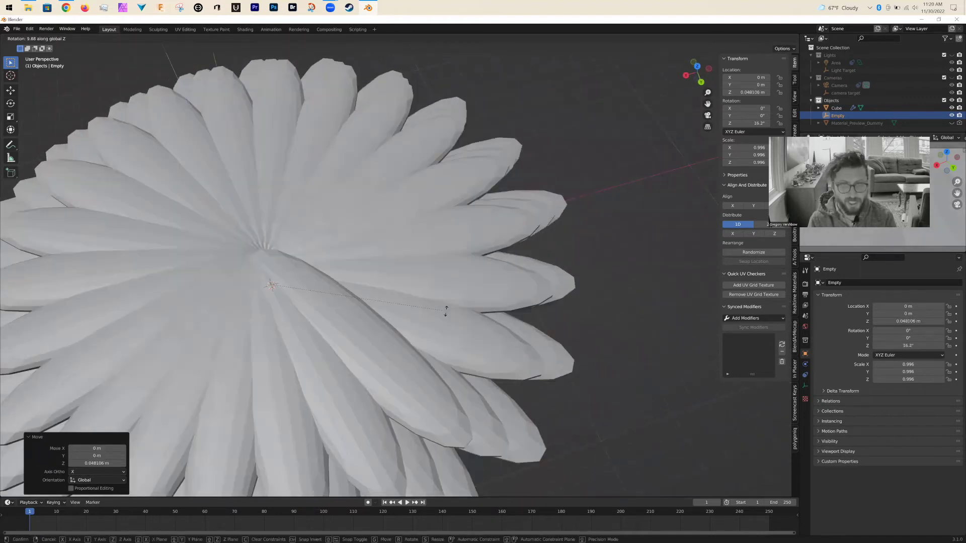
pyautogui.click(444, 312)
pyautogui.moveTo(415, 366); pyautogui.dragTo(324, 347, button='middle')
pyautogui.scroll(-5, 401, 325)
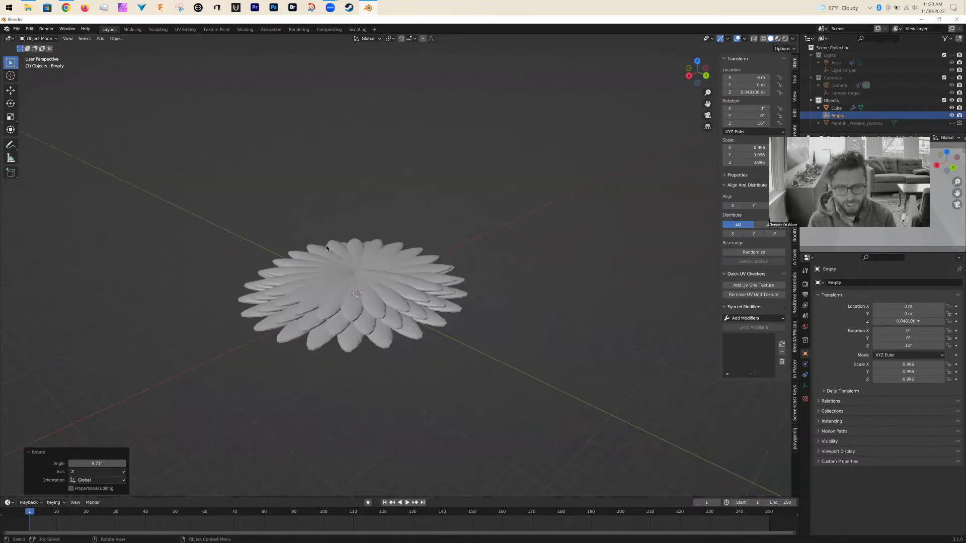
pyautogui.moveTo(407, 329); pyautogui.dragTo(379, 384, button='middle')
pyautogui.moveTo(395, 348)
pyautogui.mouseDown(button='middle')
pyautogui.moveTo(435, 321)
pyautogui.moveTo(387, 342)
pyautogui.mouseUp(button='middle')
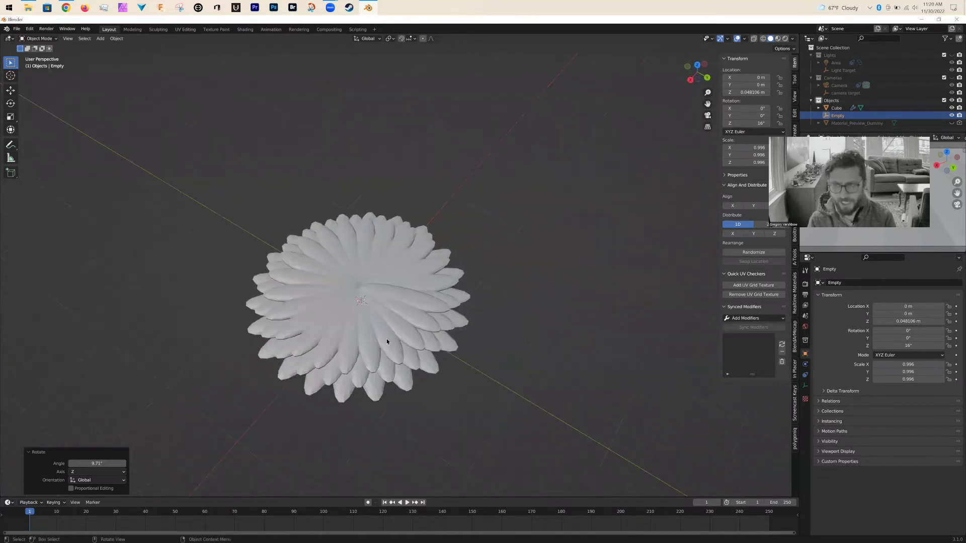
pyautogui.click(345, 313)
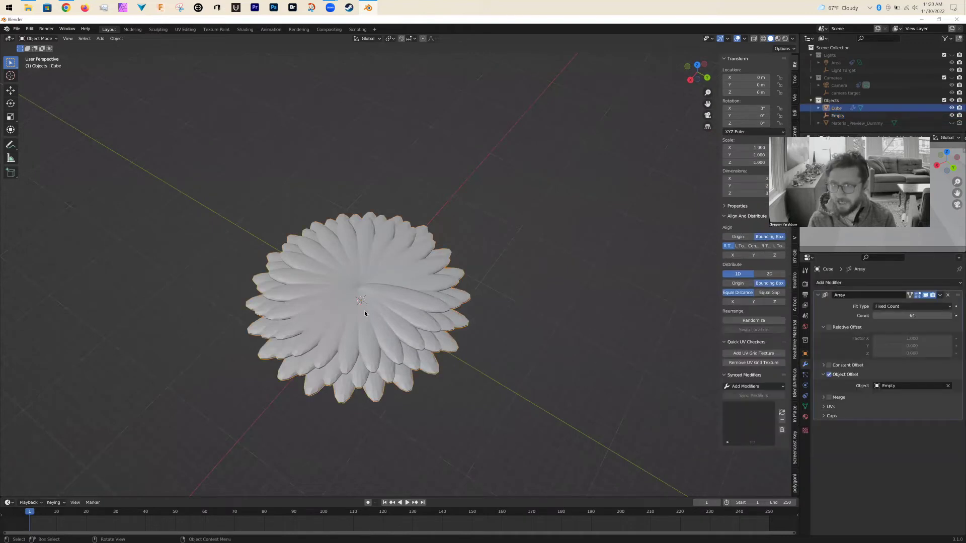
pyautogui.click(846, 117)
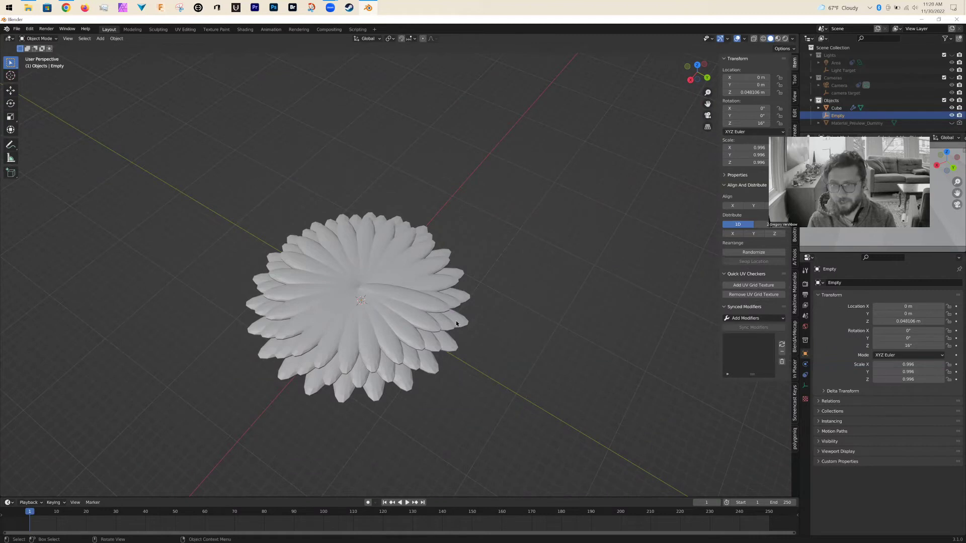
pyautogui.click(453, 447)
pyautogui.moveTo(416, 407); pyautogui.dragTo(424, 430, button='middle')
pyautogui.scroll(-4, 415, 347)
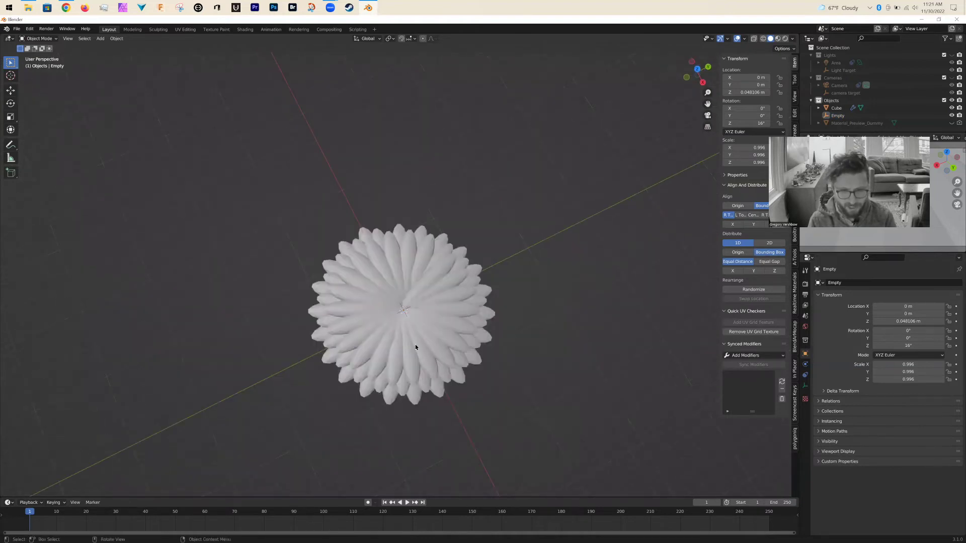
# Step: Enter Edit Mode on the arrayed petal object and turn off its Array modifier's viewport display
pyautogui.click(430, 362)
pyautogui.press('Tab')
pyautogui.moveTo(480, 354); pyautogui.dragTo(592, 336, button='middle')
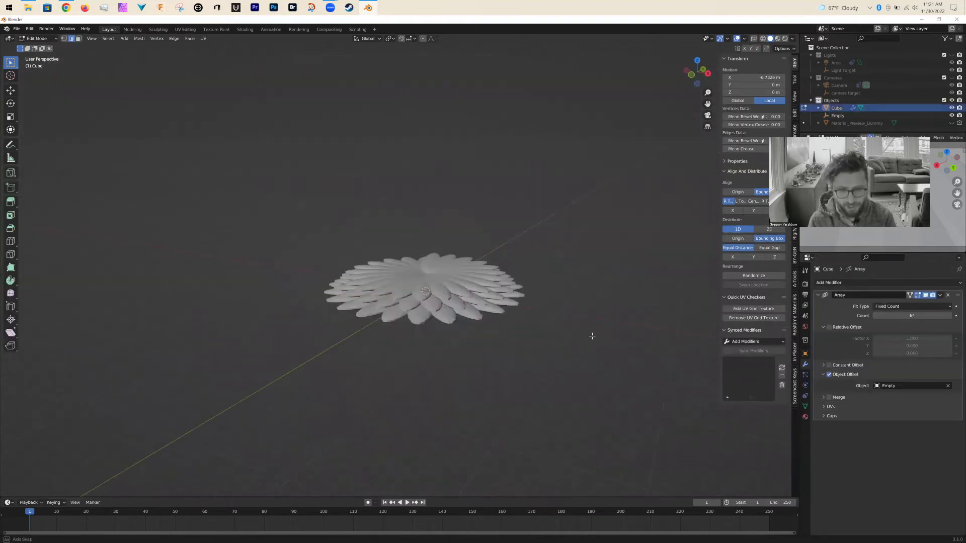
pyautogui.moveTo(404, 322); pyautogui.dragTo(569, 352, button='middle')
pyautogui.press('Tab')
pyautogui.press('Tab')
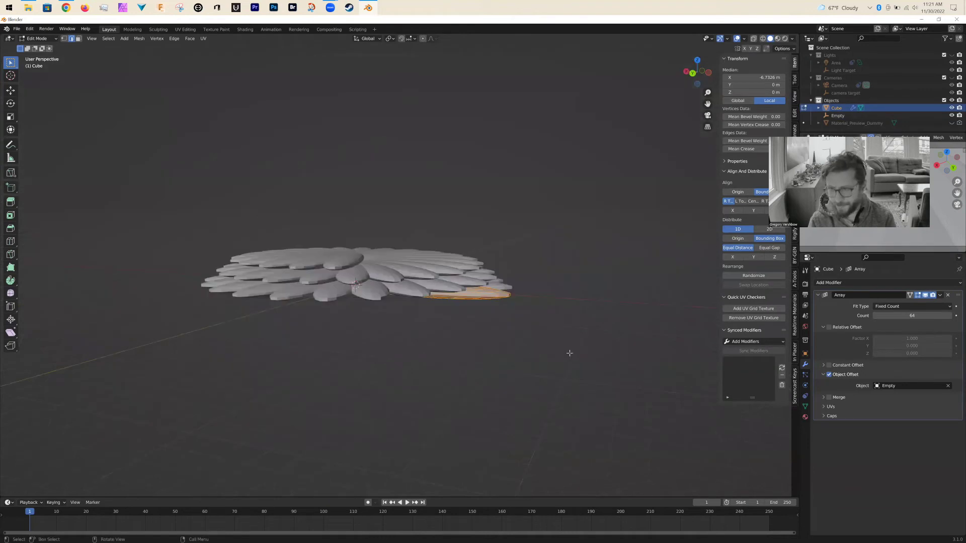
pyautogui.moveTo(502, 324); pyautogui.dragTo(513, 345, button='middle')
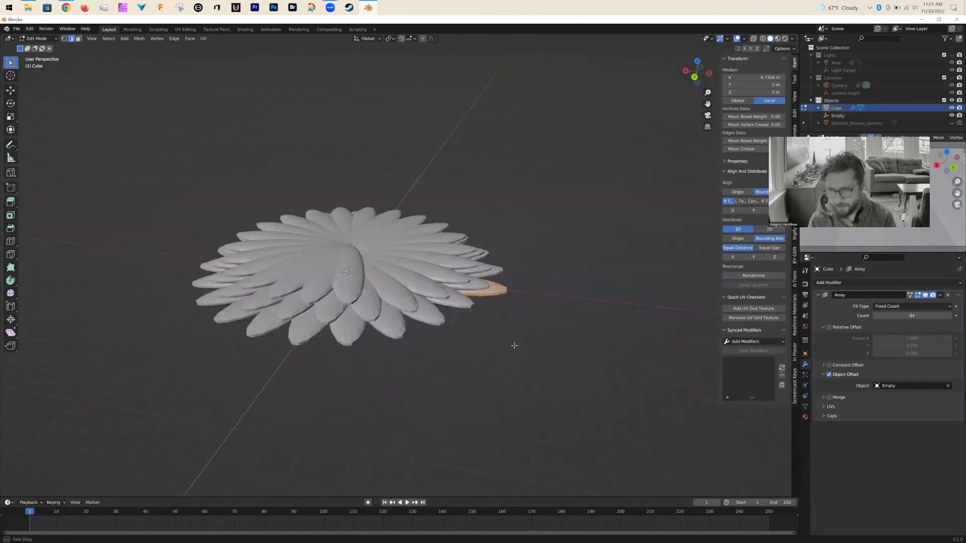
pyautogui.click(925, 296)
# Step: Switch to face selection and select the visible faces over the petal's outer two-thirds from the top view
pyautogui.scroll(3, 510, 362)
pyautogui.moveTo(462, 377); pyautogui.dragTo(559, 355, button='middle')
pyautogui.keyDown('shift'); pyautogui.moveTo(591, 326); pyautogui.dragTo(541, 386, button='middle'); pyautogui.keyUp('shift')
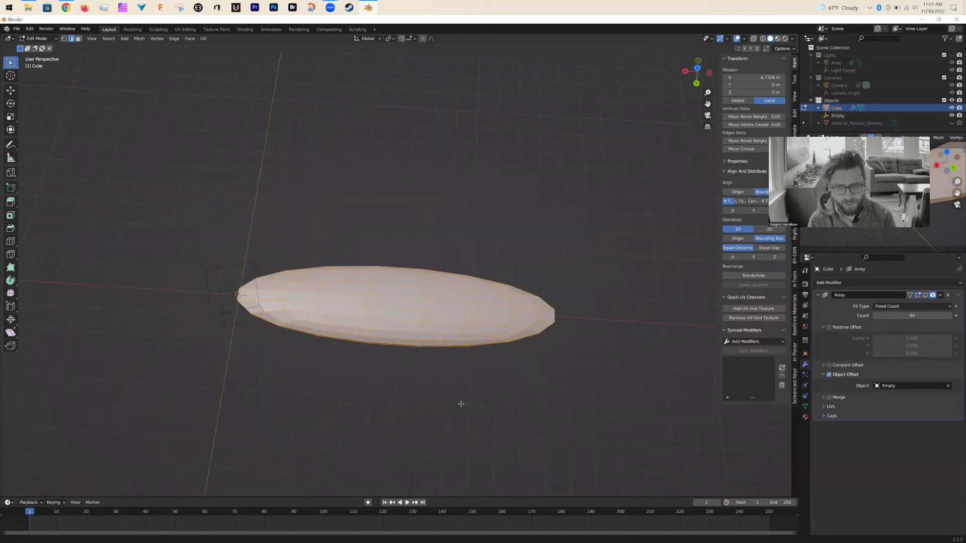
pyautogui.moveTo(460, 405); pyautogui.dragTo(473, 379, button='middle')
pyautogui.moveTo(663, 207); pyautogui.dragTo(669, 200, button='middle')
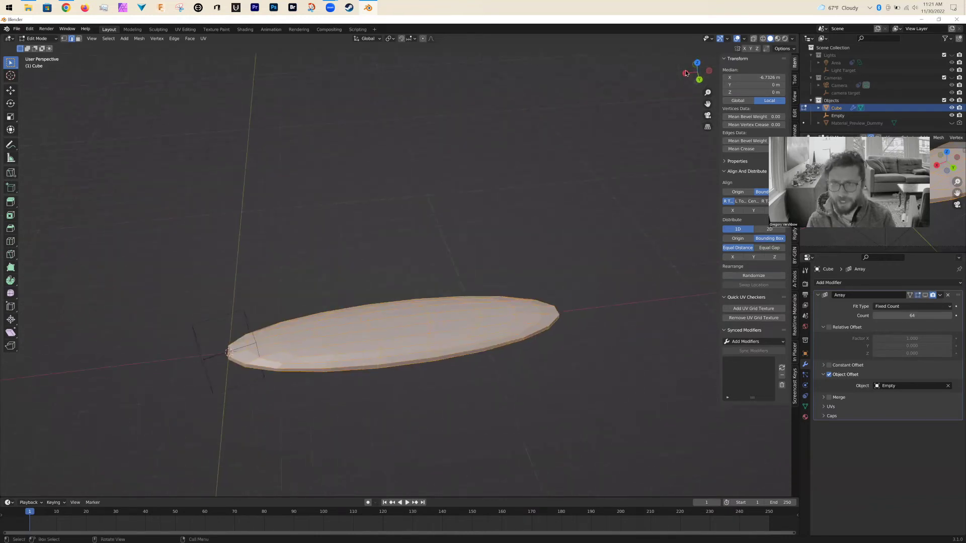
pyautogui.moveTo(699, 66); pyautogui.dragTo(721, 74)
pyautogui.press('KP_7')
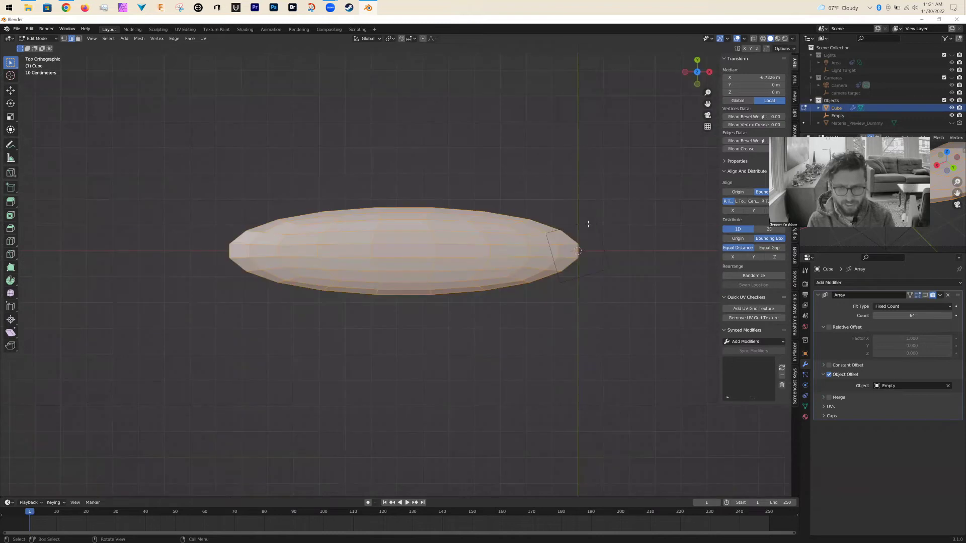
pyautogui.click(364, 435)
pyautogui.press('3')
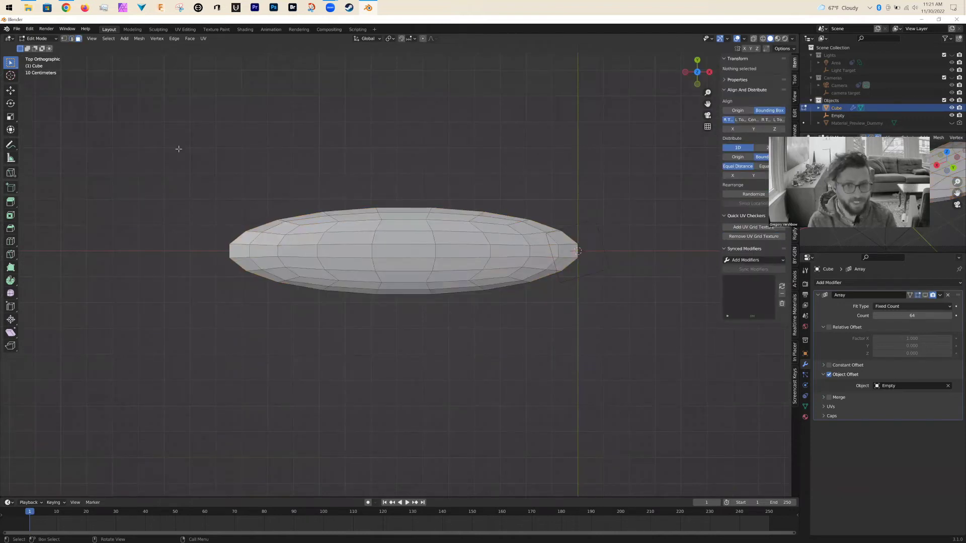
pyautogui.click(698, 73)
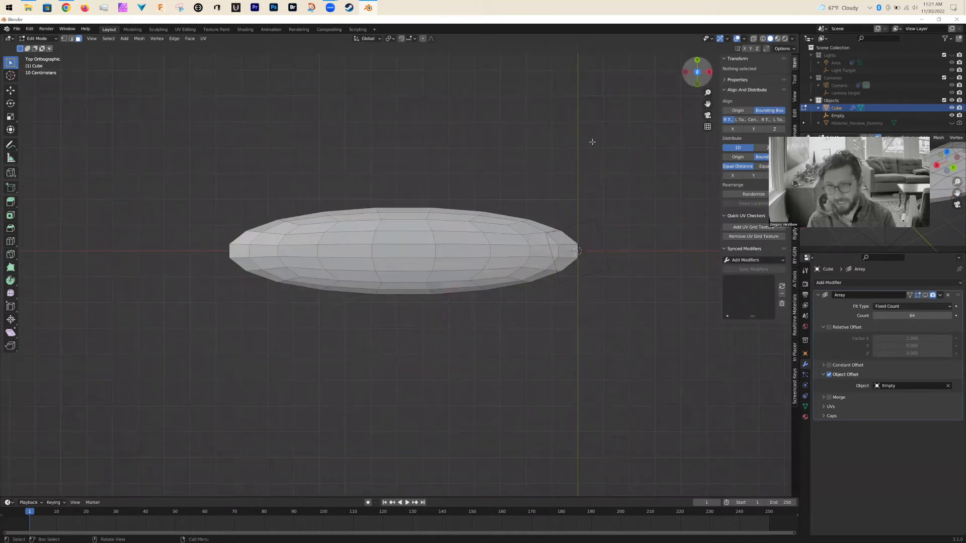
pyautogui.moveTo(164, 153); pyautogui.dragTo(461, 378)
# Step: Examine the face selection on the petal from above, below and both ends
pyautogui.moveTo(436, 443); pyautogui.dragTo(431, 371, button='middle')
pyautogui.moveTo(439, 316); pyautogui.dragTo(440, 292, button='middle')
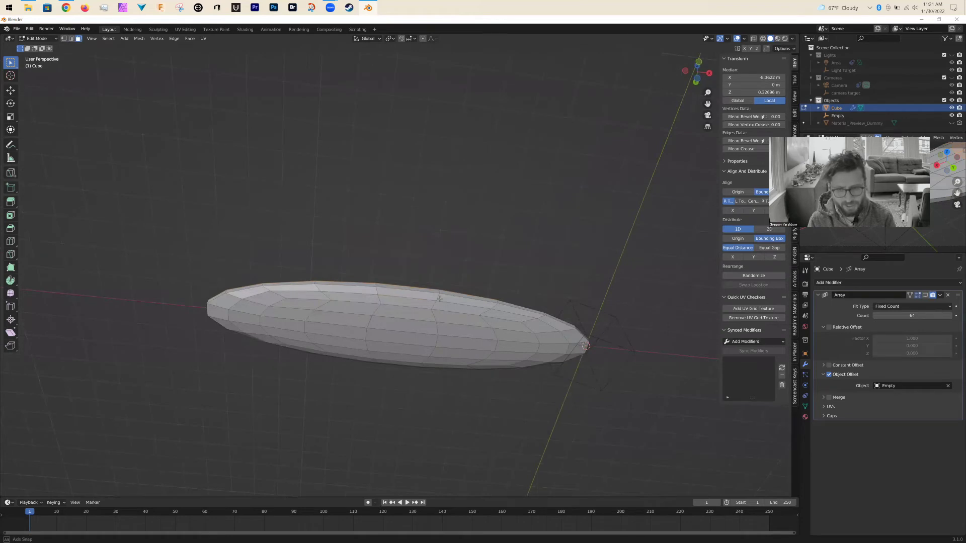
pyautogui.moveTo(426, 378); pyautogui.dragTo(492, 378, button='middle')
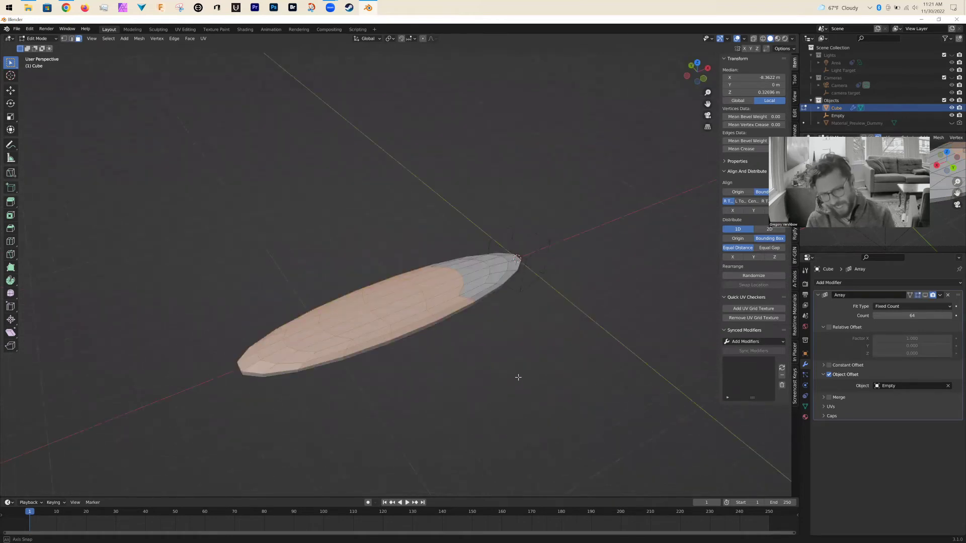
pyautogui.moveTo(574, 371); pyautogui.dragTo(584, 393, button='middle')
pyautogui.moveTo(508, 370); pyautogui.dragTo(429, 384, button='middle')
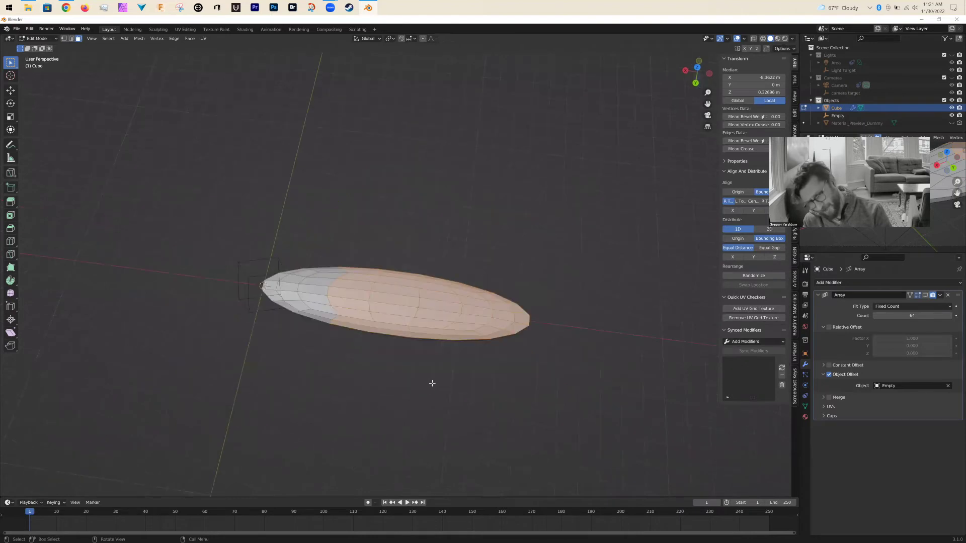
pyautogui.scroll(4, 435, 398)
pyautogui.scroll(-3, 411, 394)
pyautogui.moveTo(412, 370); pyautogui.dragTo(421, 387, button='middle')
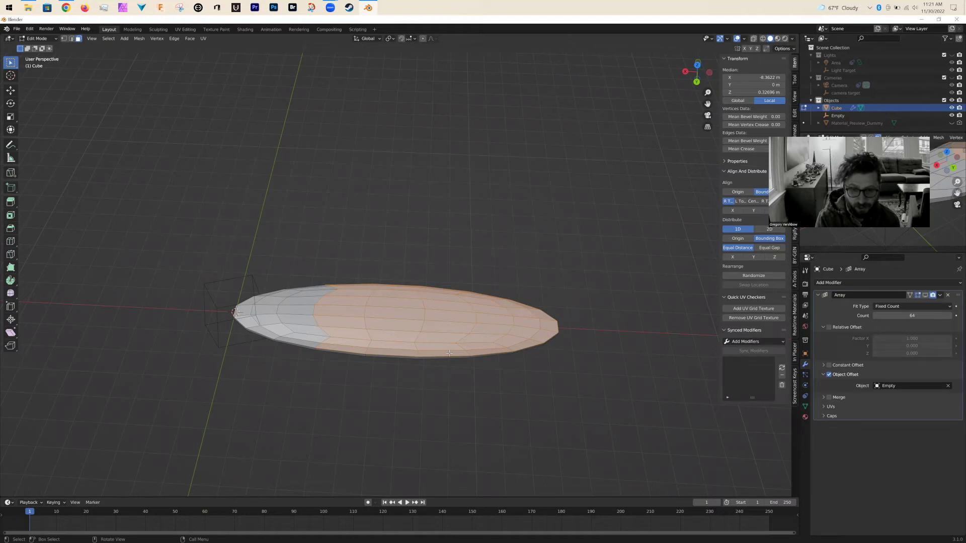
# Step: Apply Checker Deselect to the selected petal faces so only alternating faces stay selected
pyautogui.press('F3')
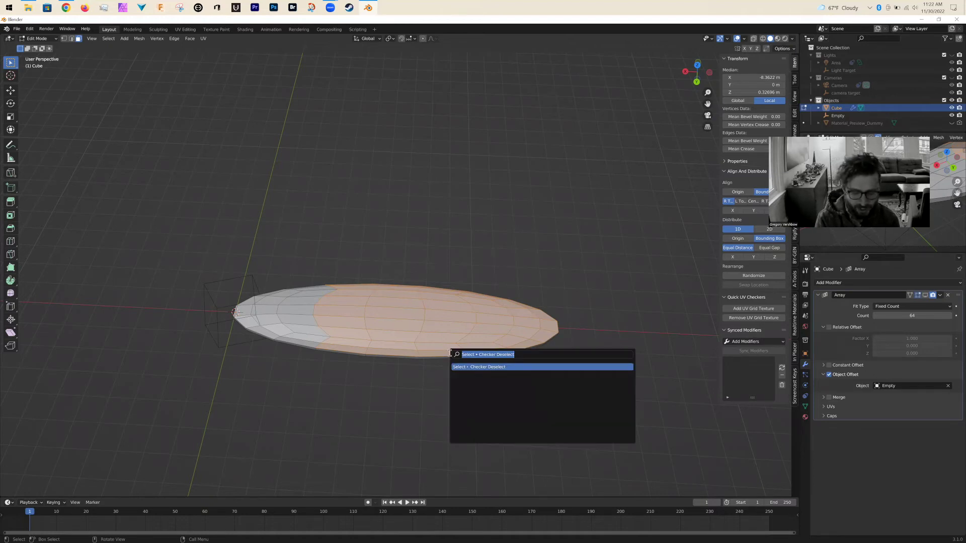
pyautogui.write('check')
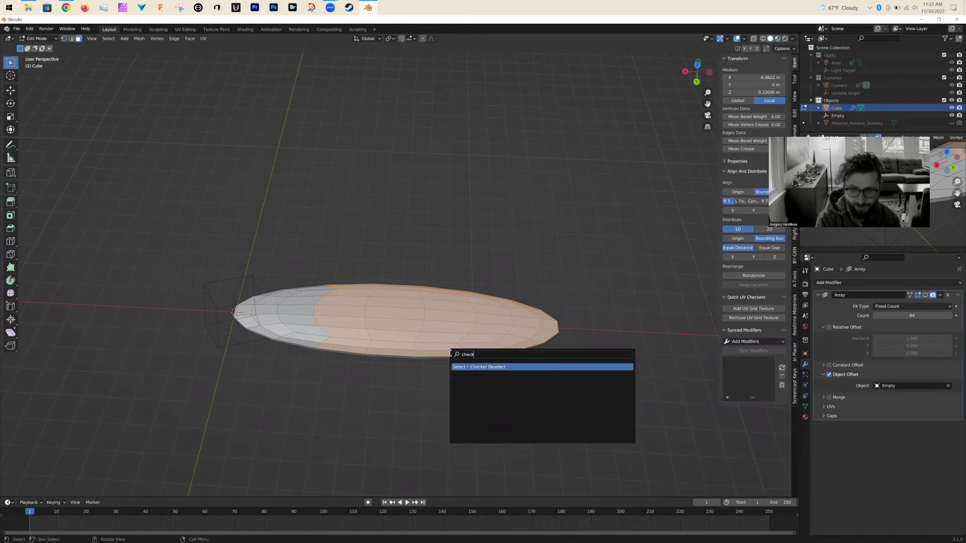
pyautogui.click(502, 366)
pyautogui.moveTo(547, 406); pyautogui.dragTo(548, 317, button='middle')
pyautogui.moveTo(501, 370); pyautogui.dragTo(337, 355, button='middle')
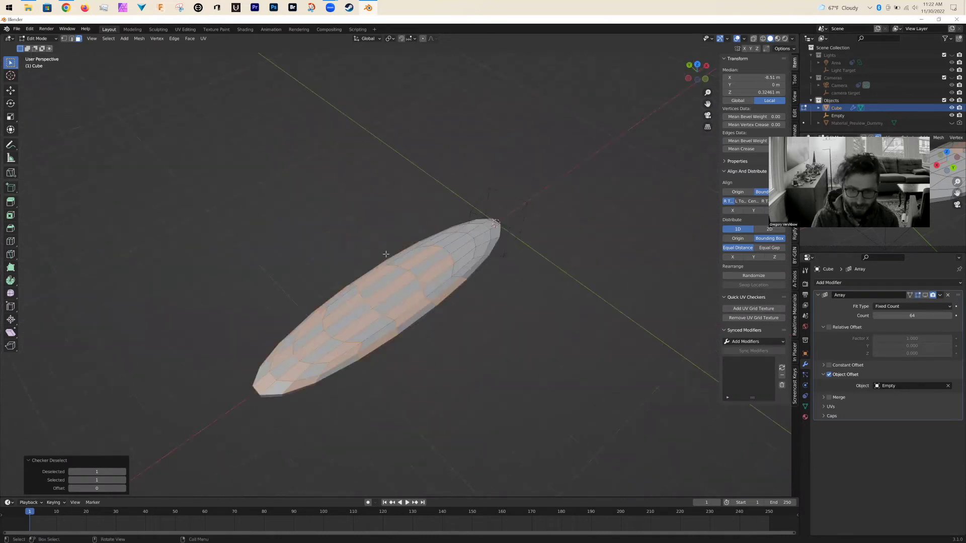
pyautogui.moveTo(356, 416); pyautogui.dragTo(458, 425, button='middle')
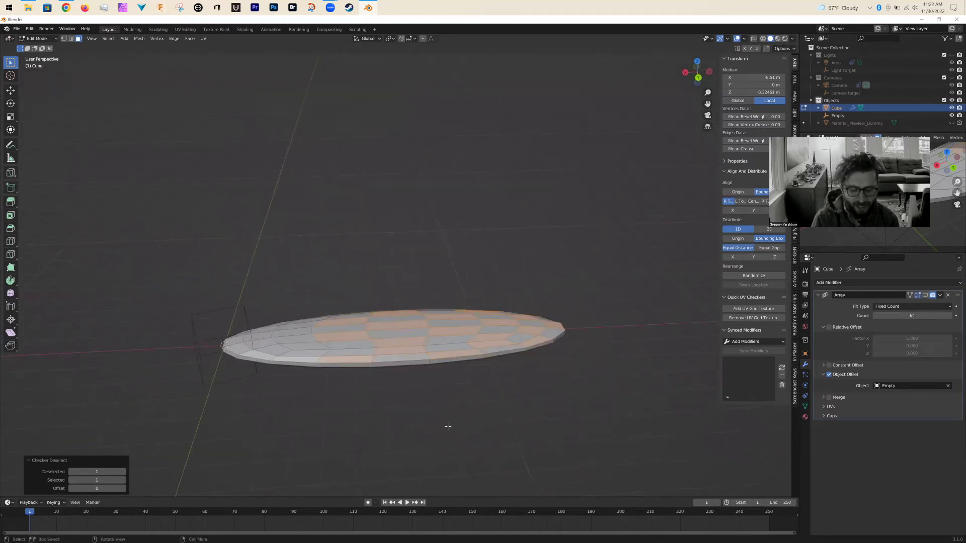
# Step: Try extruding the checkered faces as one region by about 3.68 m, and undo the extrusion
pyautogui.press('e')
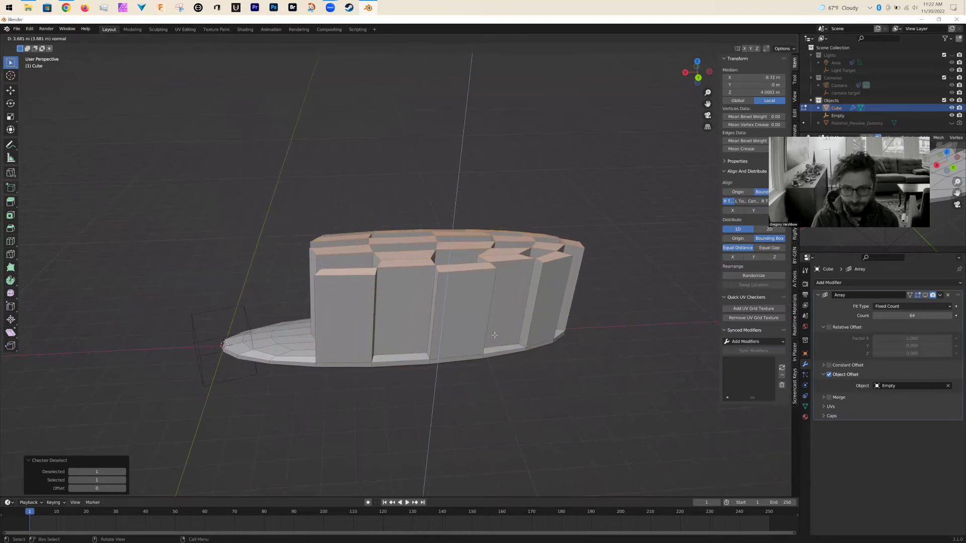
pyautogui.click(519, 370)
pyautogui.moveTo(518, 370); pyautogui.dragTo(507, 370, button='middle')
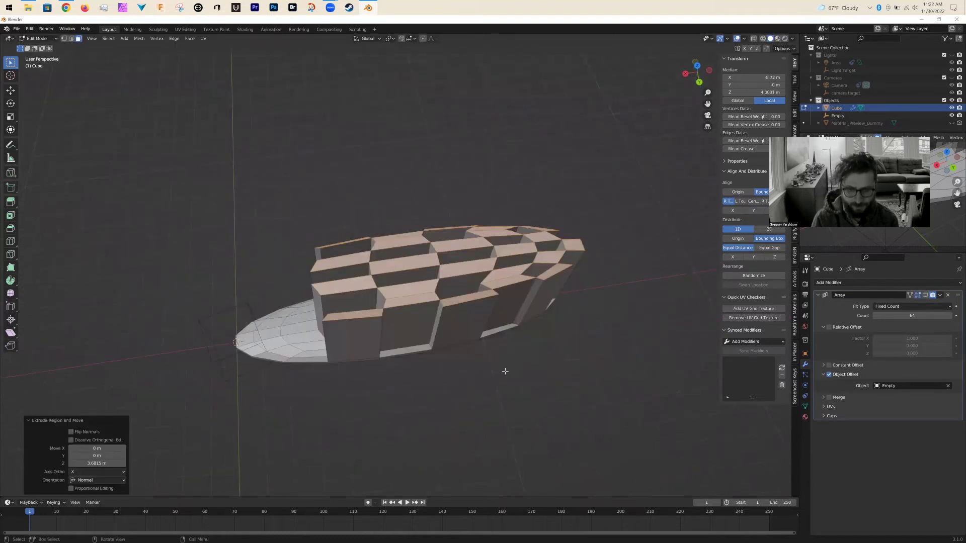
pyautogui.hotkey('ctrl', 'z')
# Step: Extrude the checkered petal faces outward with Extrude Individual Faces
pyautogui.keyDown('alt'); pyautogui.moveTo(473, 378); pyautogui.dragTo(487, 360); pyautogui.keyUp('alt')
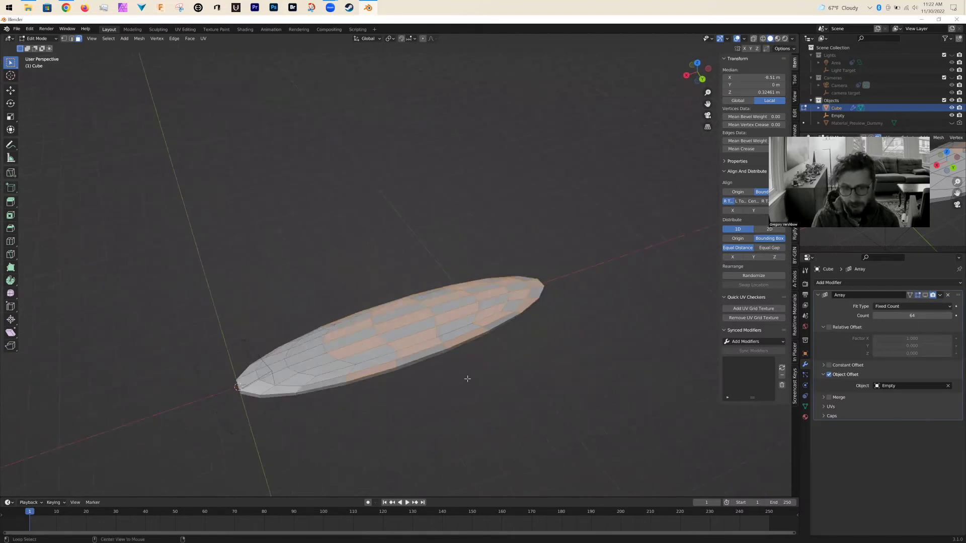
pyautogui.hotkey('alt', 'e')
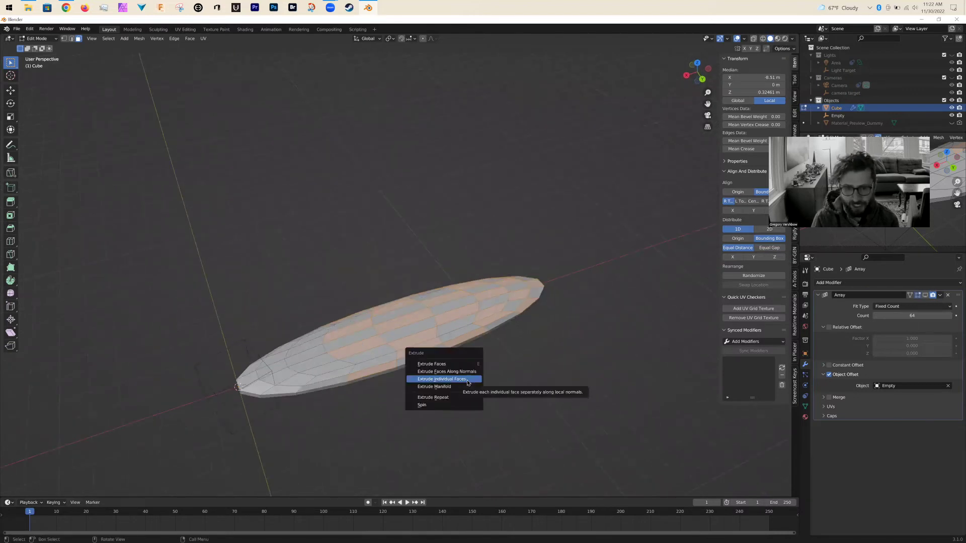
pyautogui.click(442, 379)
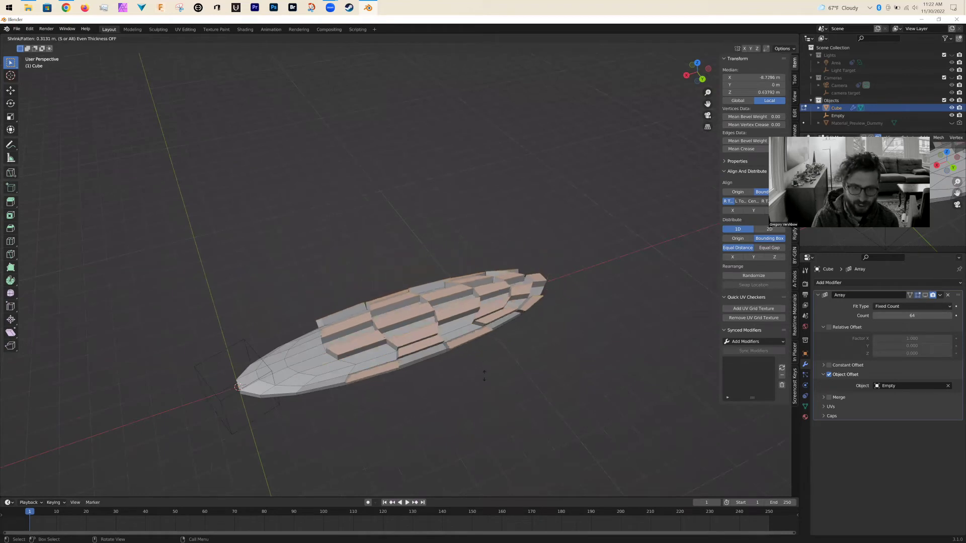
pyautogui.click(500, 385)
pyautogui.moveTo(500, 386); pyautogui.dragTo(429, 368, button='middle')
# Step: Move a face near the outer end of the petal's underside down about 1.28 m along Z, using smooth proportional editing sized about 5.05
pyautogui.moveTo(386, 344); pyautogui.dragTo(395, 425, button='middle')
pyautogui.moveTo(336, 345); pyautogui.dragTo(328, 237, button='middle')
pyautogui.moveTo(345, 281); pyautogui.dragTo(409, 228, button='middle')
pyautogui.click(410, 221)
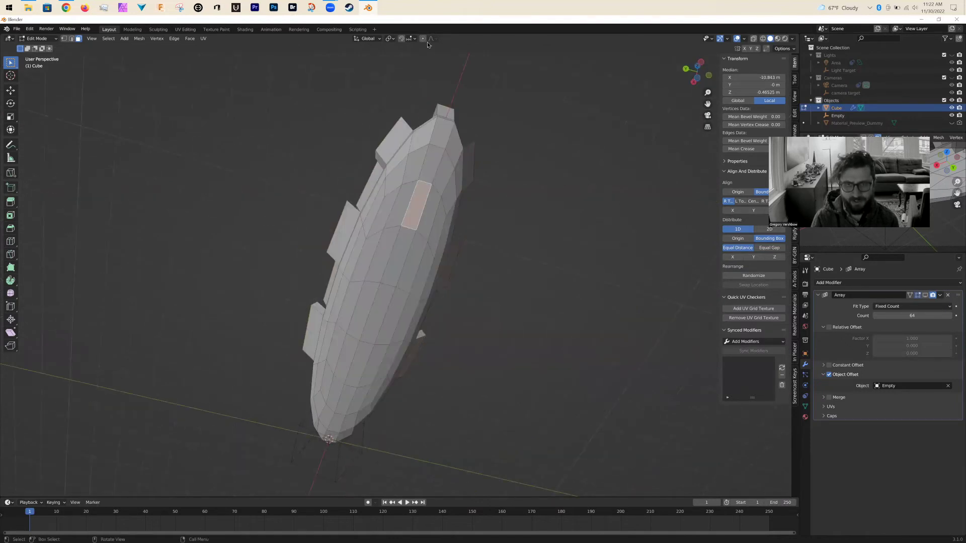
pyautogui.press('o')
pyautogui.moveTo(432, 263); pyautogui.dragTo(626, 118, button='middle')
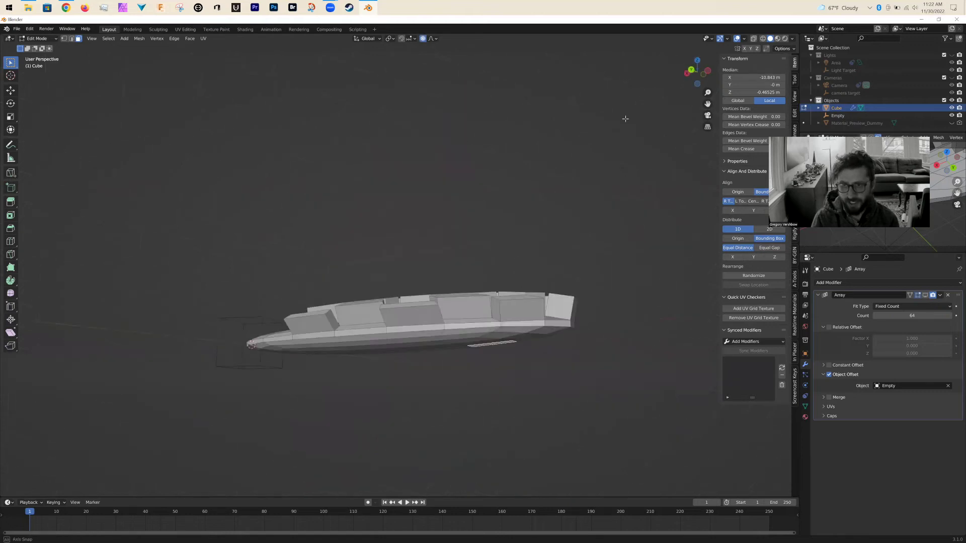
pyautogui.click(693, 70)
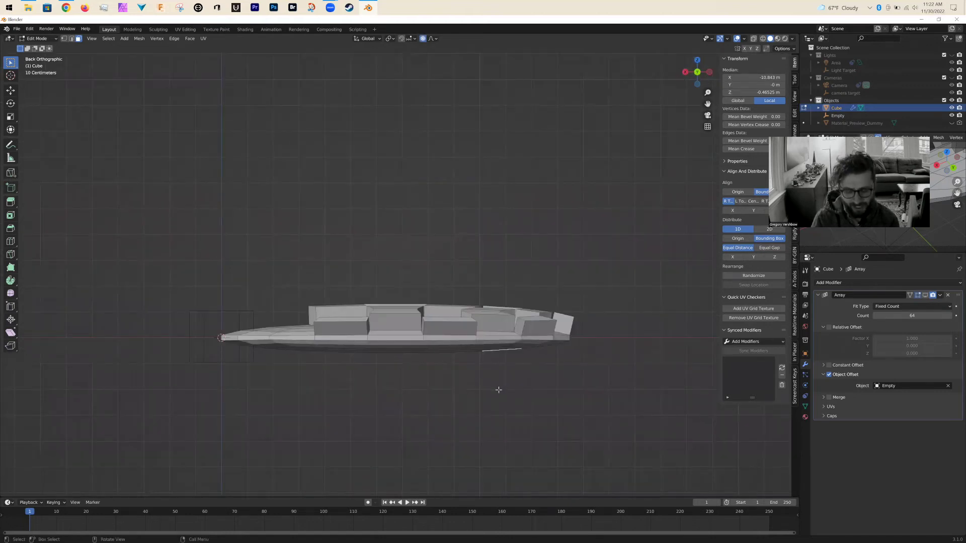
pyautogui.press('g')
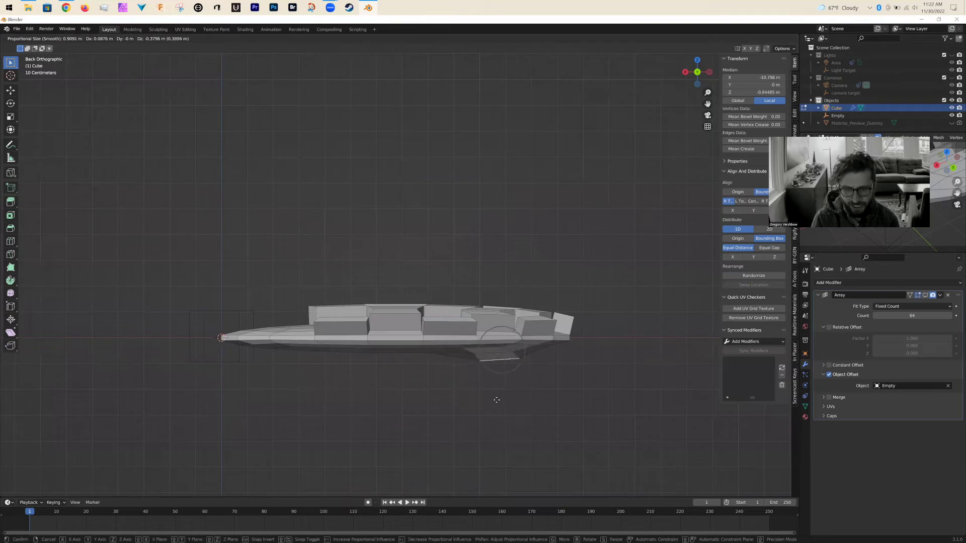
pyautogui.scroll(-13, 498, 405)
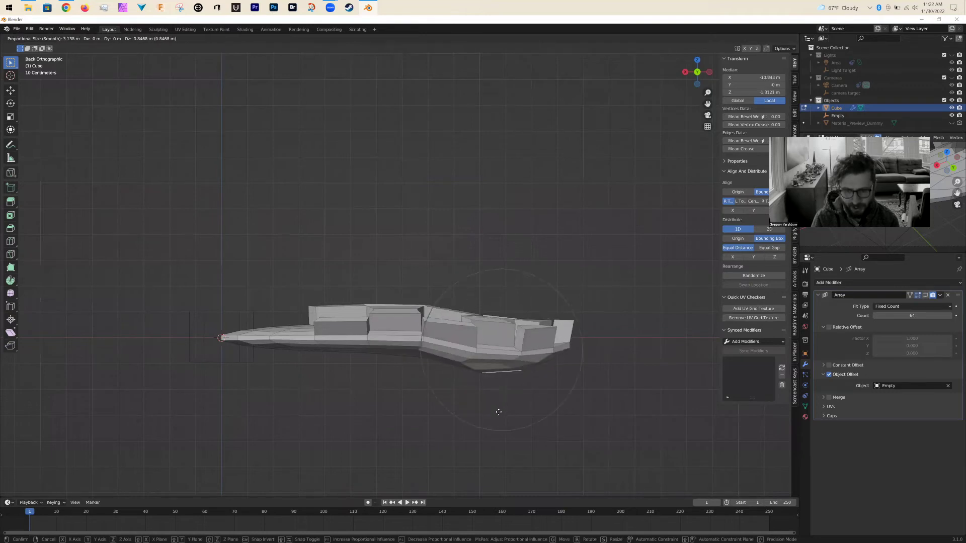
pyautogui.scroll(-2, 499, 412)
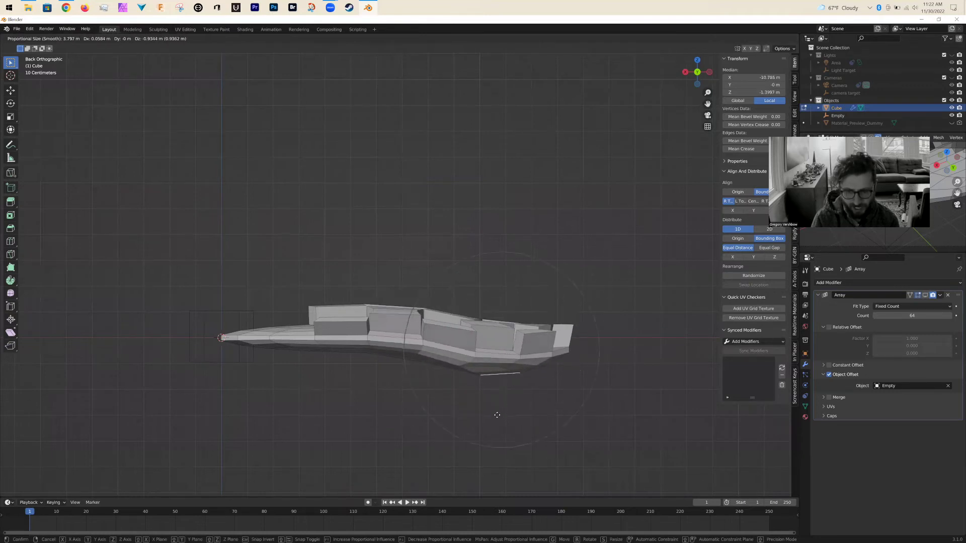
pyautogui.scroll(-4, 497, 412)
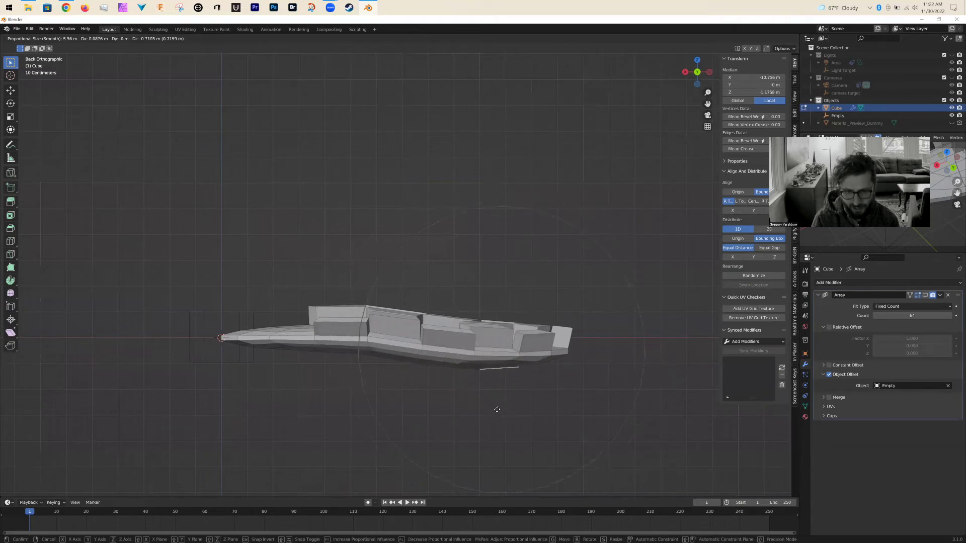
pyautogui.press('z')
pyautogui.scroll(1, 418, 421)
pyautogui.click(440, 423)
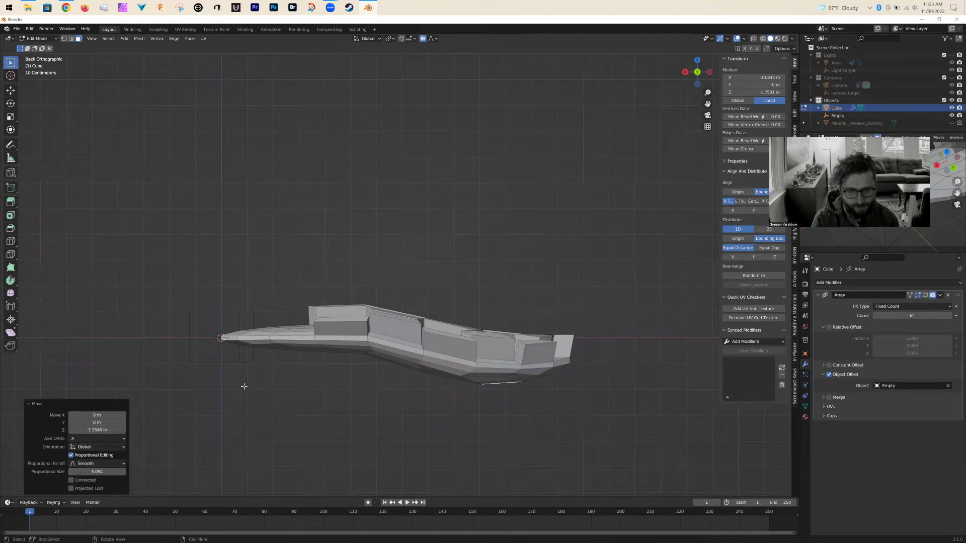
# Step: Bend the petal by rotating its base end face 112° with proportional size about 14.42, and turn off proportional editing
pyautogui.moveTo(209, 362); pyautogui.dragTo(339, 384, button='middle')
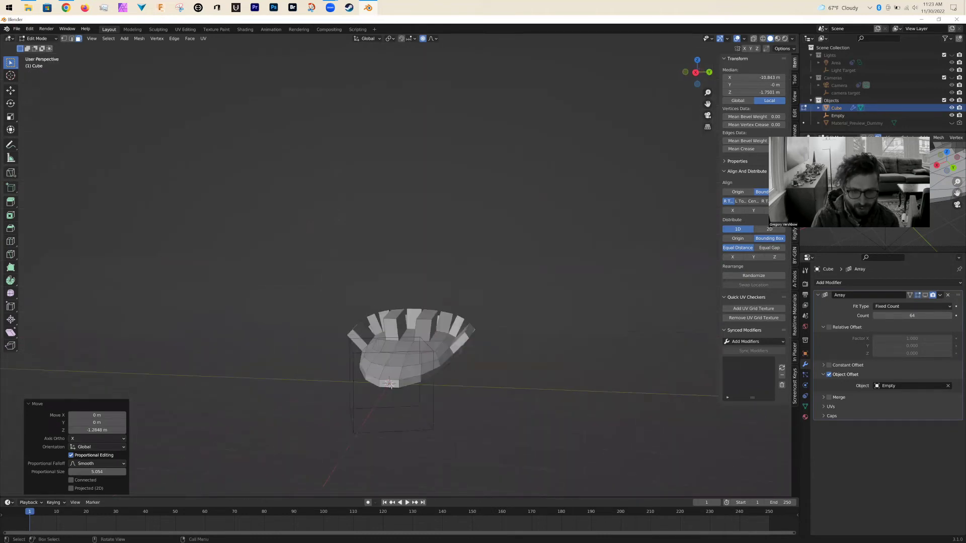
pyautogui.click(389, 385)
pyautogui.moveTo(507, 405); pyautogui.dragTo(487, 418, button='middle')
pyautogui.press('r')
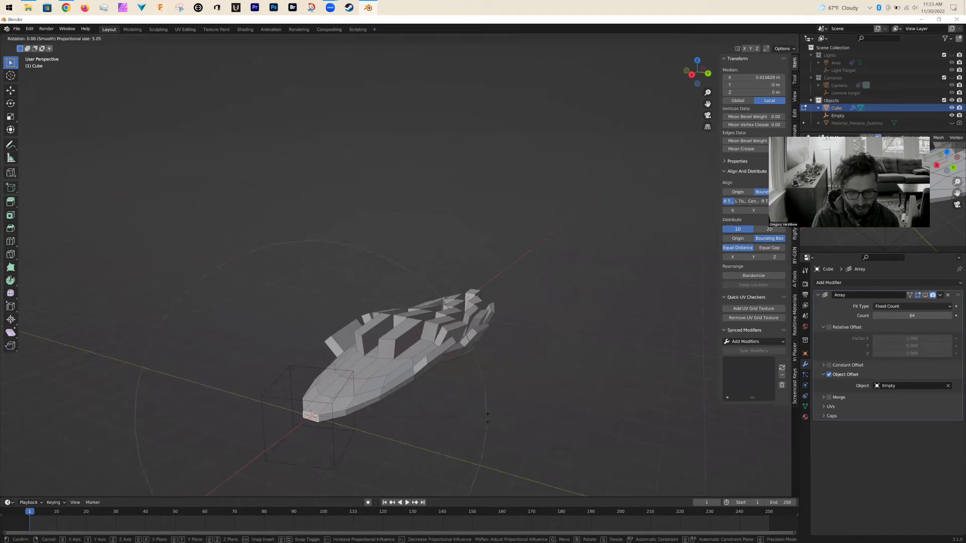
pyautogui.scroll(-2, 428, 339)
pyautogui.scroll(-9, 387, 312)
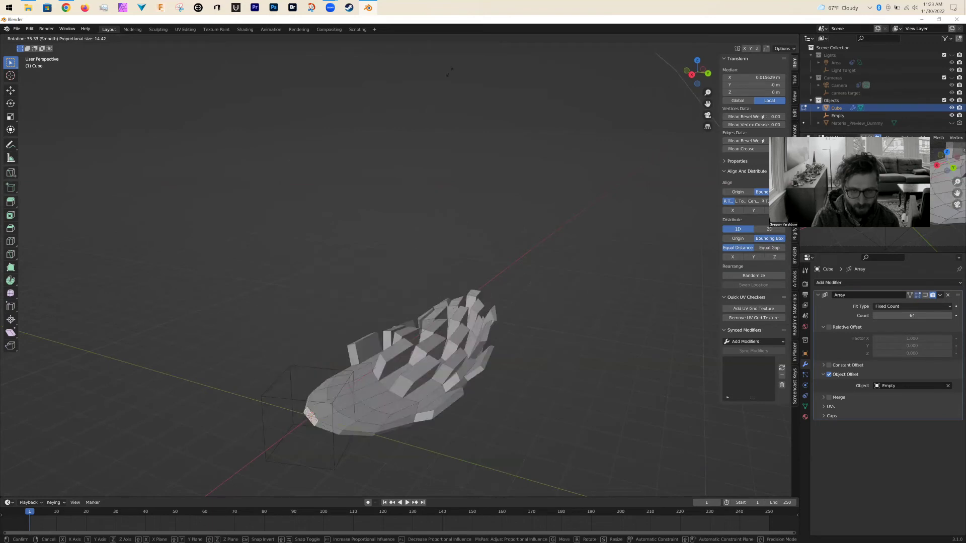
pyautogui.click(485, 437)
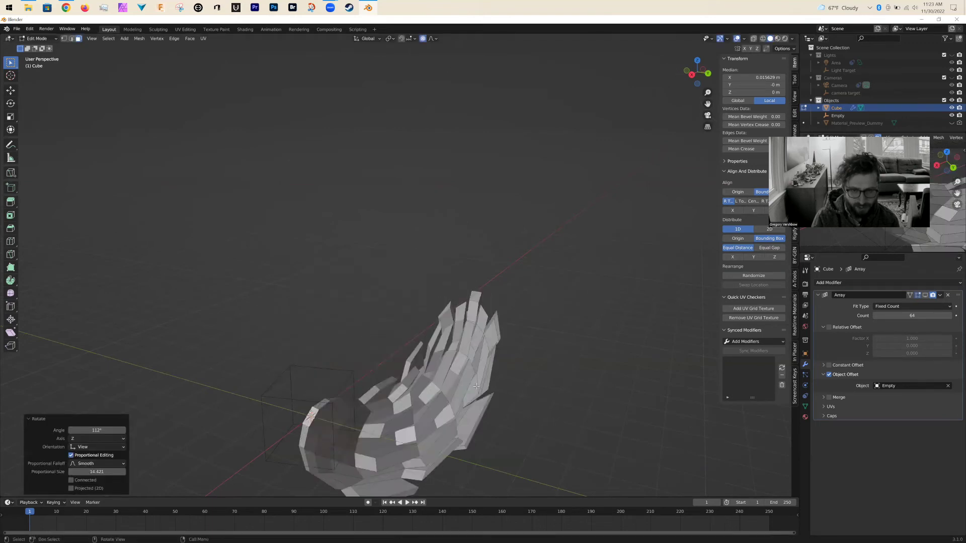
pyautogui.moveTo(476, 386); pyautogui.dragTo(473, 372, button='middle')
pyautogui.moveTo(537, 386); pyautogui.dragTo(513, 418, button='middle')
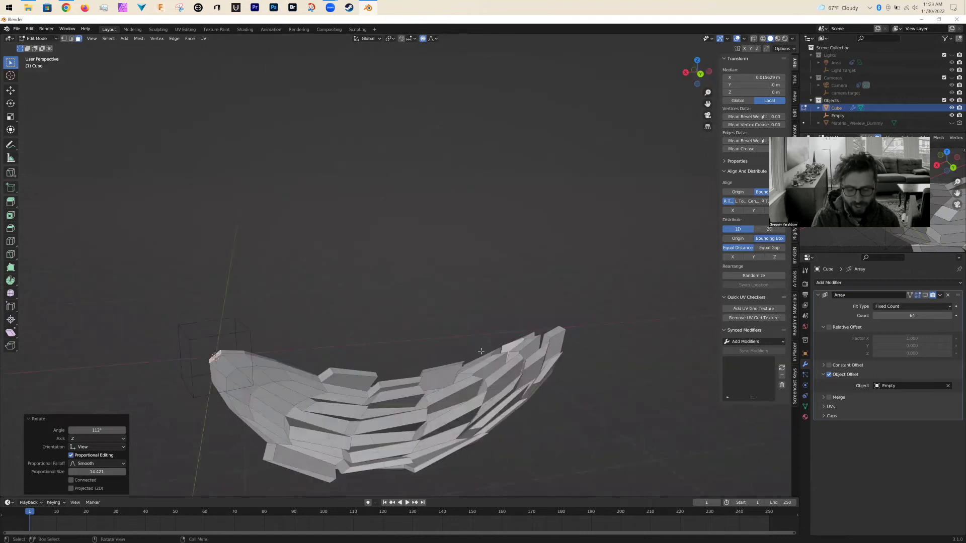
pyautogui.press('o')
pyautogui.moveTo(508, 436); pyautogui.dragTo(373, 393, button='middle')
pyautogui.scroll(-3, 492, 412)
pyautogui.moveTo(406, 286); pyautogui.dragTo(418, 251, button='middle')
pyautogui.press('a')
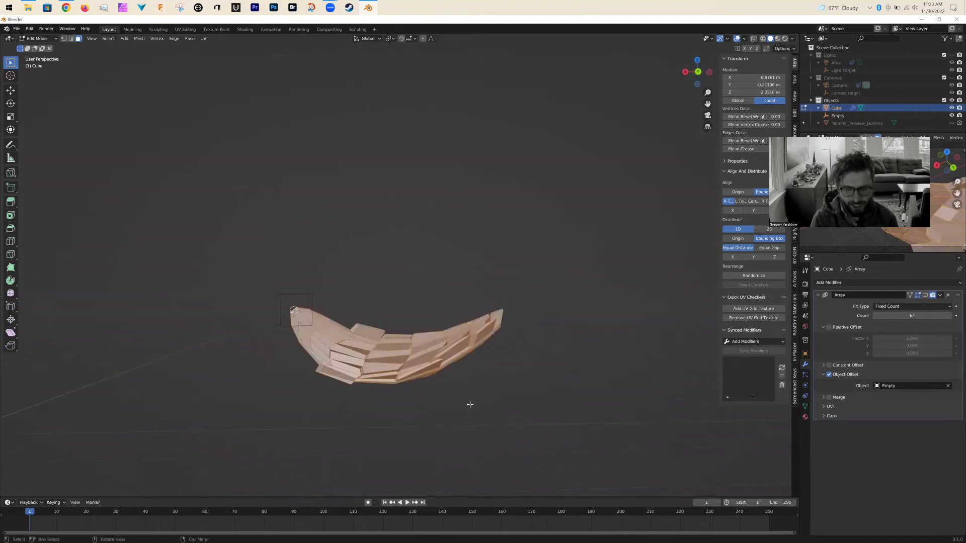
pyautogui.press('r')
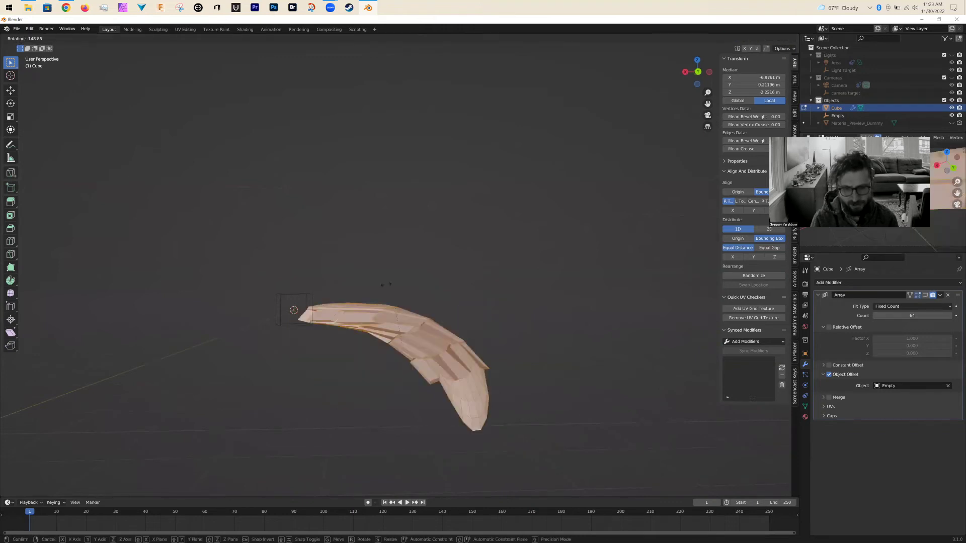
pyautogui.rightClick(418, 352)
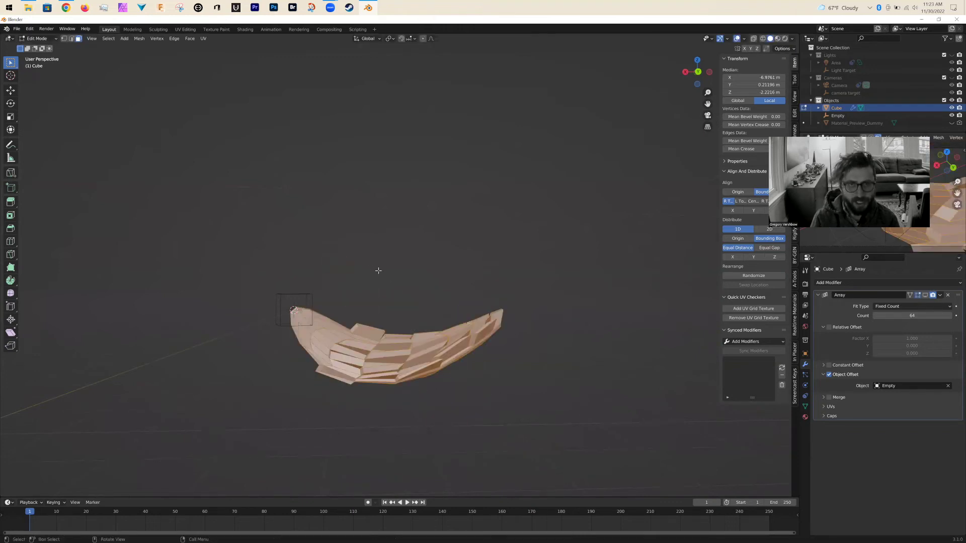
# Step: Rotate the whole petal object upward by about 54° around the view axis in Object Mode and apply its rotation
pyautogui.moveTo(381, 280); pyautogui.dragTo(384, 300, button='middle')
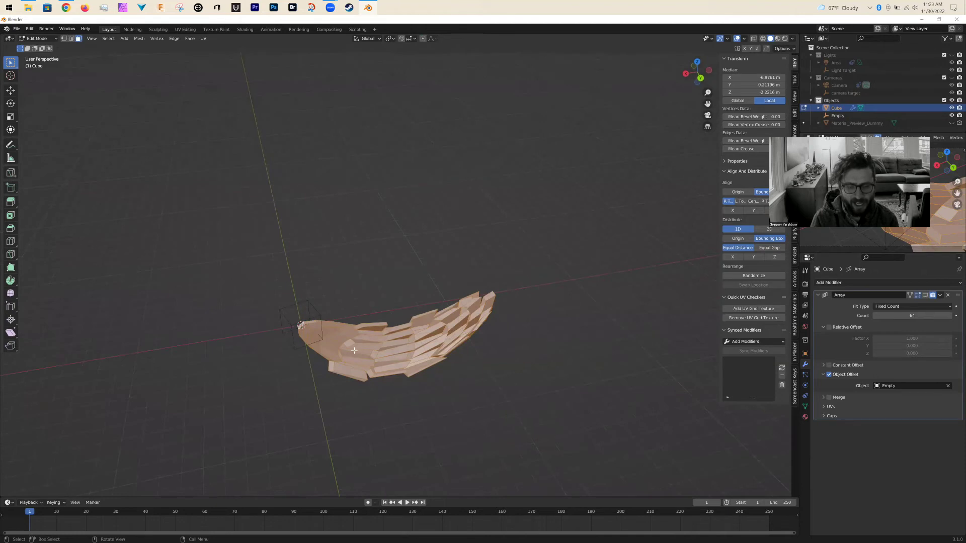
pyautogui.scroll(1, 355, 351)
pyautogui.moveTo(345, 317); pyautogui.dragTo(379, 279, button='middle')
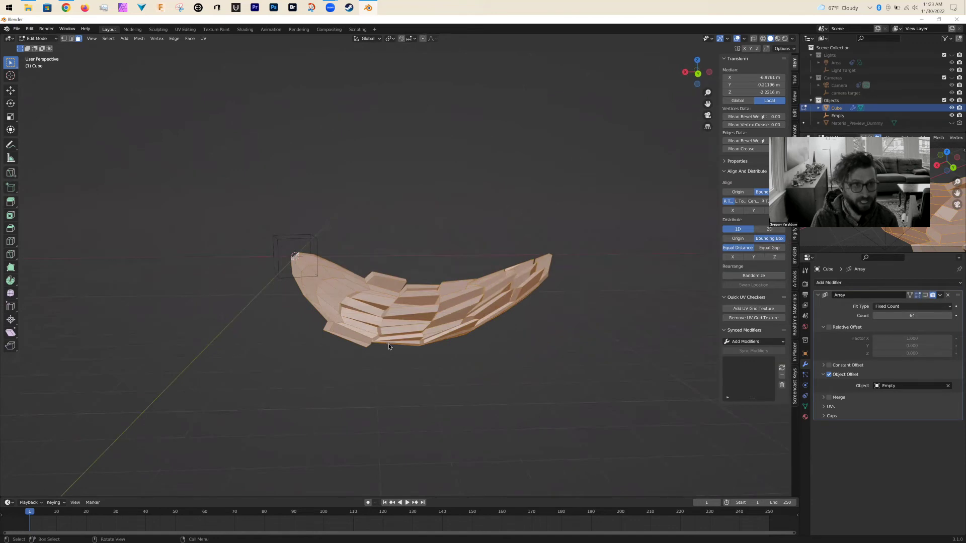
pyautogui.press('Tab')
pyautogui.press('r')
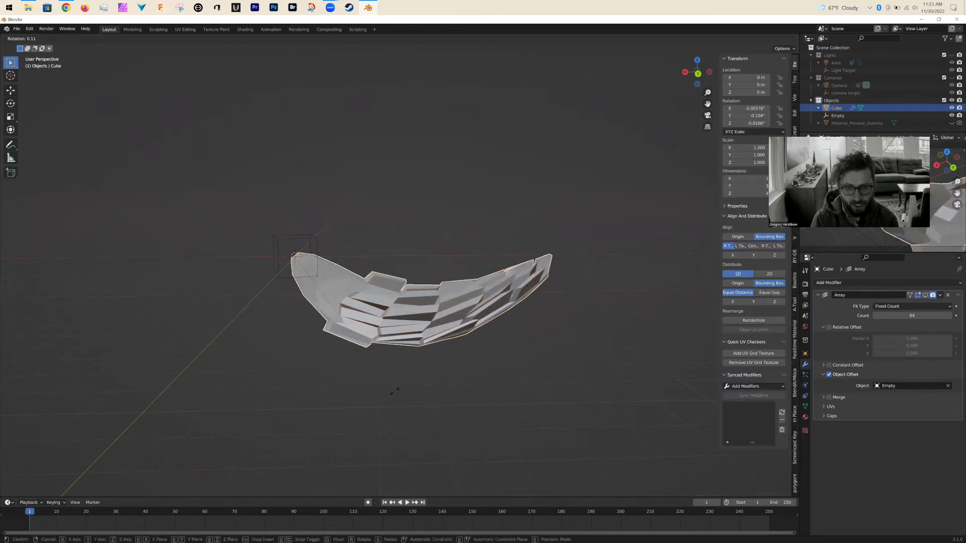
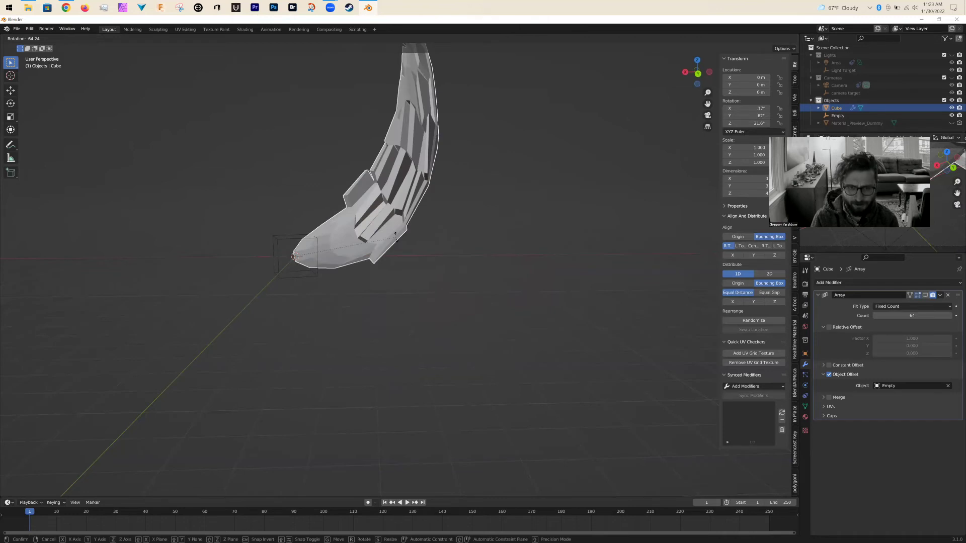
pyautogui.click(401, 259)
pyautogui.moveTo(482, 252); pyautogui.dragTo(447, 249, button='middle')
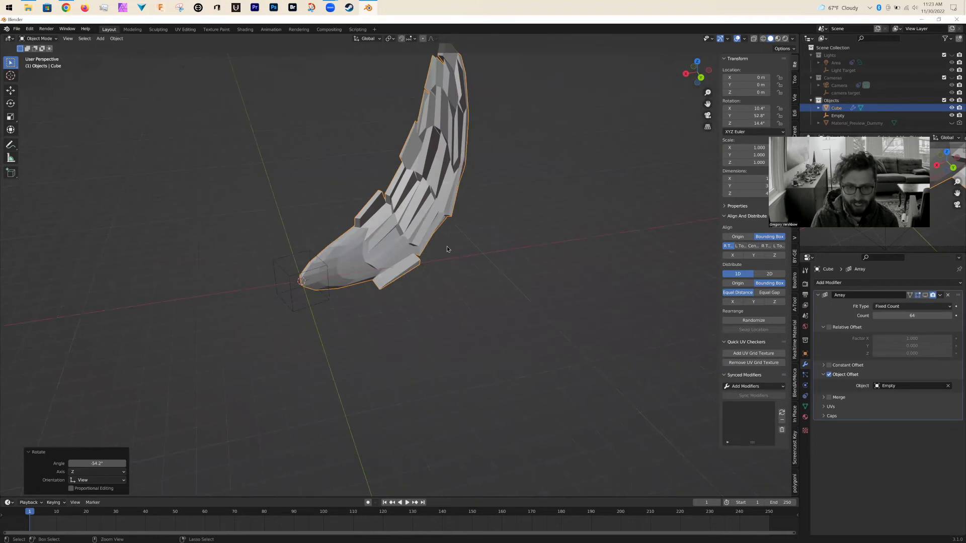
pyautogui.hotkey('ctrl', 'a')
pyautogui.click(423, 230)
# Step: Temporarily show the Array modifier in the viewport, examine the arrayed petals from above and the side, and hide it again
pyautogui.moveTo(456, 336); pyautogui.dragTo(392, 300, button='middle')
pyautogui.scroll(-5, 420, 304)
pyautogui.moveTo(473, 279); pyautogui.dragTo(507, 295, button='middle')
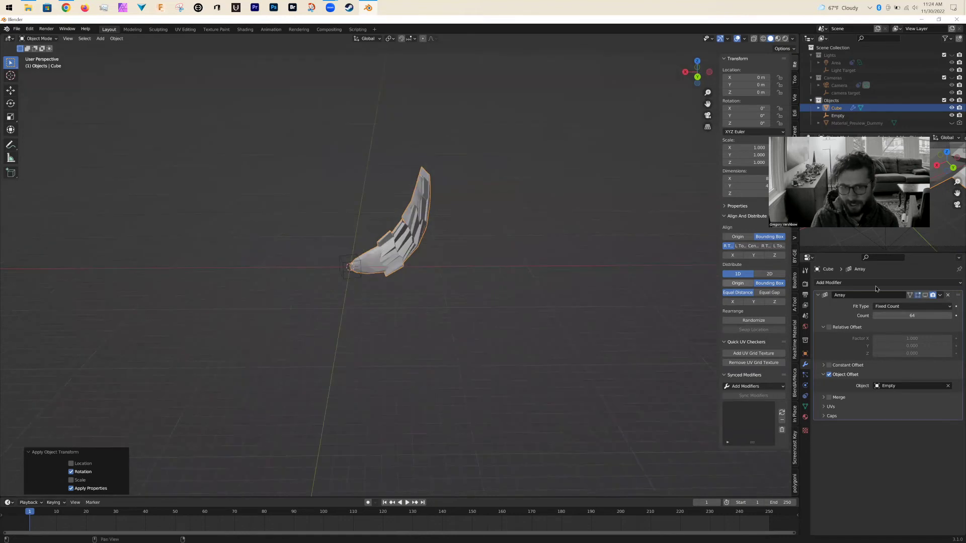
pyautogui.click(926, 297)
pyautogui.moveTo(510, 257); pyautogui.dragTo(519, 301, button='middle')
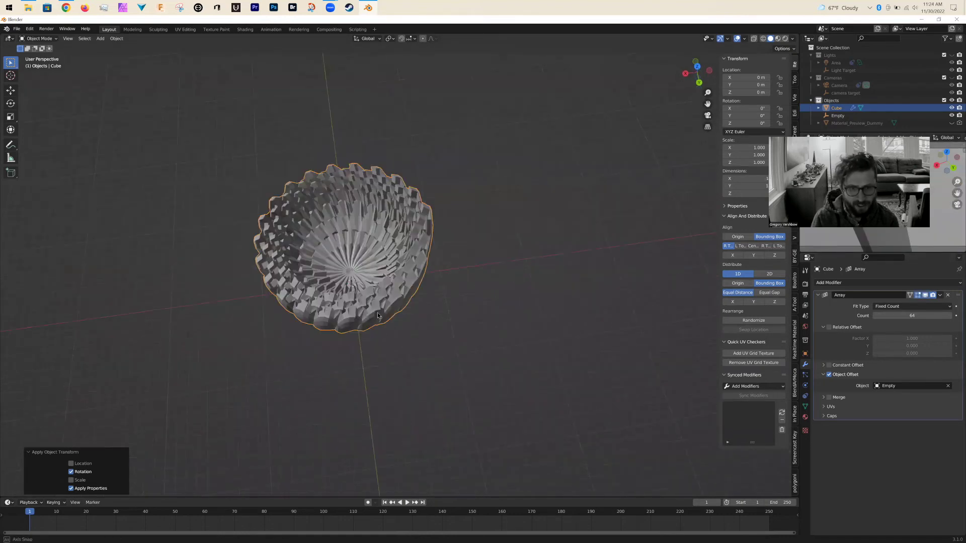
pyautogui.scroll(6, 383, 302)
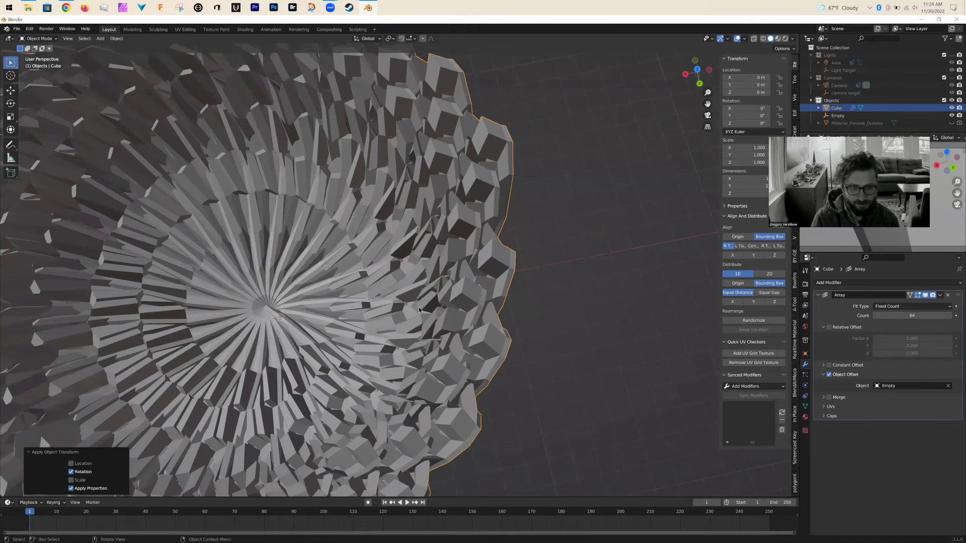
pyautogui.moveTo(428, 307); pyautogui.dragTo(419, 307, button='middle')
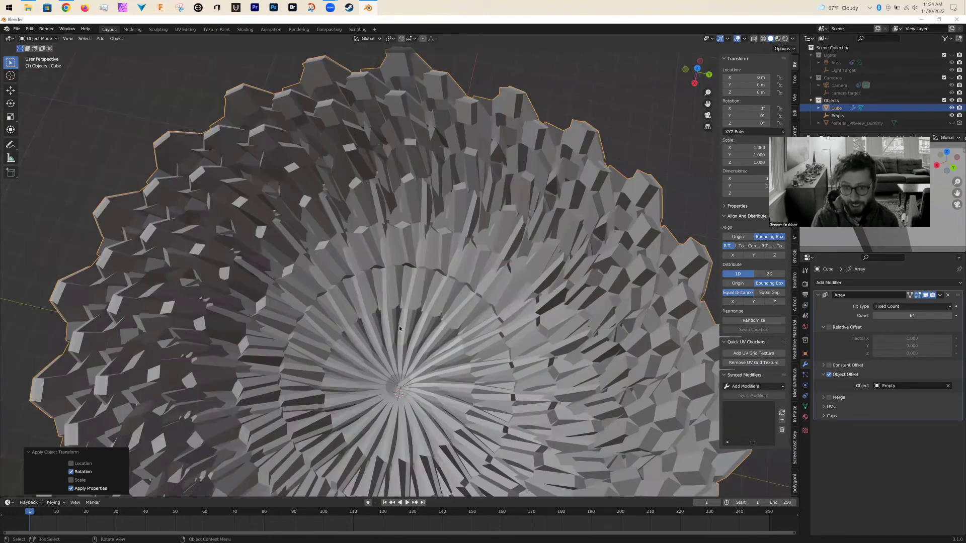
pyautogui.moveTo(707, 305); pyautogui.dragTo(689, 288, button='middle')
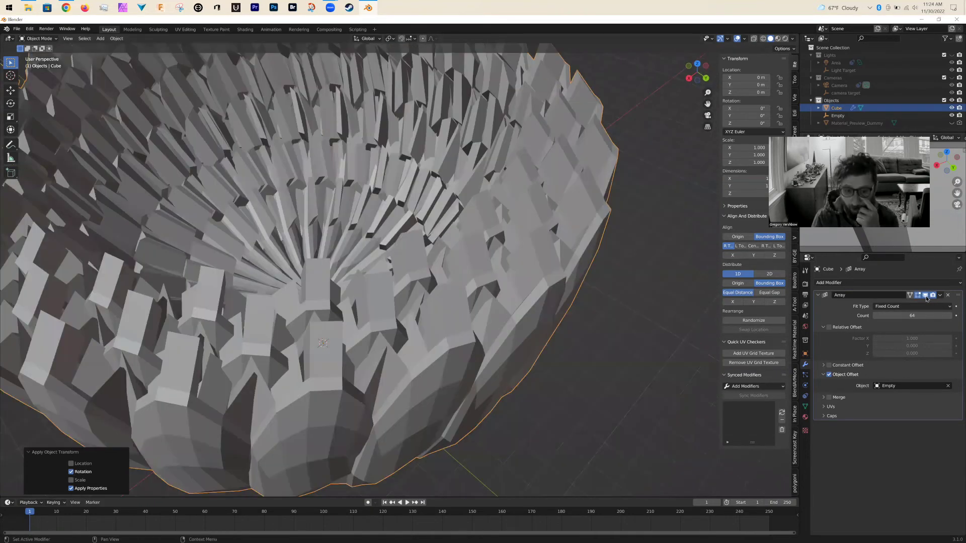
pyautogui.click(926, 295)
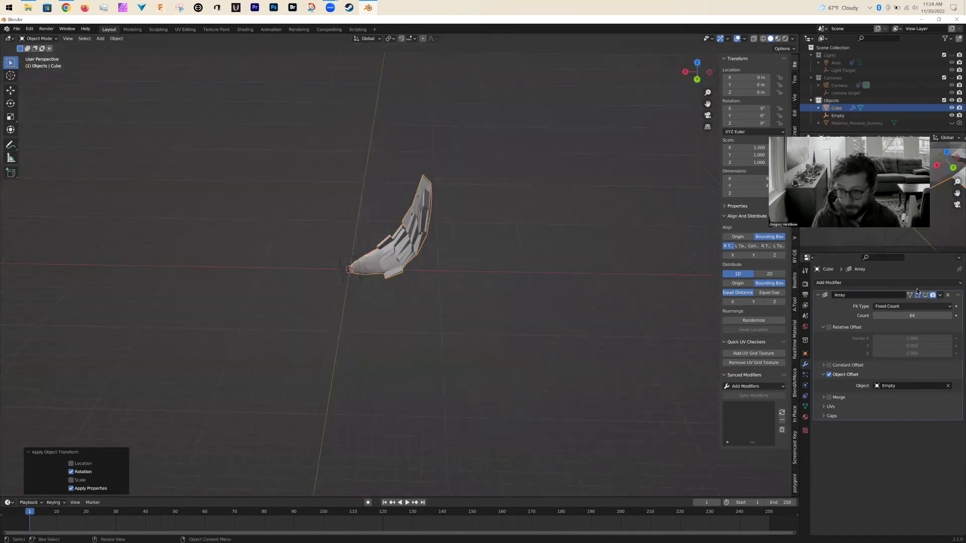
pyautogui.click(926, 295)
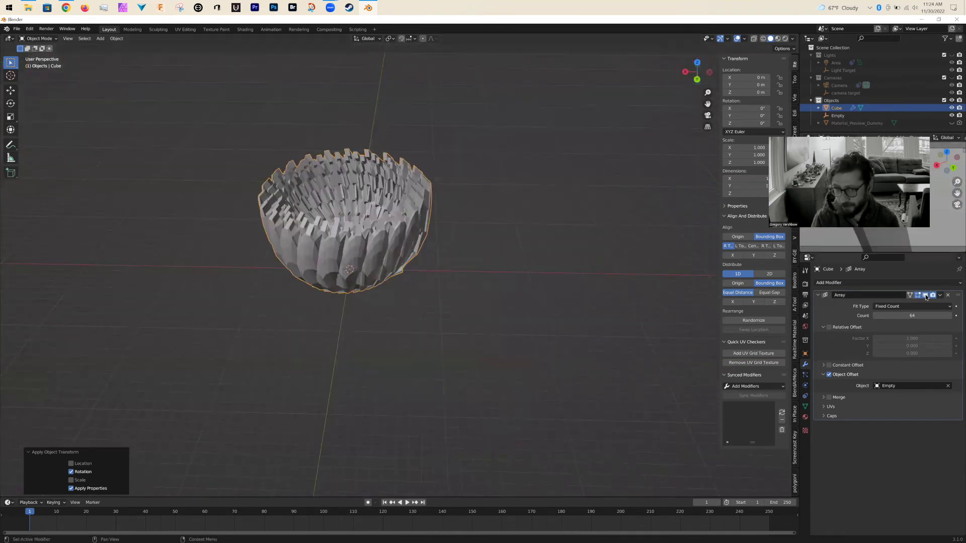
pyautogui.click(926, 295)
# Step: Add a Subdivision modifier with viewport level 3 to the petal and shade it smooth
pyautogui.moveTo(541, 272); pyautogui.dragTo(487, 249, button='middle')
pyautogui.hotkey('ctrl', '3')
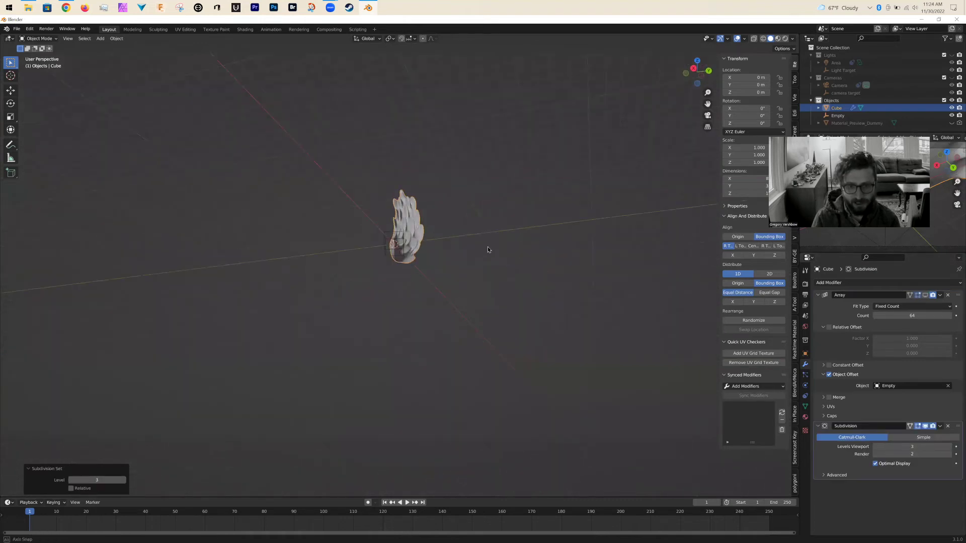
pyautogui.moveTo(416, 280); pyautogui.dragTo(415, 305, button='middle')
pyautogui.scroll(4, 414, 305)
pyautogui.moveTo(496, 380); pyautogui.dragTo(505, 231, button='middle')
pyautogui.moveTo(506, 330); pyautogui.dragTo(384, 304, button='middle')
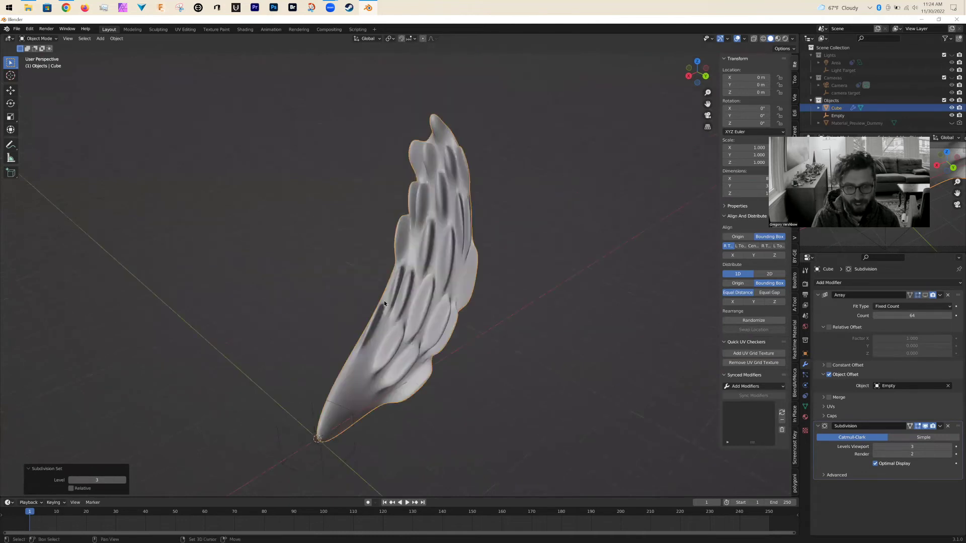
pyautogui.rightClick(428, 265)
pyautogui.click(428, 266)
pyautogui.moveTo(510, 392); pyautogui.dragTo(491, 375, button='middle')
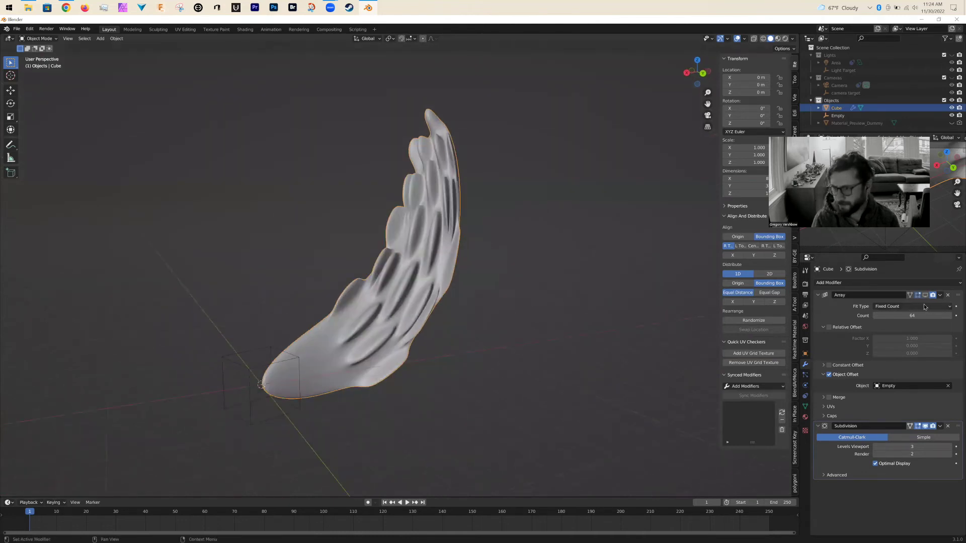
# Step: Show the Array modifier in the viewport, deselect the object and inspect the smoothed flower form from above
pyautogui.moveTo(534, 345); pyautogui.dragTo(569, 353, button='middle')
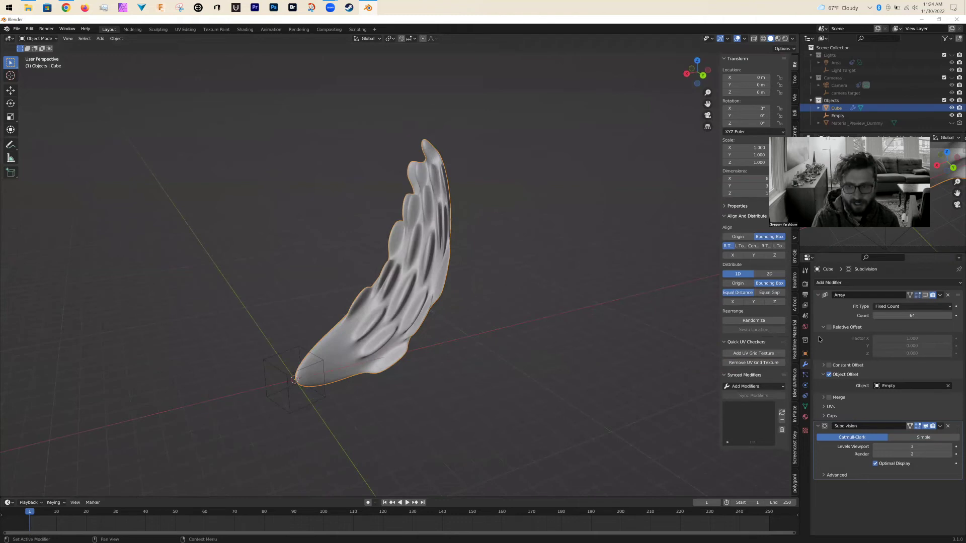
pyautogui.click(640, 298)
pyautogui.moveTo(622, 251); pyautogui.dragTo(633, 290, button='middle')
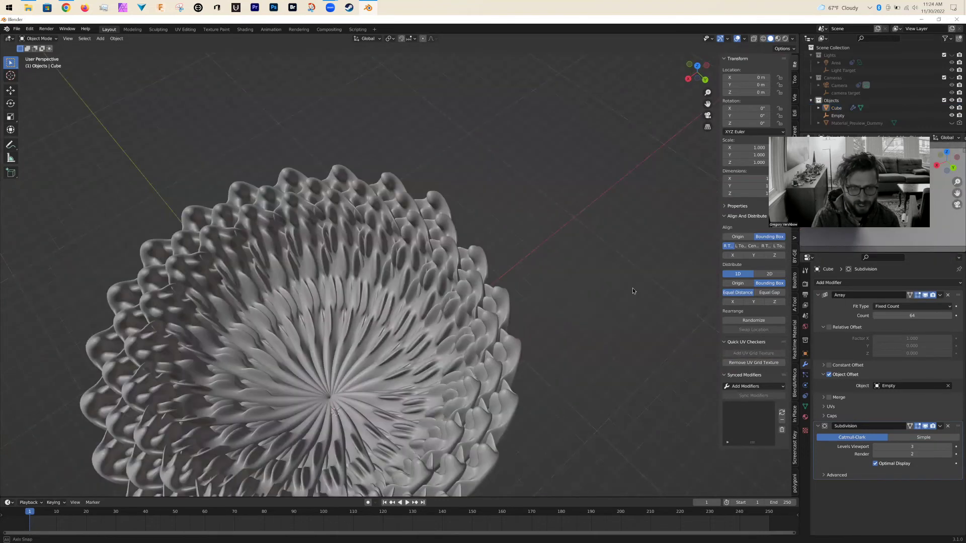
pyautogui.moveTo(591, 318); pyautogui.dragTo(566, 355, button='middle')
pyautogui.scroll(2, 566, 356)
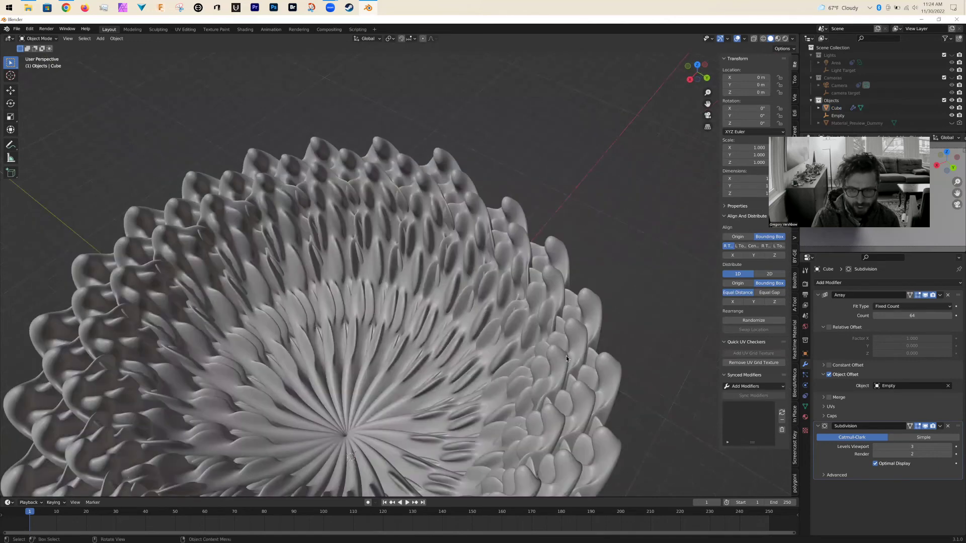
pyautogui.scroll(-4, 569, 309)
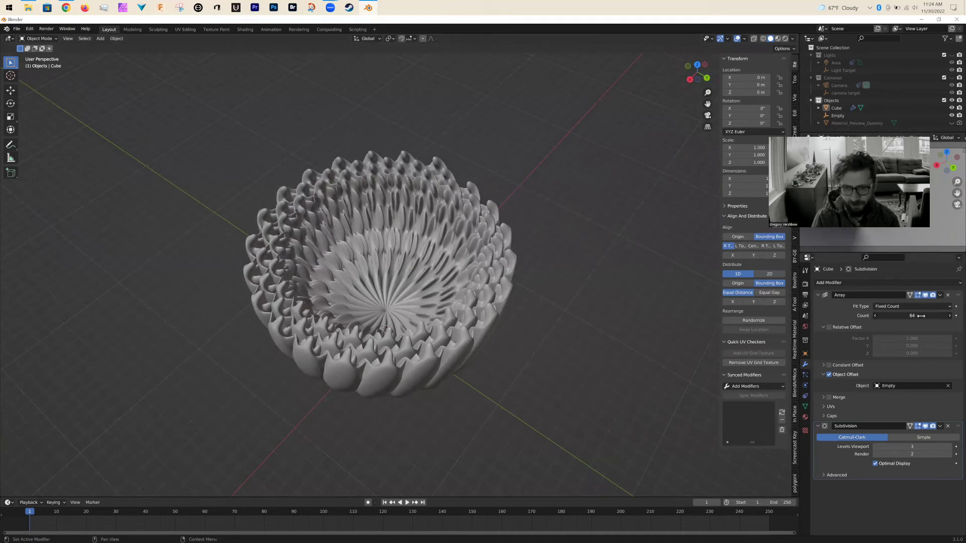
# Step: Set the petal's Array modifier count to 10
pyautogui.moveTo(922, 316)
pyautogui.mouseDown()
pyautogui.moveTo(909, 313)
pyautogui.moveTo(924, 316)
pyautogui.mouseUp()
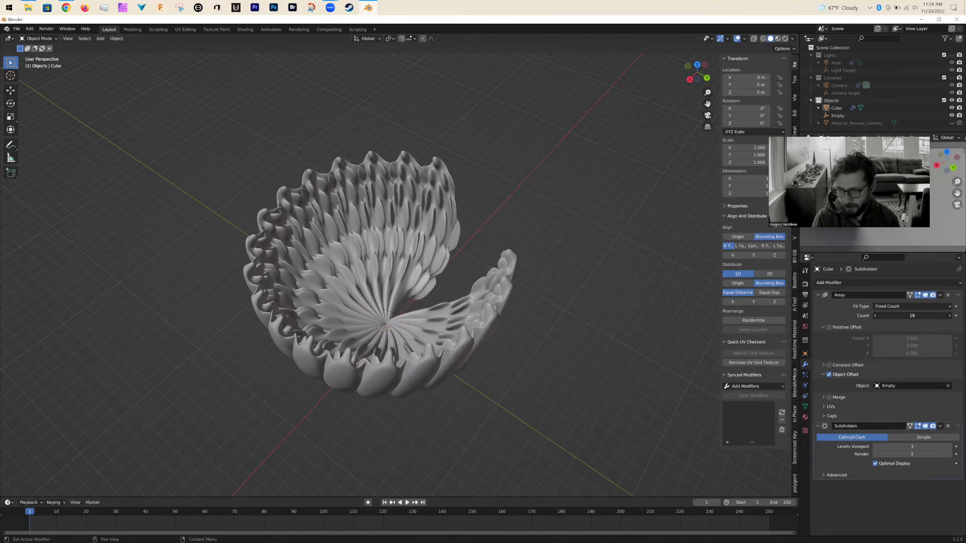
pyautogui.moveTo(923, 316); pyautogui.dragTo(907, 318)
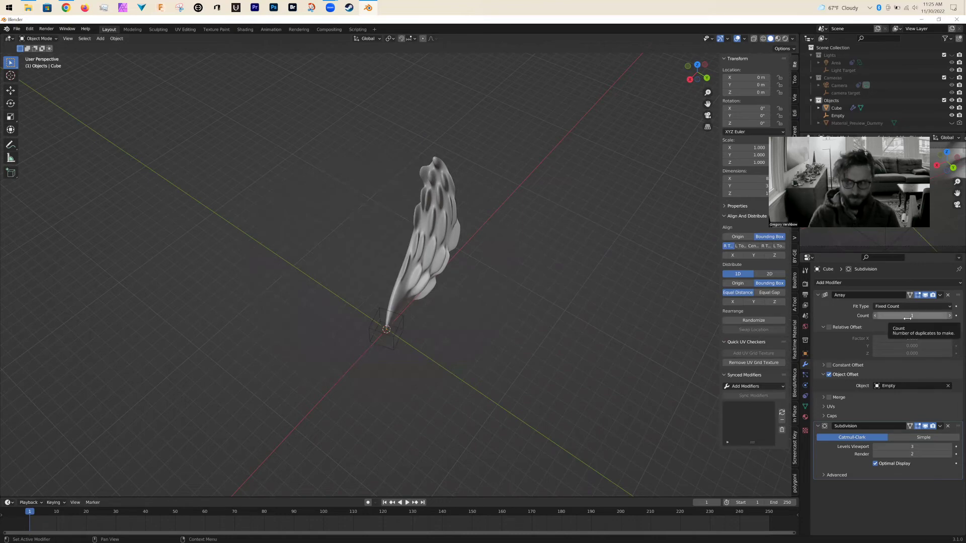
pyautogui.click(907, 318)
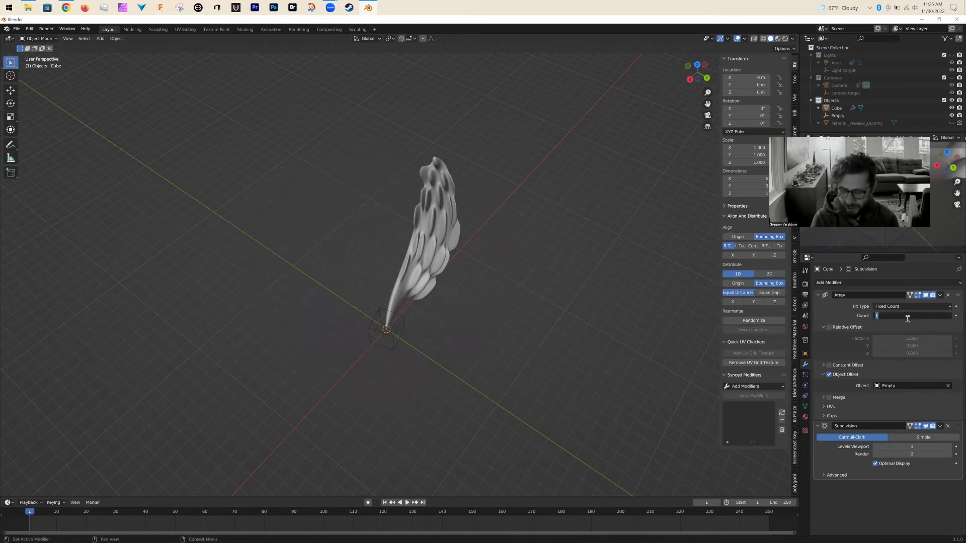
pyautogui.write('10')
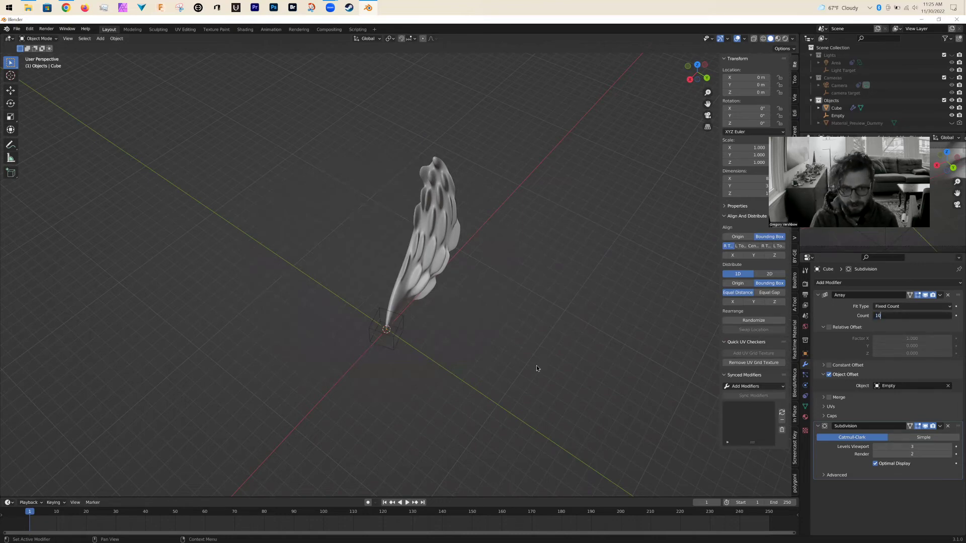
pyautogui.press('Return')
# Step: Select the empty at the flower's centre and rotate it about 18° around the global Z axis to spread the petals
pyautogui.click(388, 330)
pyautogui.click(391, 337)
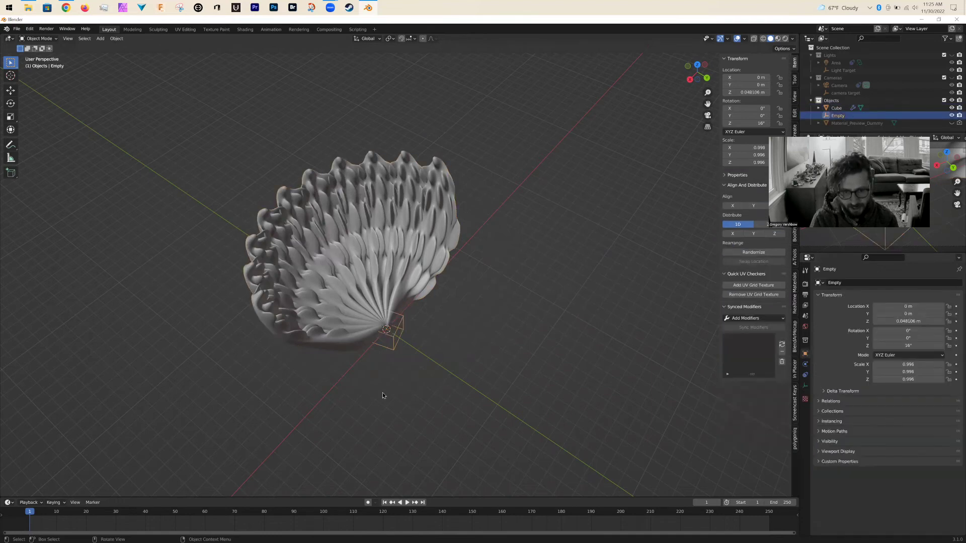
pyautogui.press('r')
pyautogui.press('z')
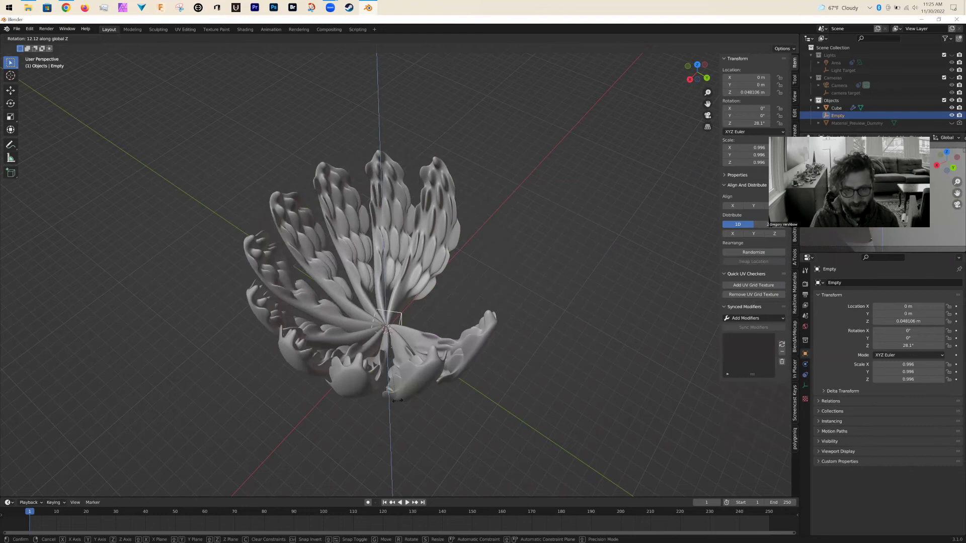
pyautogui.click(405, 397)
pyautogui.moveTo(413, 319); pyautogui.dragTo(401, 317, button='middle')
pyautogui.moveTo(311, 368); pyautogui.dragTo(429, 339, button='middle')
# Step: Try rotating and moving the empty freely, cancelling each transform, and view the arrayed petals from above and the side
pyautogui.press('r')
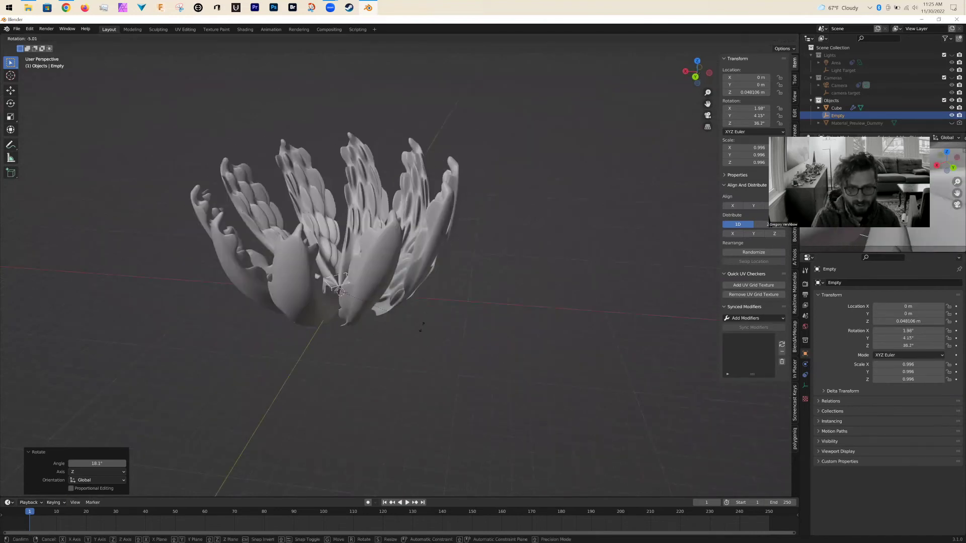
pyautogui.rightClick(402, 341)
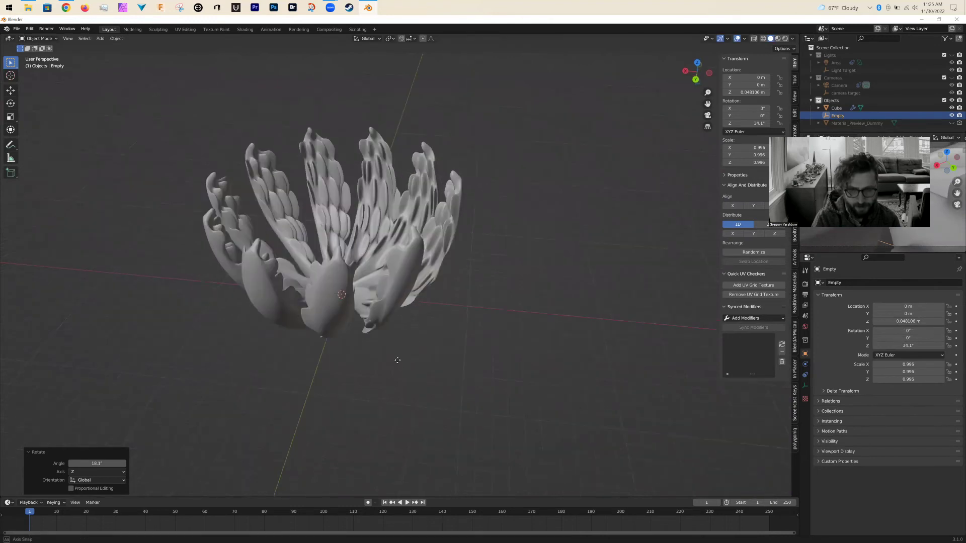
pyautogui.press('g')
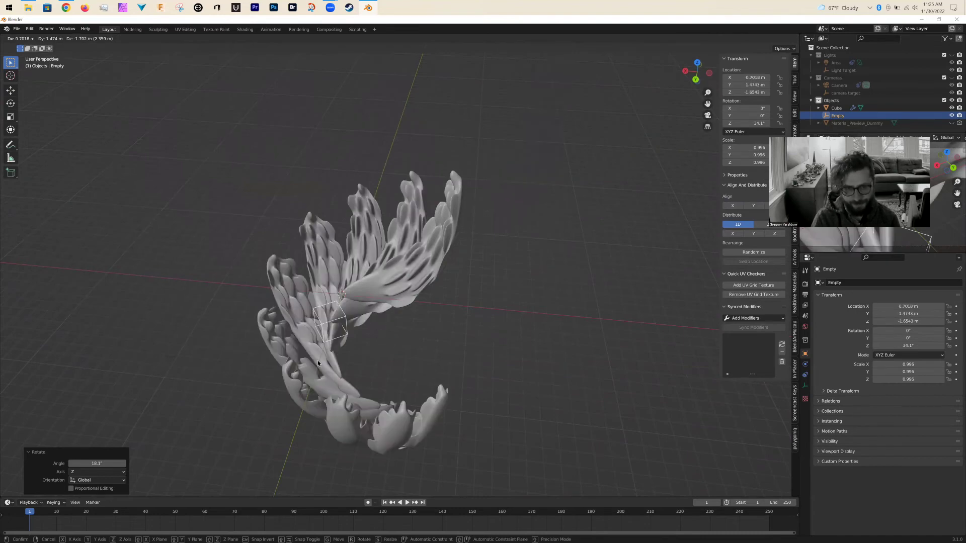
pyautogui.rightClick(318, 364)
pyautogui.moveTo(318, 363); pyautogui.dragTo(398, 321, button='middle')
pyautogui.moveTo(469, 406); pyautogui.dragTo(422, 343, button='middle')
pyautogui.scroll(4, 416, 338)
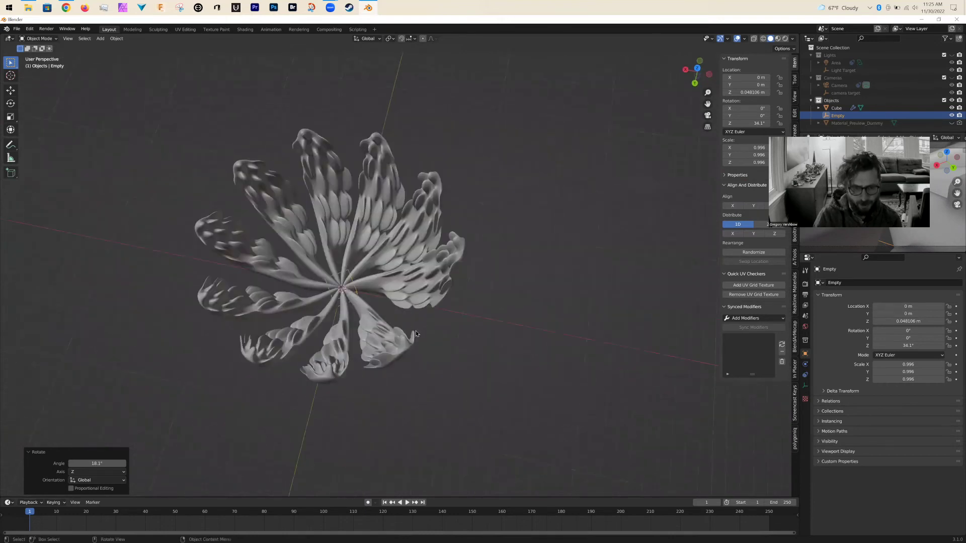
pyautogui.scroll(-2, 394, 369)
pyautogui.moveTo(396, 316)
pyautogui.mouseDown(button='middle')
pyautogui.moveTo(415, 292)
pyautogui.moveTo(451, 319)
pyautogui.moveTo(405, 309)
pyautogui.moveTo(409, 372)
pyautogui.moveTo(401, 306)
pyautogui.moveTo(394, 316)
pyautogui.mouseUp(button='middle')
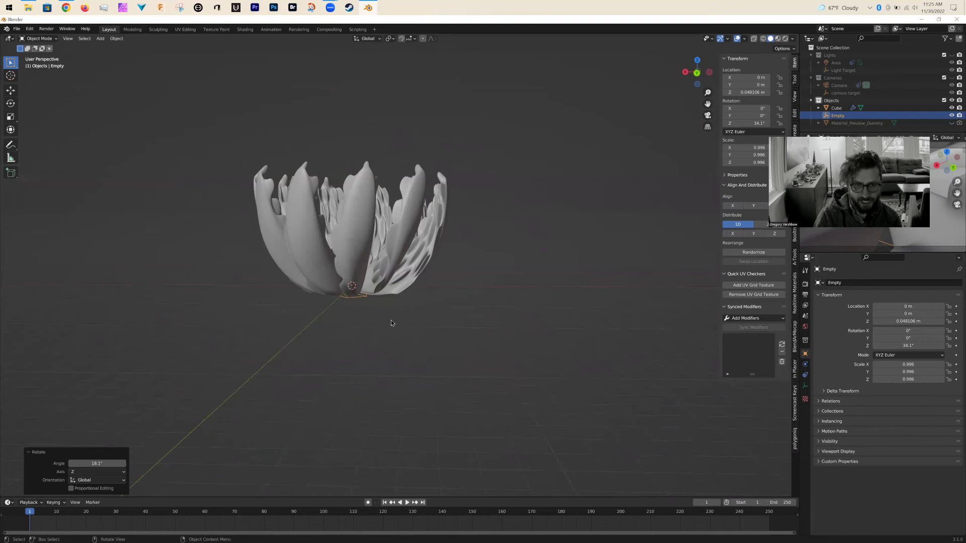
# Step: Try moving the empty about 5.4 m mostly downward and undo the move
pyautogui.press('a')
pyautogui.scroll(-2, 387, 323)
pyautogui.press('g')
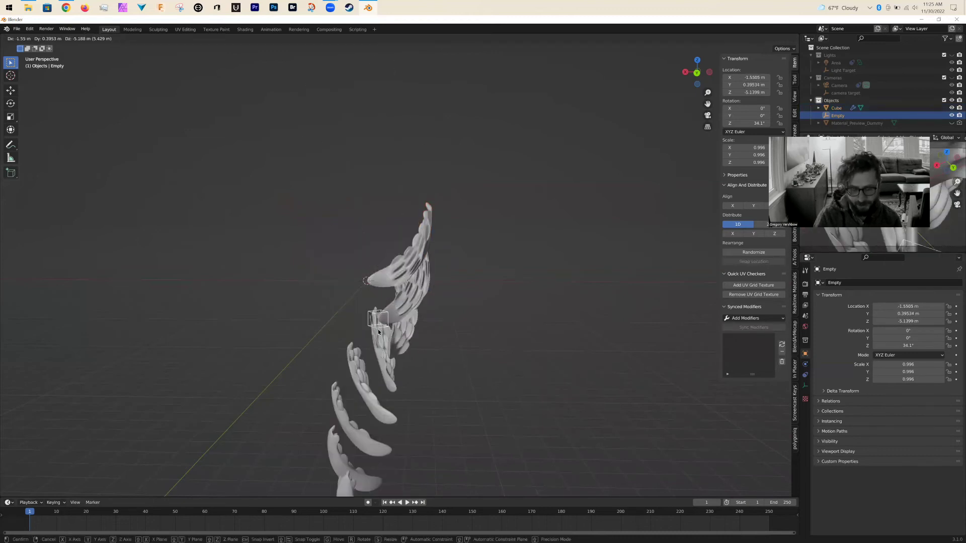
pyautogui.click(379, 330)
pyautogui.hotkey('ctrl', 'z')
# Step: Try moving only the petal object about 7.7 m sideways away from the empty, view the result and undo the move
pyautogui.click(418, 258)
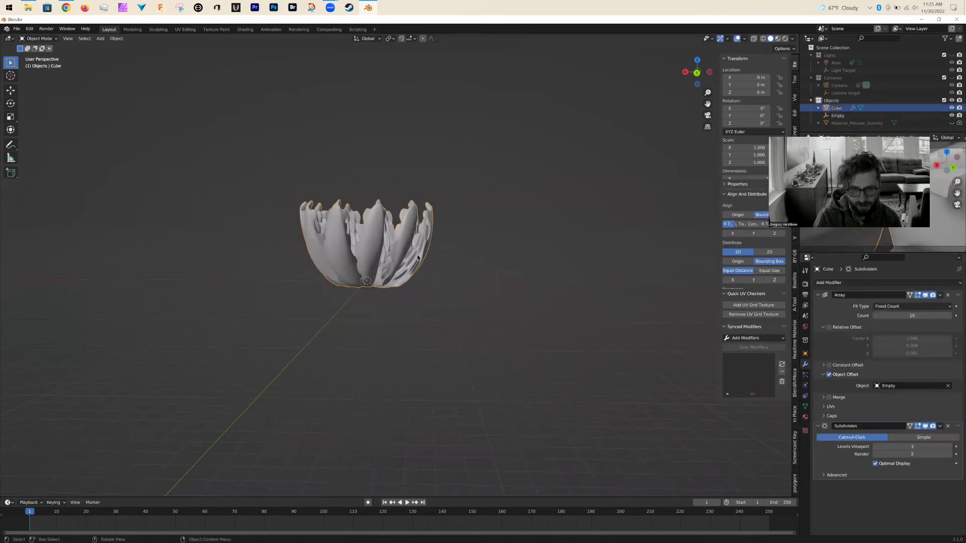
pyautogui.press('g')
pyautogui.click(475, 253)
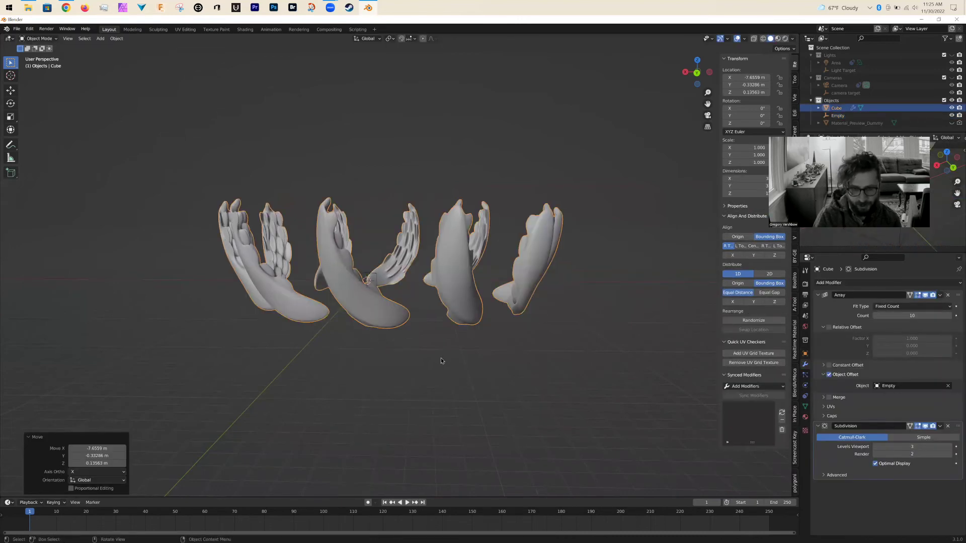
pyautogui.moveTo(453, 337); pyautogui.dragTo(429, 380, button='middle')
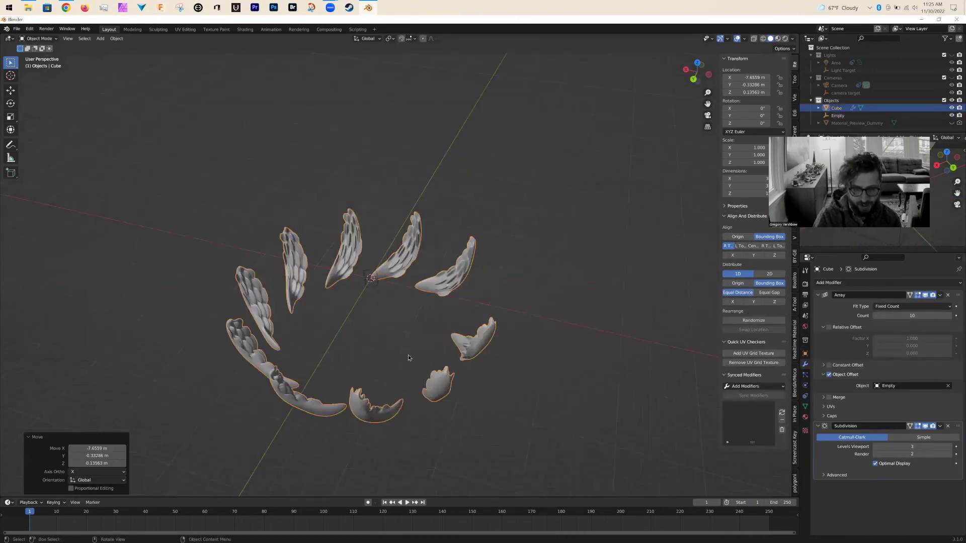
pyautogui.hotkey('ctrl', 'z')
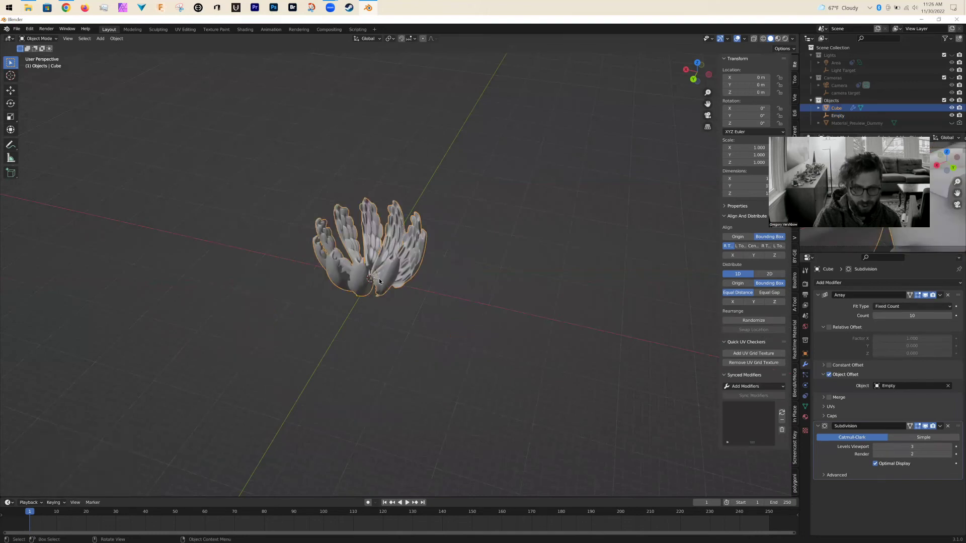
# Step: Select the petal object and the empty together and rotate them 180° around the view axis to turn the flower upside down
pyautogui.moveTo(398, 320); pyautogui.dragTo(413, 314, button='middle')
pyautogui.press('r')
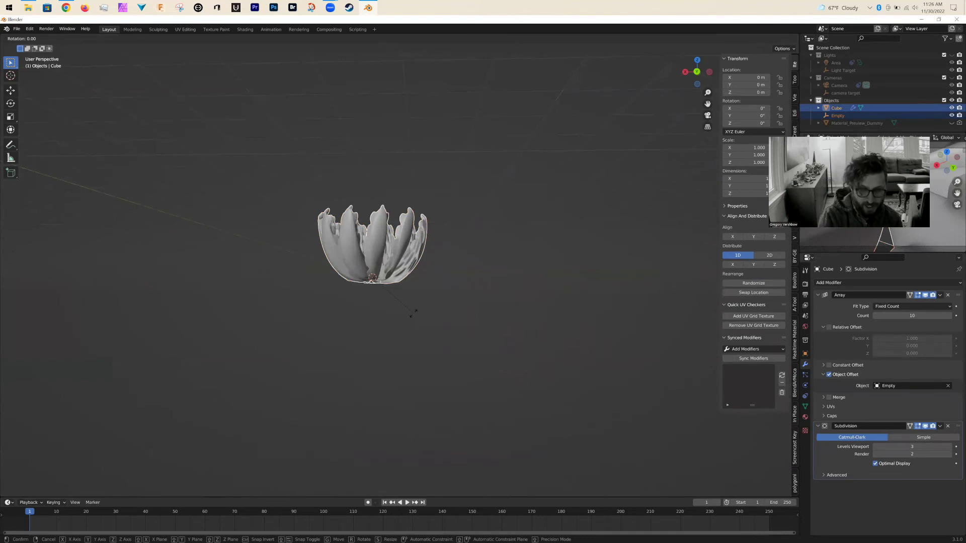
pyautogui.write('180')
pyautogui.press('Return')
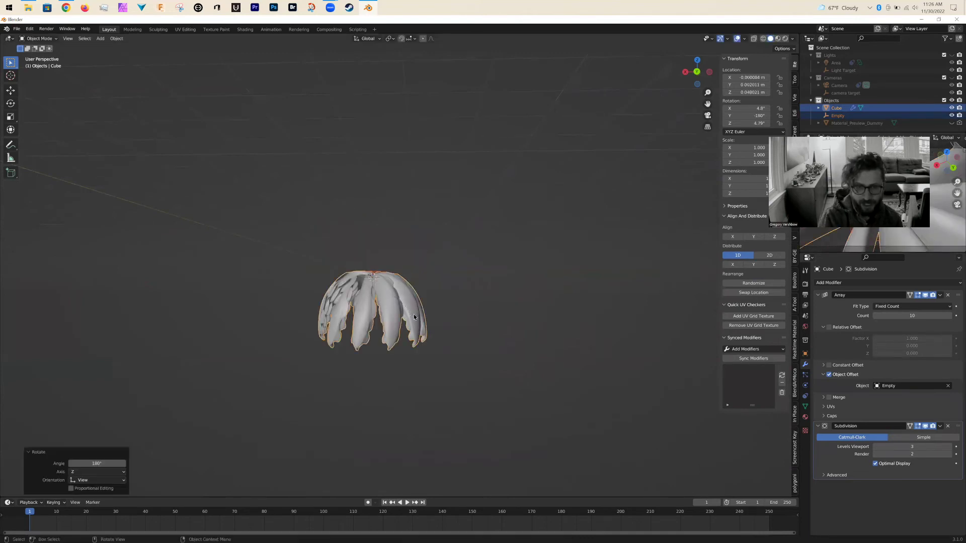
# Step: Move the inverted flower and its empty up about 26 m along the Z axis
pyautogui.moveTo(455, 318); pyautogui.dragTo(384, 351, button='middle')
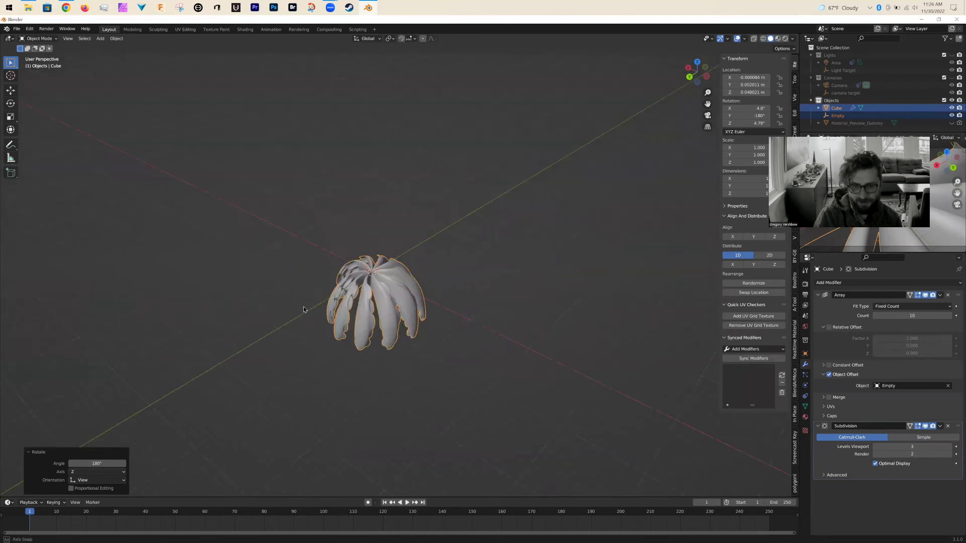
pyautogui.moveTo(361, 319); pyautogui.dragTo(438, 349, button='middle')
pyautogui.moveTo(528, 323); pyautogui.dragTo(501, 315, button='middle')
pyautogui.press('g')
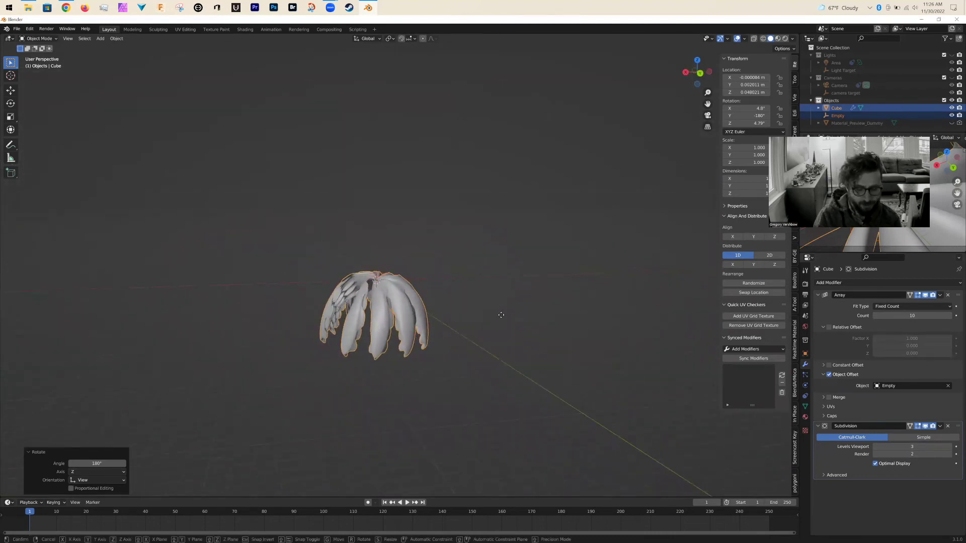
pyautogui.press('z')
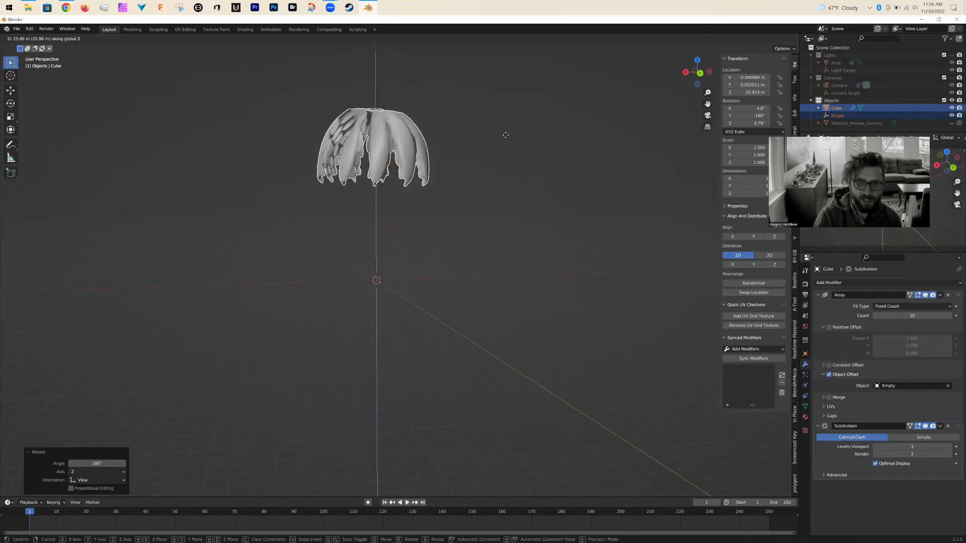
pyautogui.click(505, 132)
pyautogui.moveTo(384, 259); pyautogui.dragTo(447, 193, button='middle')
pyautogui.moveTo(417, 221); pyautogui.dragTo(416, 261, button='middle')
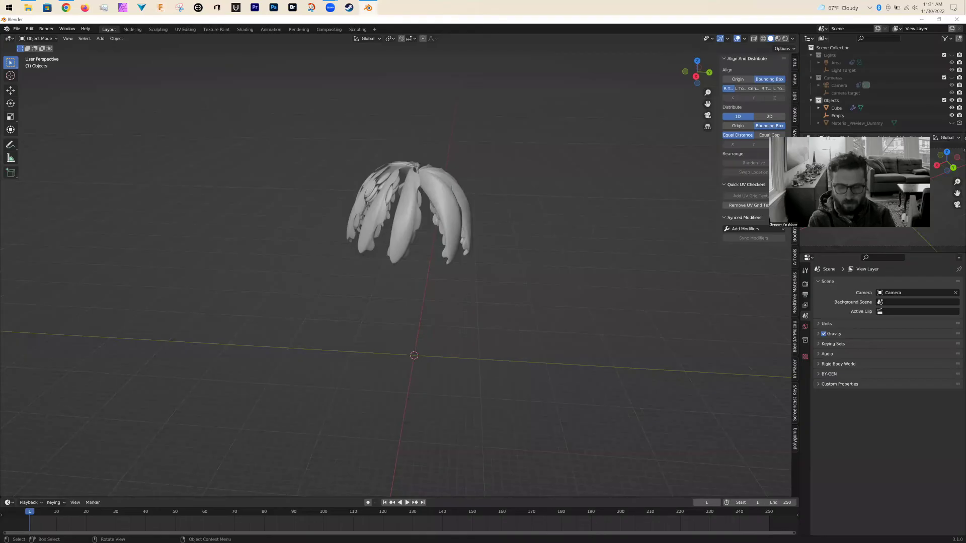
# Step: Add a Path curve at the world origin below the inverted flower
pyautogui.moveTo(535, 305)
pyautogui.mouseDown(button='middle')
pyautogui.moveTo(539, 283)
pyautogui.moveTo(548, 301)
pyautogui.moveTo(535, 312)
pyautogui.mouseUp(button='middle')
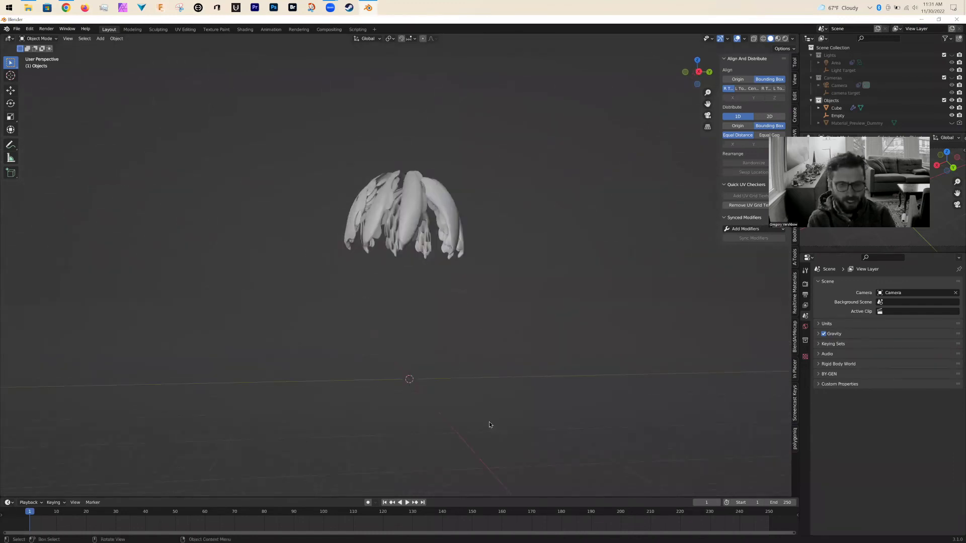
pyautogui.scroll(2, 460, 400)
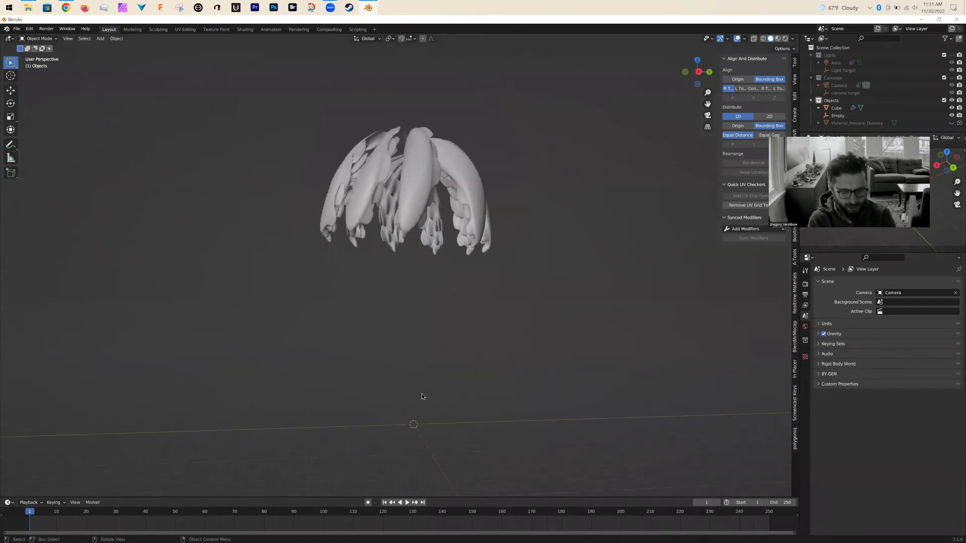
pyautogui.hotkey('shift', 'a')
pyautogui.moveTo(410, 363)
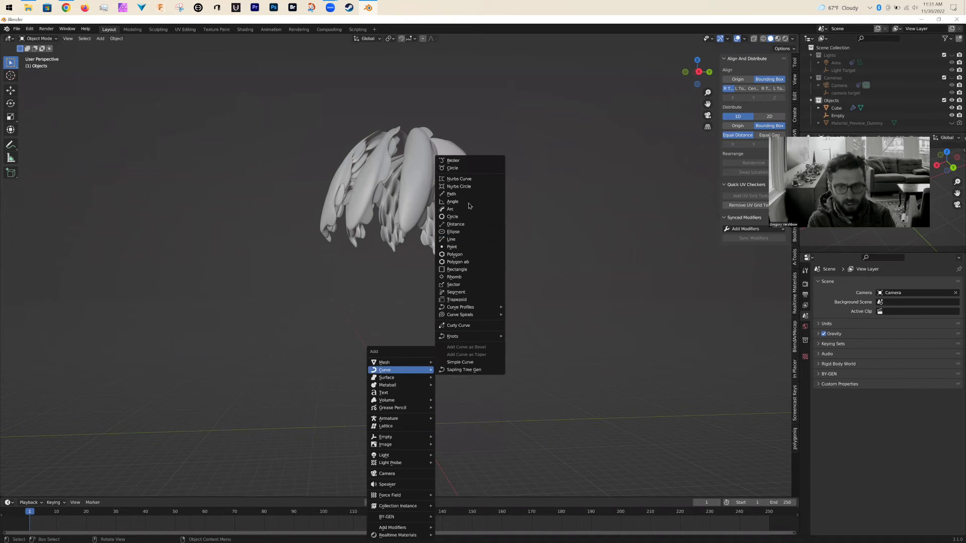
pyautogui.click(452, 194)
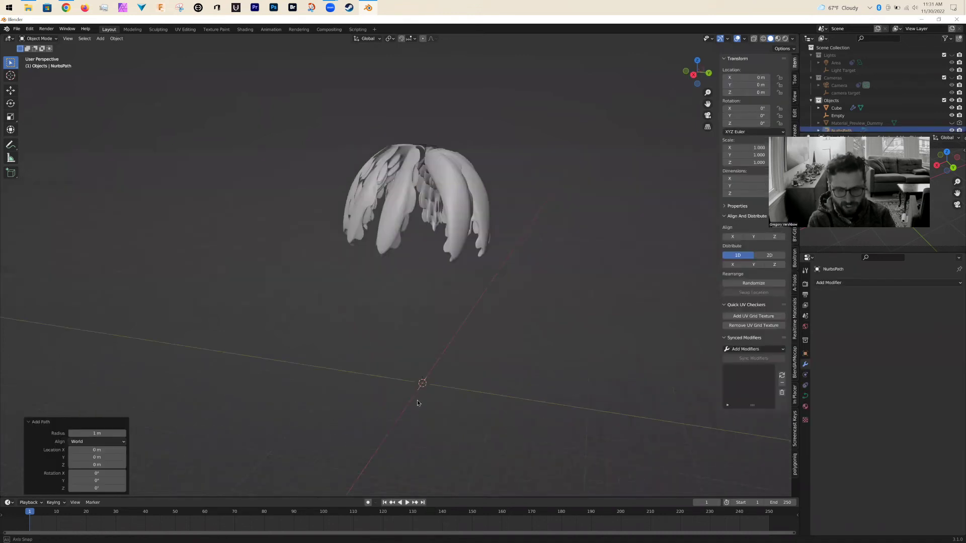
# Step: Rotate the path 90° around the global Y axis and raise it about 1.5 m along Z
pyautogui.scroll(2, 418, 402)
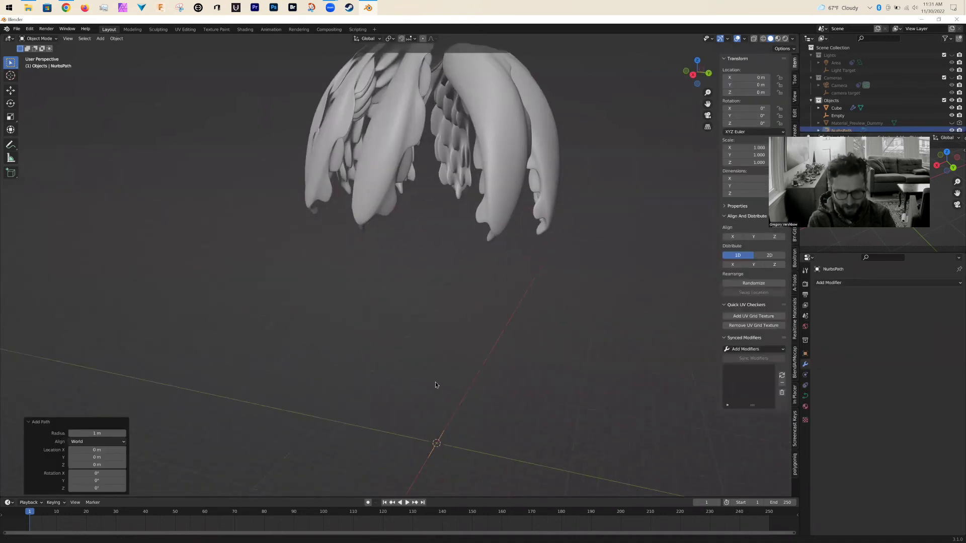
pyautogui.keyDown('shift'); pyautogui.scroll(-3, 441, 379); pyautogui.keyUp('shift')
pyautogui.press('r')
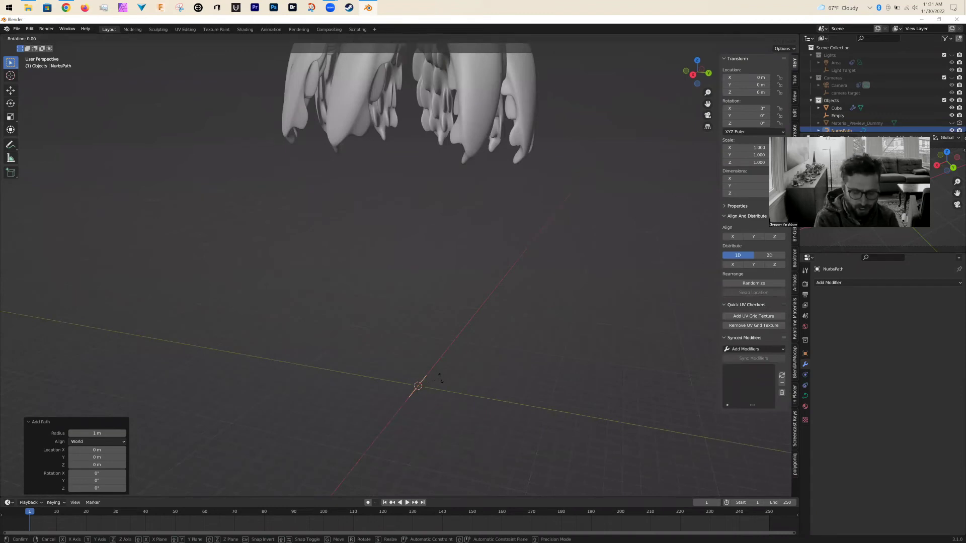
pyautogui.write('y')
pyautogui.write('9')
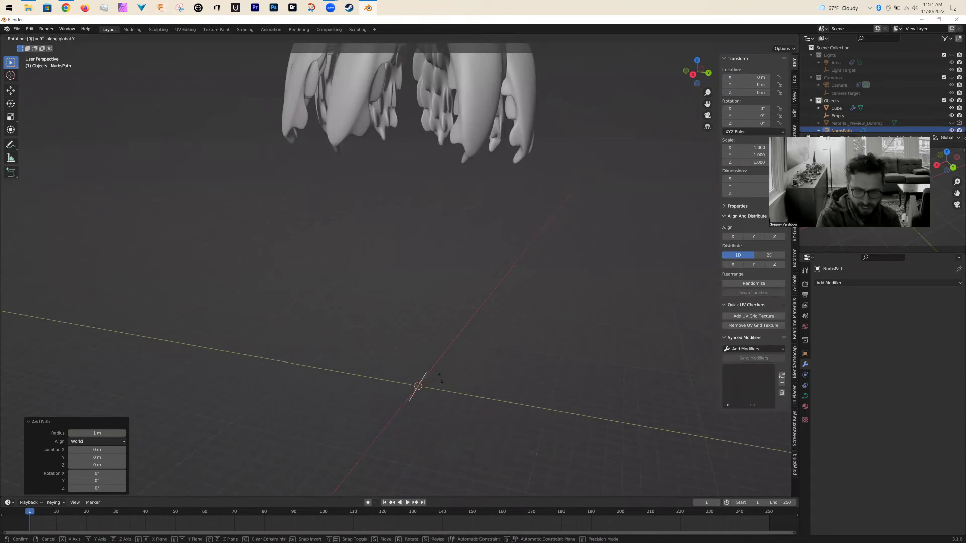
pyautogui.write('0')
pyautogui.press('Return')
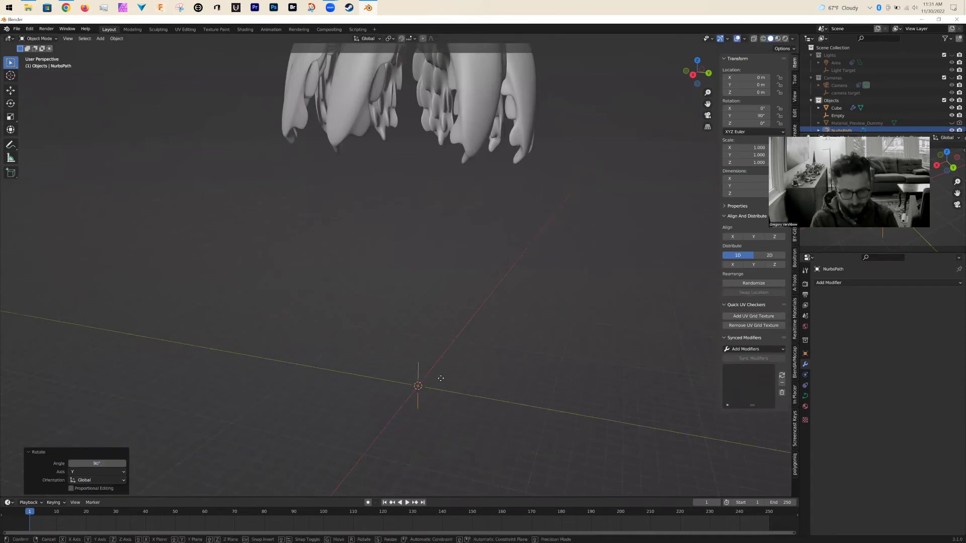
pyautogui.press('z')
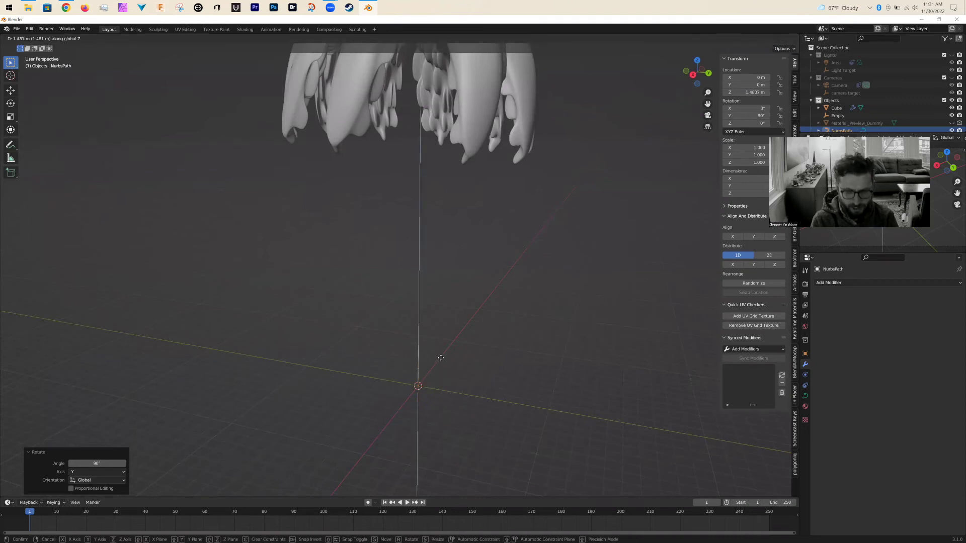
pyautogui.click(441, 359)
# Step: In Edit Mode, extrude the path's top control point upward and outward in the positive Y direction
pyautogui.moveTo(438, 387); pyautogui.dragTo(390, 366, button='middle')
pyautogui.press('Tab')
pyautogui.click(402, 374)
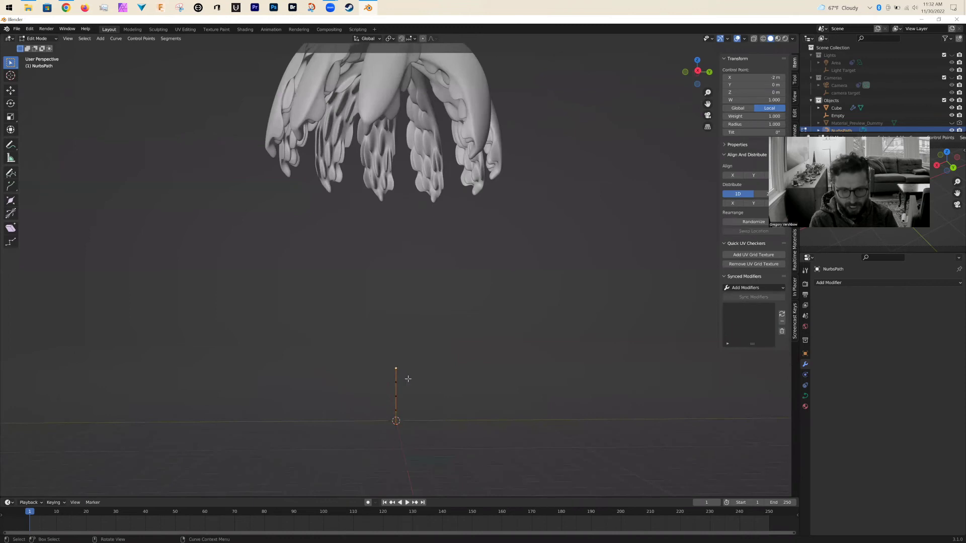
pyautogui.press('e')
pyautogui.click(497, 298)
# Step: Reshape the path: raise the control point below the end about 4.3 m, shift the next about 1.5 m toward negative Y, and a lower one toward positive Y
pyautogui.click(396, 380)
pyautogui.press('g')
pyautogui.click(397, 316)
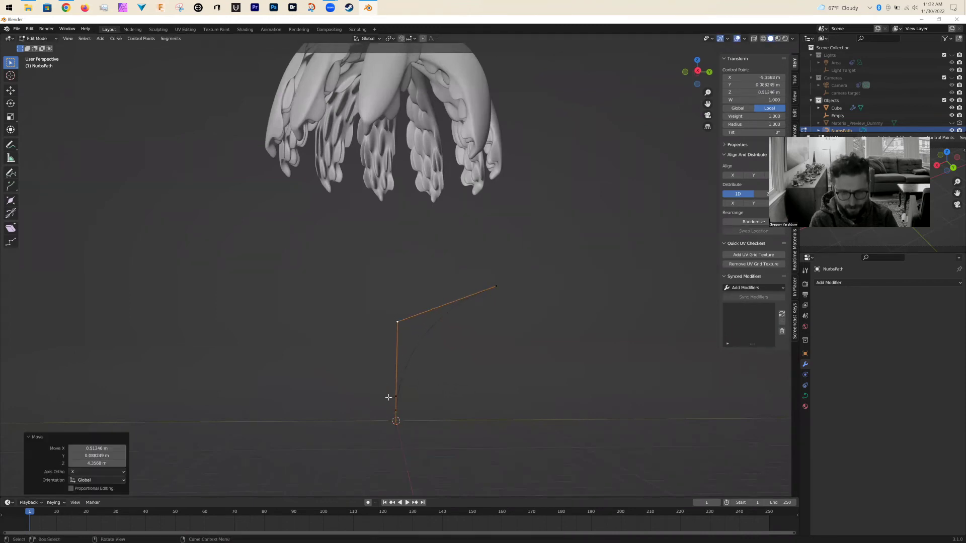
pyautogui.click(396, 400)
pyautogui.press('g')
pyautogui.click(374, 390)
pyautogui.click(396, 411)
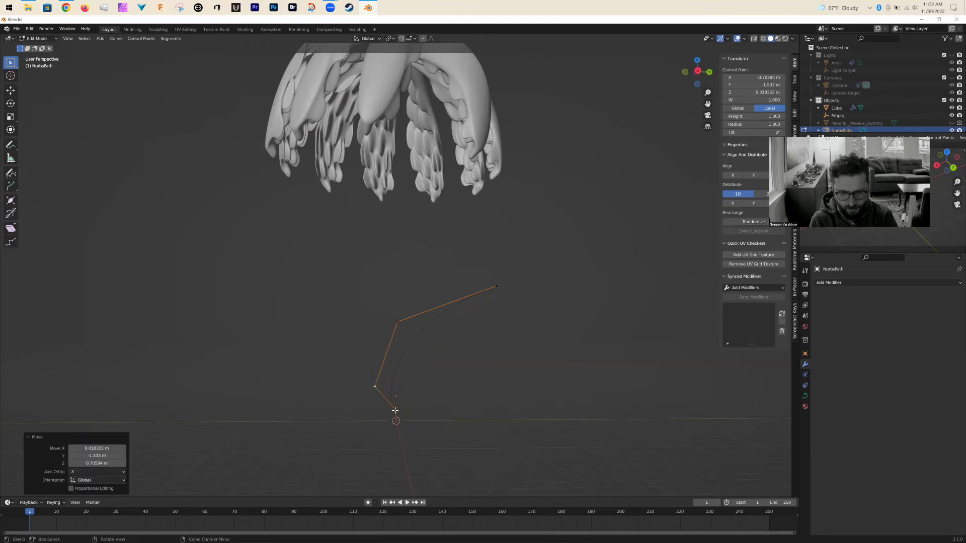
pyautogui.press('g')
pyautogui.click(427, 385)
# Step: Move the path's end control point about 7.4 m up and 4.4 m outward along Y
pyautogui.click(496, 286)
pyautogui.press('g')
pyautogui.click(556, 181)
pyautogui.scroll(-3, 555, 180)
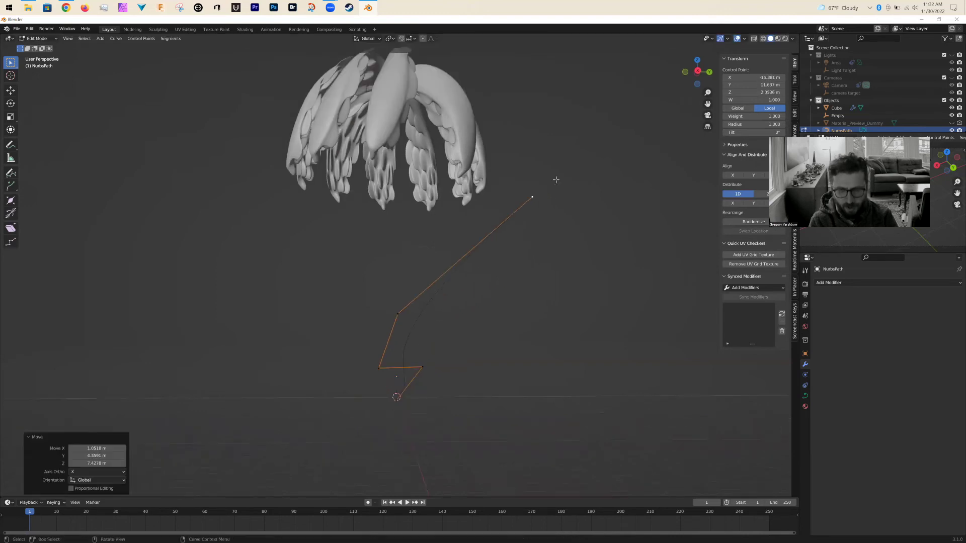
# Step: Extrude the path's end control point four times, rising beside the flower, arching over its top and turning down toward its centre
pyautogui.press('e')
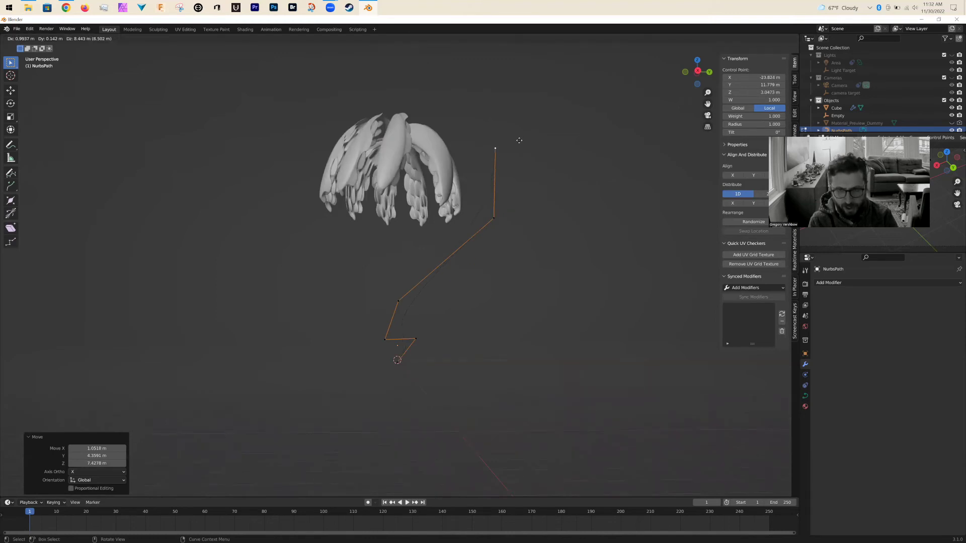
pyautogui.click(520, 139)
pyautogui.press('e')
pyautogui.click(462, 85)
pyautogui.press('e')
pyautogui.click(416, 89)
pyautogui.press('e')
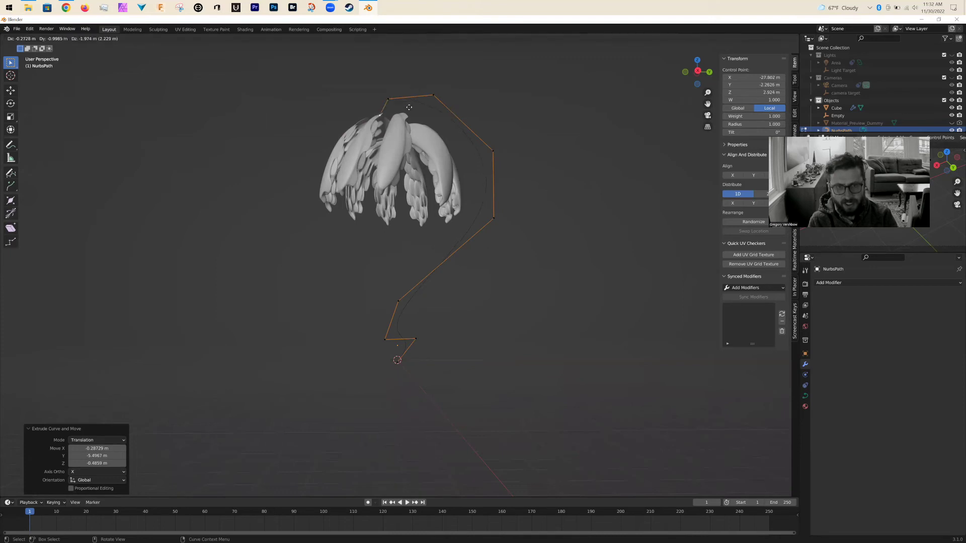
pyautogui.click(420, 113)
# Step: Move the path's end control point onto the flower's centre, mainly along negative X, and leave Edit Mode
pyautogui.moveTo(438, 185); pyautogui.dragTo(436, 228, button='middle')
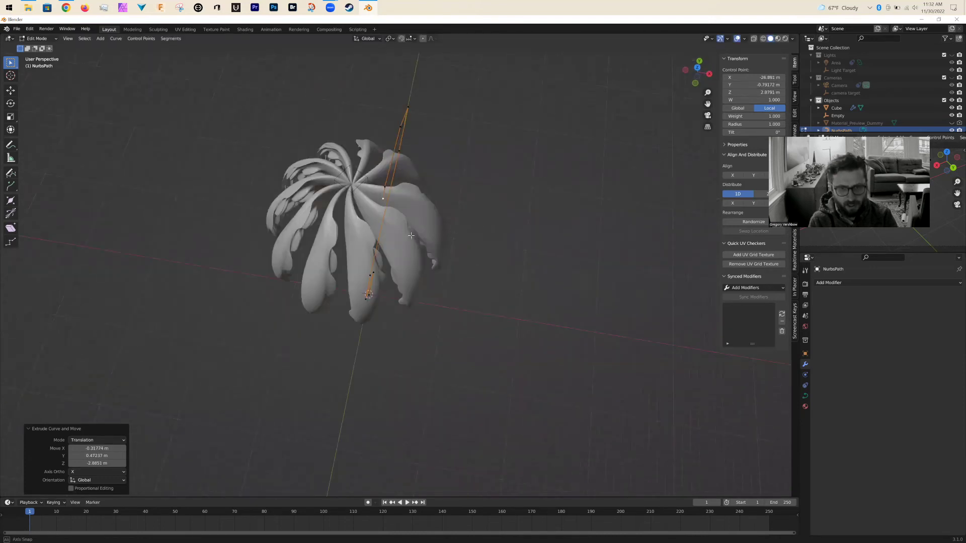
pyautogui.moveTo(377, 220); pyautogui.dragTo(396, 224, button='middle')
pyautogui.press('g')
pyautogui.click(357, 217)
pyautogui.moveTo(526, 340); pyautogui.dragTo(434, 295, button='middle')
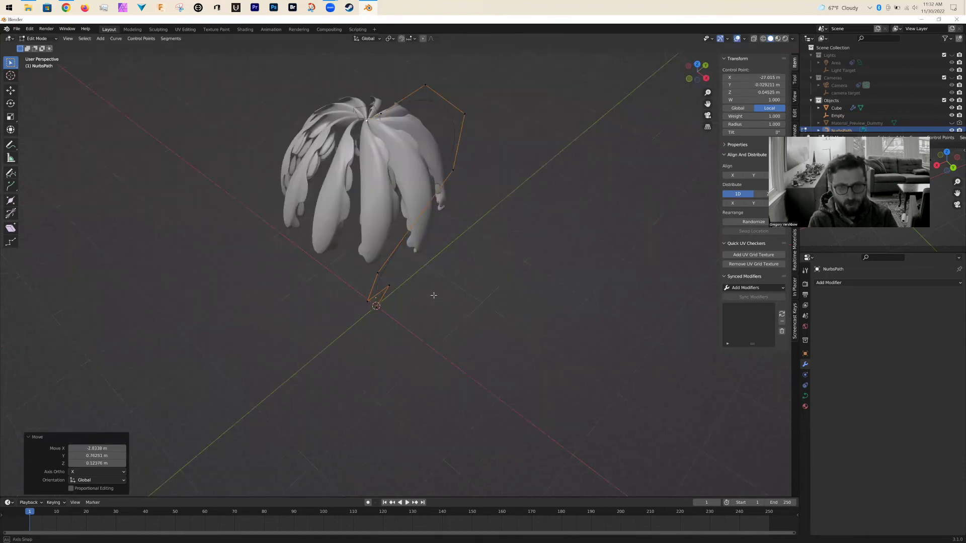
pyautogui.moveTo(435, 249); pyautogui.dragTo(453, 112, button='middle')
pyautogui.press('Tab')
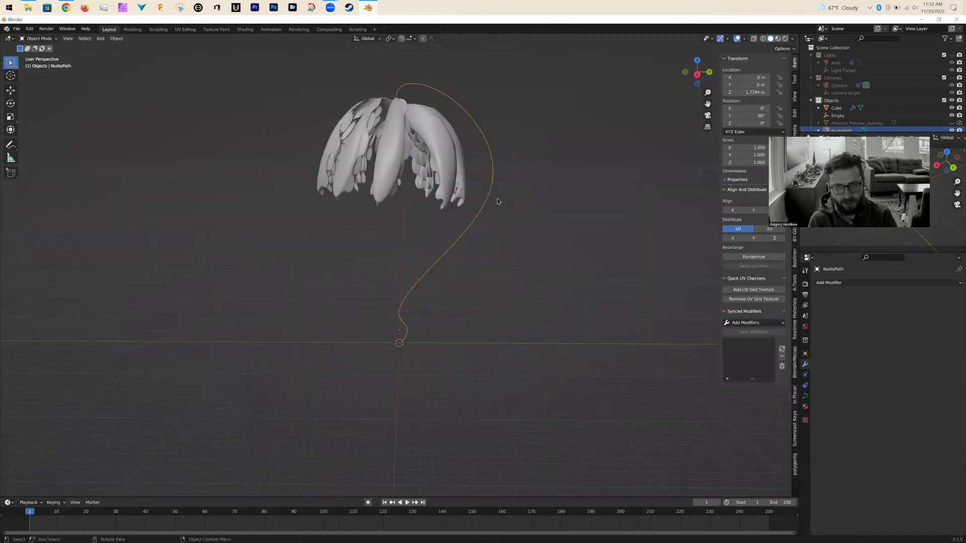
# Step: In Edit Mode, move the fourth control point from the path's base about 3.5 m up and 1.2 m along positive Y
pyautogui.moveTo(423, 319); pyautogui.dragTo(473, 352, button='middle')
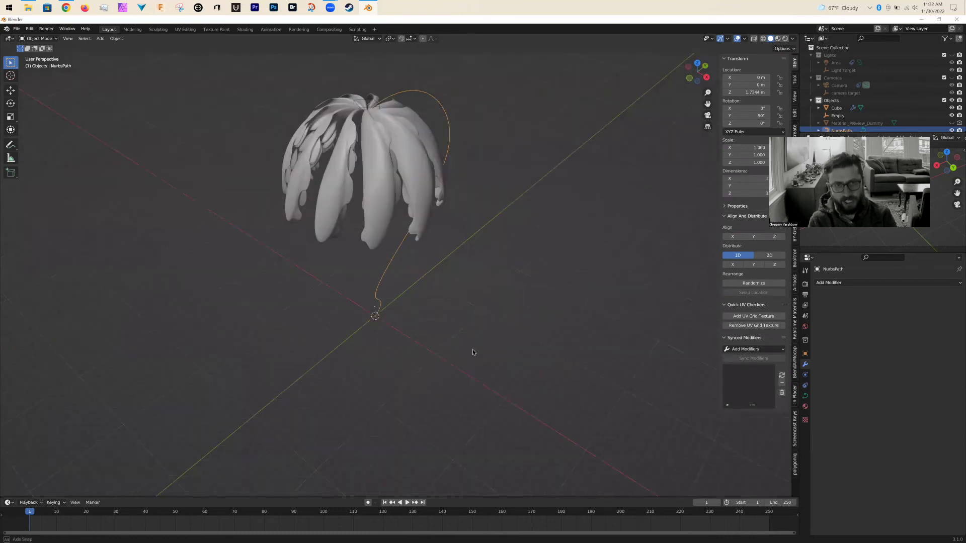
pyautogui.moveTo(420, 320); pyautogui.dragTo(412, 345, button='middle')
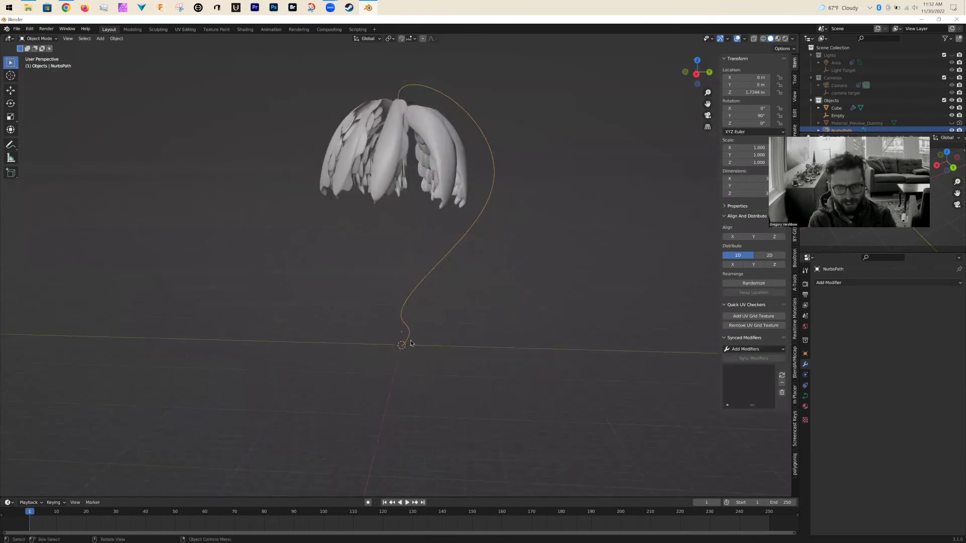
pyautogui.press('Tab')
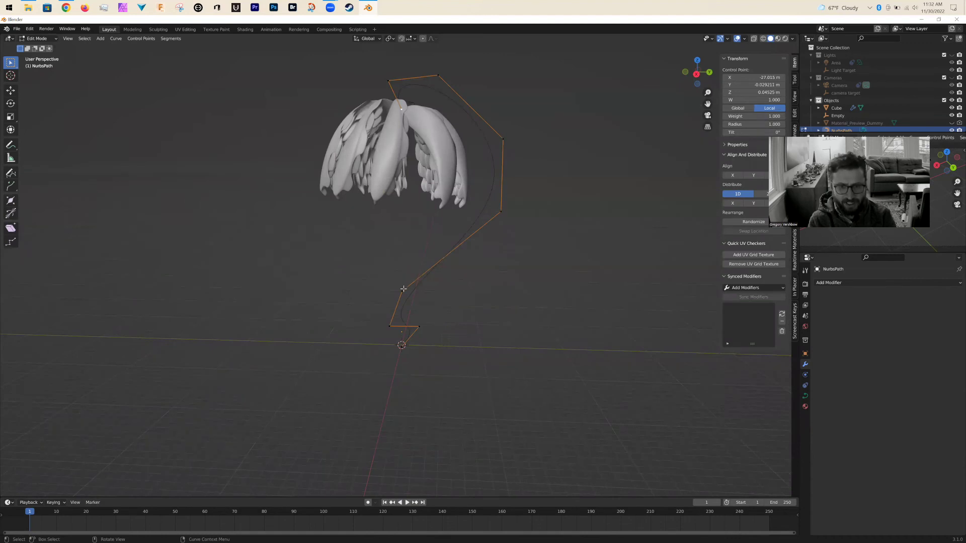
pyautogui.press('g')
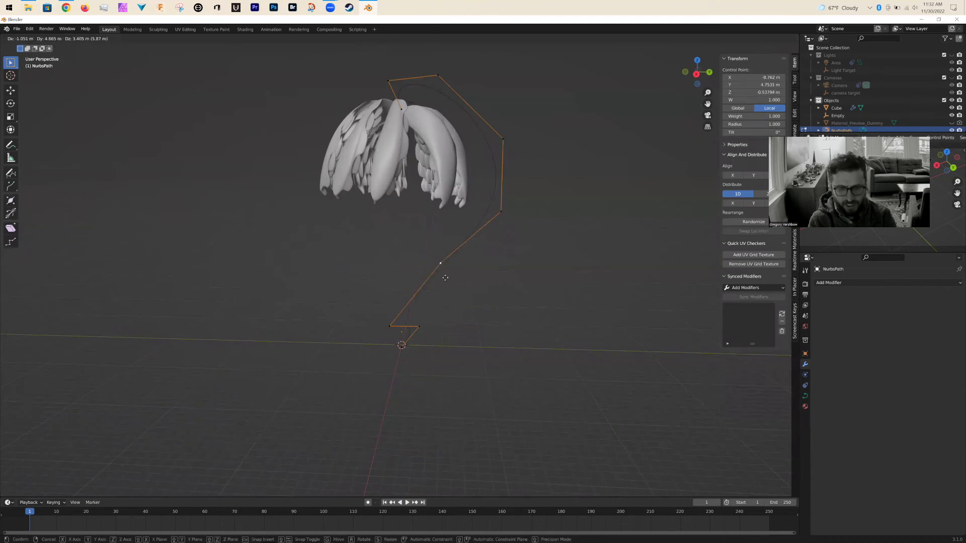
pyautogui.click(417, 277)
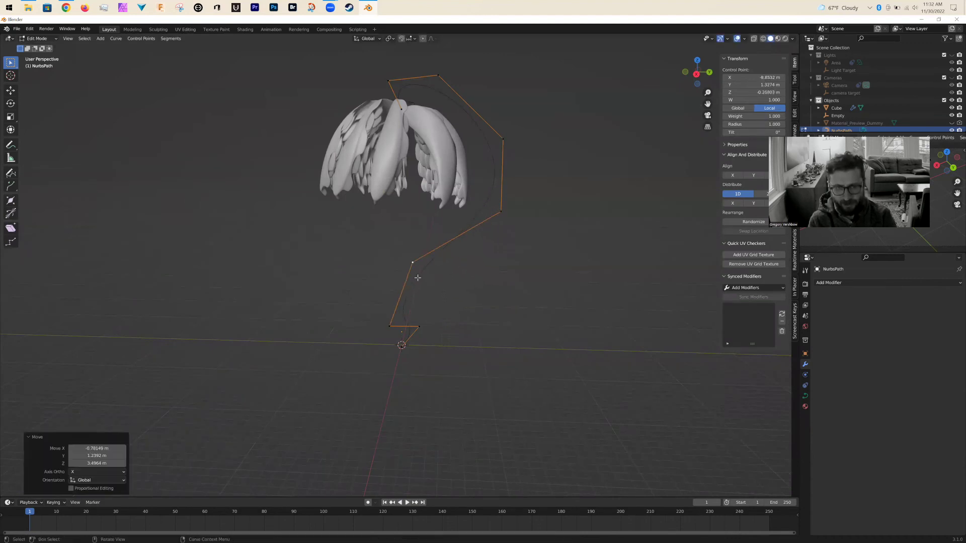
# Step: Try to move the path's end point outward past the flower and extrude it repeatedly into a large loop
pyautogui.click(405, 109)
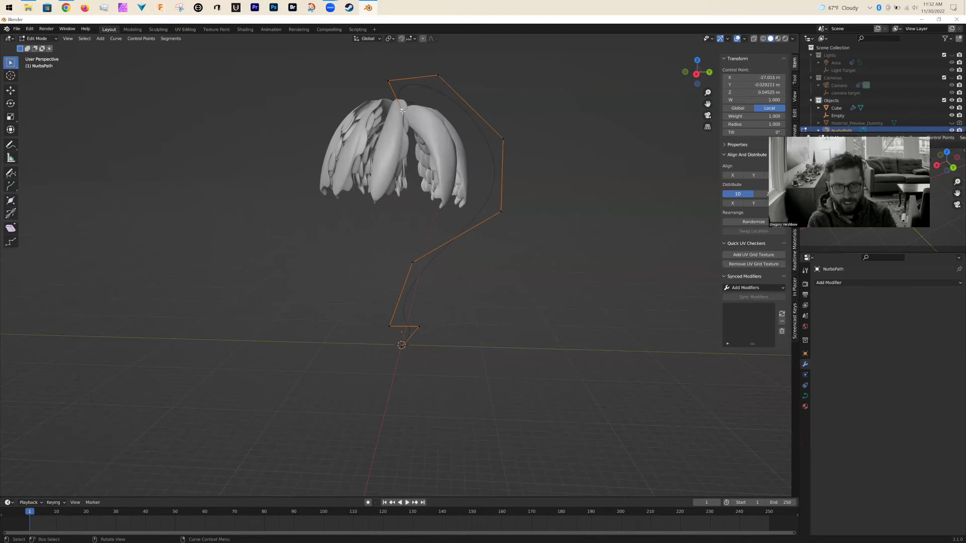
pyautogui.press('g')
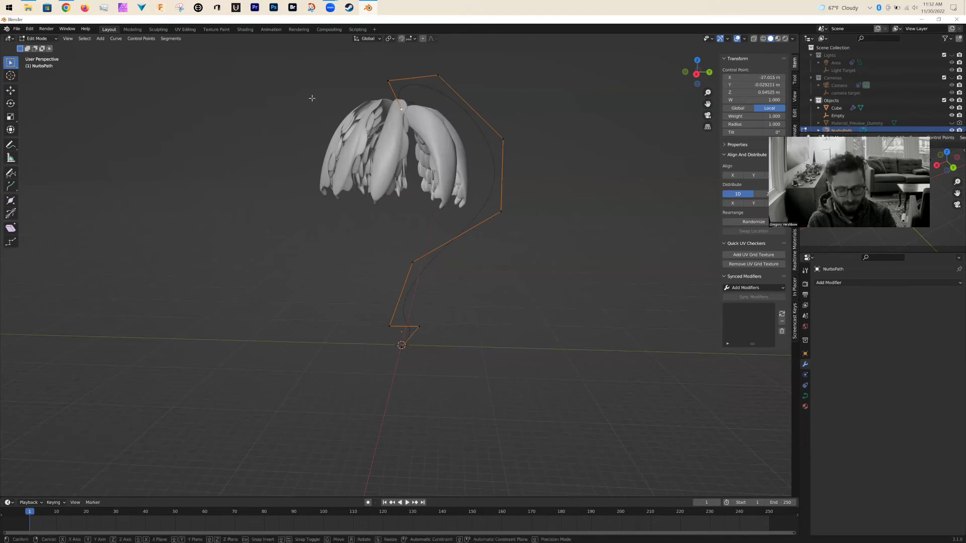
pyautogui.click(312, 98)
pyautogui.press('e')
pyautogui.click(233, 166)
pyautogui.press('e')
pyautogui.click(254, 263)
pyautogui.press('e')
pyautogui.click(305, 332)
pyautogui.press('e')
pyautogui.click(364, 275)
pyautogui.press('e')
pyautogui.click(322, 192)
# Step: Undo the loop extrusions and the move of the path's end point
pyautogui.hotkey('ctrl', 'z')
pyautogui.hotkey('ctrl', 'z')
pyautogui.hotkey('ctrl', 'z')
pyautogui.hotkey('ctrl', 'z')
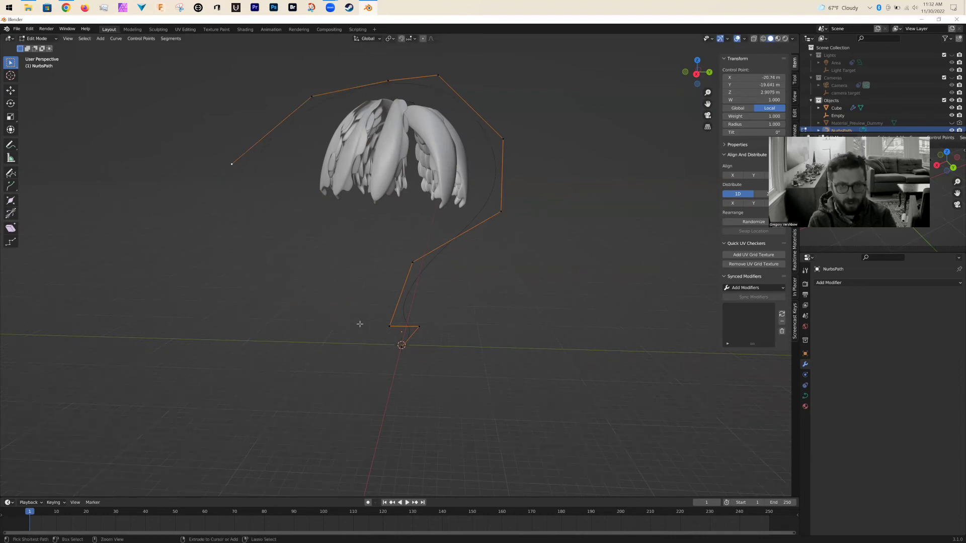
pyautogui.hotkey('ctrl', 'z')
pyautogui.hotkey('ctrl', 'z')
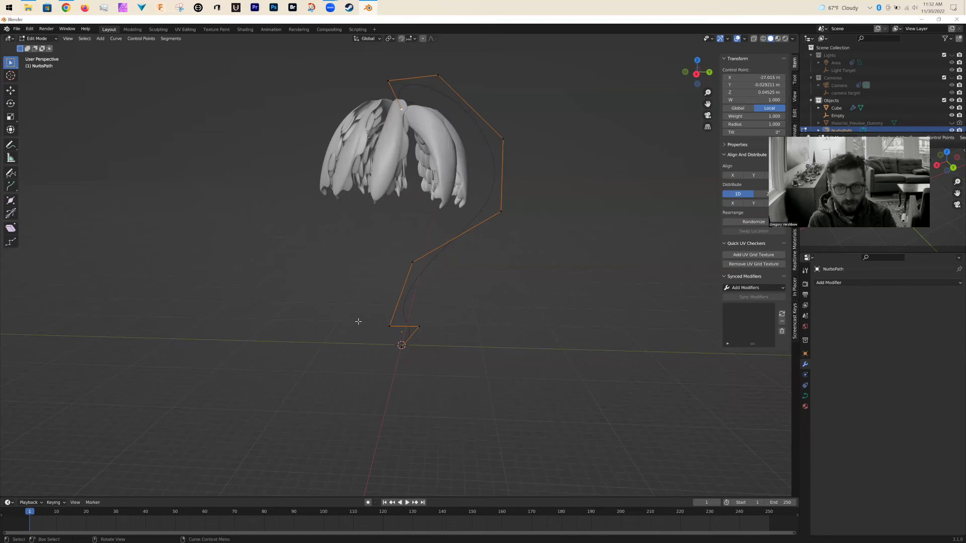
# Step: Back in Object Mode, thicken the path into a stem with a round bevel depth of 0.18 m, and deselect it
pyautogui.press('Tab')
pyautogui.moveTo(443, 330); pyautogui.dragTo(470, 345, button='middle')
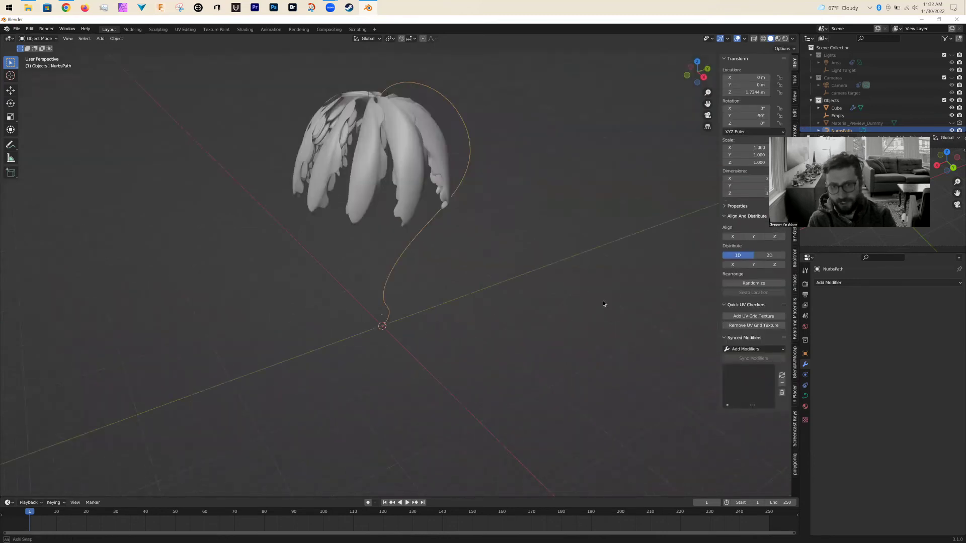
pyautogui.click(805, 396)
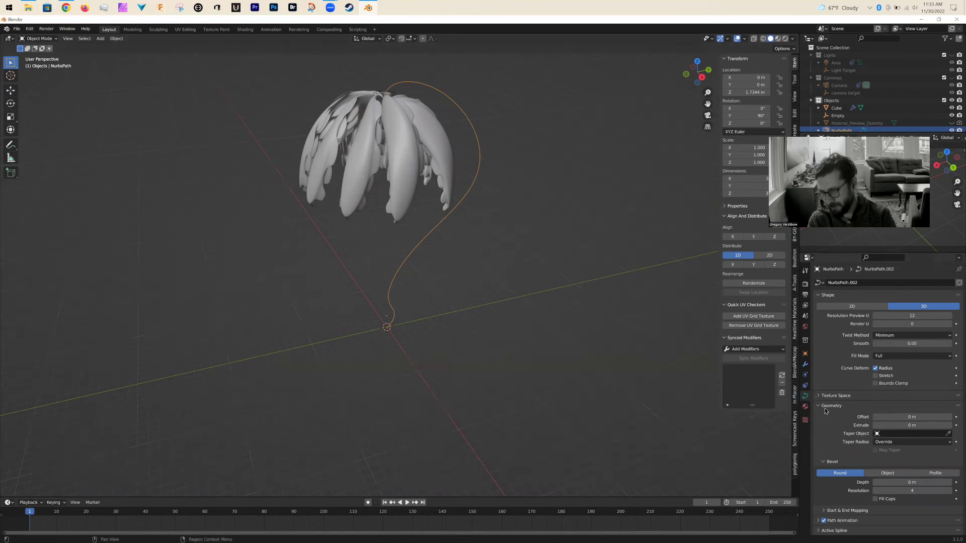
pyautogui.scroll(-4, 826, 419)
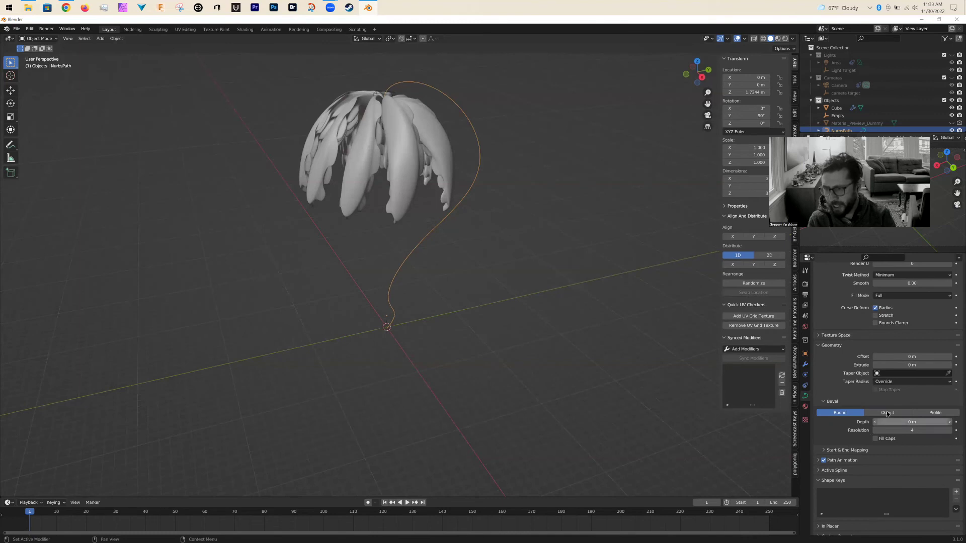
pyautogui.click(824, 346)
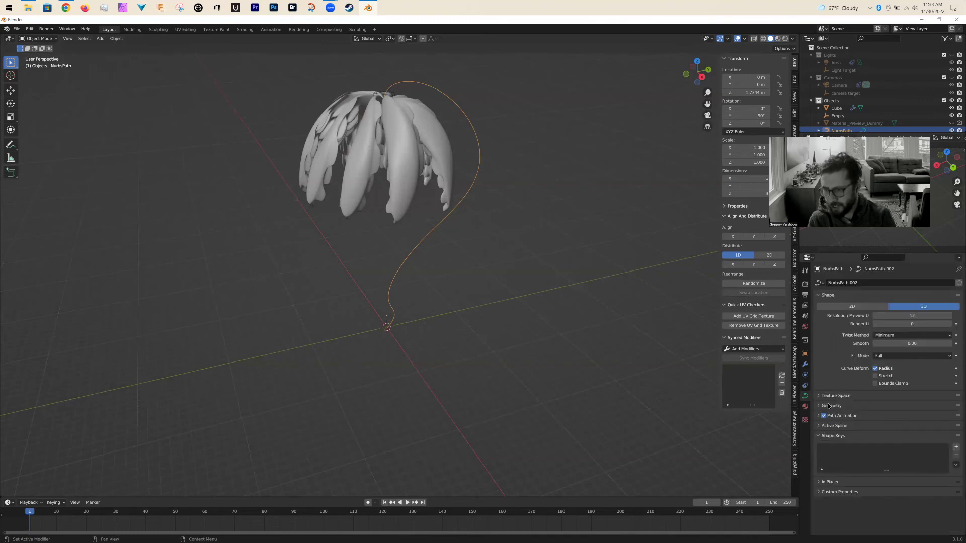
pyautogui.click(835, 406)
pyautogui.scroll(-2, 891, 440)
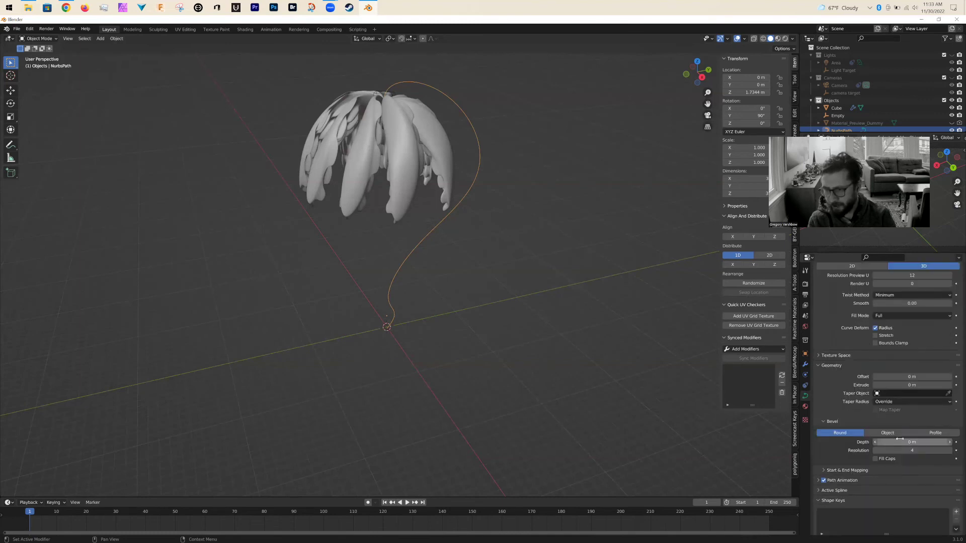
pyautogui.moveTo(897, 441); pyautogui.dragTo(909, 440)
pyautogui.click(481, 418)
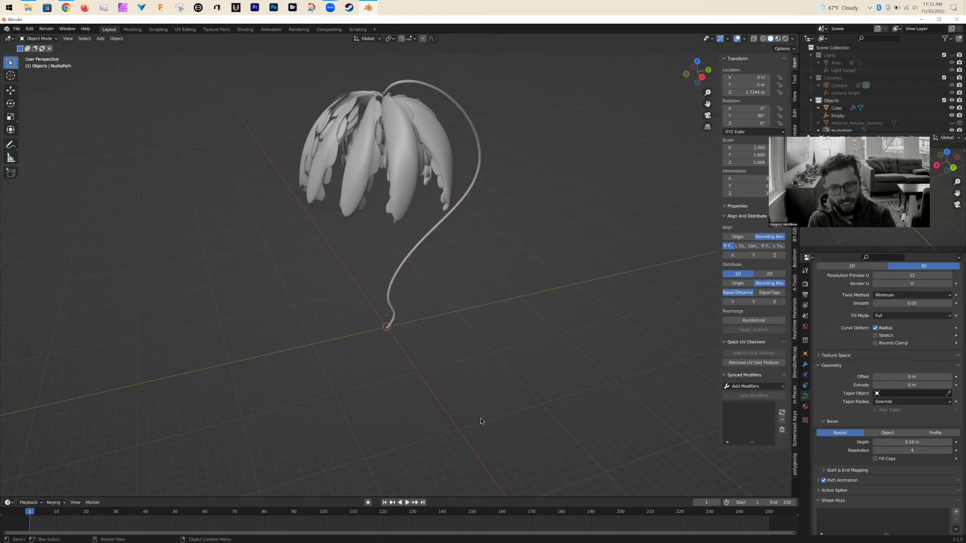
pyautogui.moveTo(332, 388); pyautogui.dragTo(288, 383, button='middle')
pyautogui.hotkey('shift', 'a')
pyautogui.moveTo(331, 372)
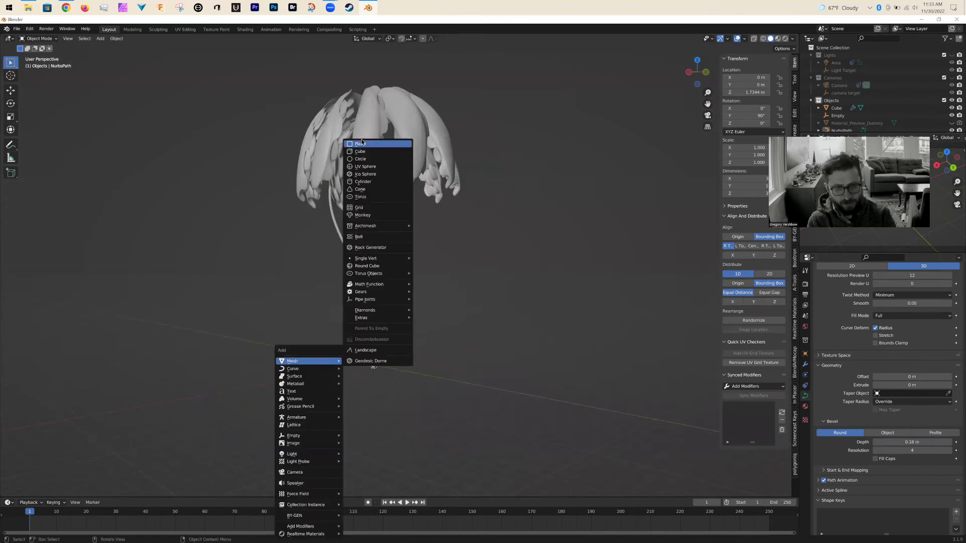
pyautogui.moveTo(371, 363); pyautogui.dragTo(369, 390, button='middle')
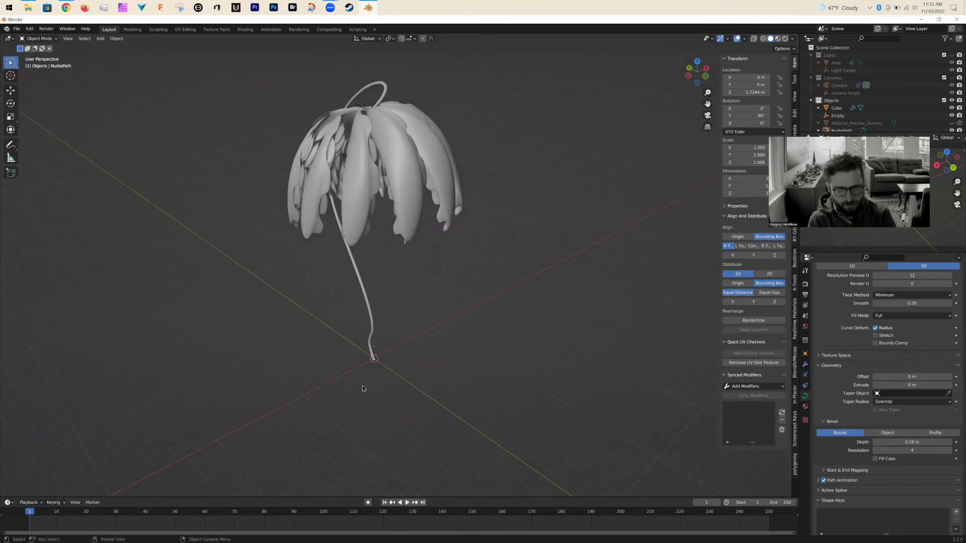
# Step: Add a 2 m mesh plane at the world origin, under the stem's base
pyautogui.click(371, 352)
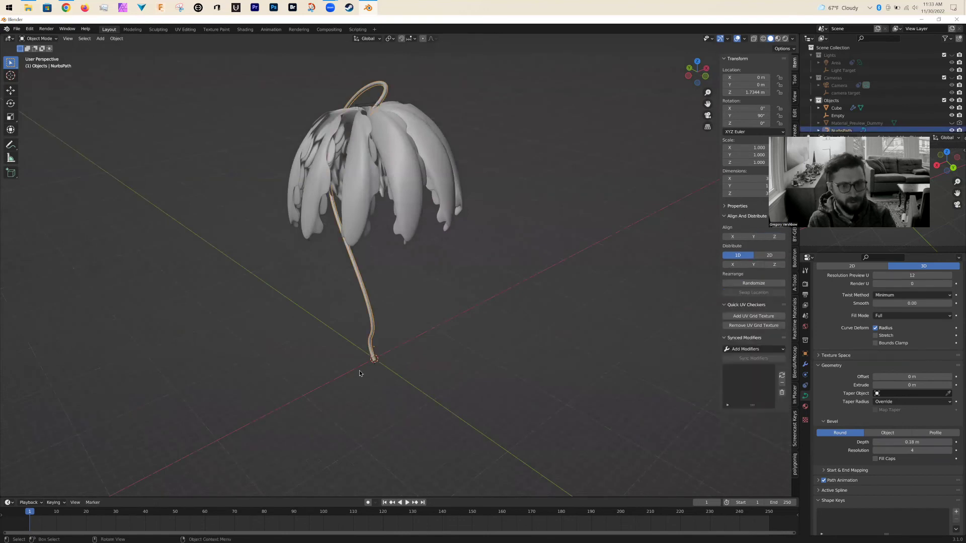
pyautogui.scroll(2, 383, 380)
pyautogui.moveTo(407, 415); pyautogui.dragTo(412, 351, button='middle')
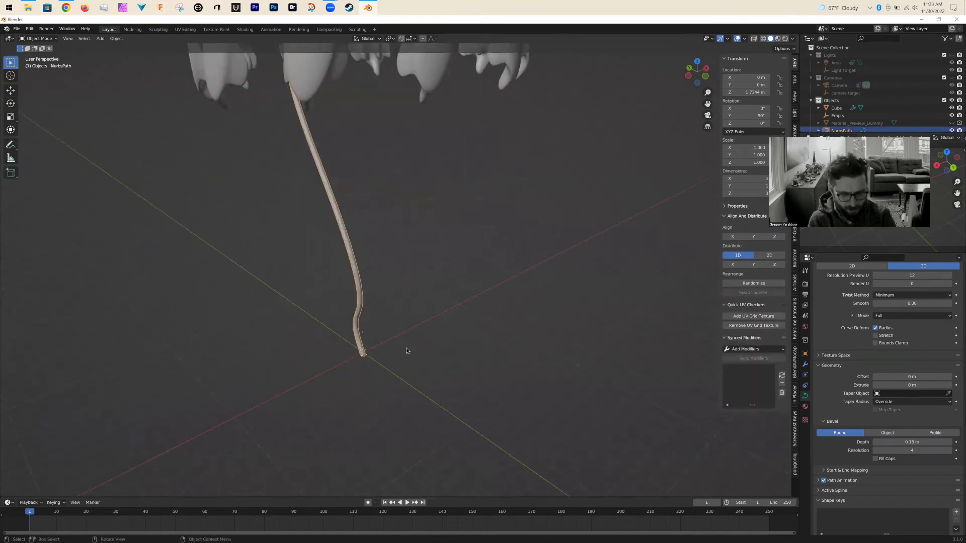
pyautogui.hotkey('shift', 'a')
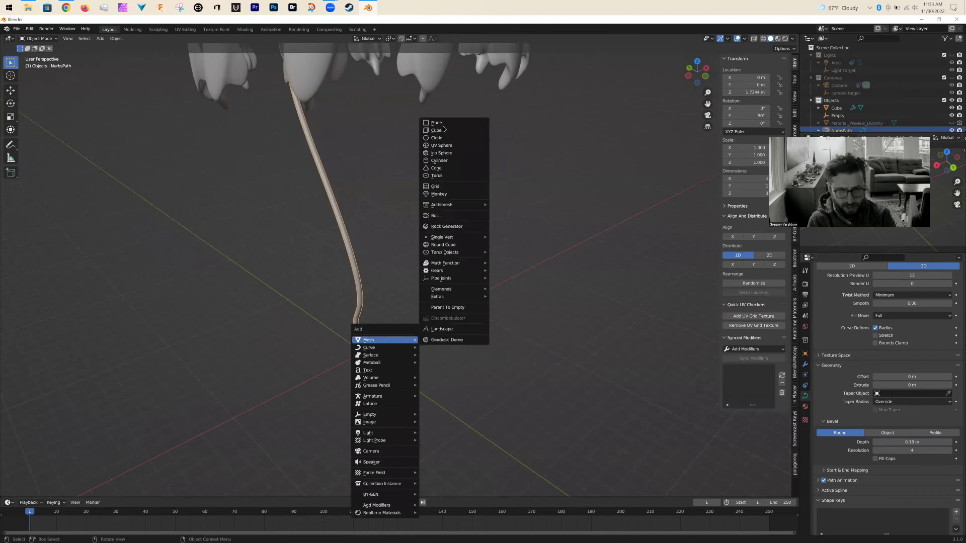
pyautogui.click(443, 123)
pyautogui.scroll(-2, 367, 361)
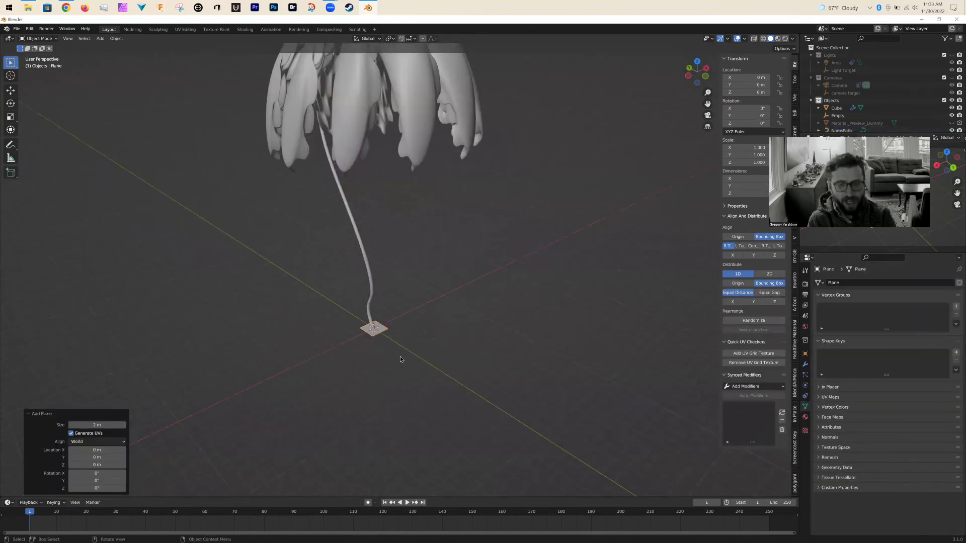
# Step: Scale the plane up by a factor of about 30 and again by 11 to form a wide ground
pyautogui.moveTo(401, 359); pyautogui.dragTo(396, 344, button='middle')
pyautogui.press('s')
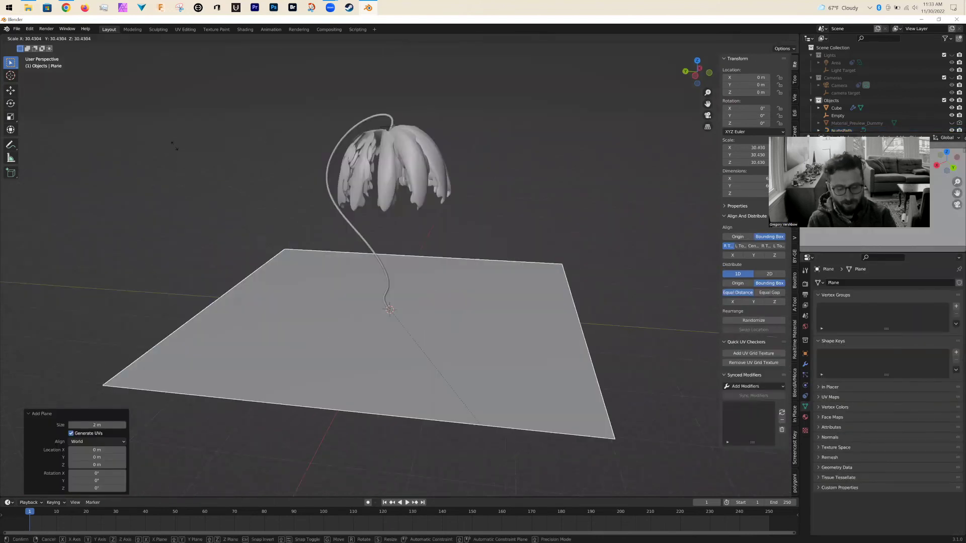
pyautogui.click(163, 141)
pyautogui.write('s11')
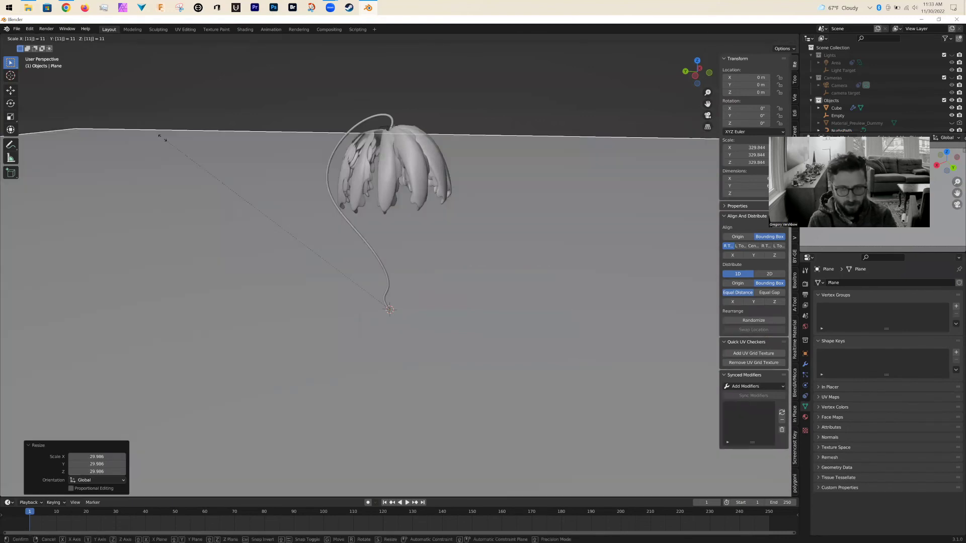
pyautogui.press('Return')
# Step: Add a mesh torus with a 1 m major and 0.25 m minor radius around the stem's base
pyautogui.moveTo(368, 295); pyautogui.dragTo(260, 268, button='middle')
pyautogui.moveTo(374, 257)
pyautogui.mouseDown(button='middle')
pyautogui.moveTo(411, 275)
pyautogui.moveTo(466, 272)
pyautogui.moveTo(469, 243)
pyautogui.moveTo(442, 262)
pyautogui.moveTo(388, 251)
pyautogui.moveTo(349, 263)
pyautogui.moveTo(379, 273)
pyautogui.moveTo(393, 265)
pyautogui.moveTo(387, 241)
pyautogui.moveTo(366, 252)
pyautogui.mouseUp(button='middle')
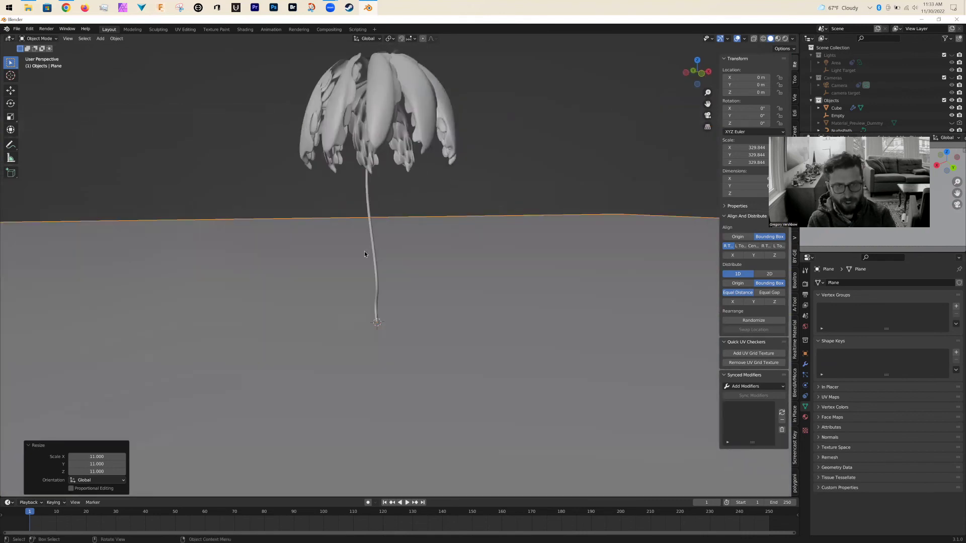
pyautogui.scroll(1, 364, 252)
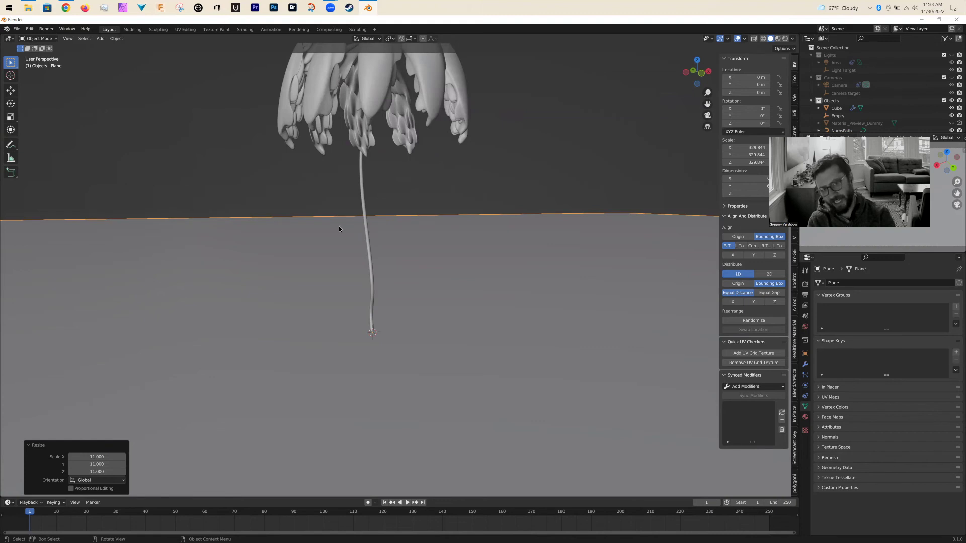
pyautogui.scroll(-2, 317, 229)
pyautogui.moveTo(309, 231); pyautogui.dragTo(336, 231, button='middle')
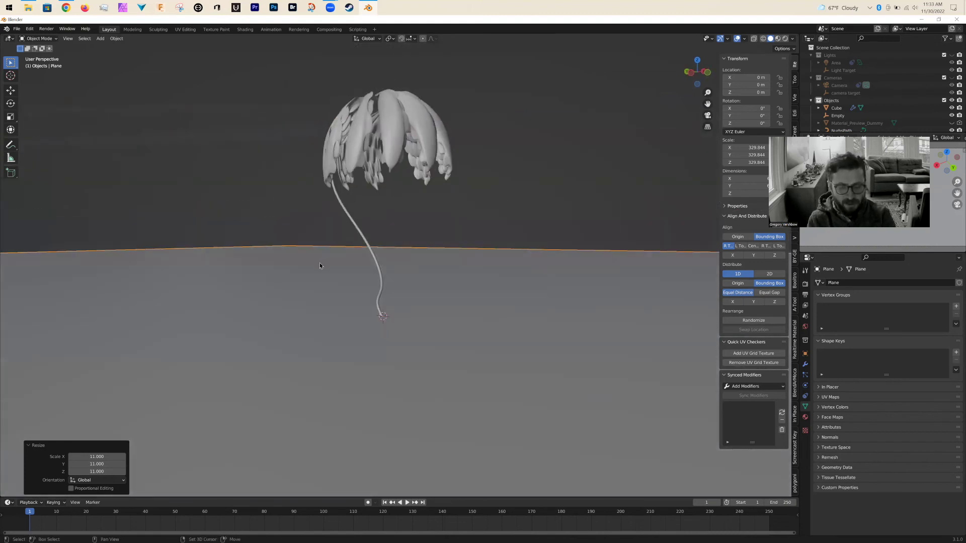
pyautogui.hotkey('shift', 'a')
pyautogui.moveTo(319, 263)
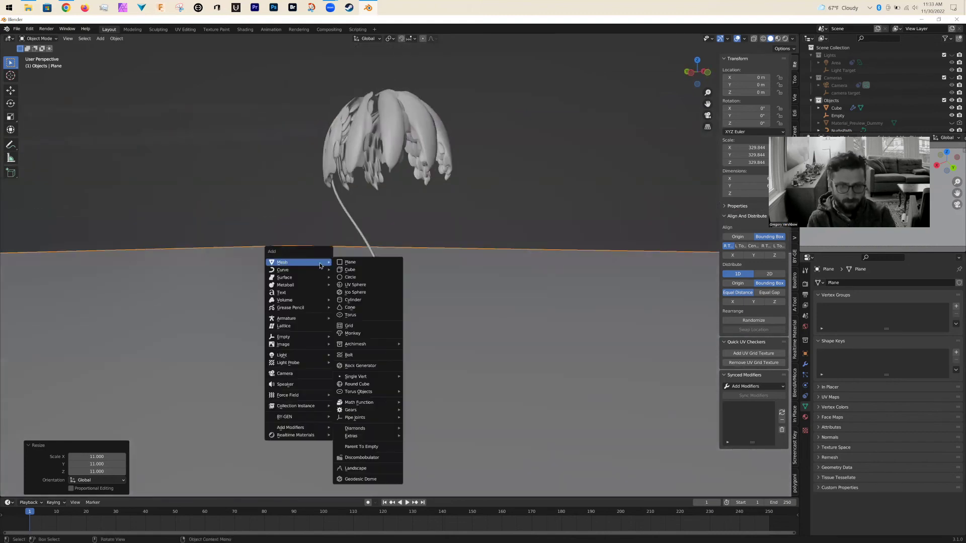
pyautogui.click(360, 315)
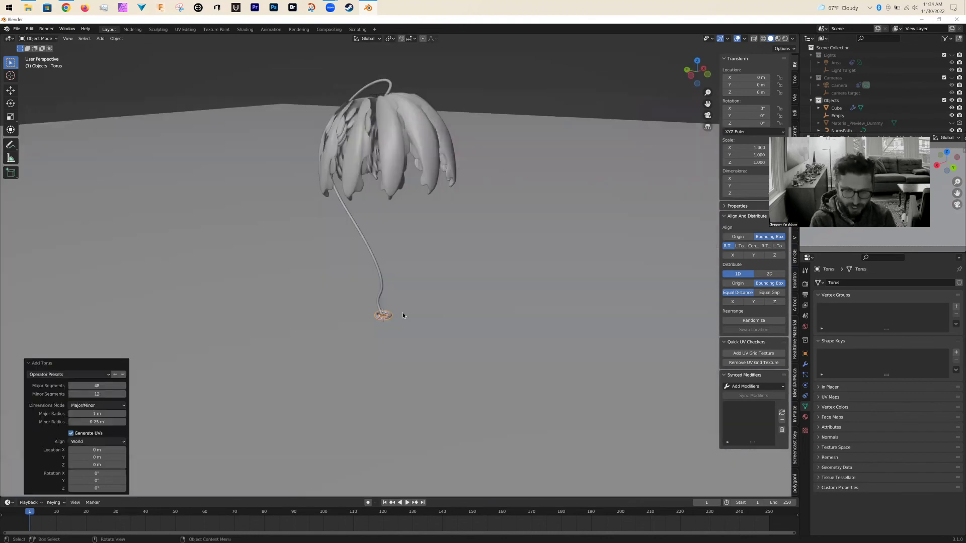
pyautogui.press('KP_Divide')
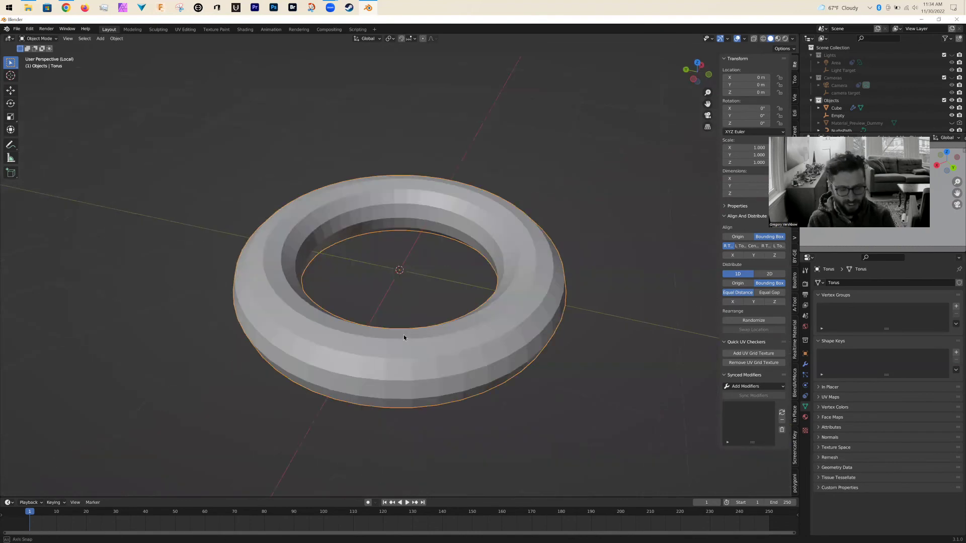
pyautogui.press('KP_Divide')
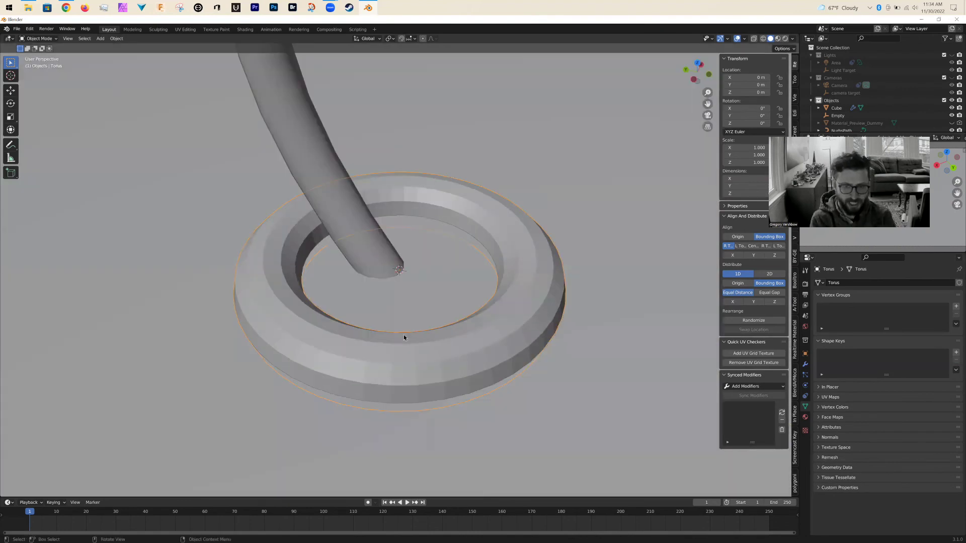
# Step: Isolate the torus in local view and smooth it with a level 3 Subdivision Surface
pyautogui.press('KP_Divide')
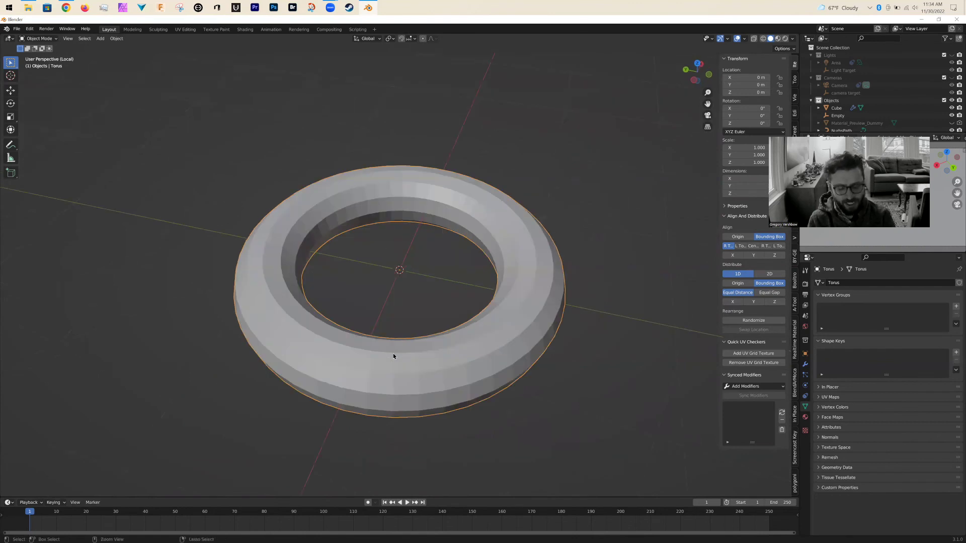
pyautogui.hotkey('ctrl', '3')
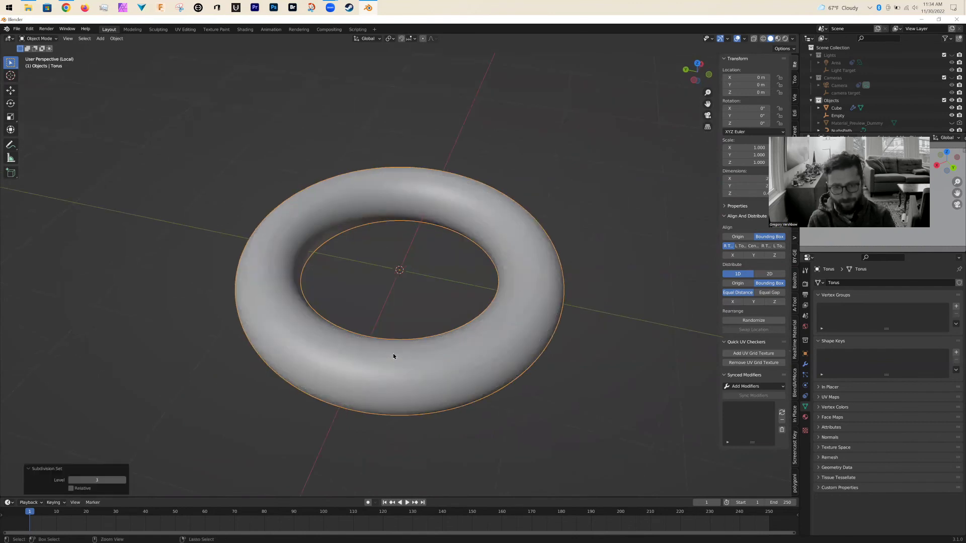
pyautogui.moveTo(394, 354); pyautogui.dragTo(397, 350, button='middle')
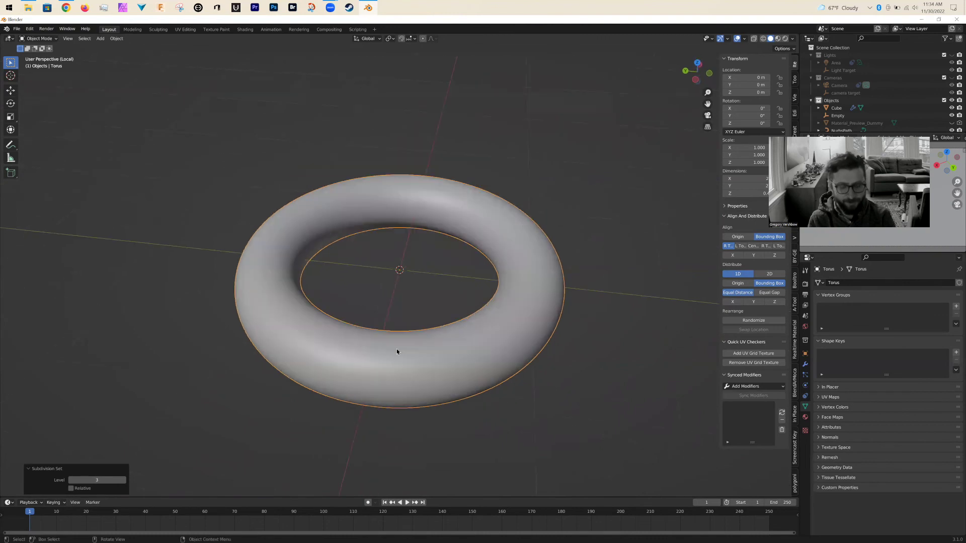
# Step: In Edit Mode, extrude all of the torus's individual faces outward by about 0.28 m
pyautogui.press('Tab')
pyautogui.moveTo(400, 349)
pyautogui.mouseDown(button='middle')
pyautogui.moveTo(359, 350)
pyautogui.moveTo(407, 345)
pyautogui.mouseUp(button='middle')
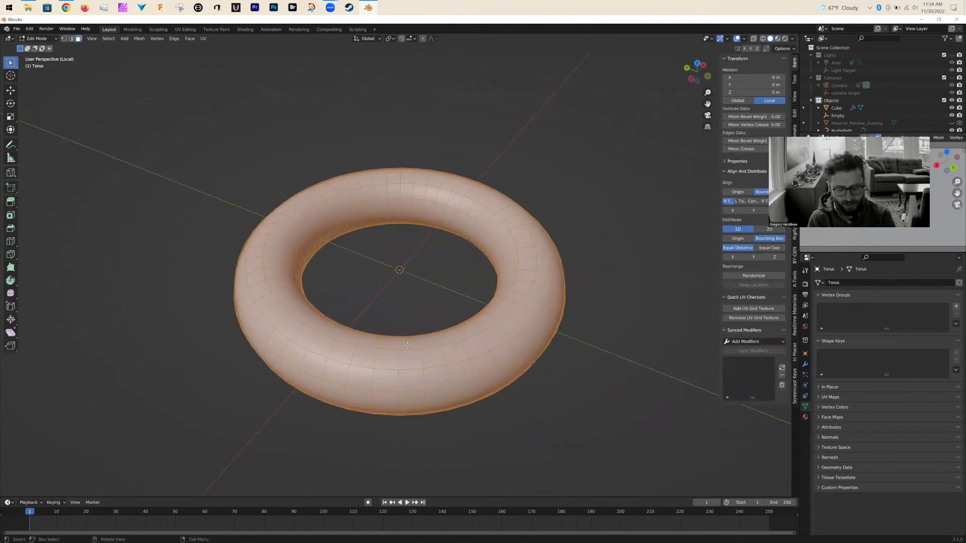
pyautogui.hotkey('alt', 'e')
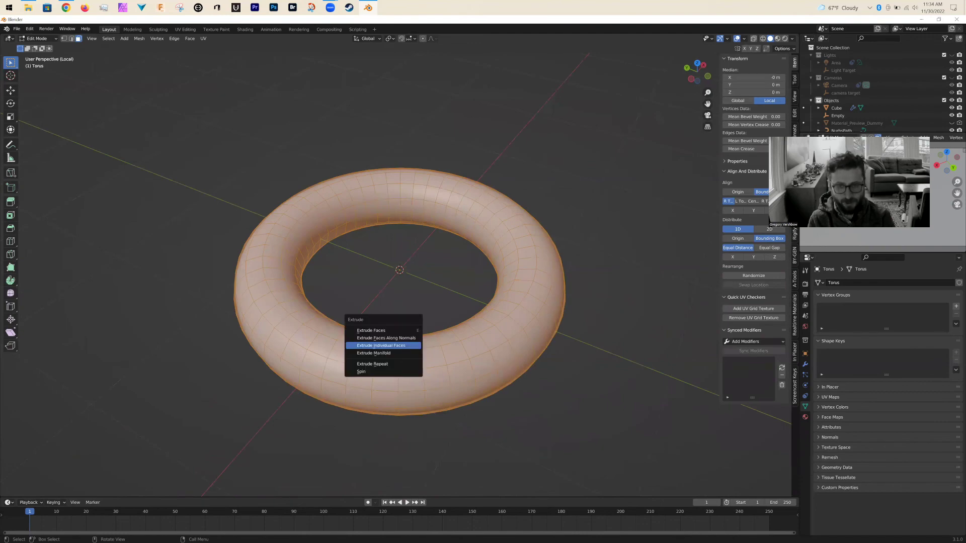
pyautogui.click(407, 346)
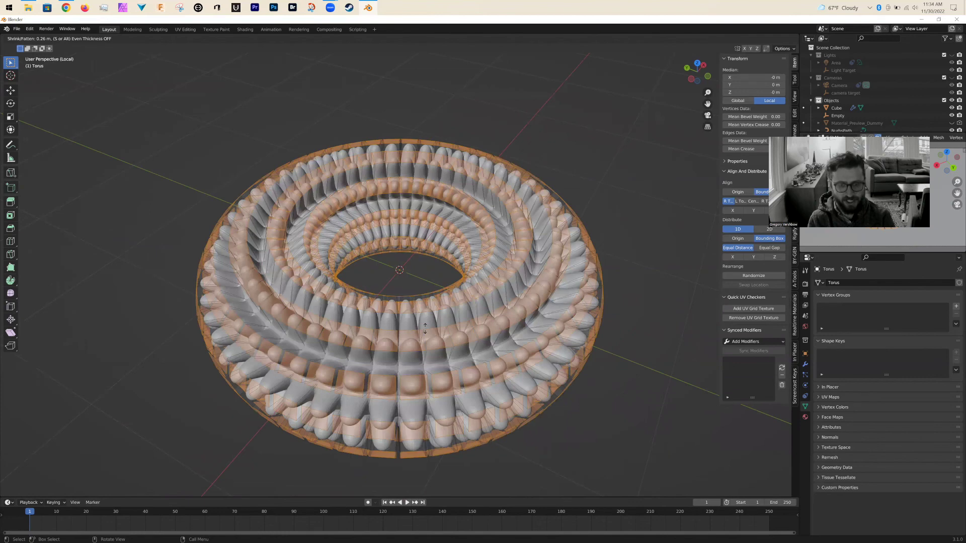
pyautogui.click(446, 345)
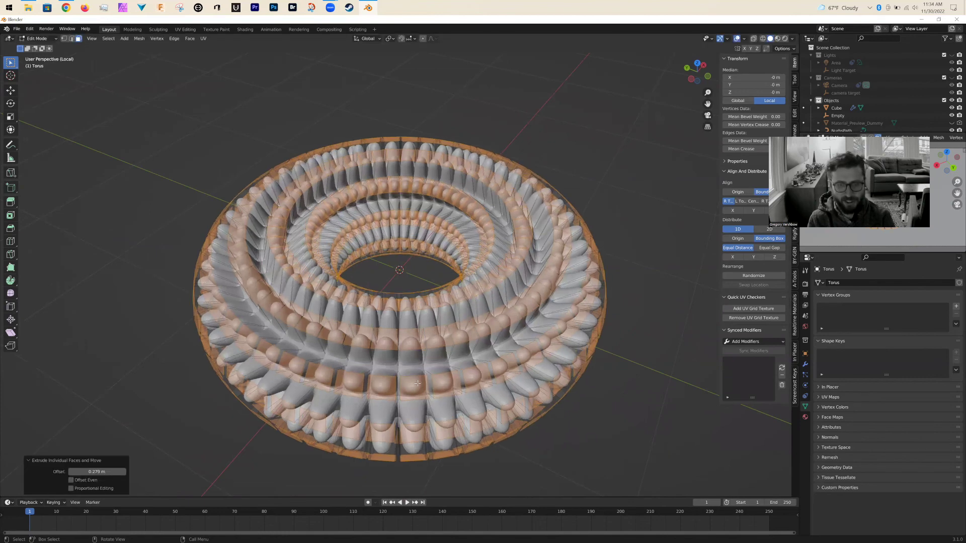
# Step: Apply the Randomize transform to the extruded torus faces with an amount of 0.16 m
pyautogui.keyDown('alt'); pyautogui.moveTo(418, 383); pyautogui.dragTo(405, 351, button='middle'); pyautogui.keyUp('alt')
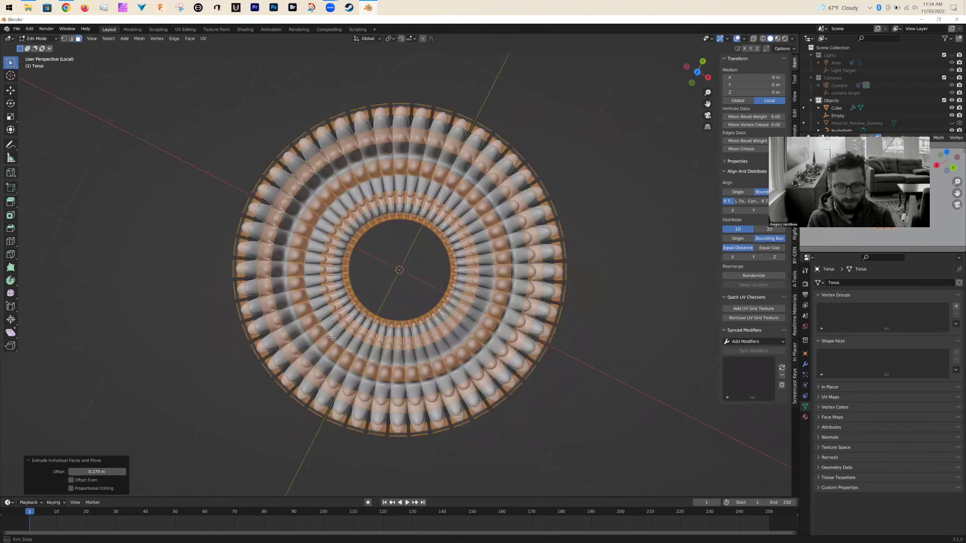
pyautogui.keyDown('alt'); pyautogui.moveTo(381, 338); pyautogui.dragTo(363, 325, button='middle'); pyautogui.keyUp('alt')
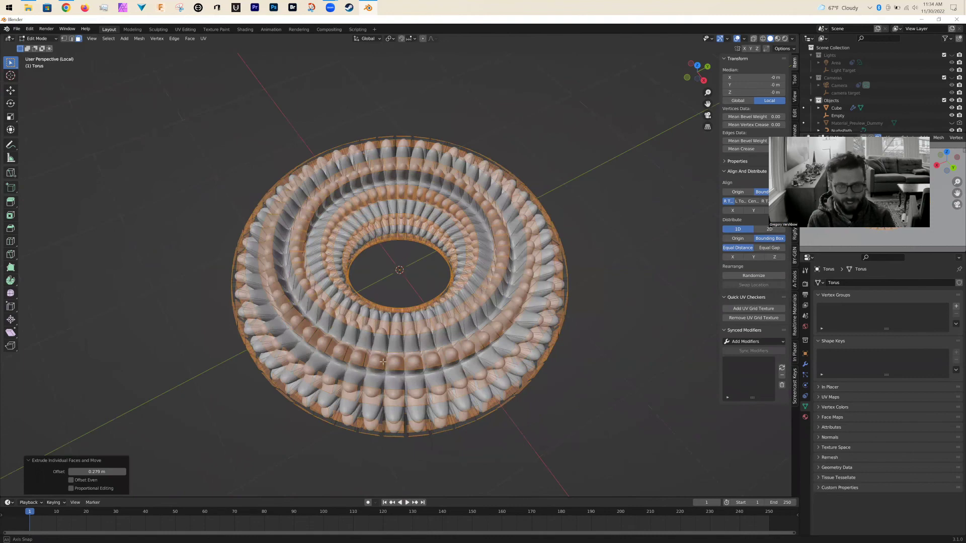
pyautogui.keyDown('alt'); pyautogui.moveTo(383, 362); pyautogui.dragTo(383, 380, button='middle'); pyautogui.keyUp('alt')
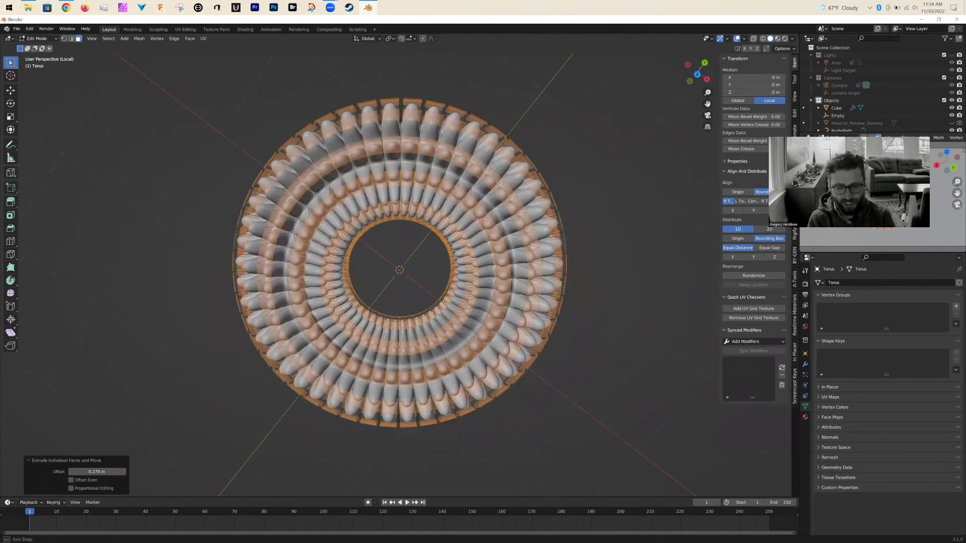
pyautogui.keyDown('alt'); pyautogui.moveTo(443, 302); pyautogui.dragTo(436, 301, button='middle'); pyautogui.keyUp('alt')
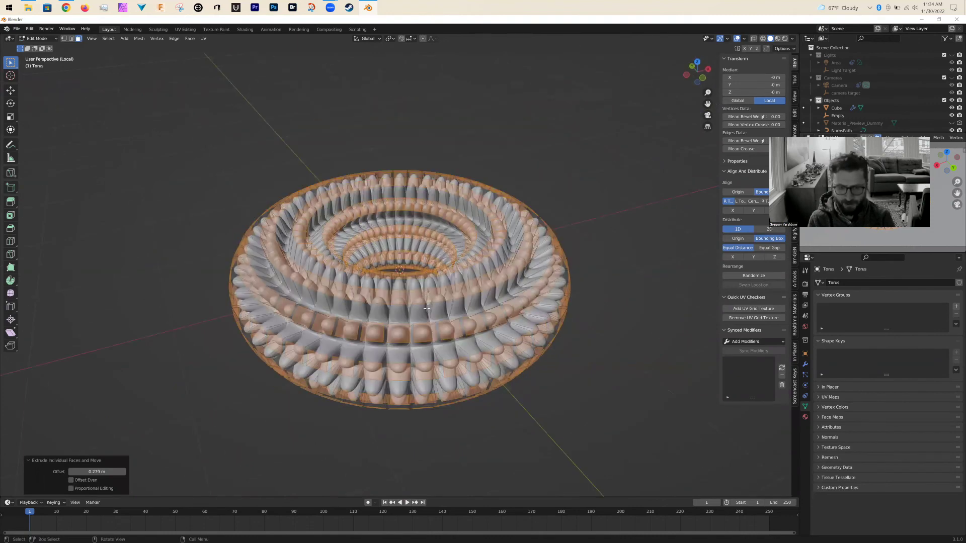
pyautogui.moveTo(427, 308); pyautogui.dragTo(431, 328, button='middle')
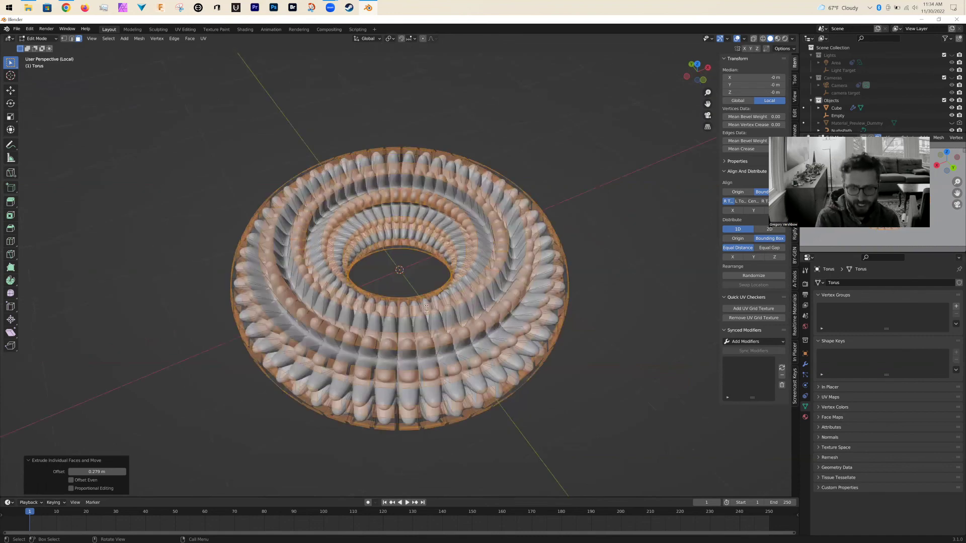
pyautogui.press('F3')
pyautogui.write('rando')
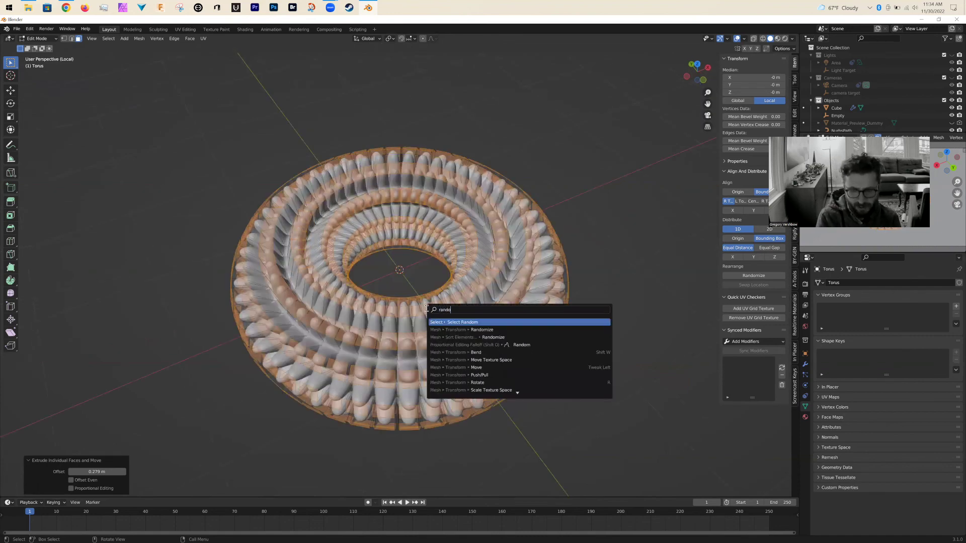
pyautogui.write('m')
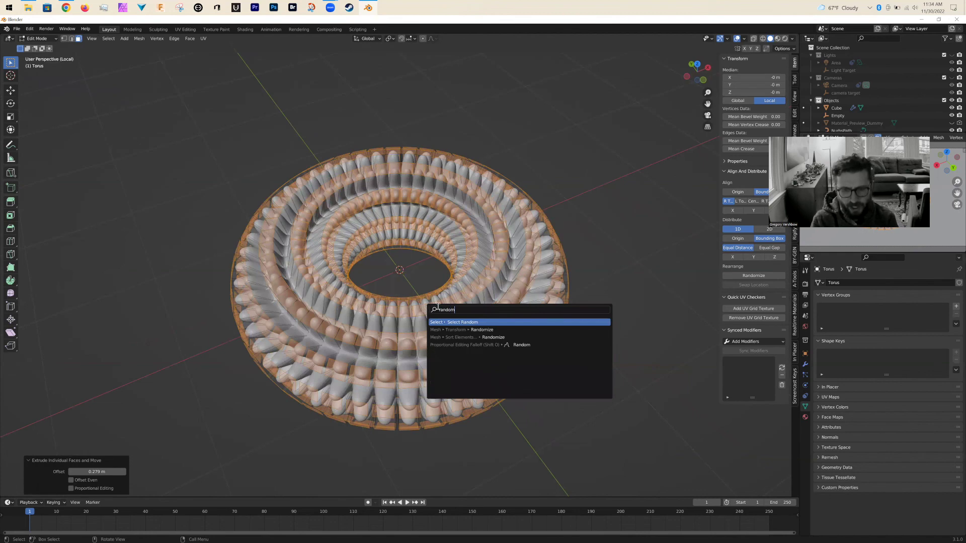
pyautogui.click(465, 331)
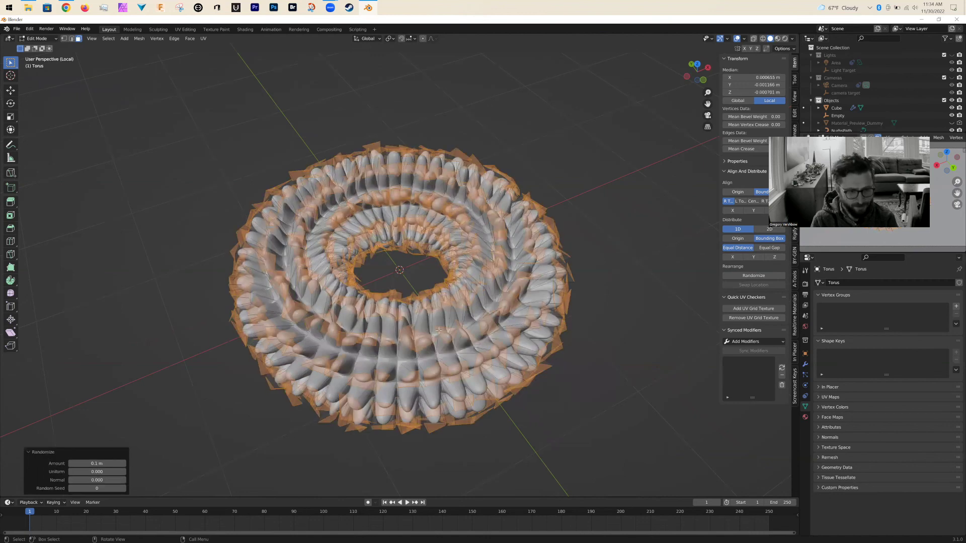
pyautogui.moveTo(96, 463); pyautogui.dragTo(124, 463)
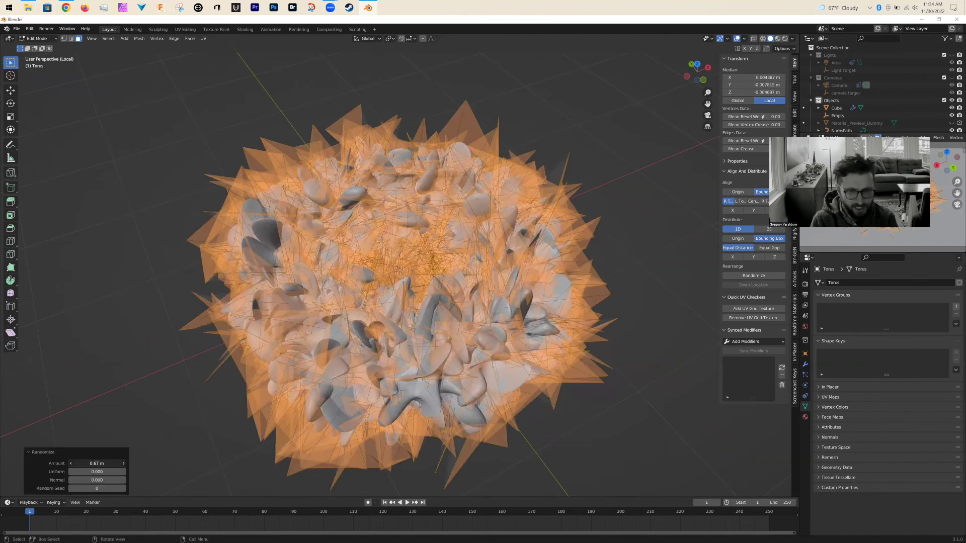
pyautogui.moveTo(124, 463); pyautogui.dragTo(92, 463)
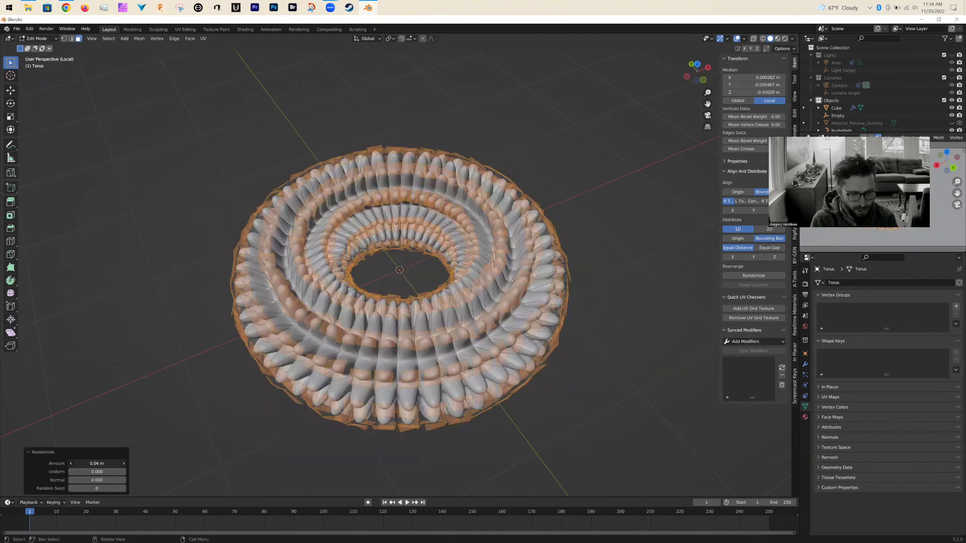
pyautogui.moveTo(93, 463); pyautogui.dragTo(99, 463)
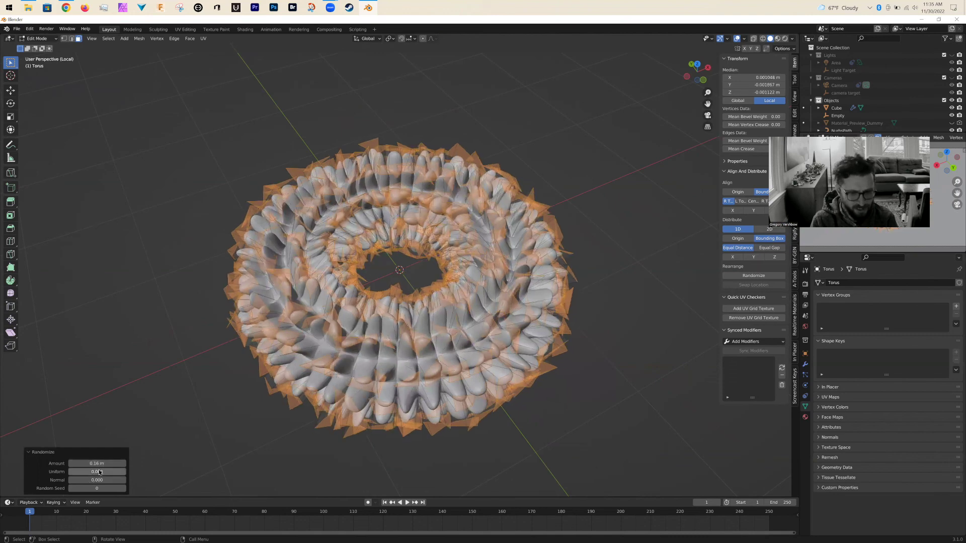
# Step: Set the Randomize uniform value to 0.455, normal to 0.143 and random seed to 1, and deselect the mesh
pyautogui.moveTo(99, 471); pyautogui.dragTo(77, 482)
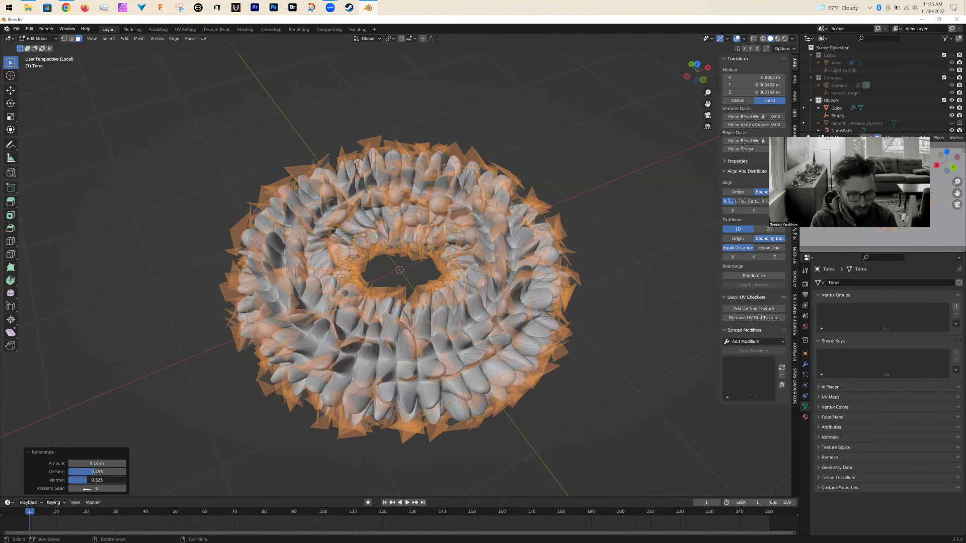
pyautogui.click(124, 490)
pyautogui.click(124, 489)
pyautogui.click(124, 490)
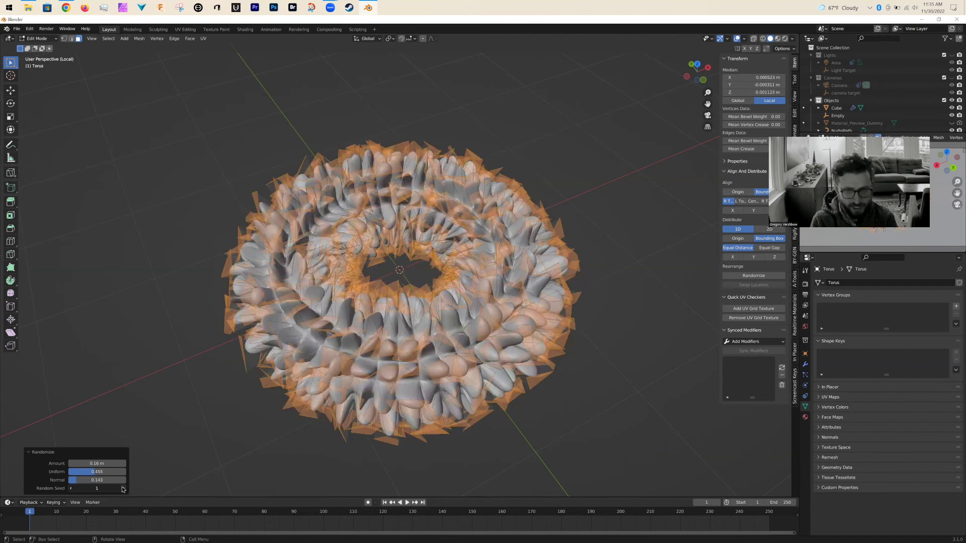
pyautogui.moveTo(543, 181); pyautogui.dragTo(554, 308, button='middle')
pyautogui.moveTo(593, 427); pyautogui.dragTo(592, 421, button='middle')
pyautogui.click(593, 422)
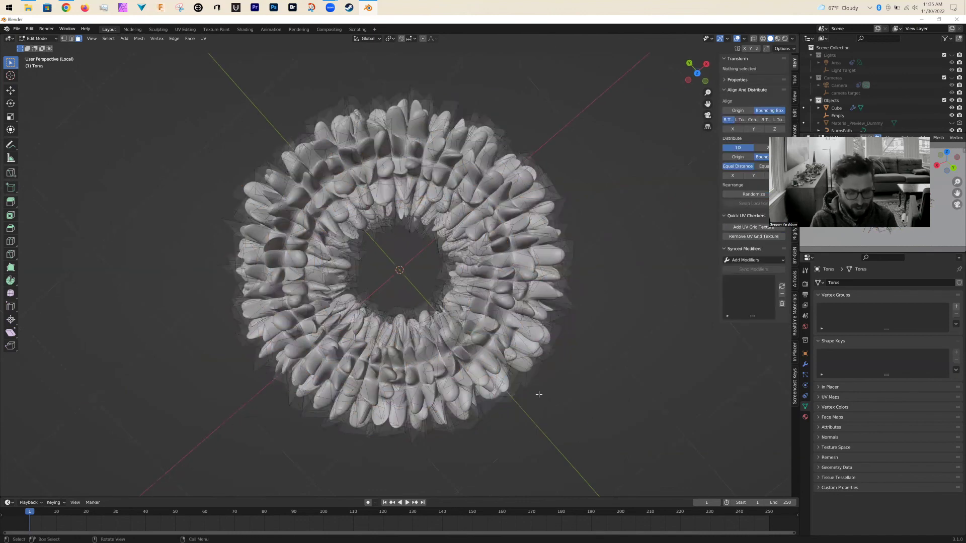
# Step: Return to Object Mode, shade the spiky torus smooth, and leave local view to show the whole flower
pyautogui.press('Tab')
pyautogui.moveTo(535, 395); pyautogui.dragTo(473, 334, button='middle')
pyautogui.rightClick(473, 334)
pyautogui.click(473, 332)
pyautogui.moveTo(484, 393); pyautogui.dragTo(409, 427, button='middle')
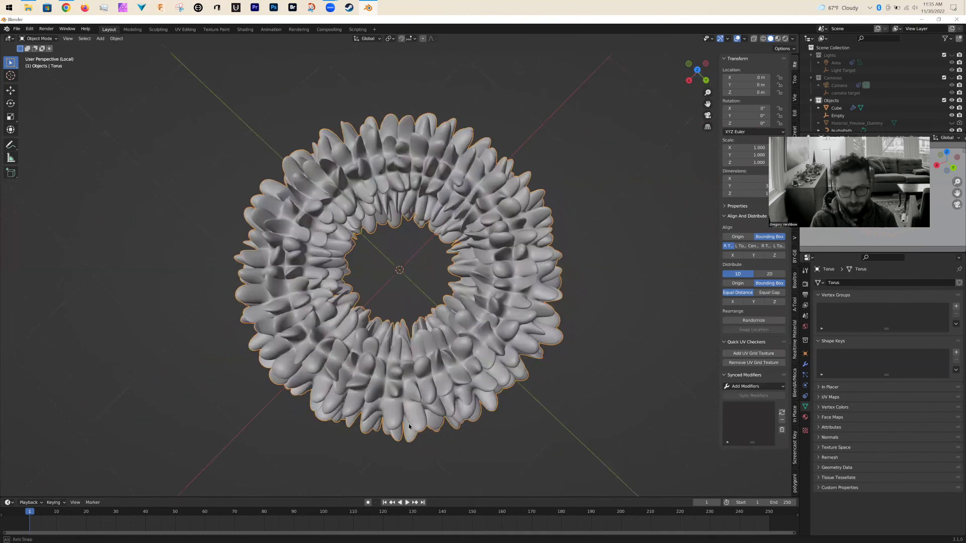
pyautogui.moveTo(448, 357); pyautogui.dragTo(437, 377, button='middle')
pyautogui.moveTo(442, 332); pyautogui.dragTo(446, 330, button='middle')
pyautogui.press('KP_Divide')
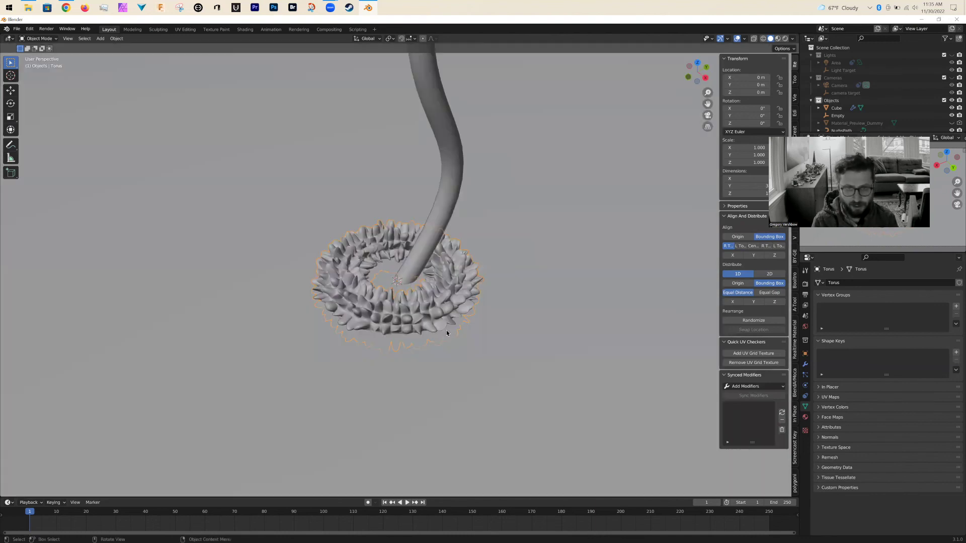
# Step: Hide the large ground plane under the flower
pyautogui.click(354, 336)
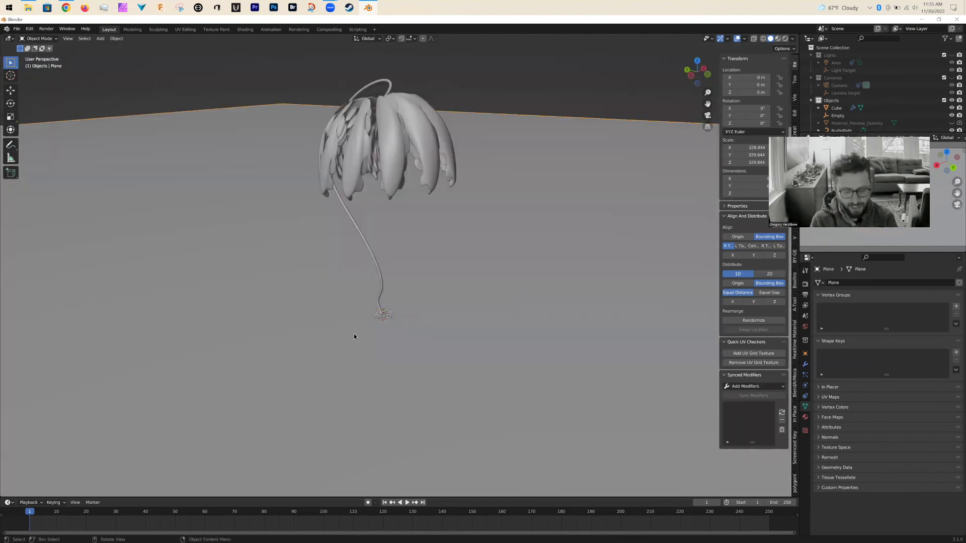
pyautogui.press('h')
pyautogui.moveTo(390, 353); pyautogui.dragTo(382, 242, button='middle')
# Step: Snap the torus from the stem's base to the empty at the petals' centre, and deselect everything
pyautogui.click(389, 126)
pyautogui.moveTo(418, 292); pyautogui.dragTo(376, 110, button='middle')
pyautogui.moveTo(380, 172); pyautogui.dragTo(412, 277, button='middle')
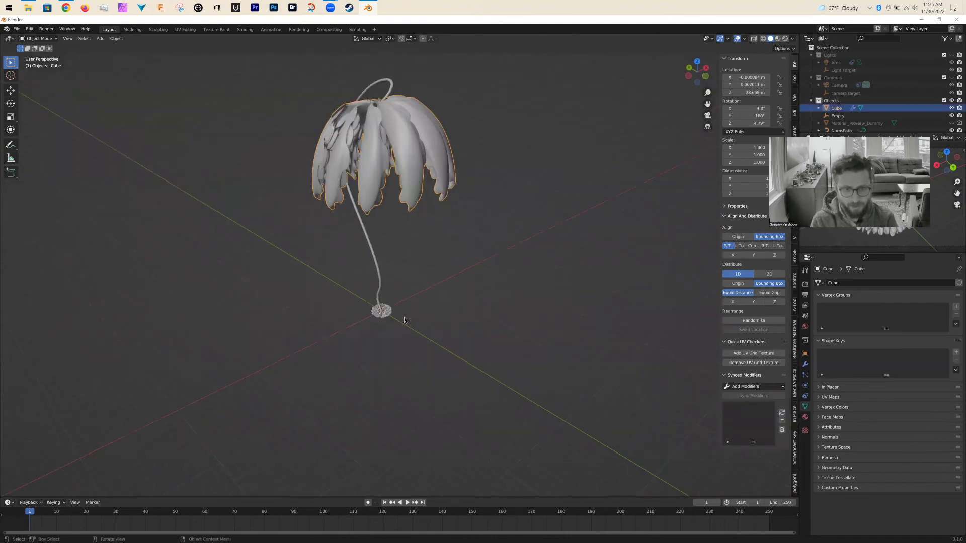
pyautogui.click(386, 318)
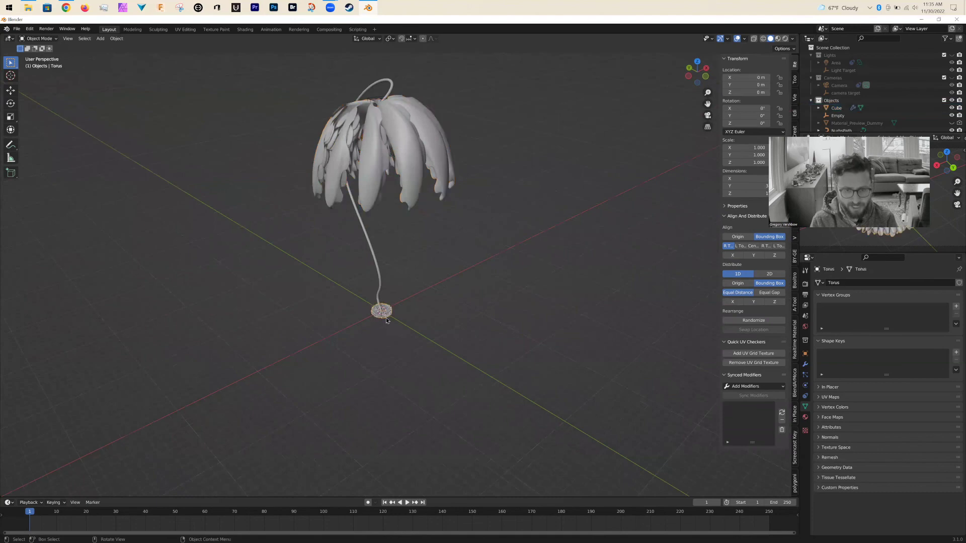
pyautogui.keyDown('shift'); pyautogui.click(374, 100); pyautogui.keyUp('shift')
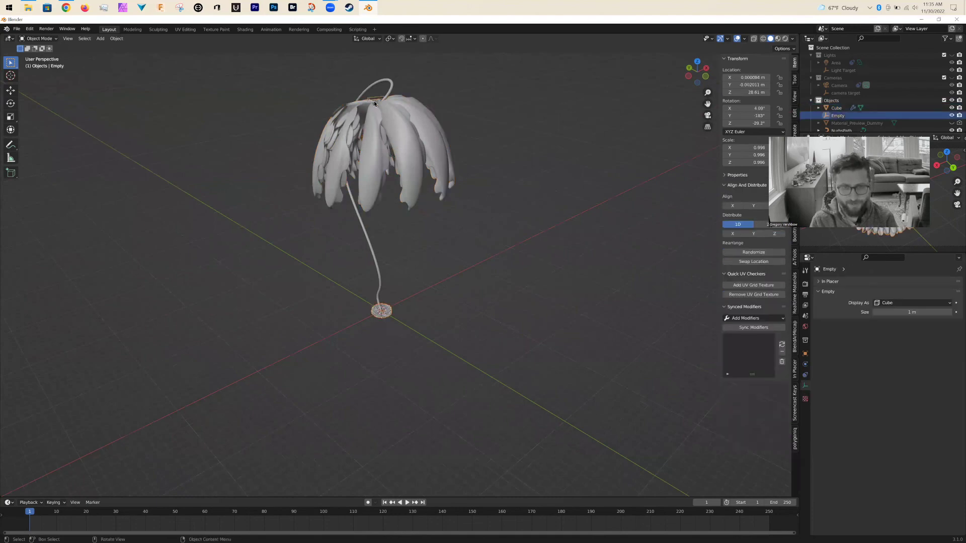
pyautogui.rightClick(333, 167)
pyautogui.moveTo(333, 167)
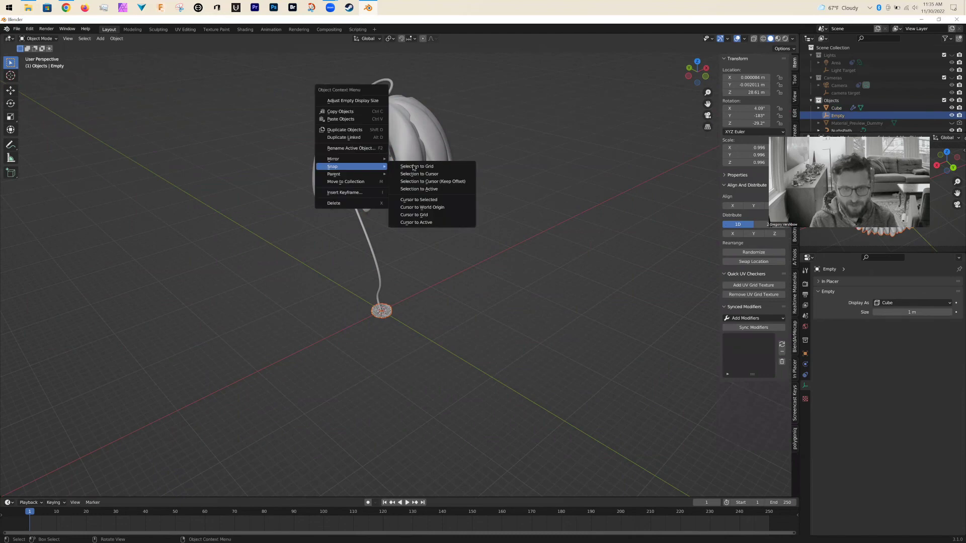
pyautogui.click(440, 189)
pyautogui.click(435, 277)
# Step: Move the torus down about 0.8 m along Z so it sits beneath the petals' meeting point
pyautogui.moveTo(426, 269); pyautogui.dragTo(381, 150, button='middle')
pyautogui.scroll(3, 381, 150)
pyautogui.scroll(-2, 382, 135)
pyautogui.keyDown('shift'); pyautogui.moveTo(379, 216); pyautogui.dragTo(391, 329, button='middle'); pyautogui.keyUp('shift')
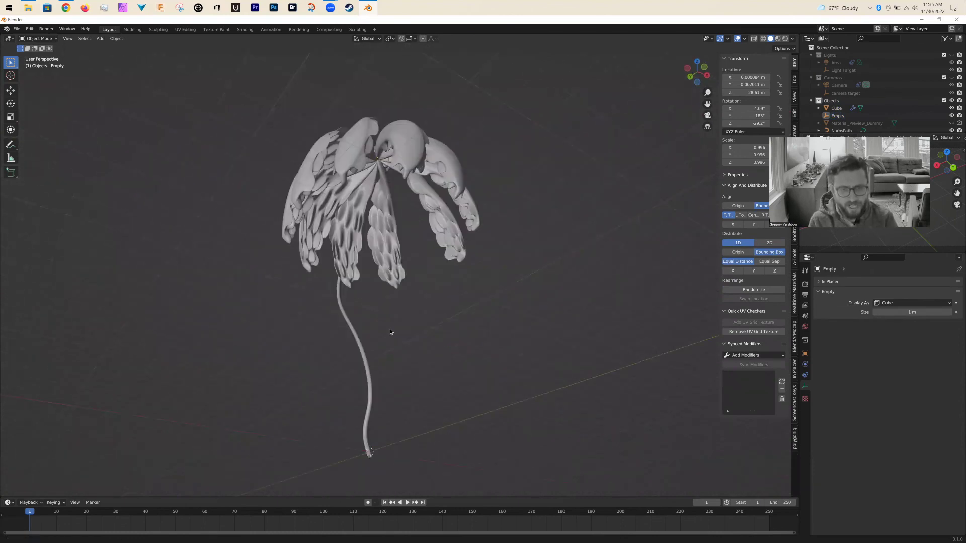
pyautogui.keyDown('shift'); pyautogui.moveTo(397, 269); pyautogui.dragTo(401, 347, button='middle'); pyautogui.keyUp('shift')
pyautogui.moveTo(357, 316); pyautogui.dragTo(416, 152, button='middle')
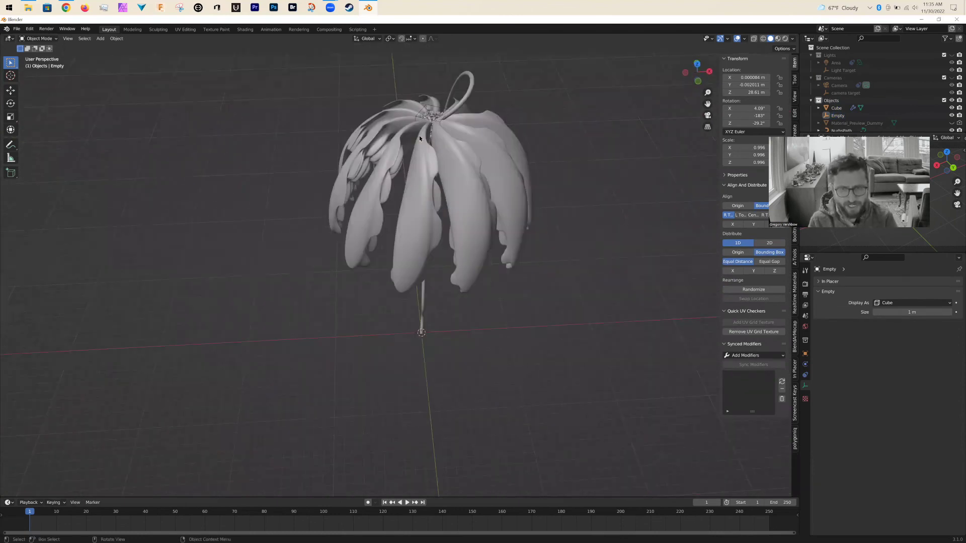
pyautogui.click(432, 115)
pyautogui.moveTo(404, 256); pyautogui.dragTo(430, 346, button='middle')
pyautogui.press('g')
pyautogui.press('x')
pyautogui.press('z')
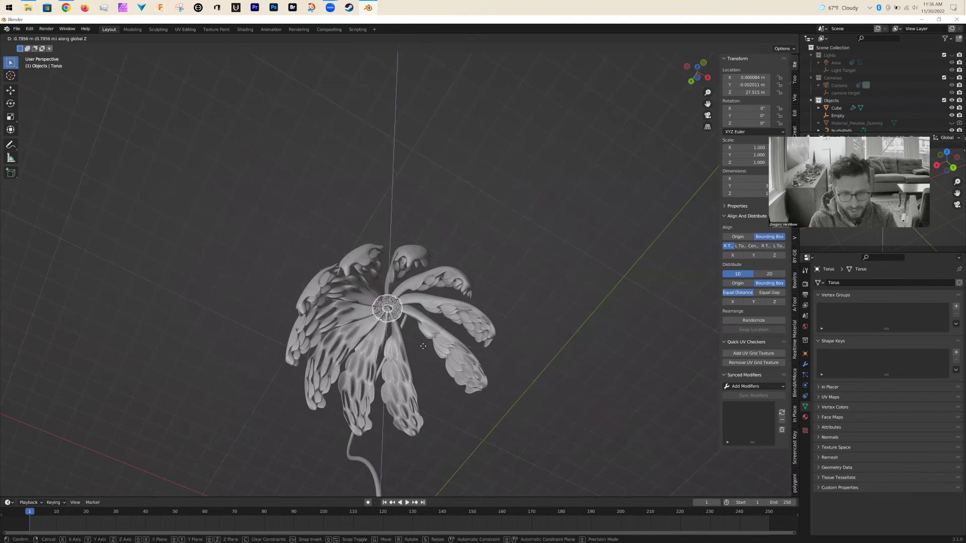
pyautogui.click(423, 346)
# Step: Scale the torus up uniformly by a factor of about 1.25, and deselect it
pyautogui.press('s')
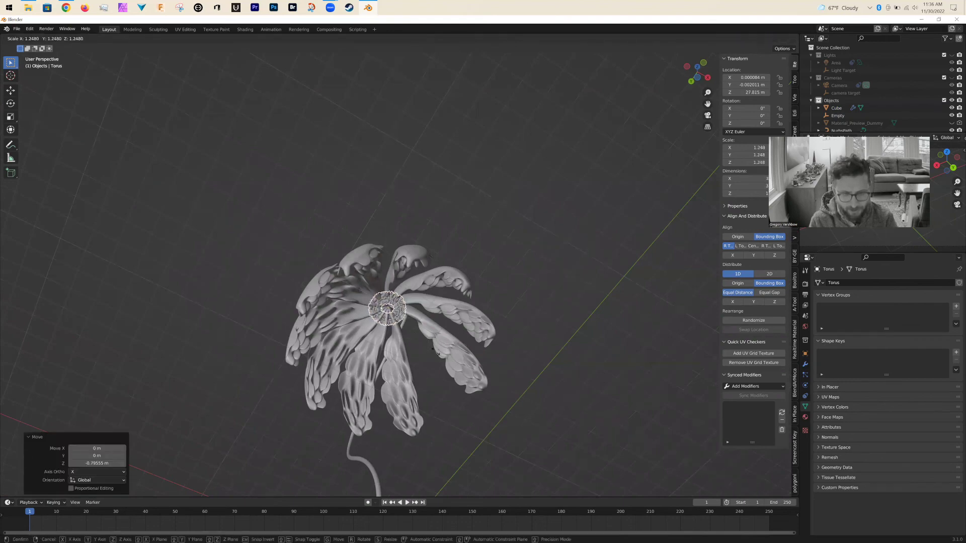
pyautogui.click(434, 349)
pyautogui.moveTo(397, 357); pyautogui.dragTo(432, 357, button='middle')
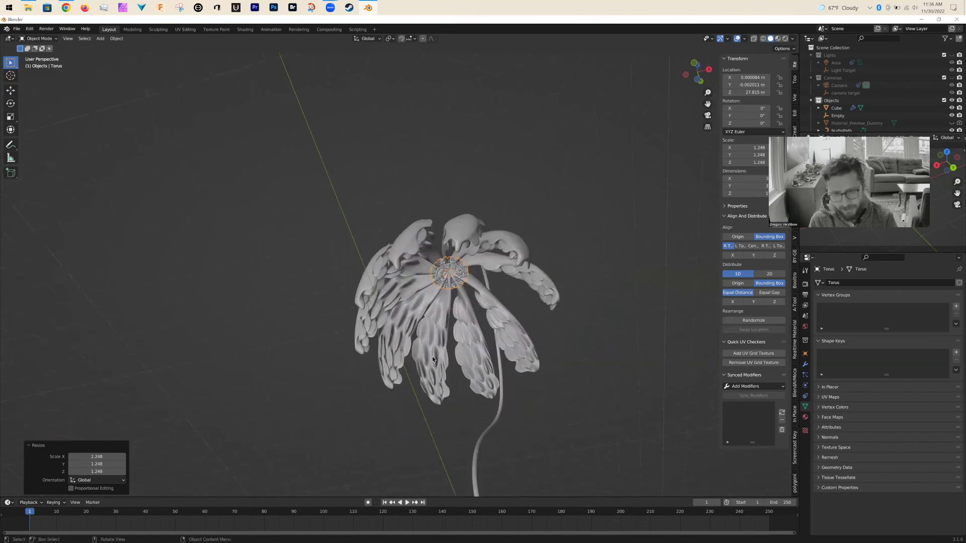
pyautogui.click(572, 348)
# Step: Select the spiky torus at the petals' centre, shrink it uniformly to a scale of about 0.51, and deselect it
pyautogui.scroll(3, 582, 340)
pyautogui.moveTo(564, 338); pyautogui.dragTo(582, 358, button='middle')
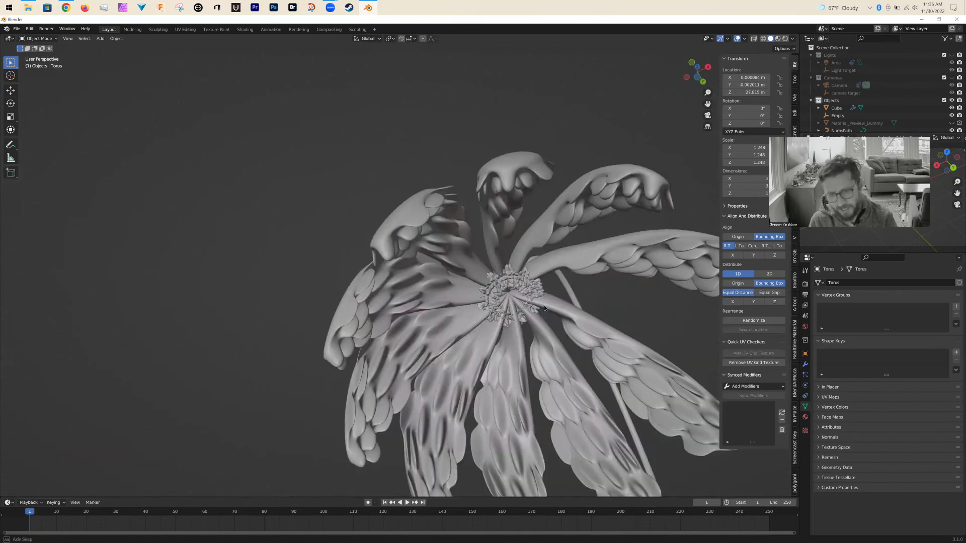
pyautogui.moveTo(529, 299); pyautogui.dragTo(557, 322, button='middle')
pyautogui.click(558, 323)
pyautogui.press('s')
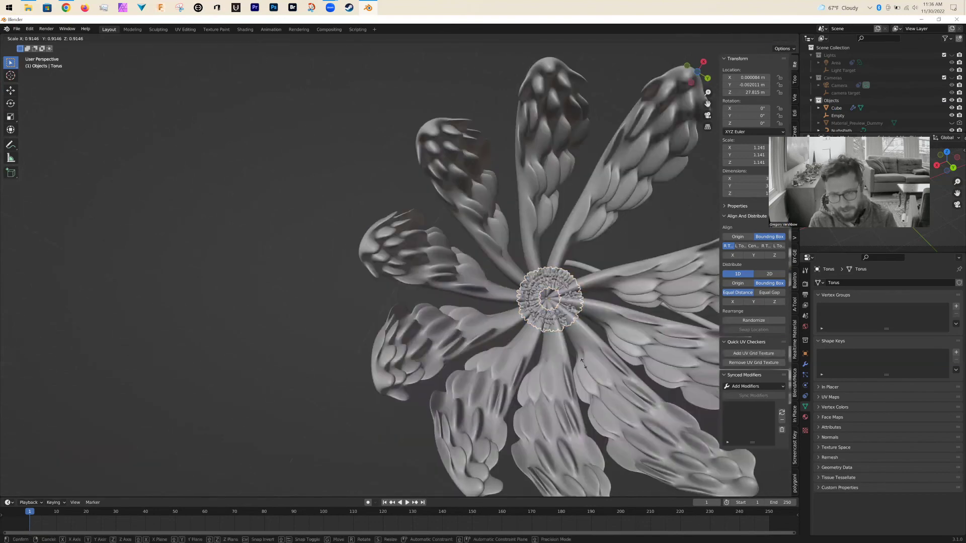
pyautogui.click(556, 318)
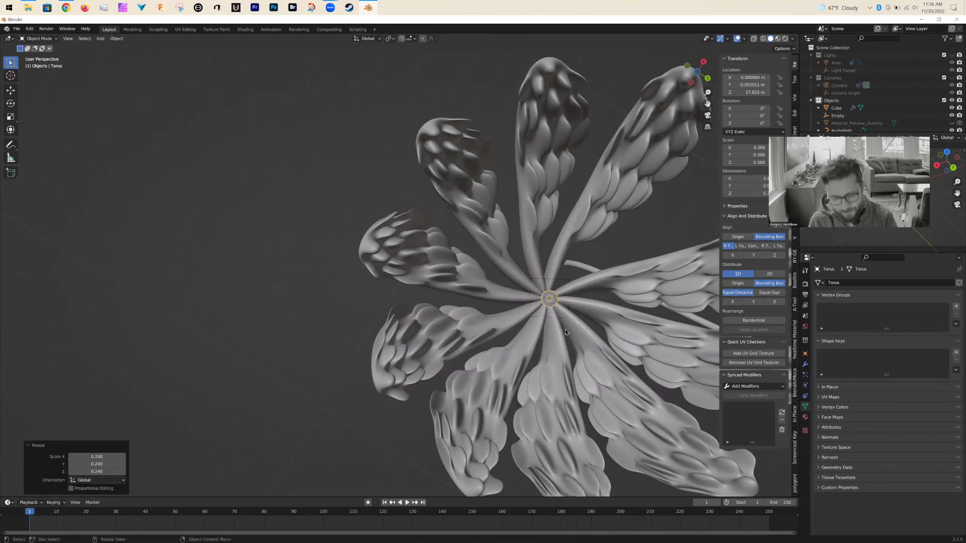
pyautogui.press('s')
pyautogui.click(552, 345)
pyautogui.scroll(1, 523, 362)
pyautogui.moveTo(499, 377)
pyautogui.mouseDown(button='middle')
pyautogui.moveTo(485, 373)
pyautogui.moveTo(491, 330)
pyautogui.moveTo(494, 362)
pyautogui.mouseUp(button='middle')
pyautogui.click(490, 374)
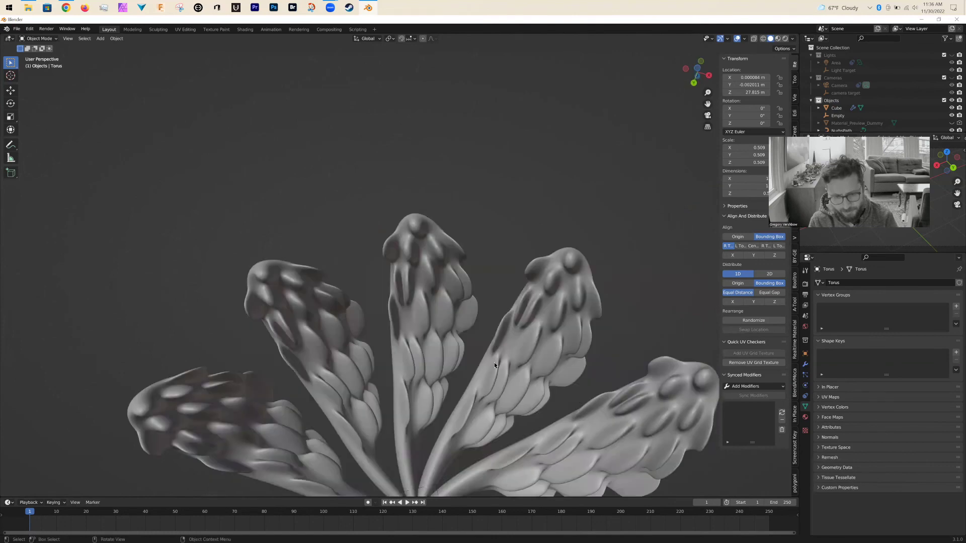
# Step: Examine the resized flower centre up close, and the whole flower and its stem from below and from the side
pyautogui.scroll(2, 486, 453)
pyautogui.keyDown('shift'); pyautogui.moveTo(485, 462); pyautogui.dragTo(433, 244, button='middle'); pyautogui.keyUp('shift')
pyautogui.keyDown('shift'); pyautogui.moveTo(397, 175); pyautogui.dragTo(369, 59, button='middle'); pyautogui.keyUp('shift')
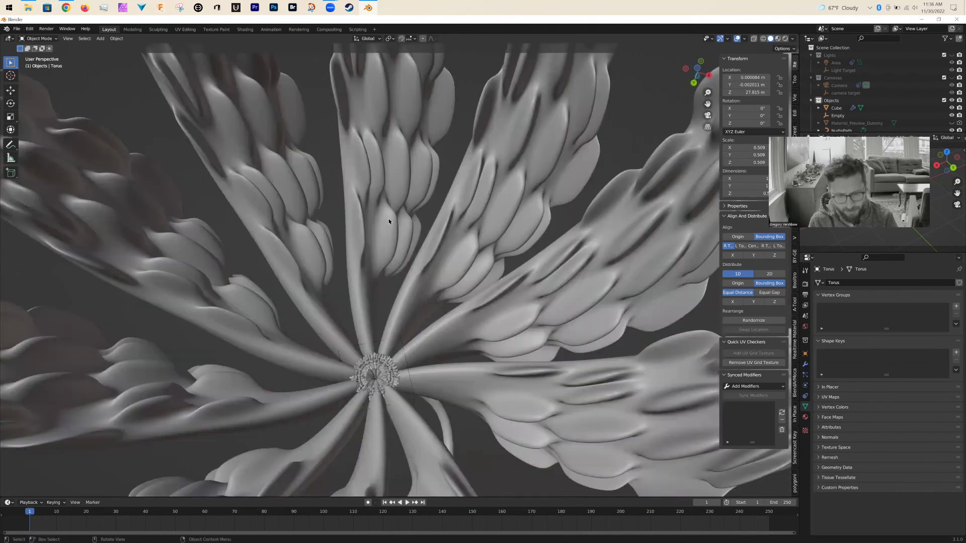
pyautogui.keyDown('shift'); pyautogui.moveTo(389, 222); pyautogui.dragTo(390, 119, button='middle'); pyautogui.keyUp('shift')
pyautogui.scroll(-5, 383, 221)
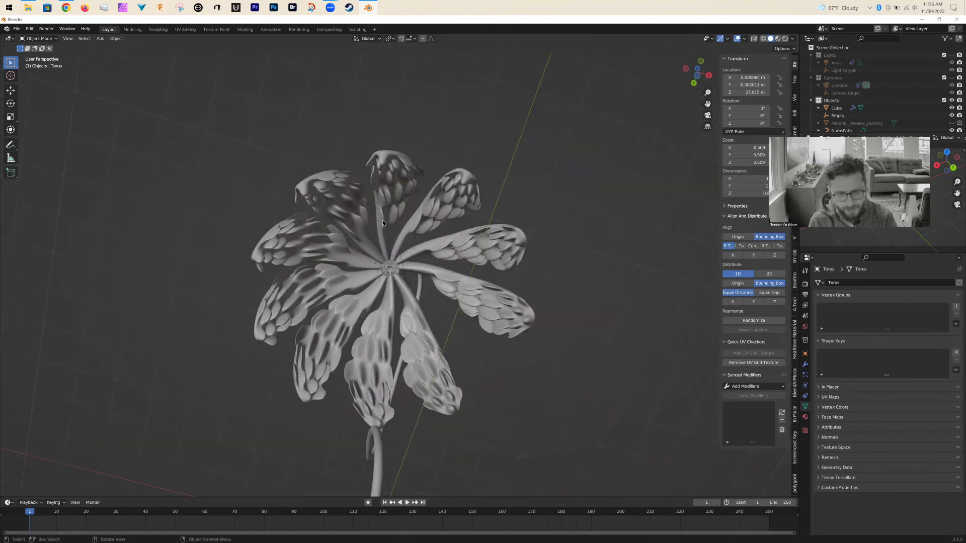
pyautogui.moveTo(380, 248); pyautogui.dragTo(351, 306, button='middle')
pyautogui.moveTo(384, 387); pyautogui.dragTo(319, 342, button='middle')
pyautogui.moveTo(339, 299); pyautogui.dragTo(417, 308, button='middle')
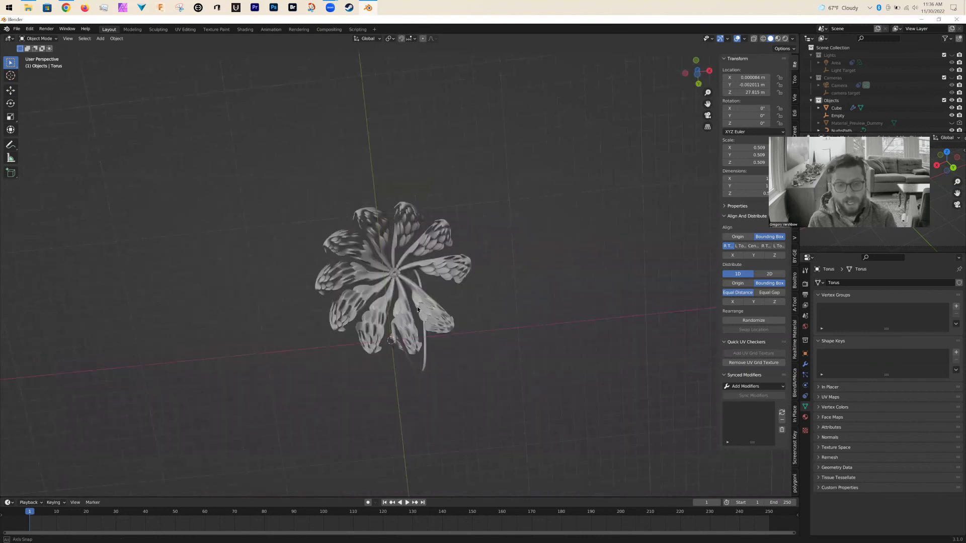
pyautogui.moveTo(450, 344); pyautogui.dragTo(267, 287, button='middle')
pyautogui.moveTo(321, 338); pyautogui.dragTo(391, 359, button='middle')
pyautogui.moveTo(440, 299); pyautogui.dragTo(194, 322, button='middle')
pyautogui.moveTo(266, 297); pyautogui.dragTo(521, 30, button='middle')
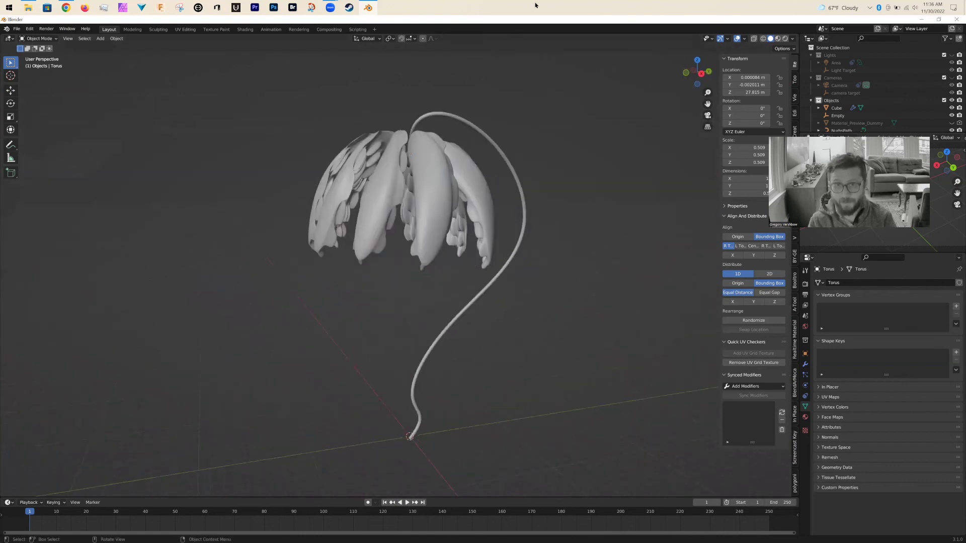